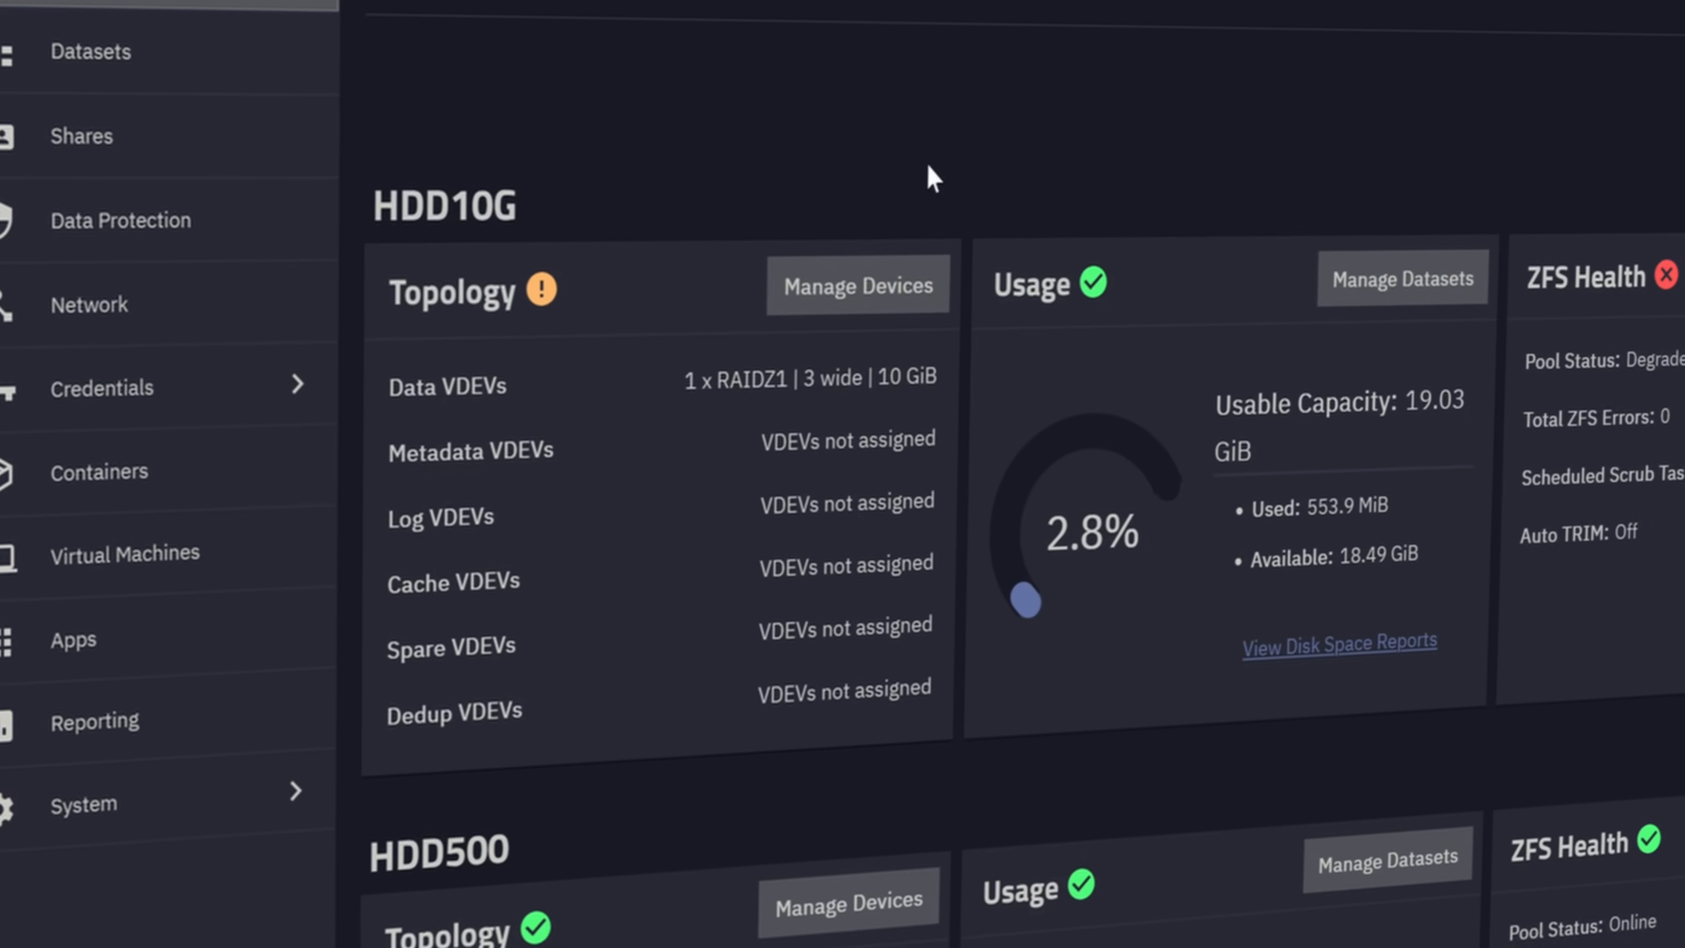
{"action": "mouse_move", "coordinate": [1655, 173]}
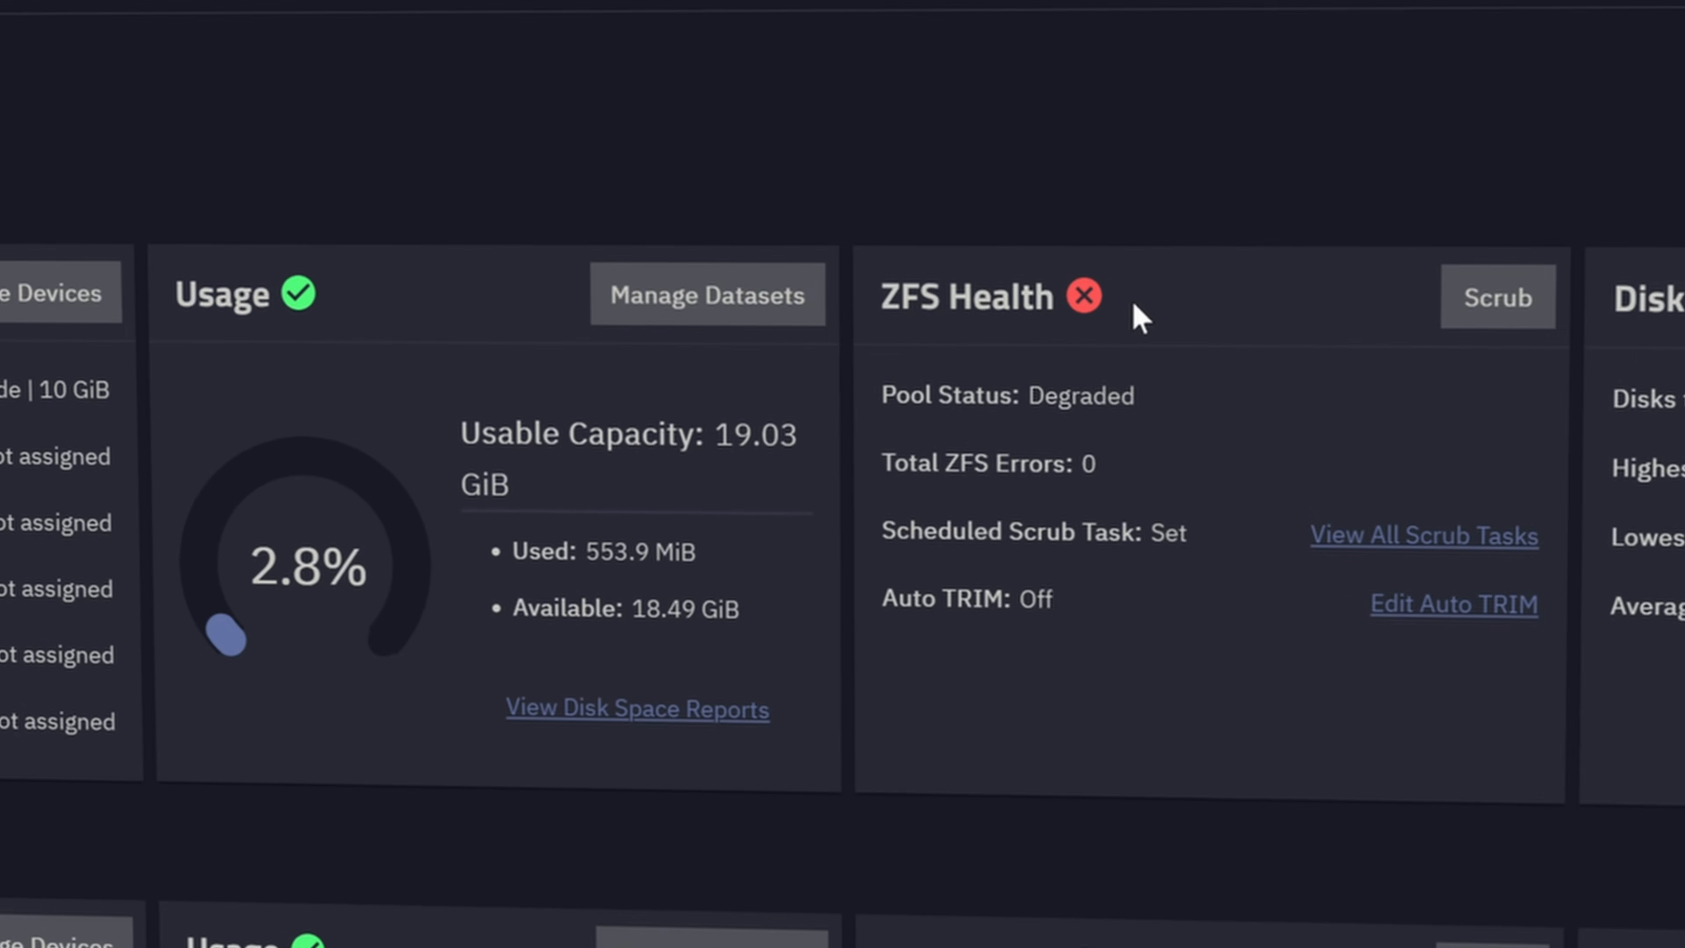
{"action": "mouse_move", "coordinate": [1209, 296]}
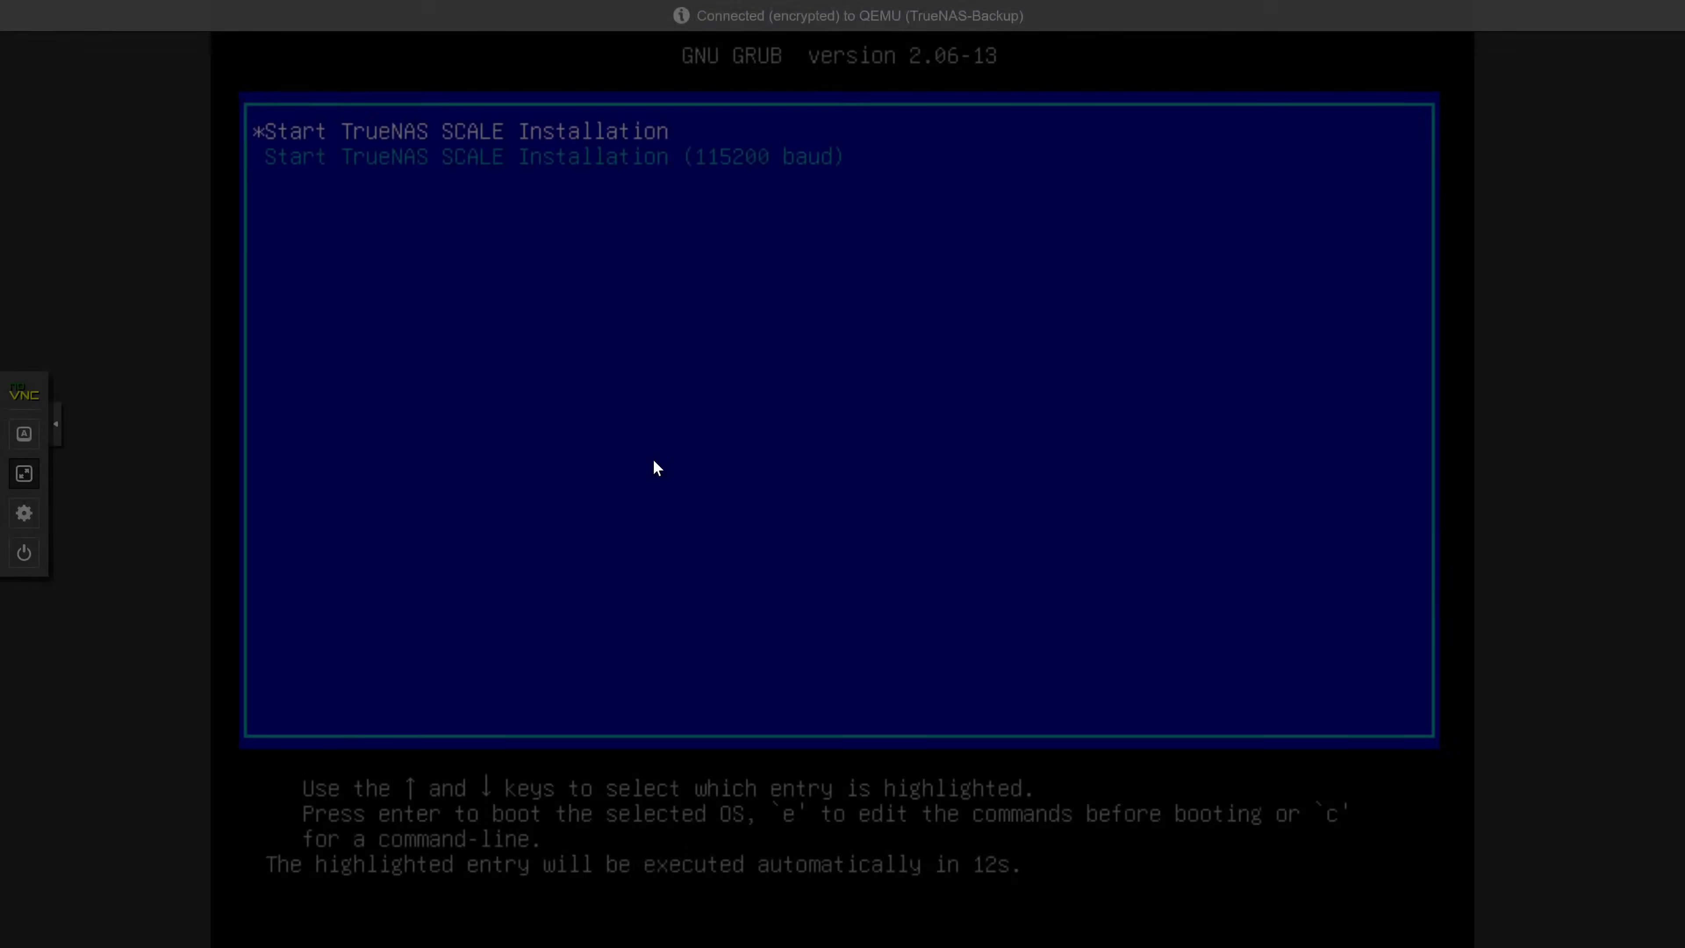
Step: Start the TrueNAS Install/Upgrade, select the target disk and continue to the truenas_admin password setup
{"action": "key", "text": "F11"}
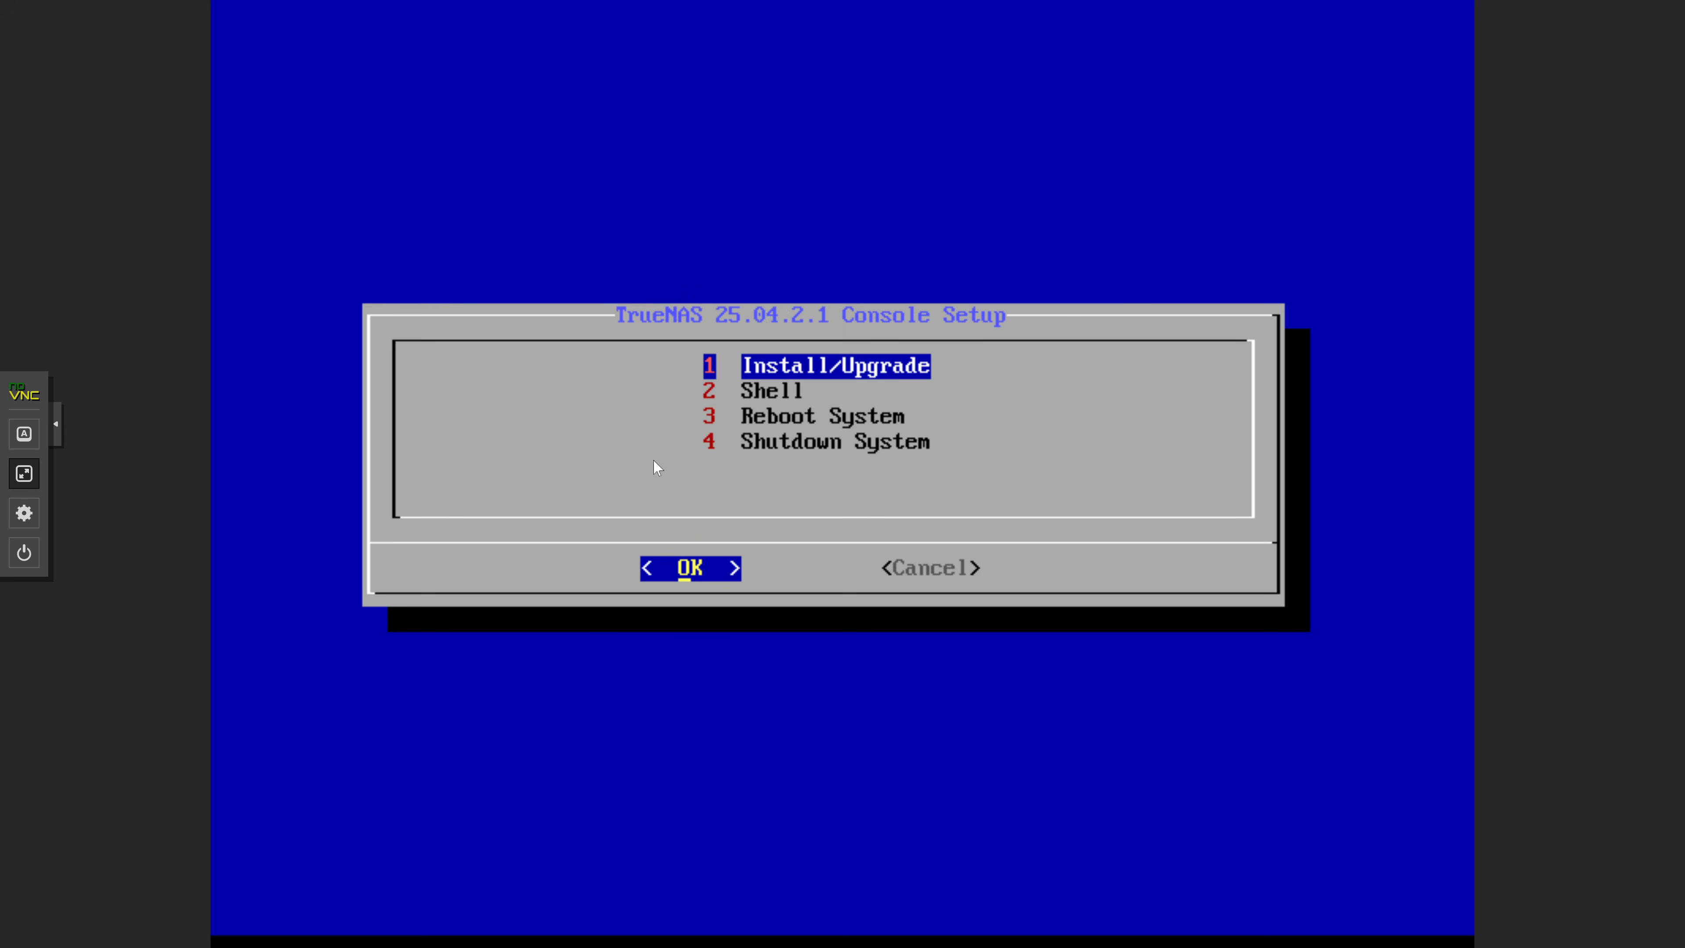
{"action": "key", "text": "Return"}
{"action": "key", "text": "space"}
{"action": "key", "text": "Return"}
{"action": "key", "text": "Return"}
{"action": "key", "text": "Return"}
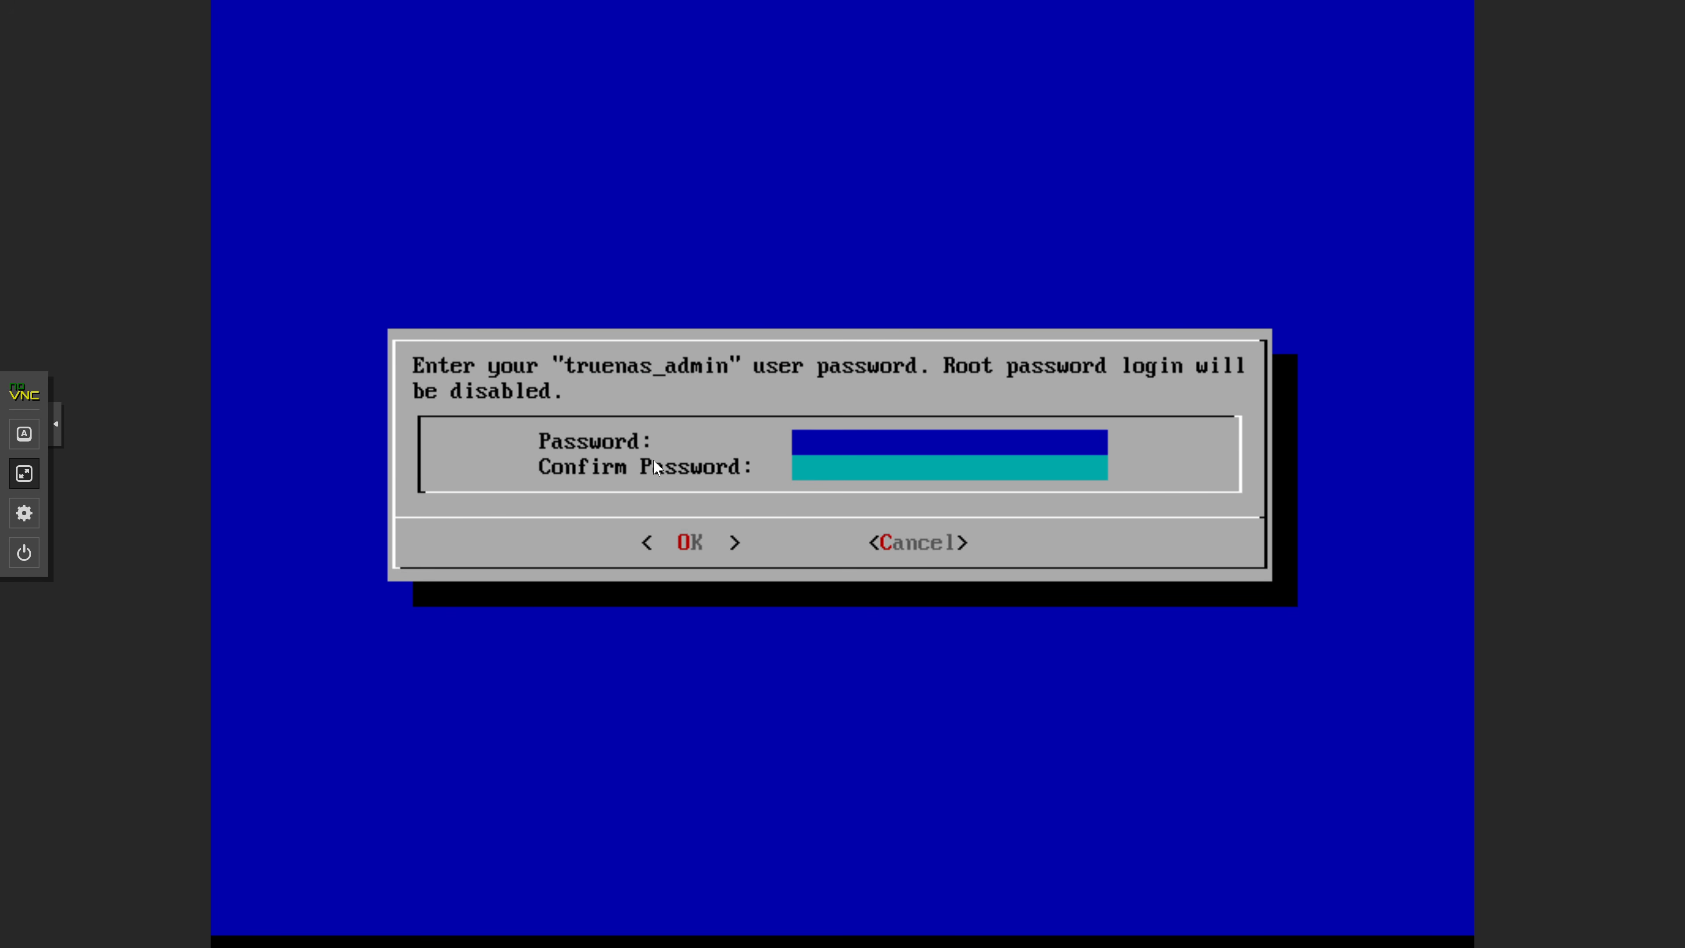
Step: Enter and confirm the password for the truenas_admin user
{"action": "type", "text": "********"}
{"action": "key", "text": "Tab"}
{"action": "type", "text": "********"}
{"action": "key", "text": "Return"}
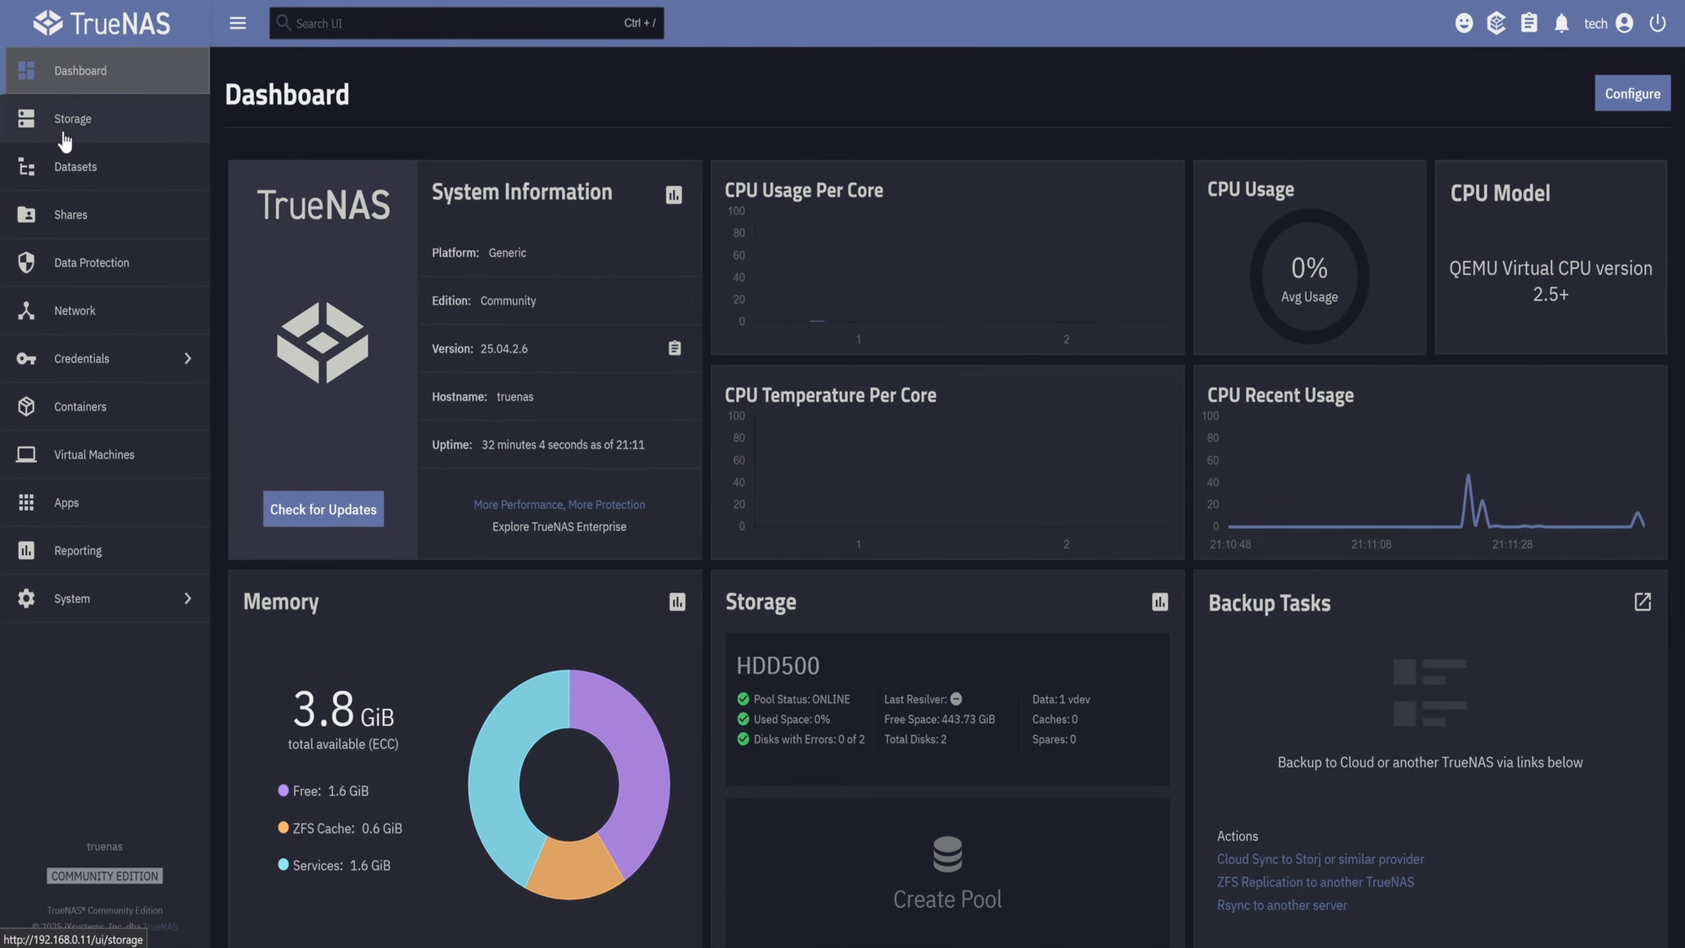
Step: Look through the Storage, Datasets, Shares and Data Protection pages in the TrueNAS web interface
{"action": "left_click", "coordinate": [65, 140]}
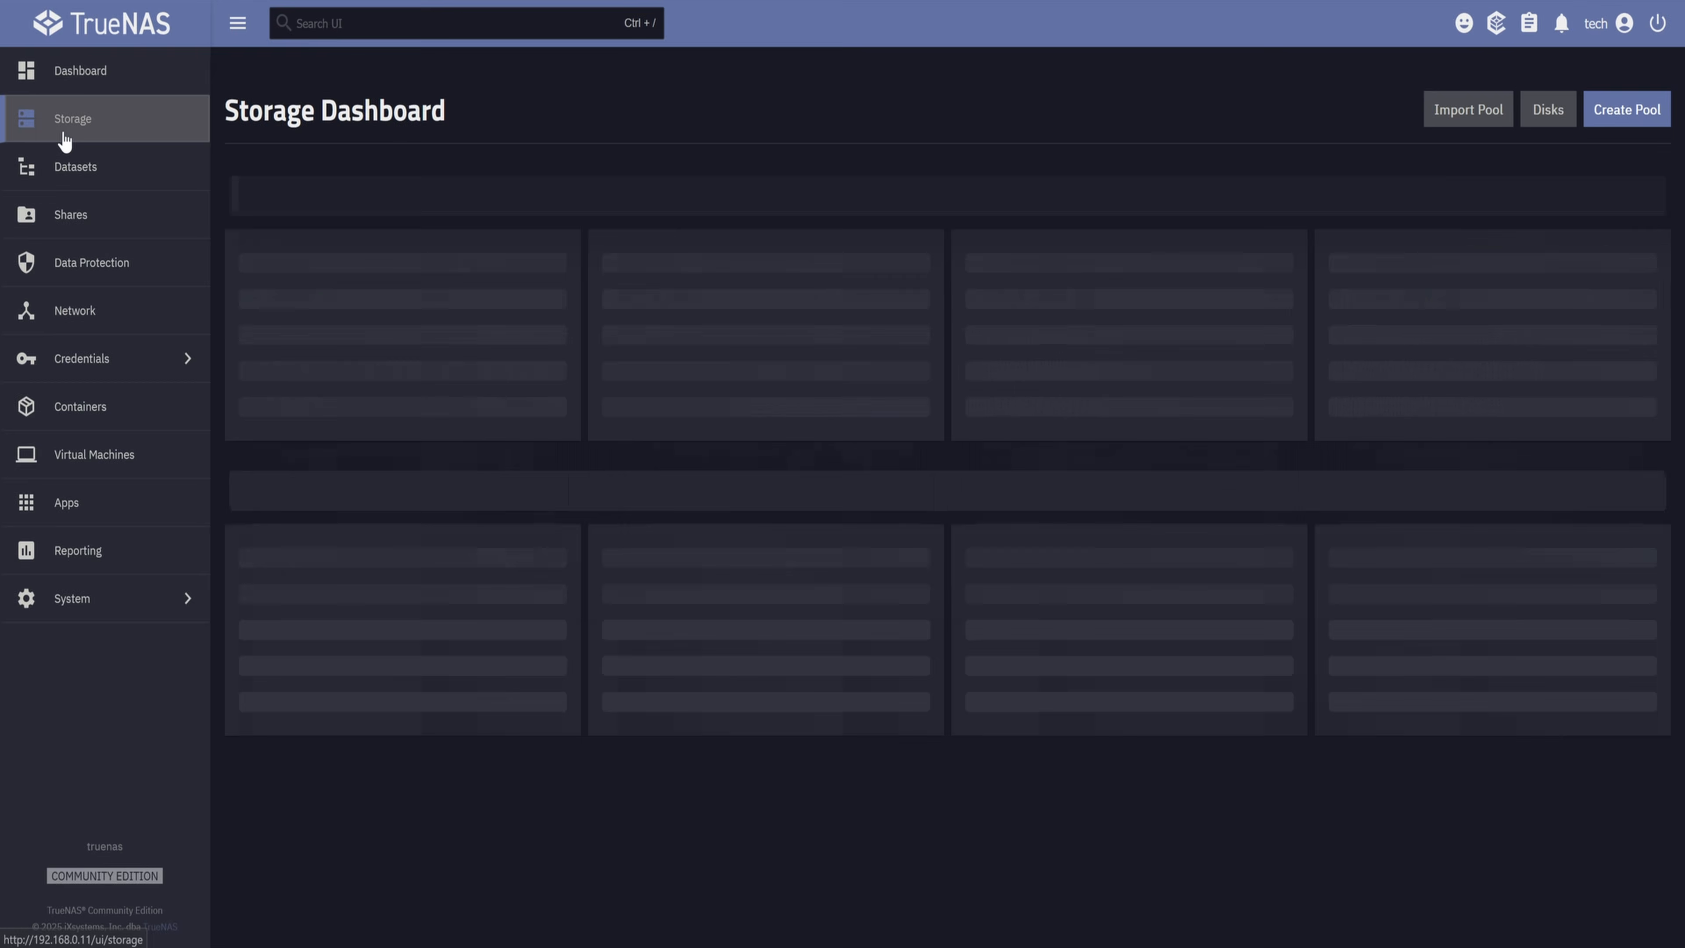
{"action": "left_click", "coordinate": [71, 178]}
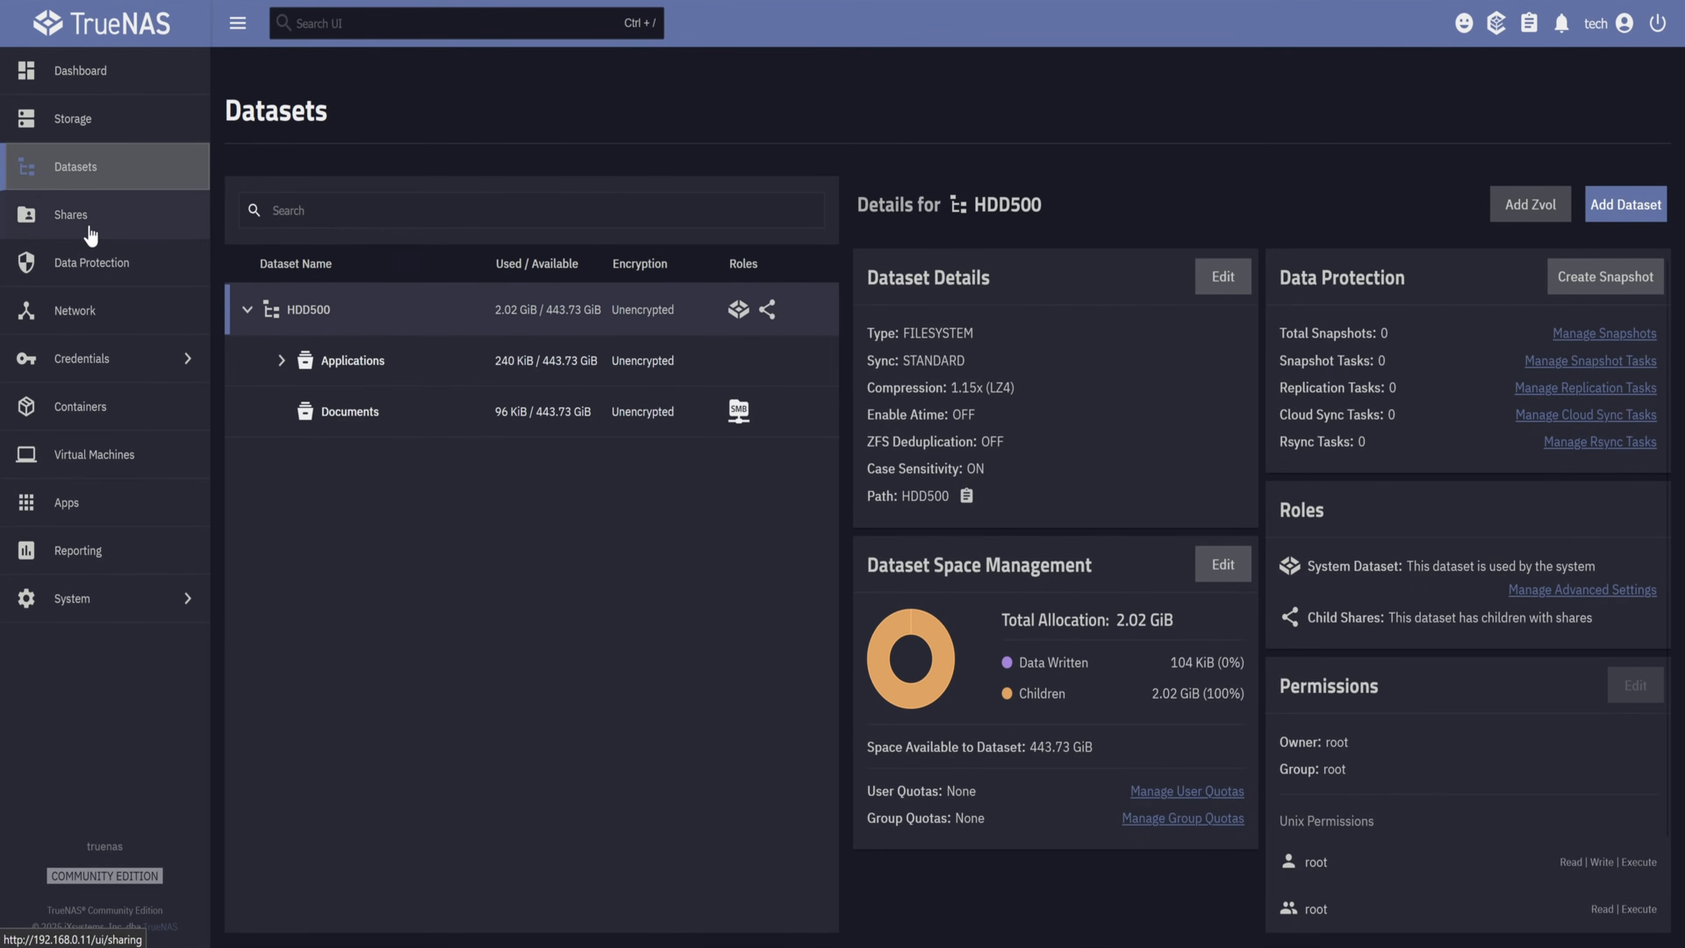
{"action": "left_click", "coordinate": [91, 235]}
{"action": "left_click", "coordinate": [93, 260]}
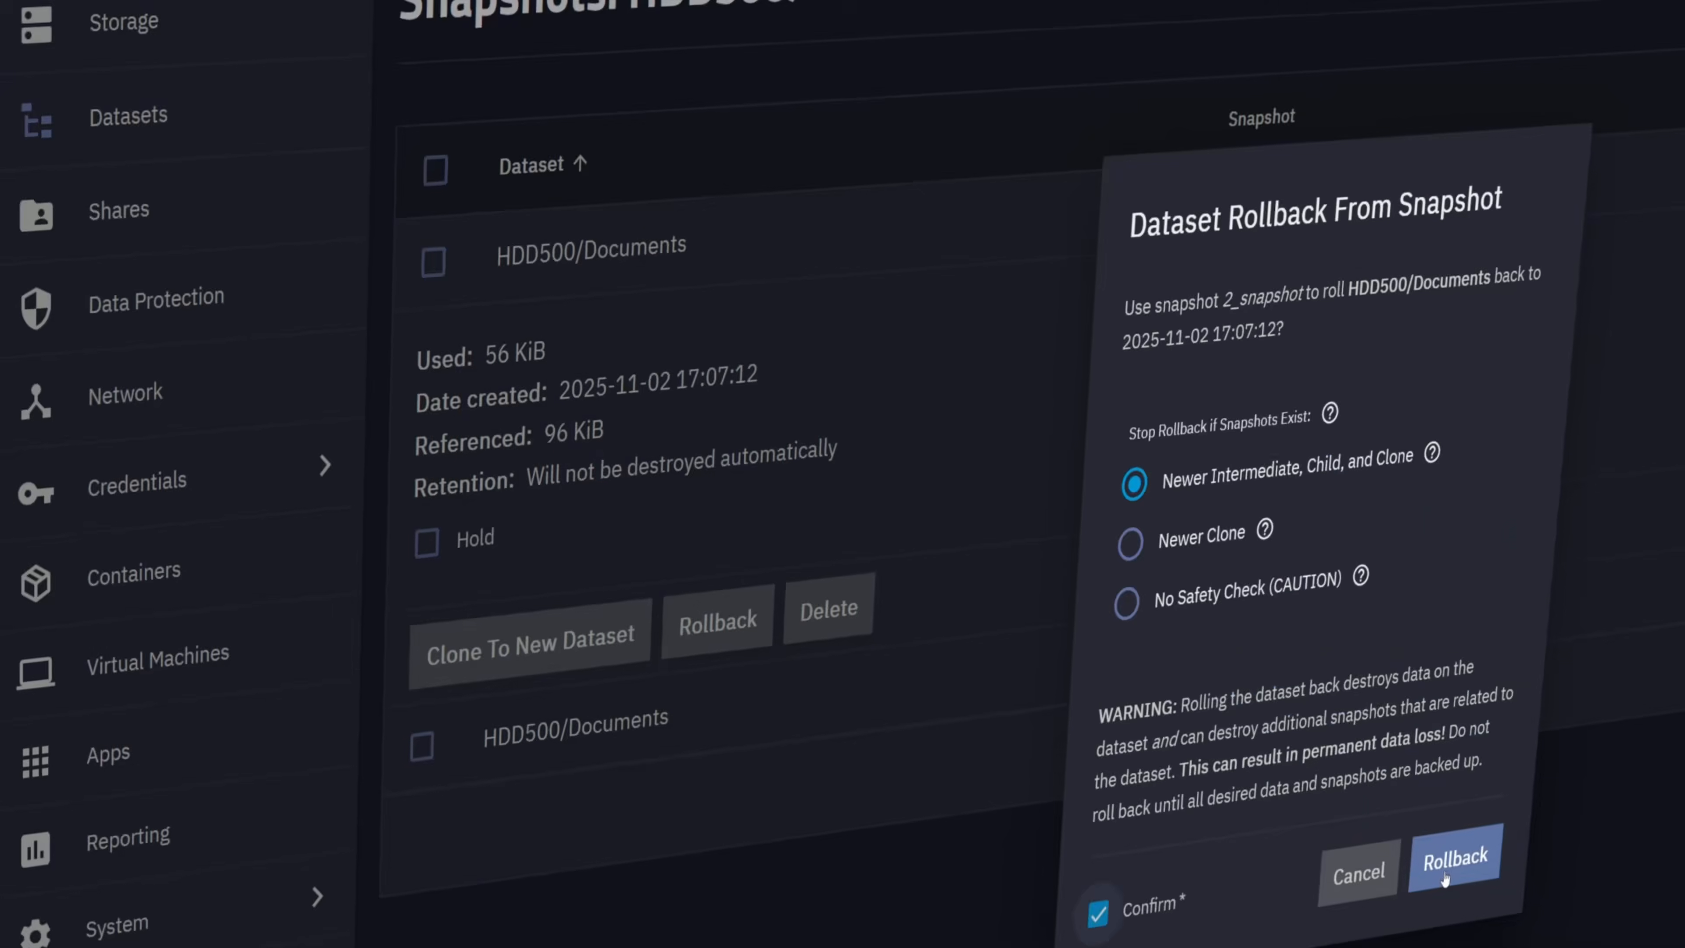
Step: Roll the HDD500/Documents dataset back to 2_snapshot and continue to storage
{"action": "left_click", "coordinate": [1459, 861]}
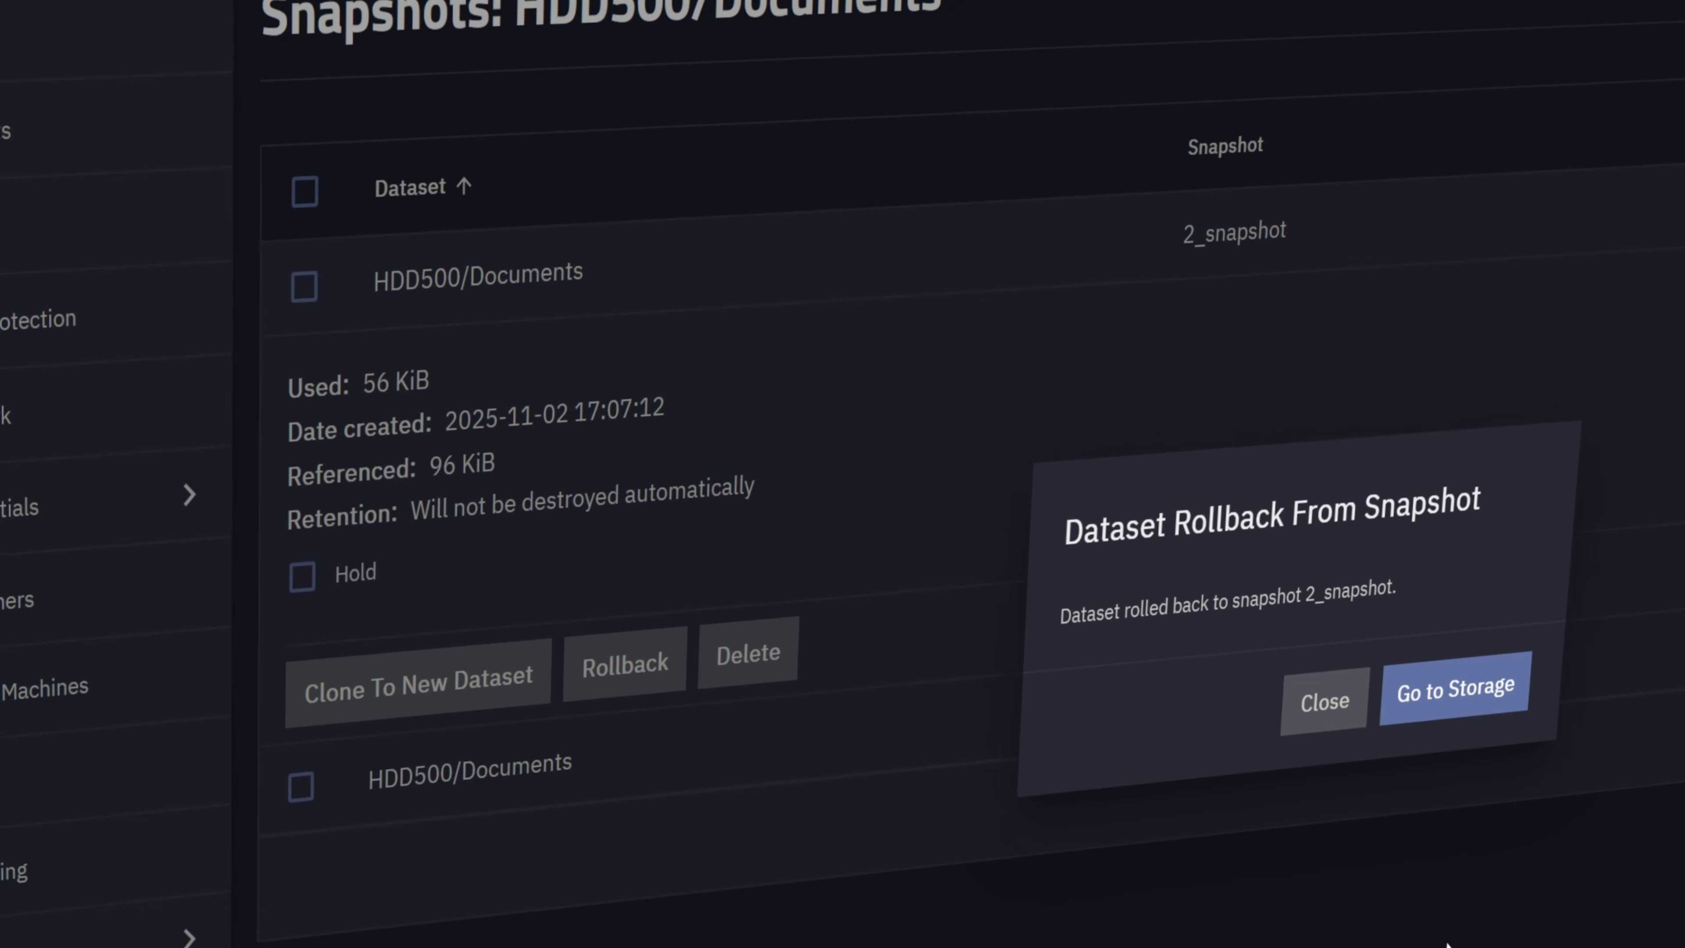
{"action": "left_click", "coordinate": [1456, 687]}
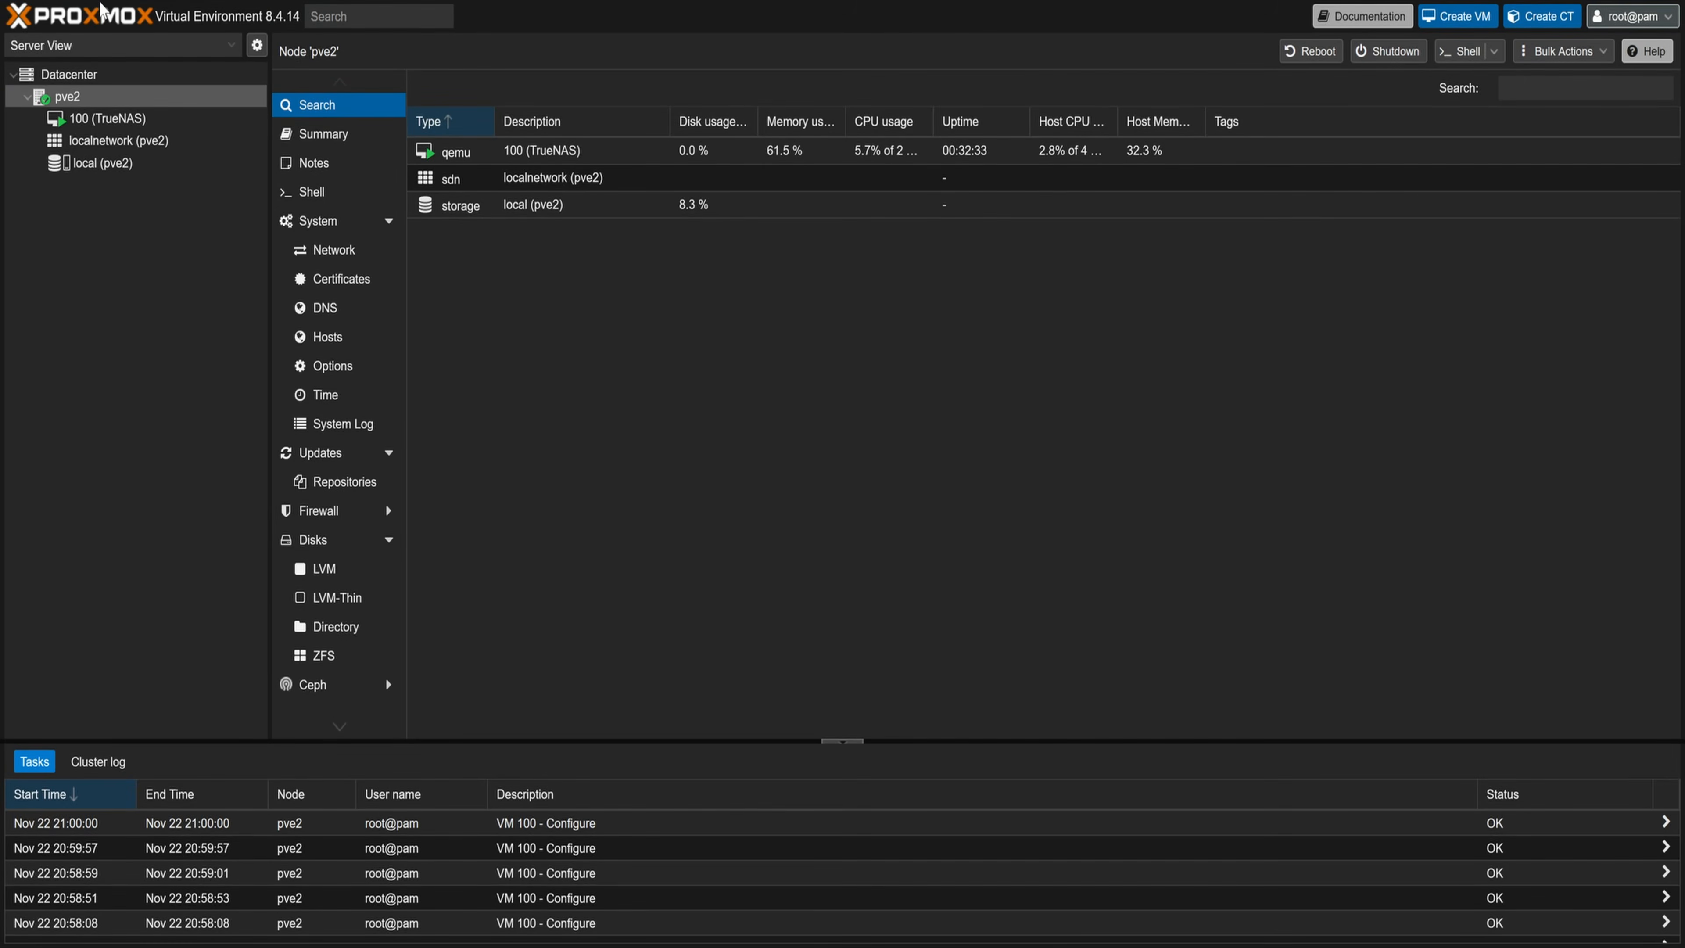
Step: Switch to Proxmox and add a 10 GiB SCSI hard disk on local storage to the TrueNAS VM, with discard and SSD emulation enabled
{"action": "left_click", "coordinate": [93, 118]}
{"action": "left_click", "coordinate": [338, 148]}
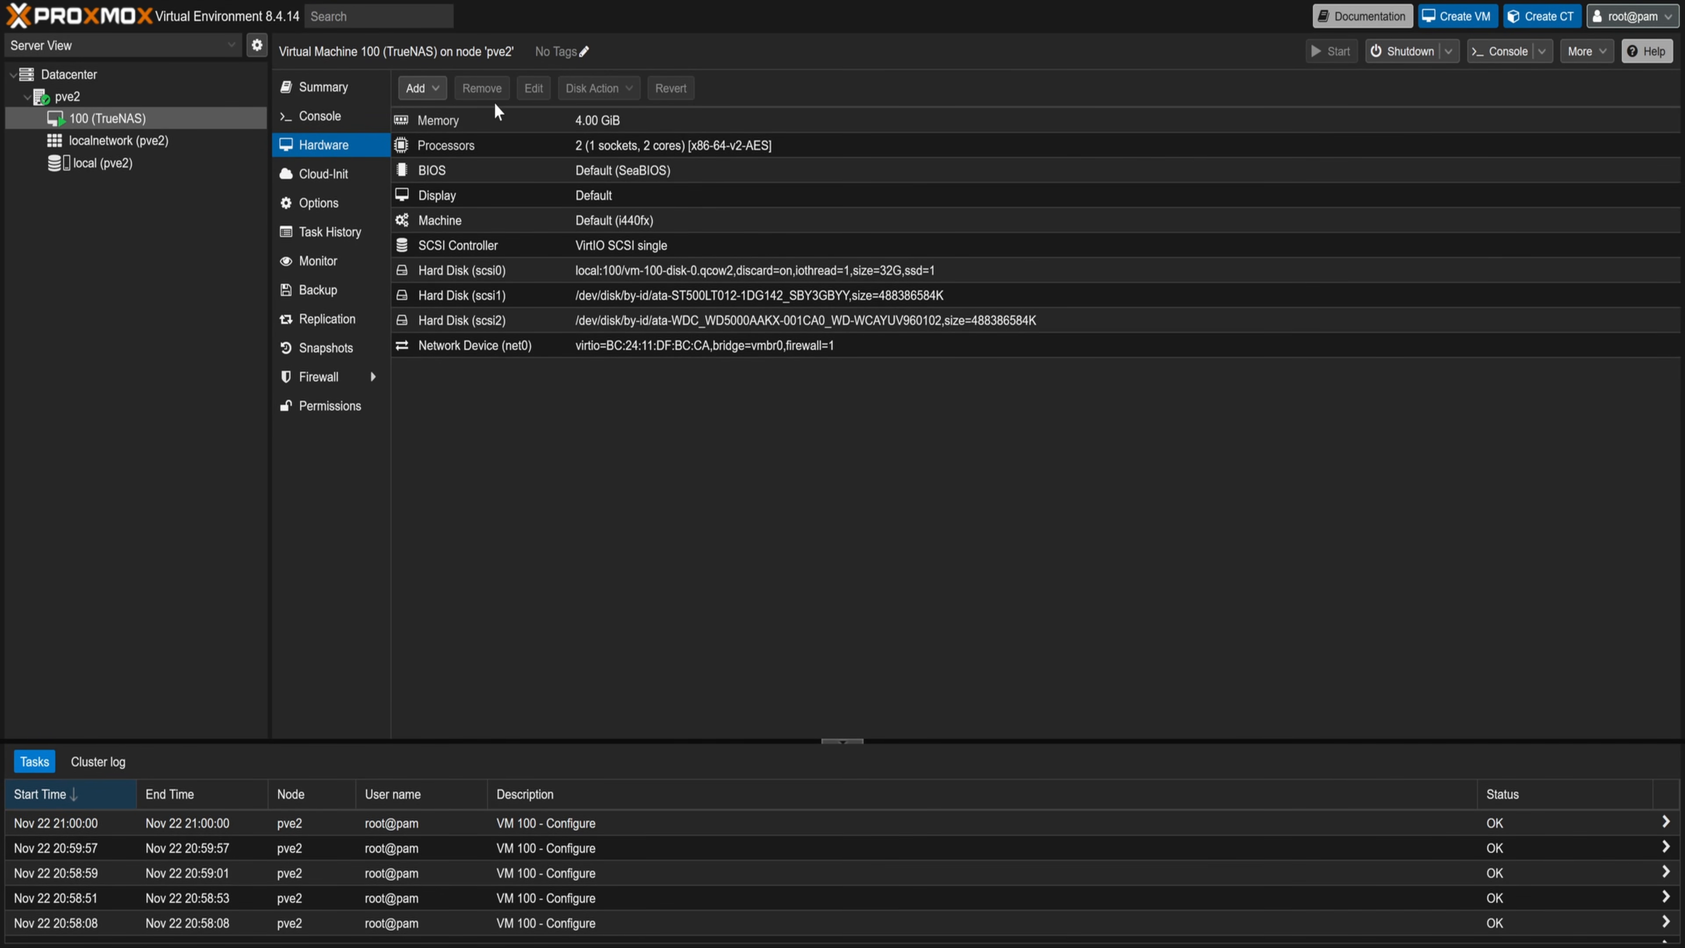
{"action": "left_click", "coordinate": [434, 93]}
{"action": "left_click", "coordinate": [438, 113]}
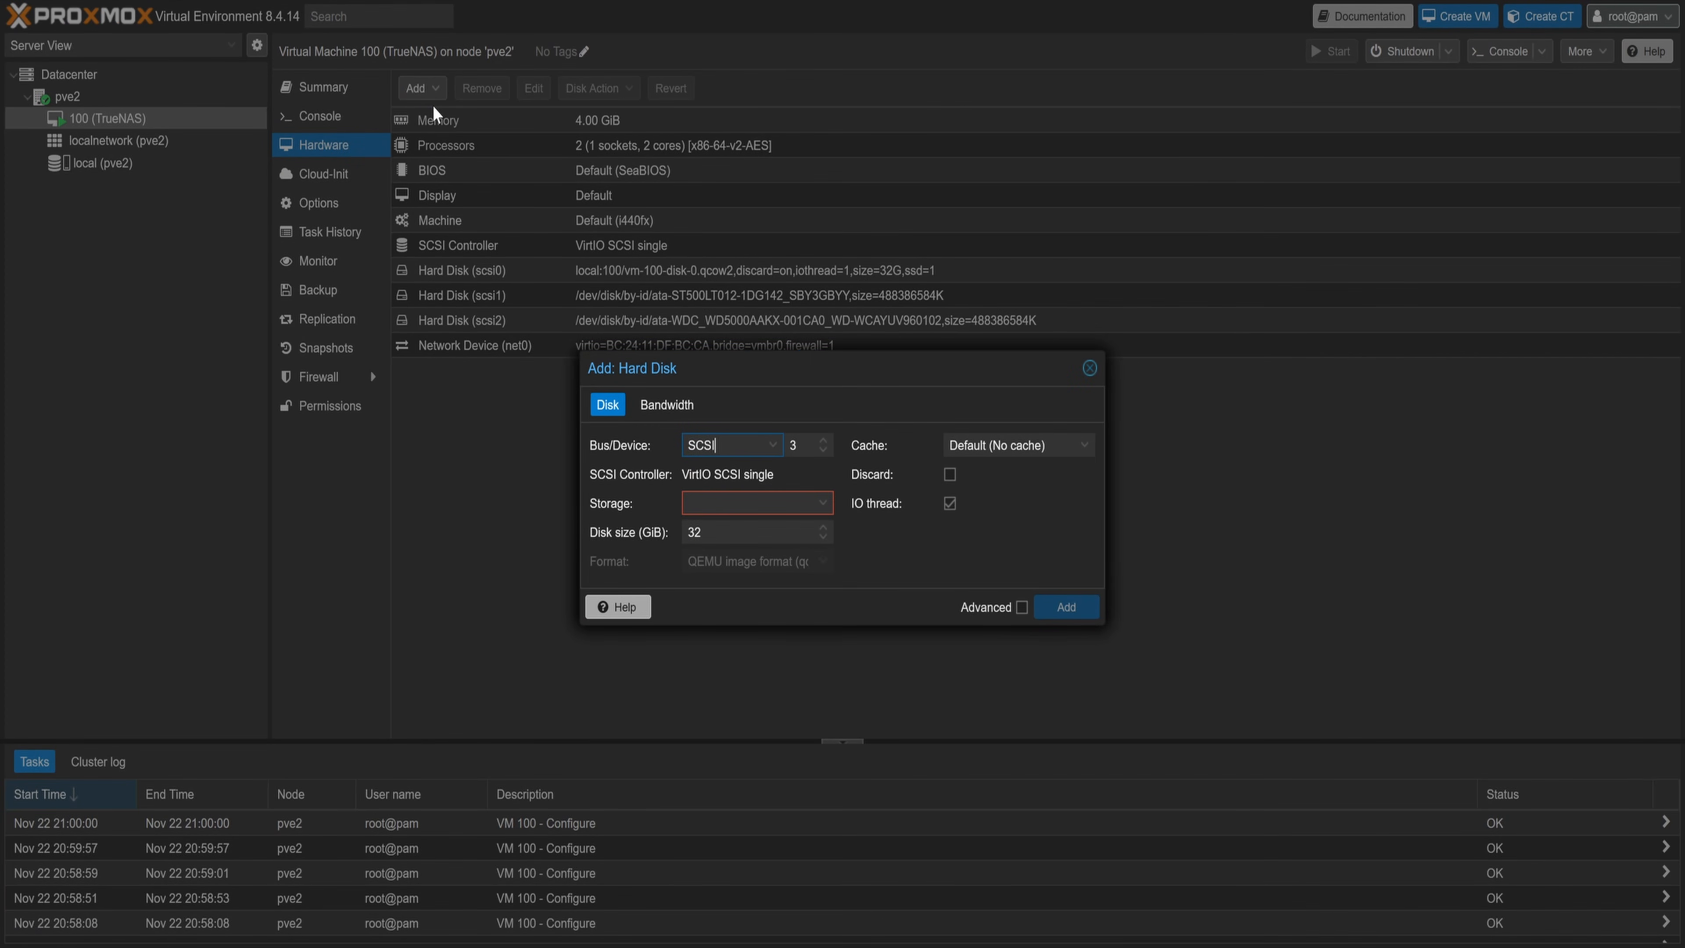
{"action": "left_click", "coordinate": [736, 504]}
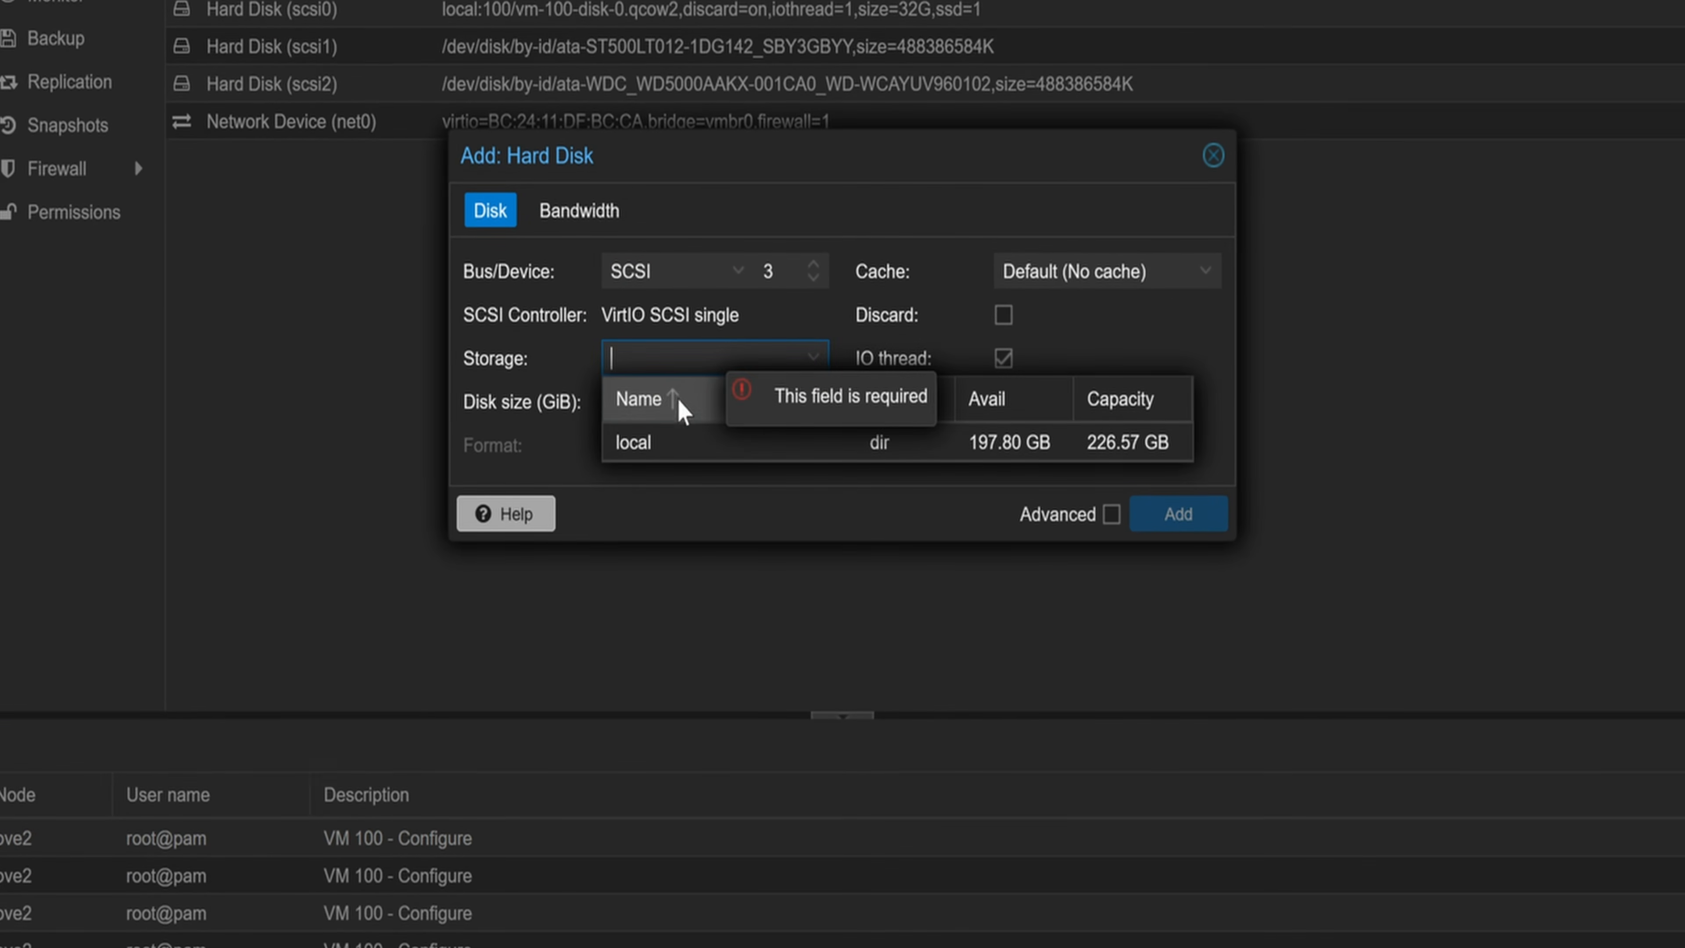
{"action": "left_click", "coordinate": [634, 441]}
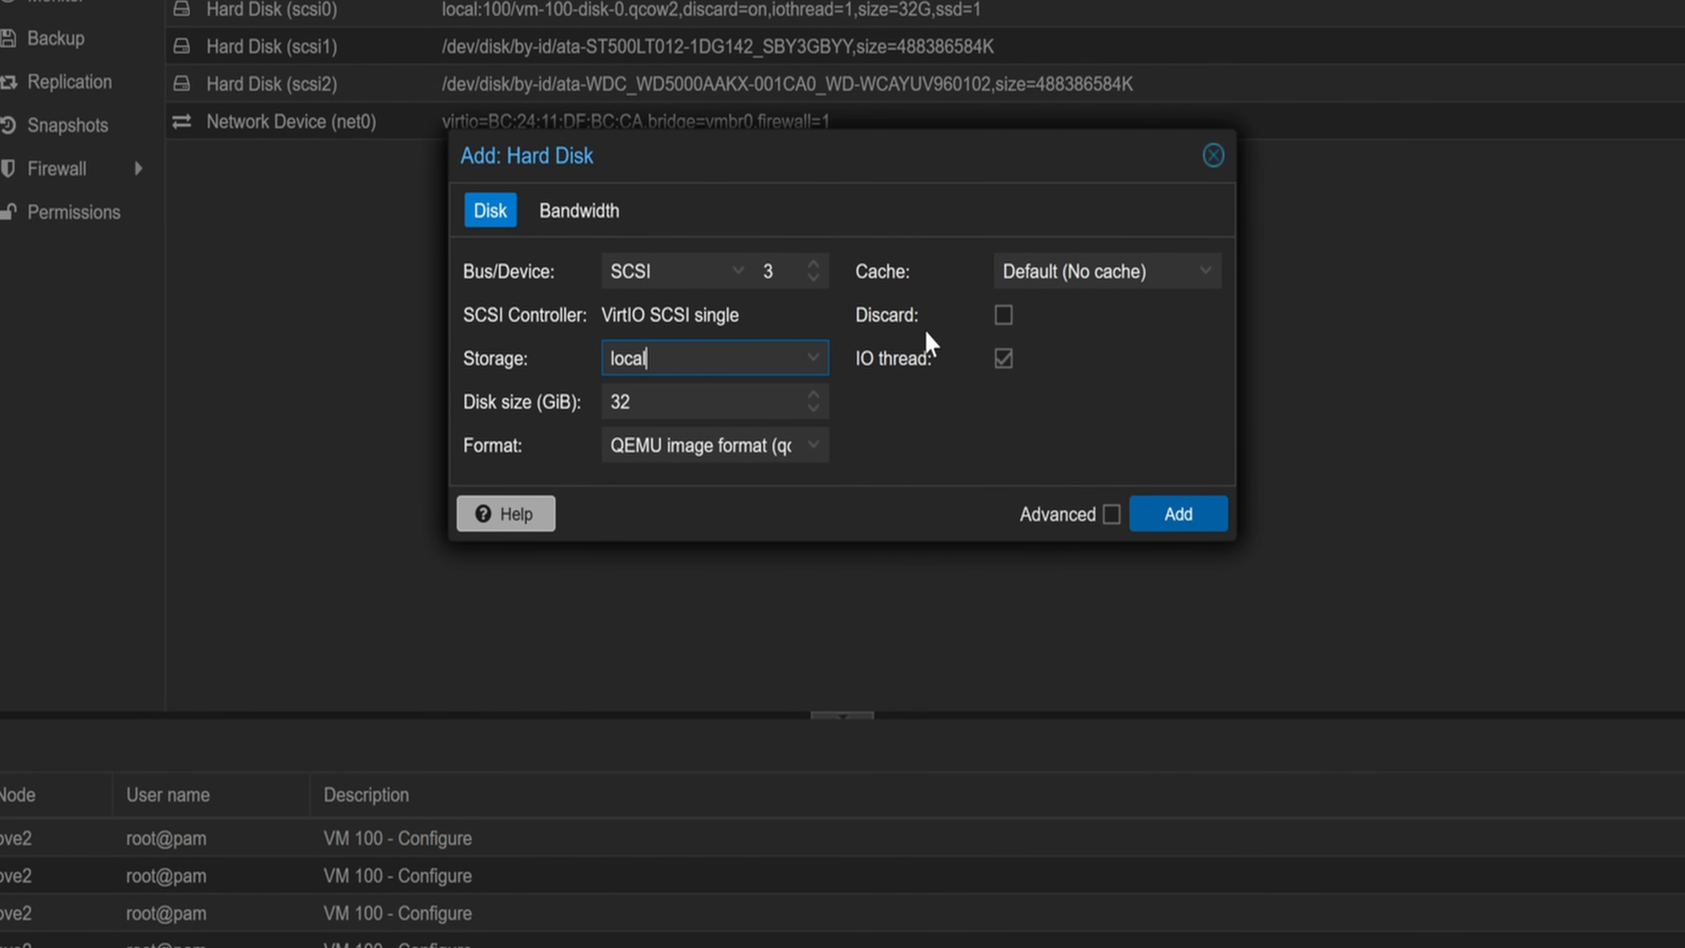
{"action": "left_click", "coordinate": [1004, 316]}
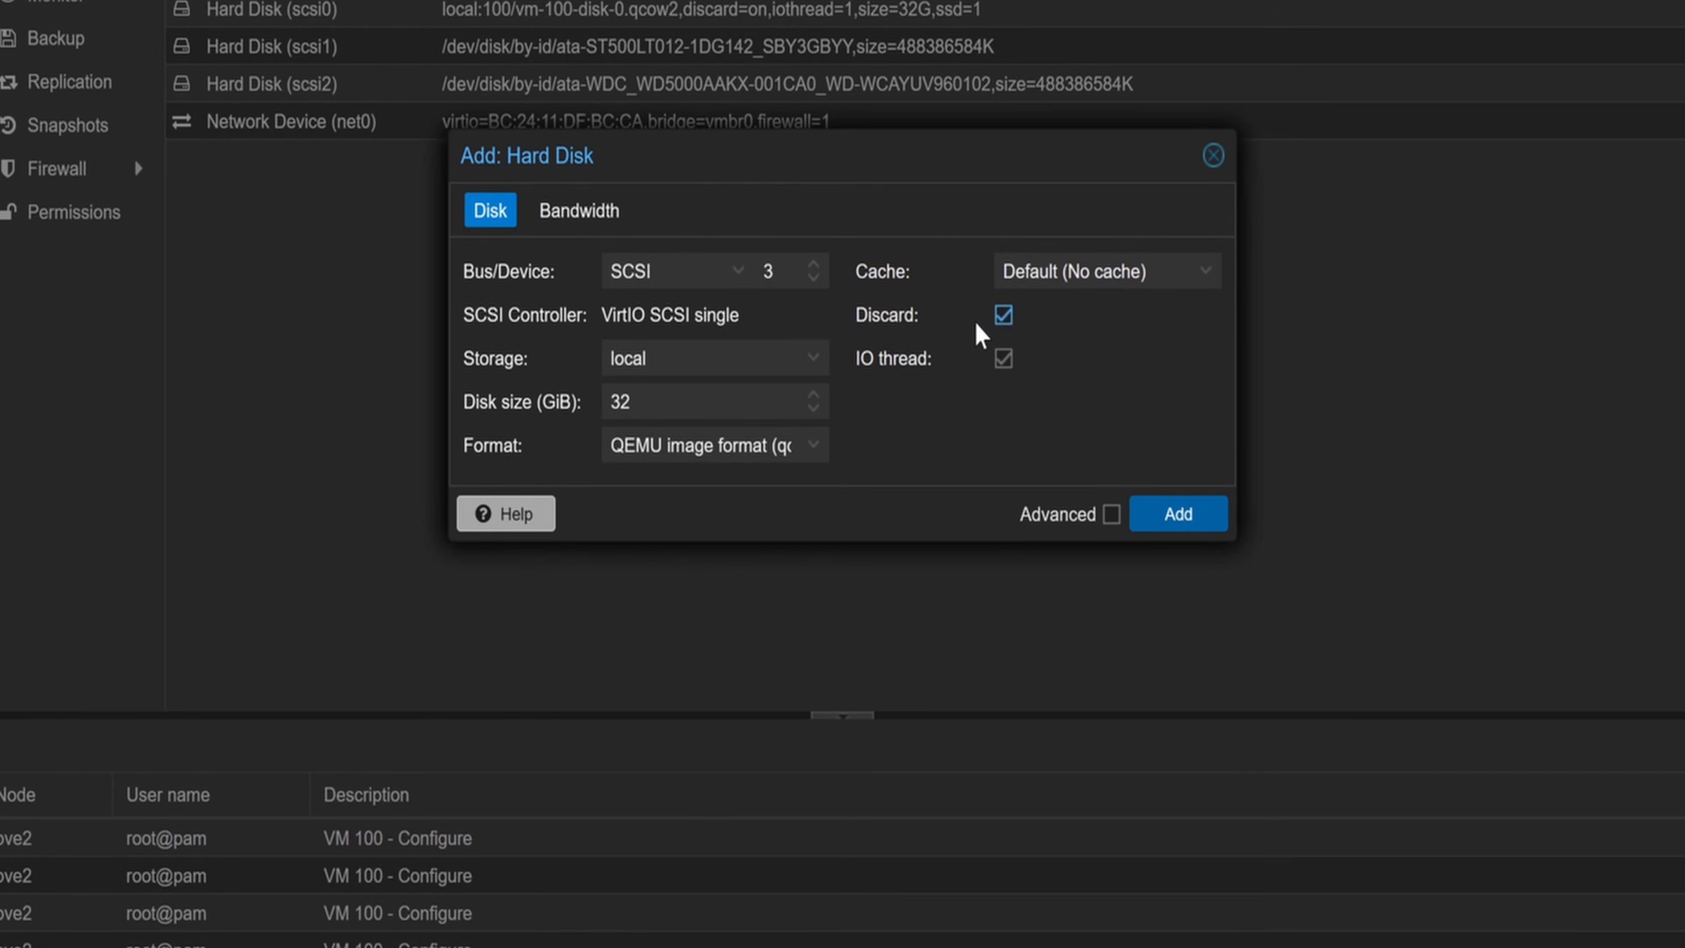
{"action": "double_click", "coordinate": [650, 401]}
{"action": "left_click", "coordinate": [1111, 514]}
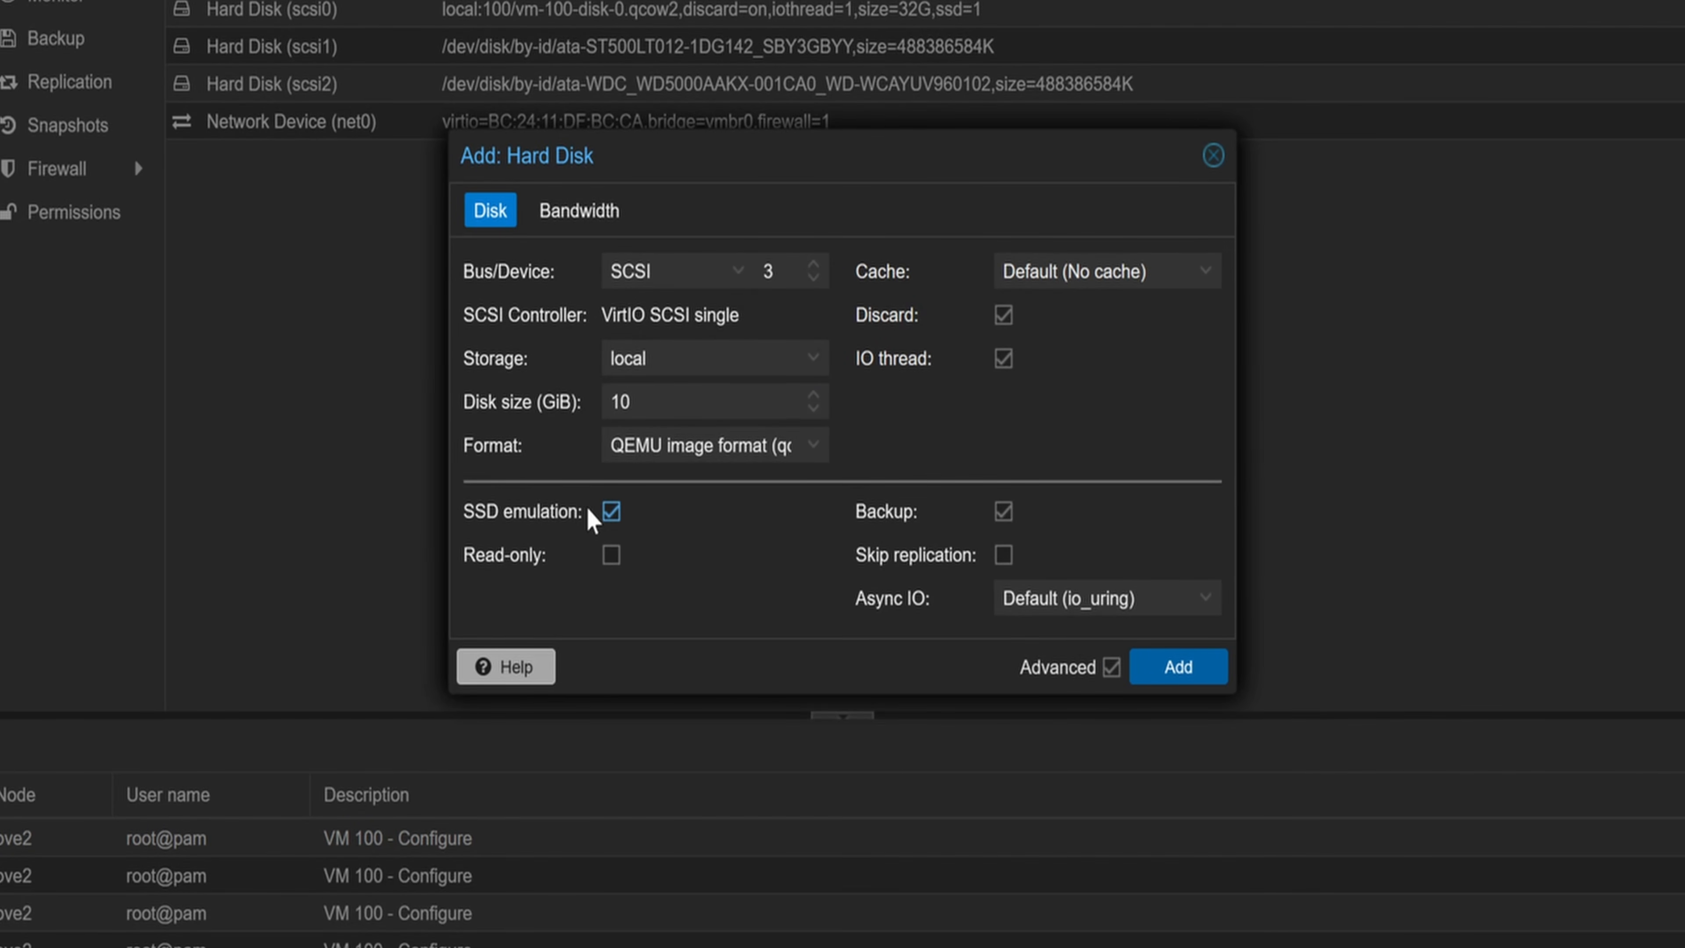
{"action": "left_click", "coordinate": [1181, 666]}
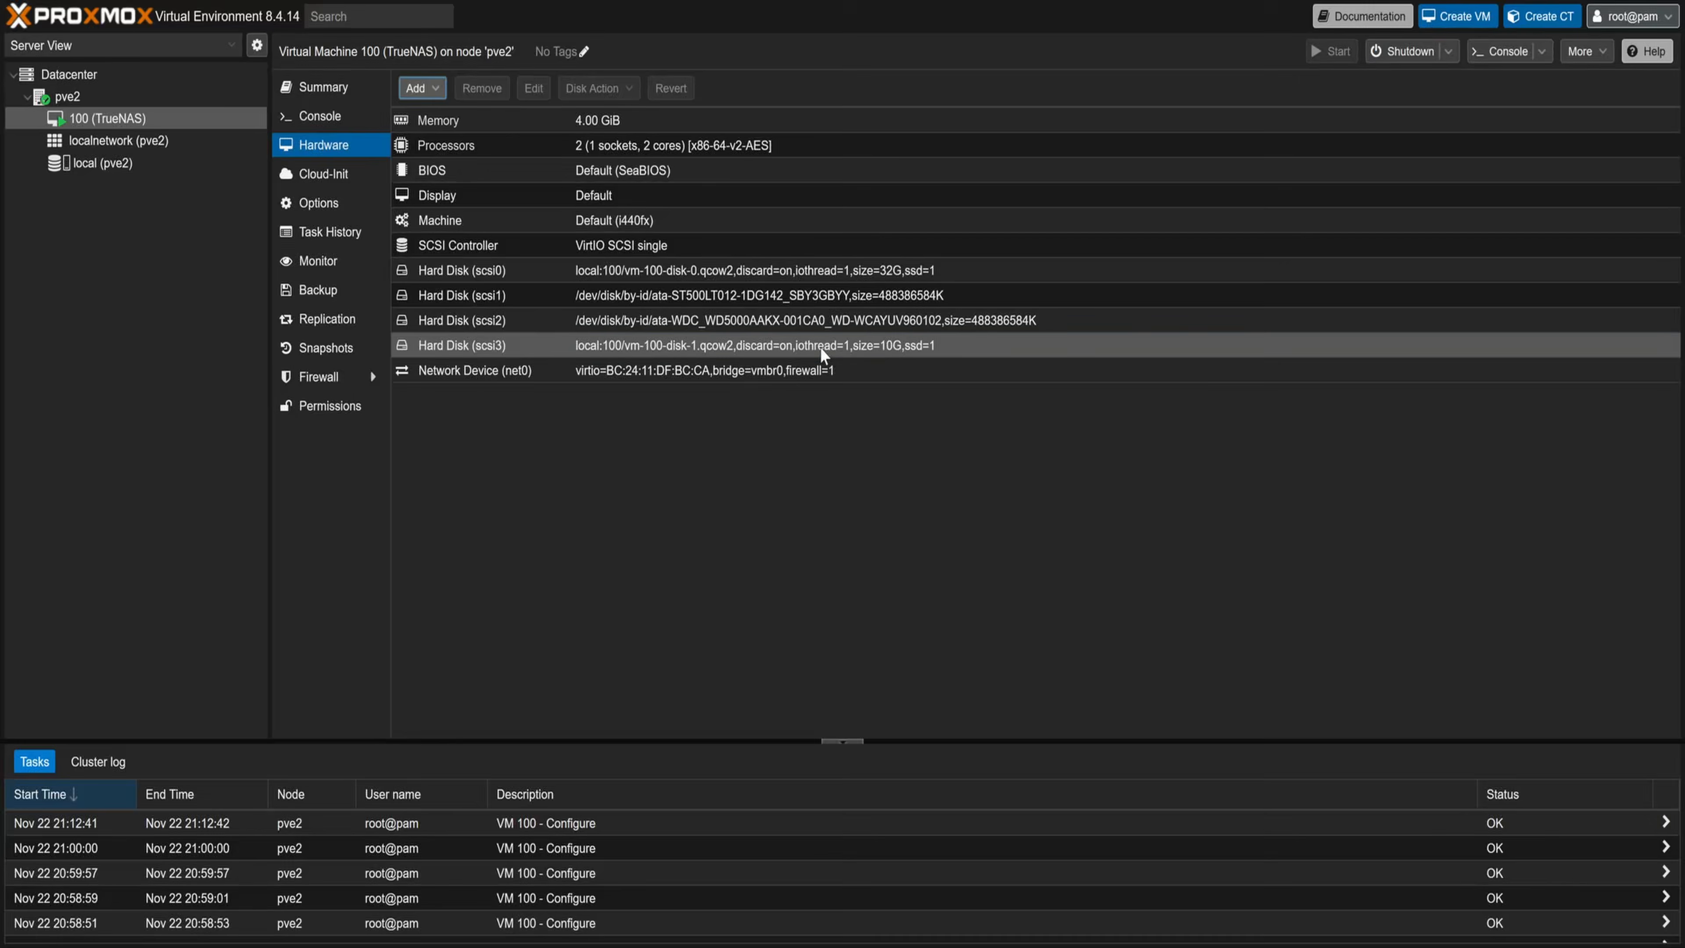
{"action": "left_click", "coordinate": [823, 355]}
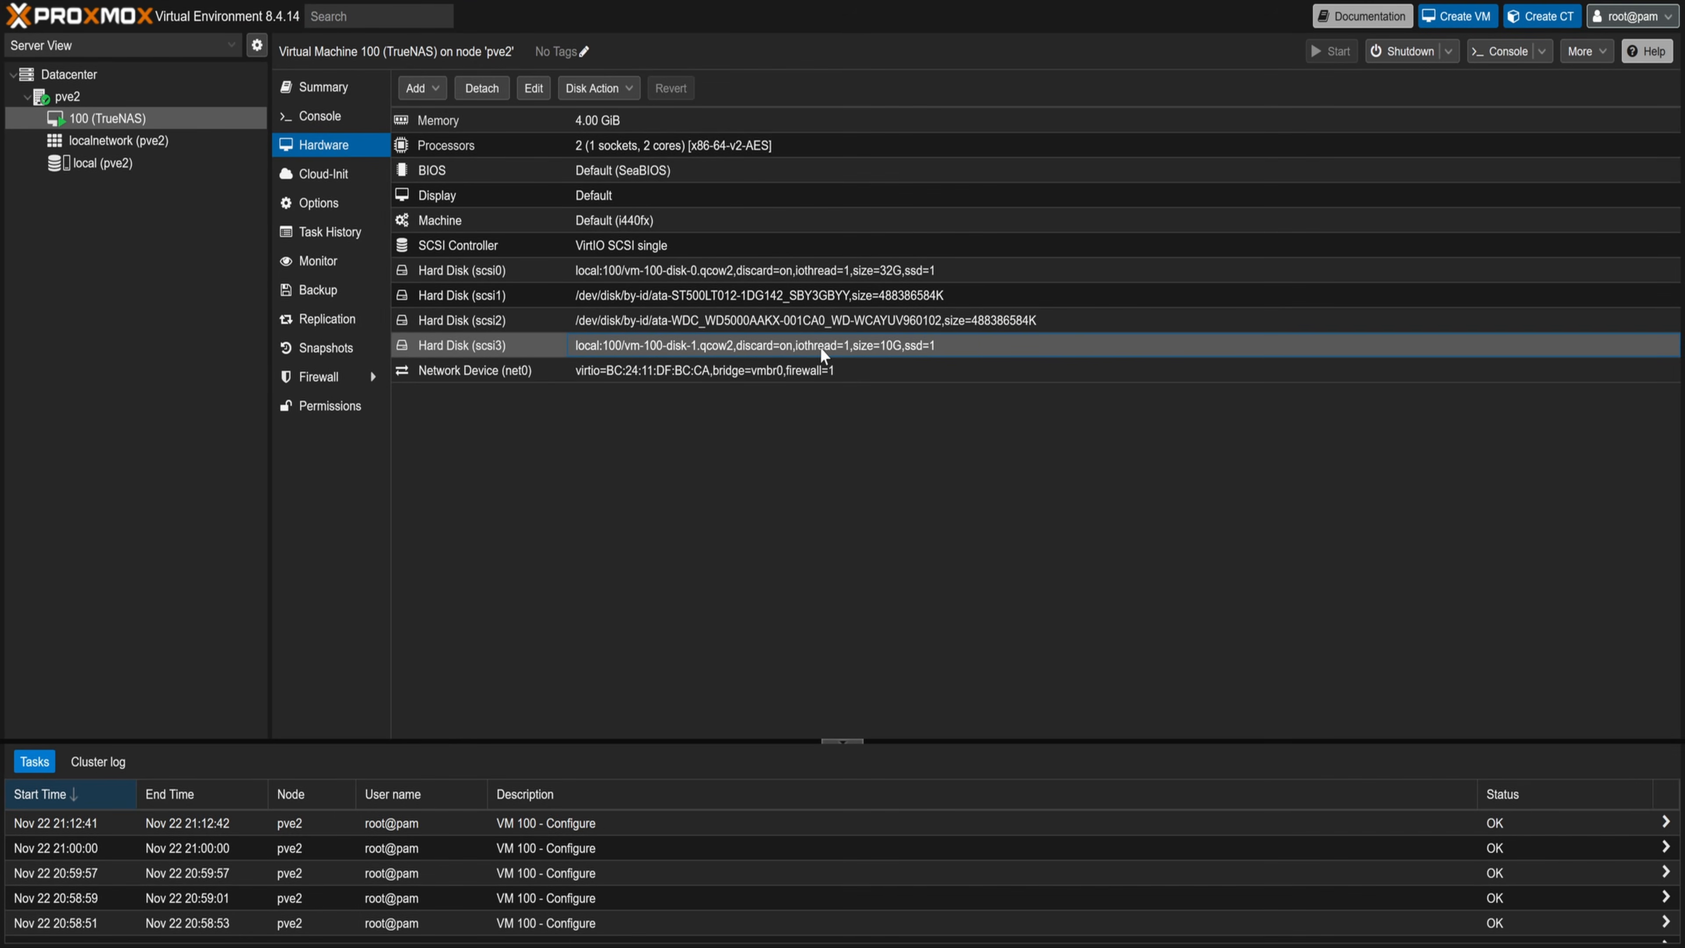
Step: Add a second 10 GiB SCSI hard disk on local storage to the VM, with discard and SSD emulation enabled
{"action": "left_click", "coordinate": [421, 88]}
{"action": "left_click", "coordinate": [434, 121]}
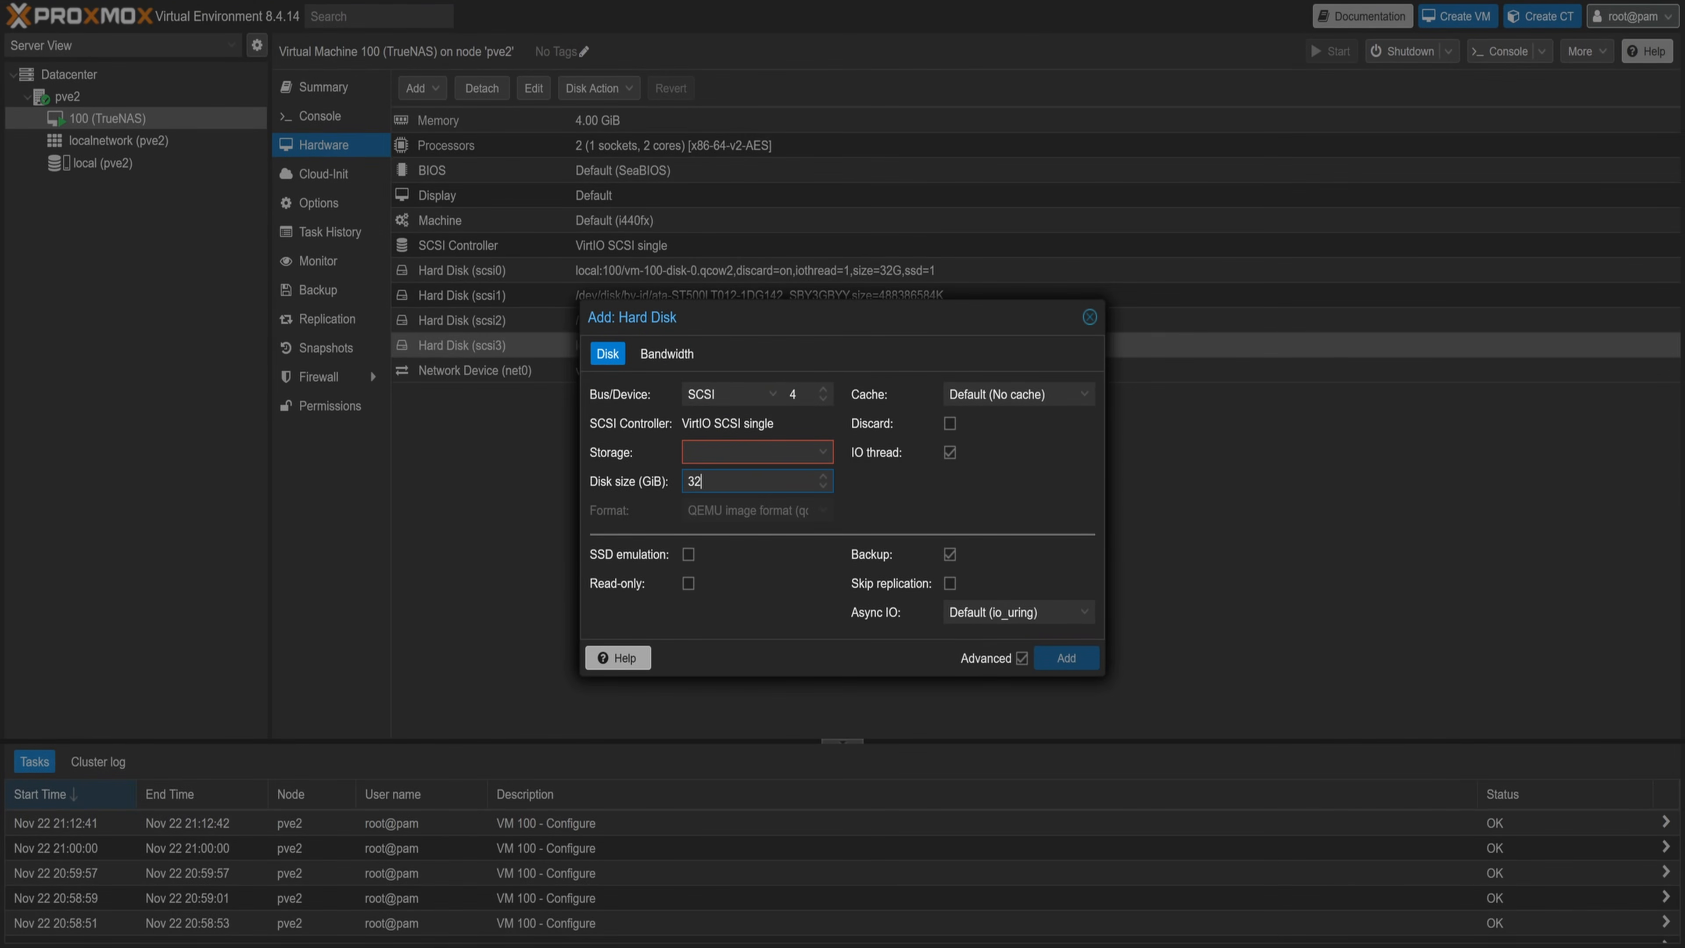
{"action": "left_click", "coordinate": [756, 452]}
{"action": "left_click", "coordinate": [929, 506]}
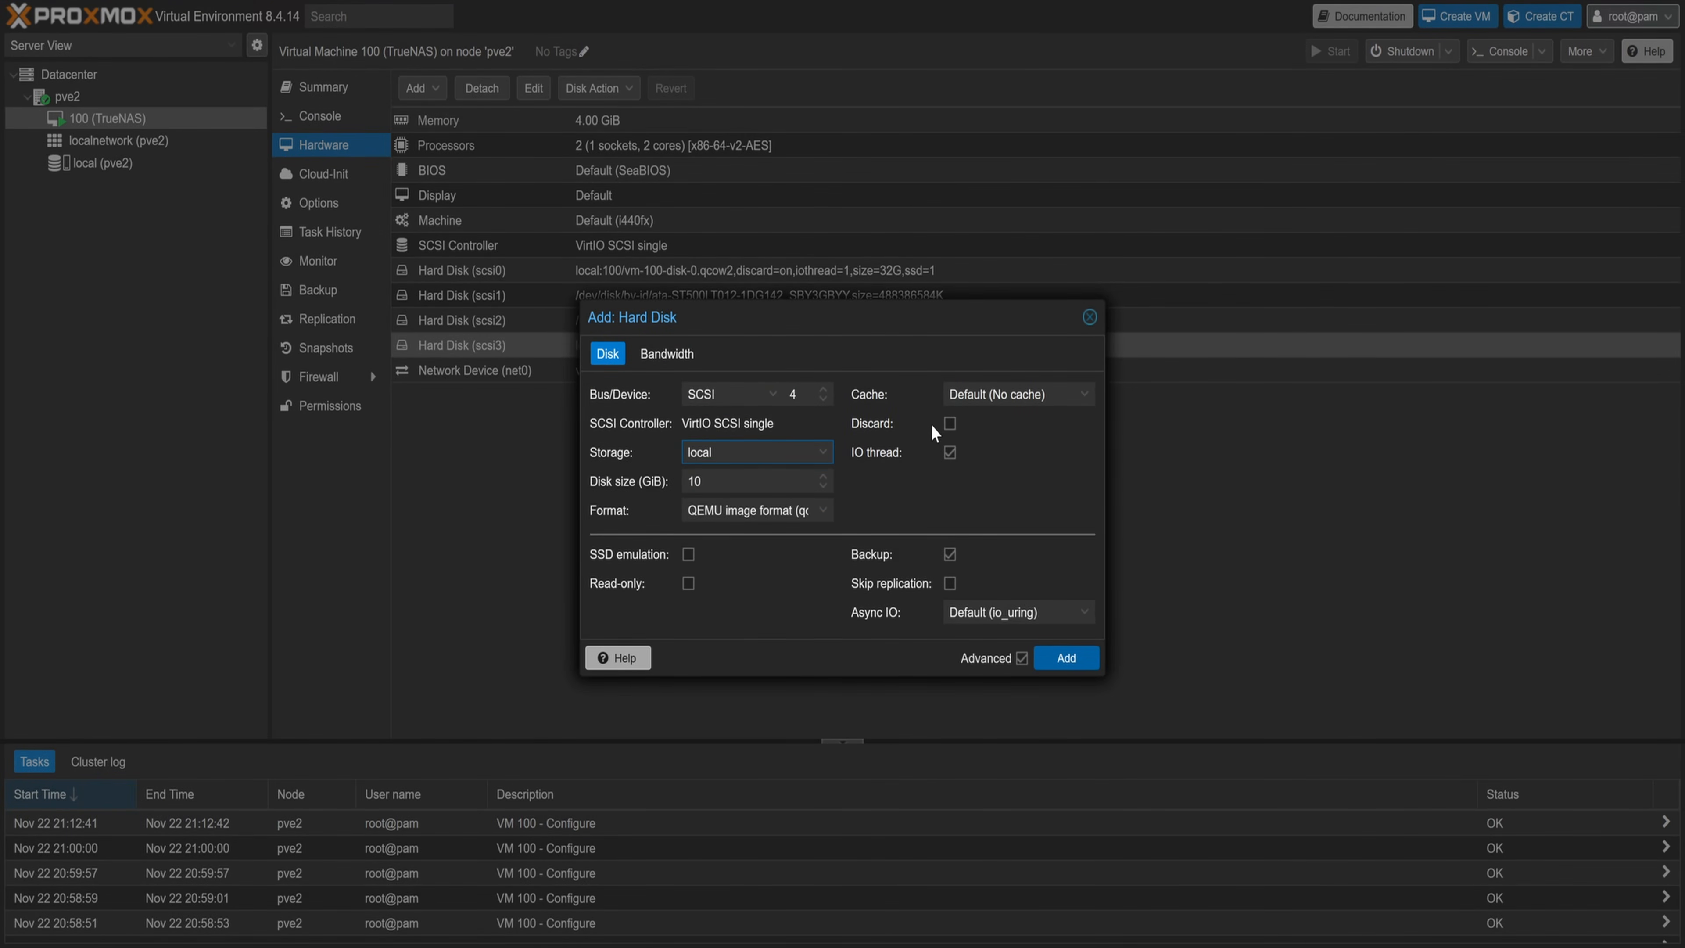
{"action": "left_click", "coordinate": [688, 554]}
{"action": "left_click", "coordinate": [1065, 657]}
Step: Add a third 10 GiB SCSI hard disk on local storage to the TrueNAS VM
{"action": "left_click", "coordinate": [425, 88]}
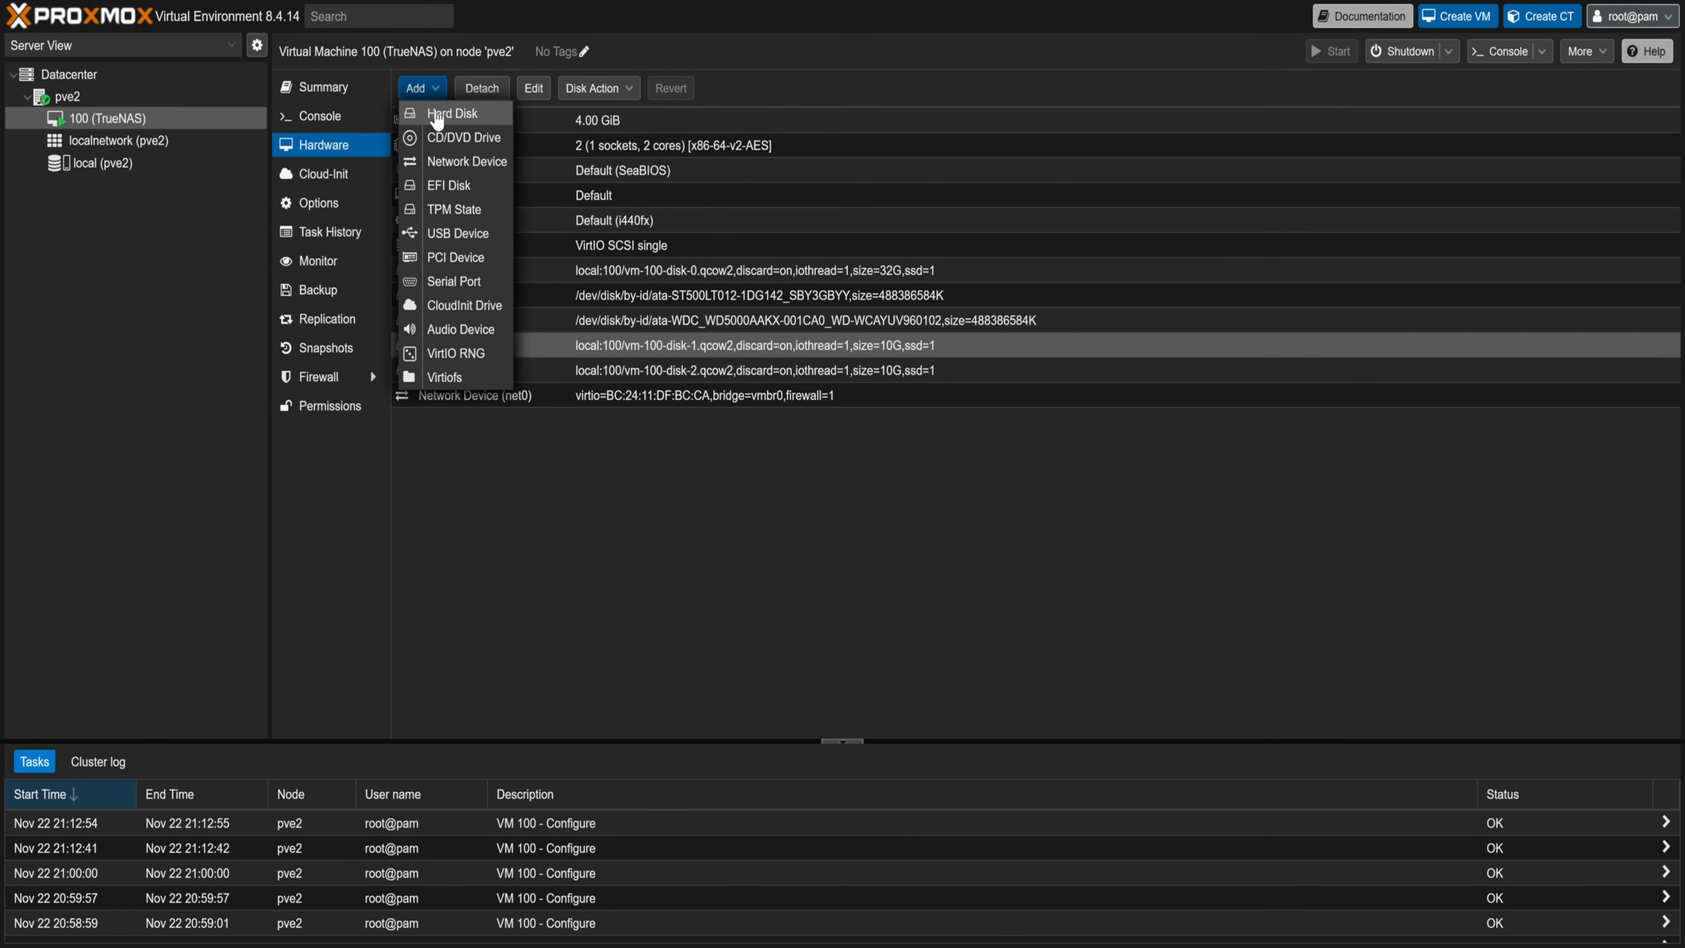
{"action": "left_click", "coordinate": [436, 117]}
{"action": "type", "text": "10"}
{"action": "left_click", "coordinate": [756, 452]}
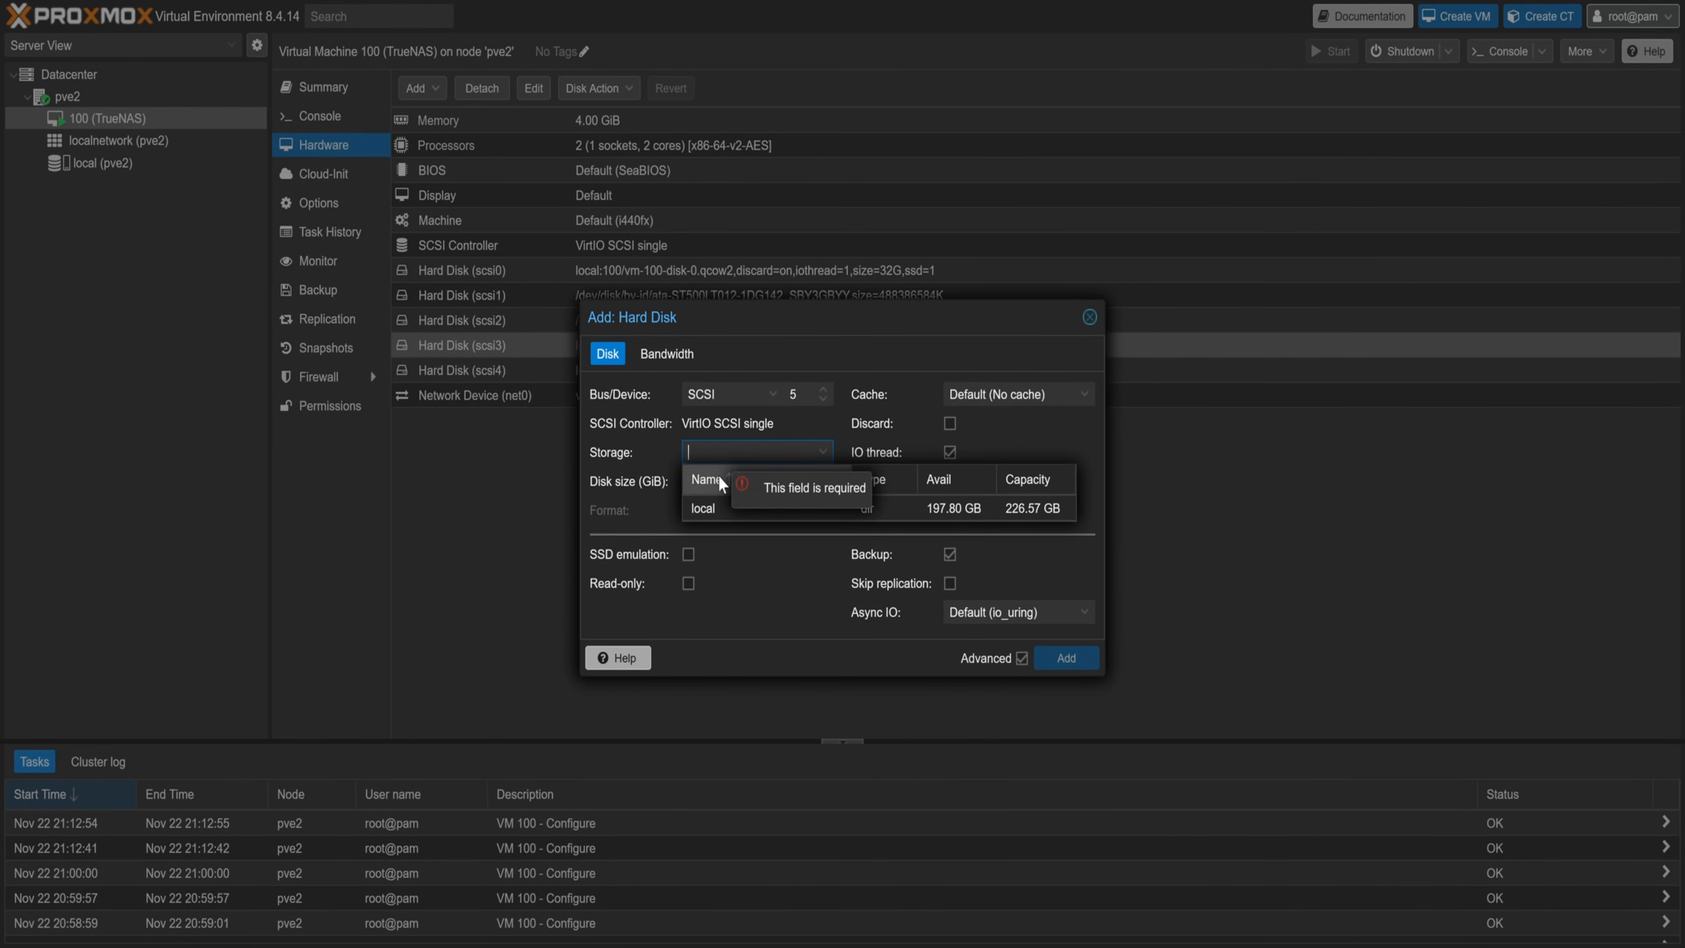
{"action": "left_click", "coordinate": [929, 507]}
{"action": "left_click", "coordinate": [1065, 657]}
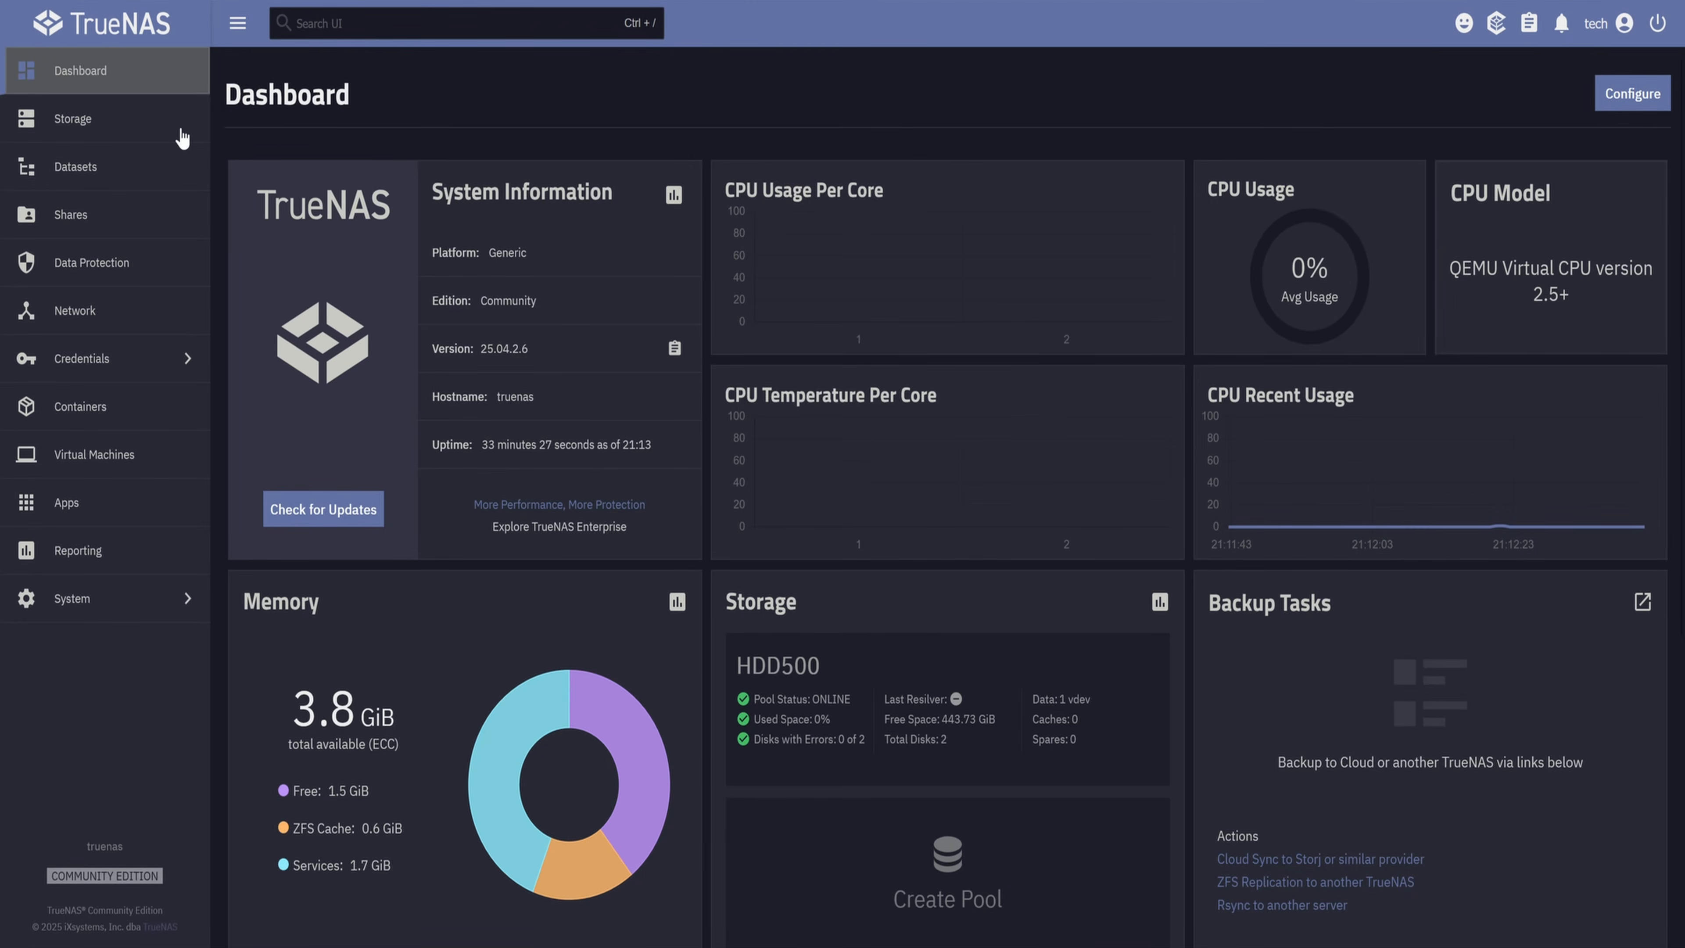
Step: Switch to TrueNAS and start a new storage pool from the three unused 10 GiB disks
{"action": "left_click", "coordinate": [153, 133]}
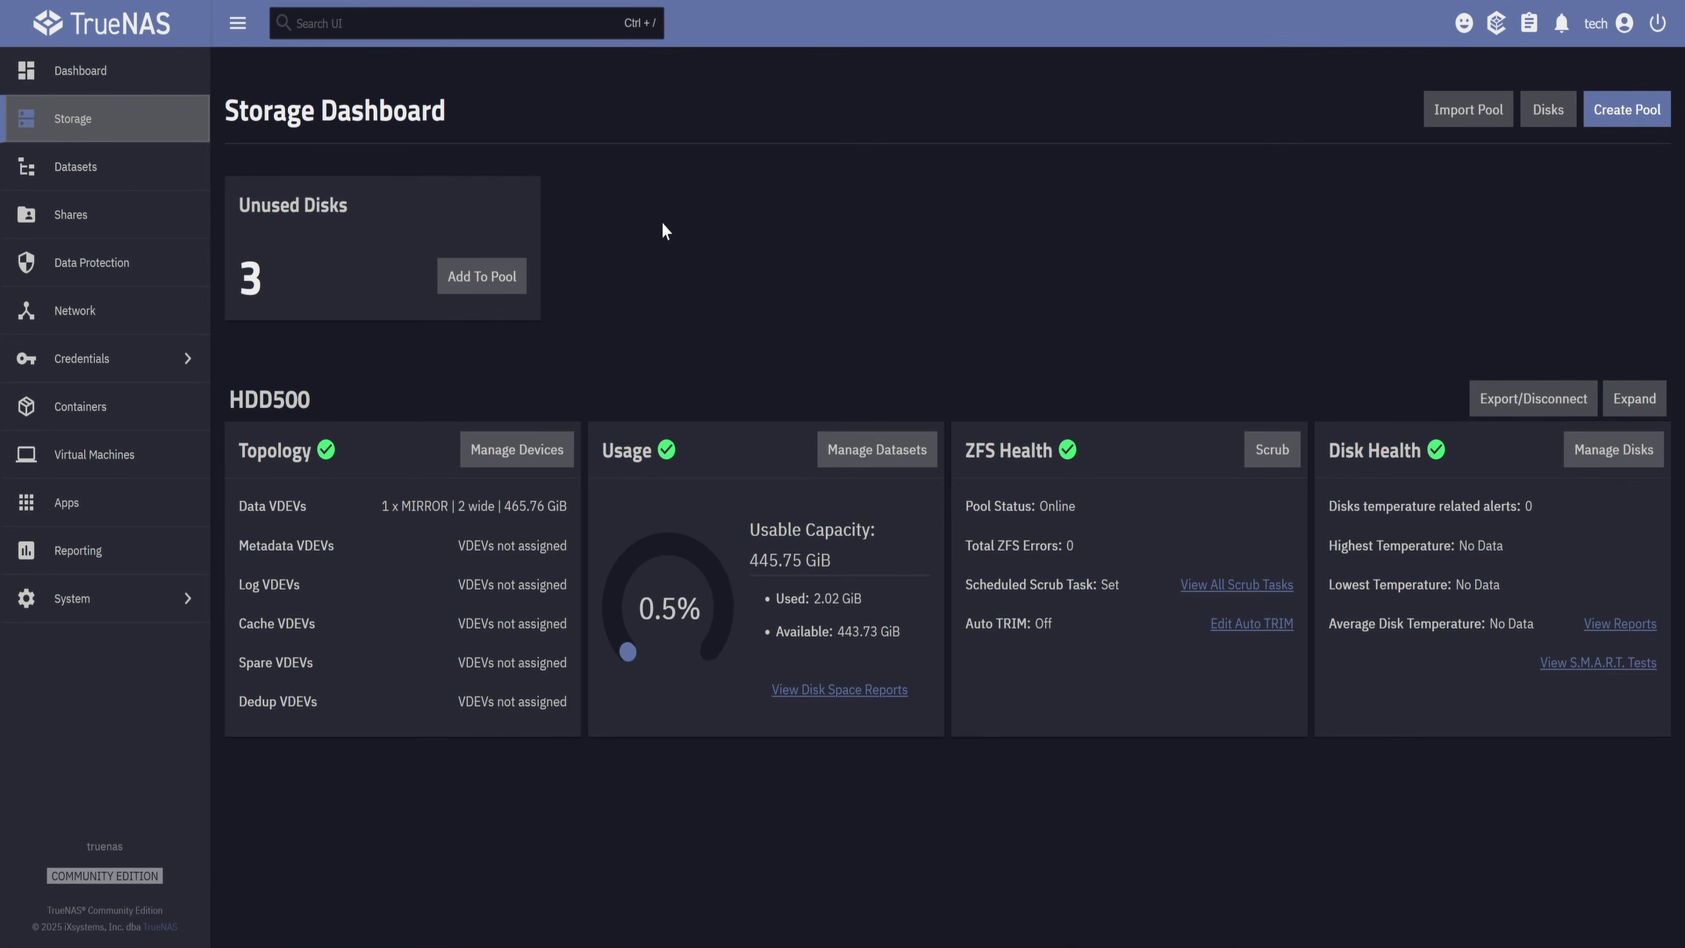
{"action": "left_click", "coordinate": [478, 275]}
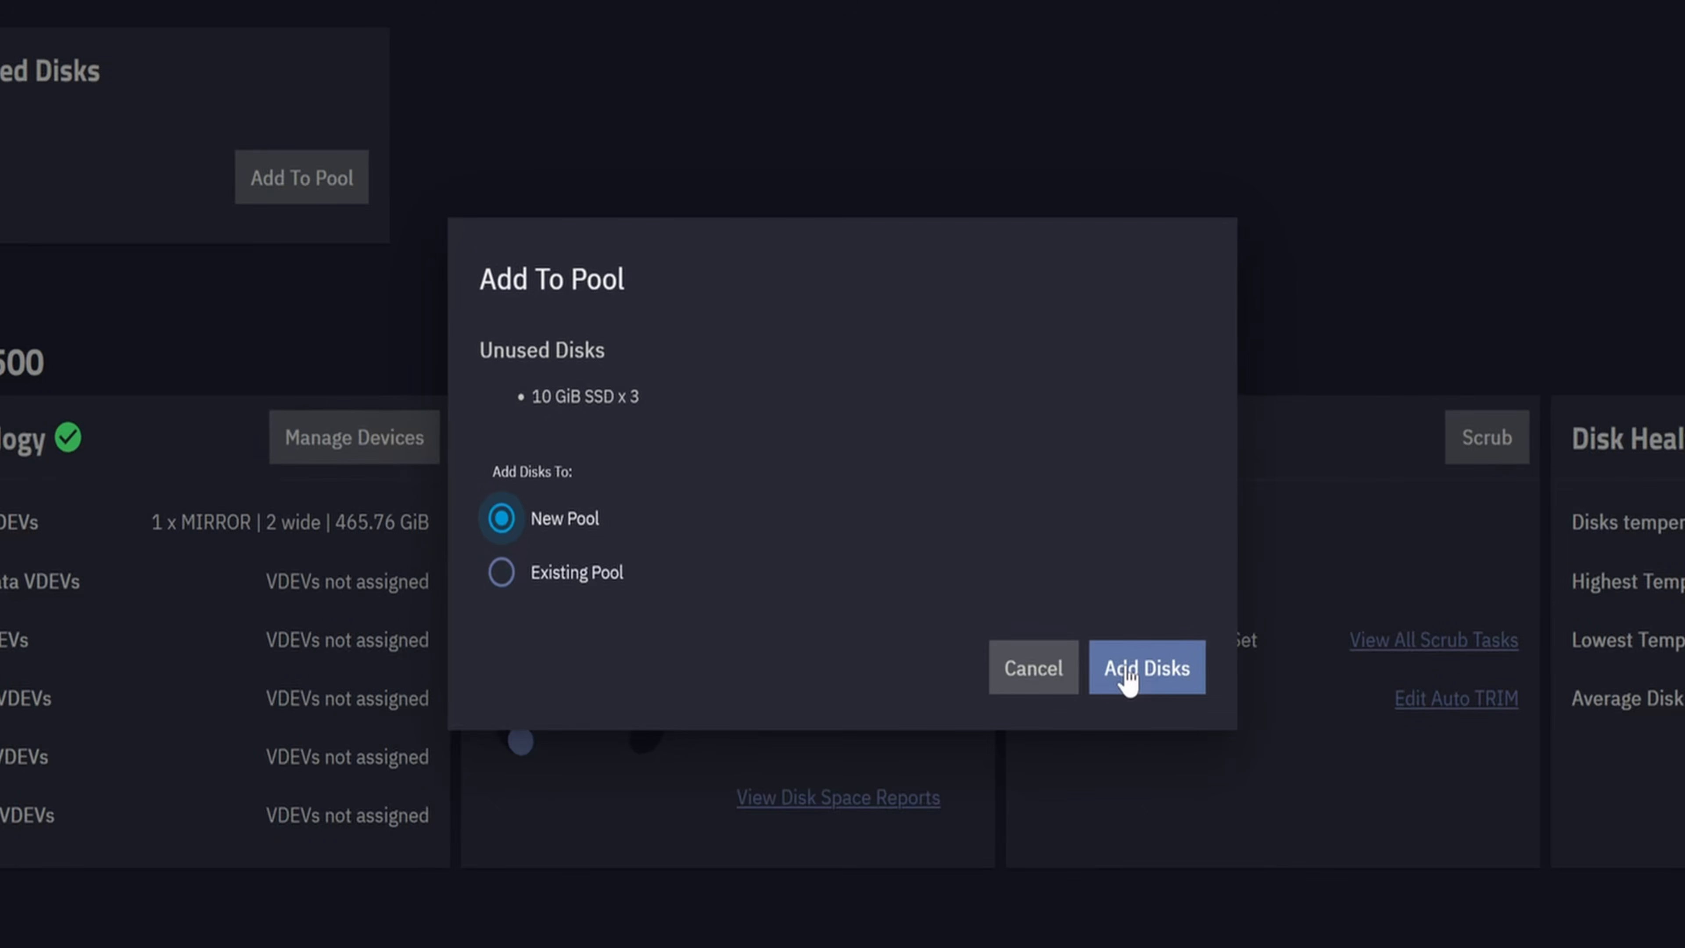
{"action": "left_click", "coordinate": [1129, 677]}
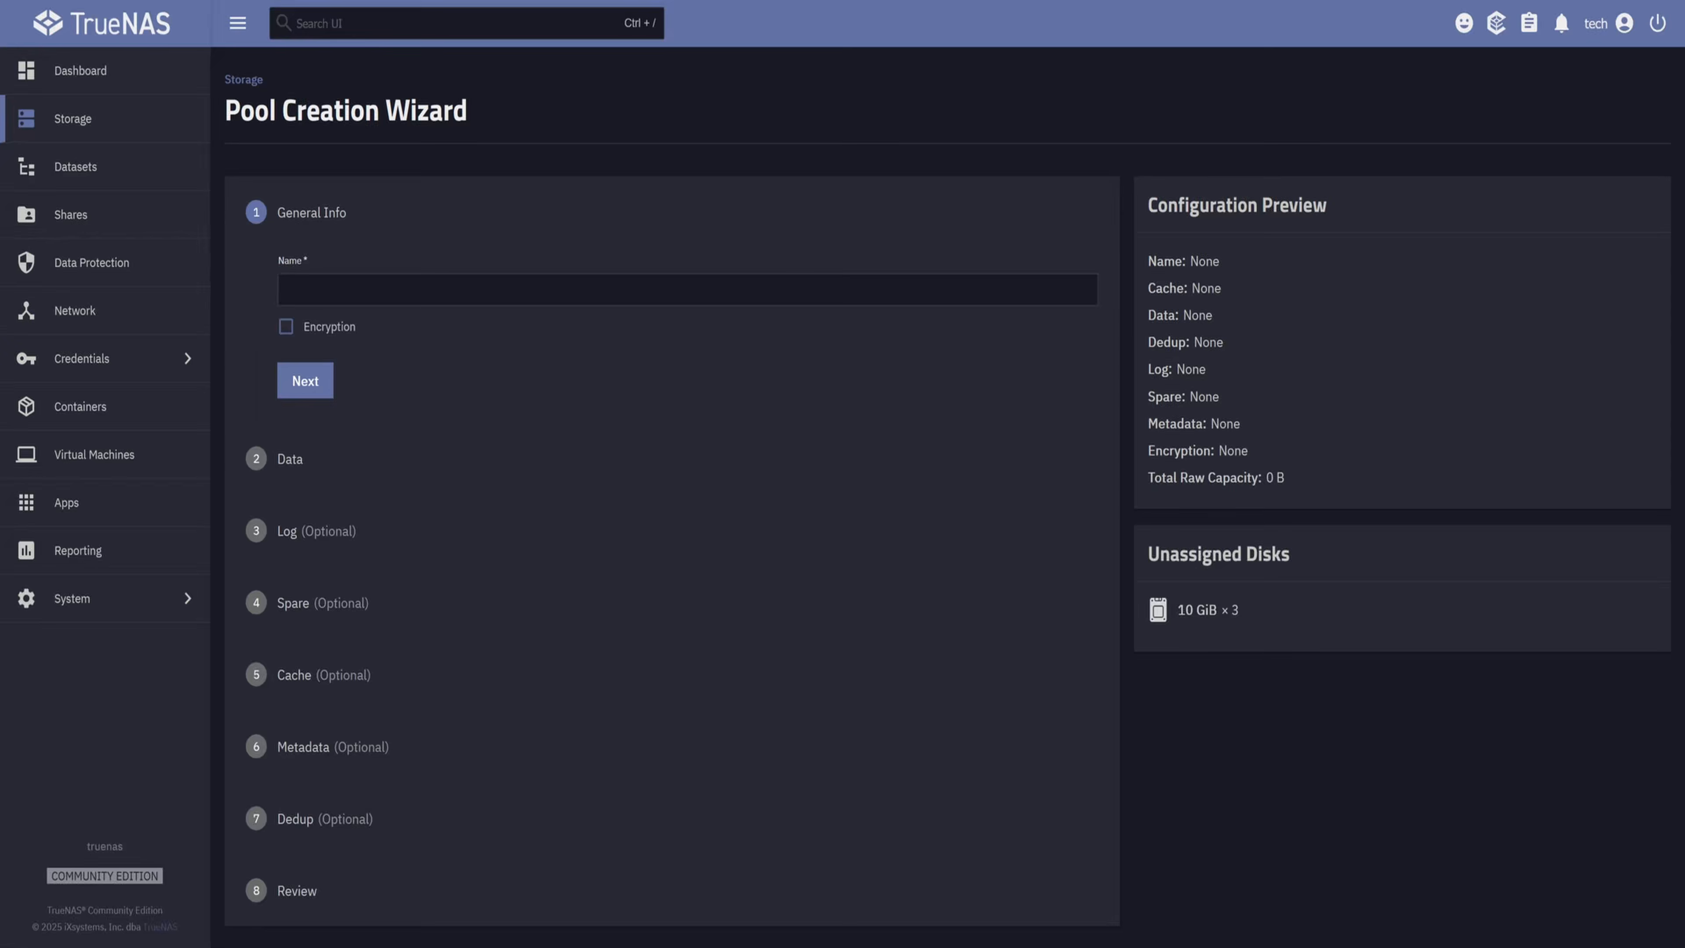
Step: Name the pool HDD10G and enable AES-256-GCM encryption, acknowledging the encryption warning
{"action": "left_click", "coordinate": [687, 289]}
{"action": "type", "text": "HDD10G"}
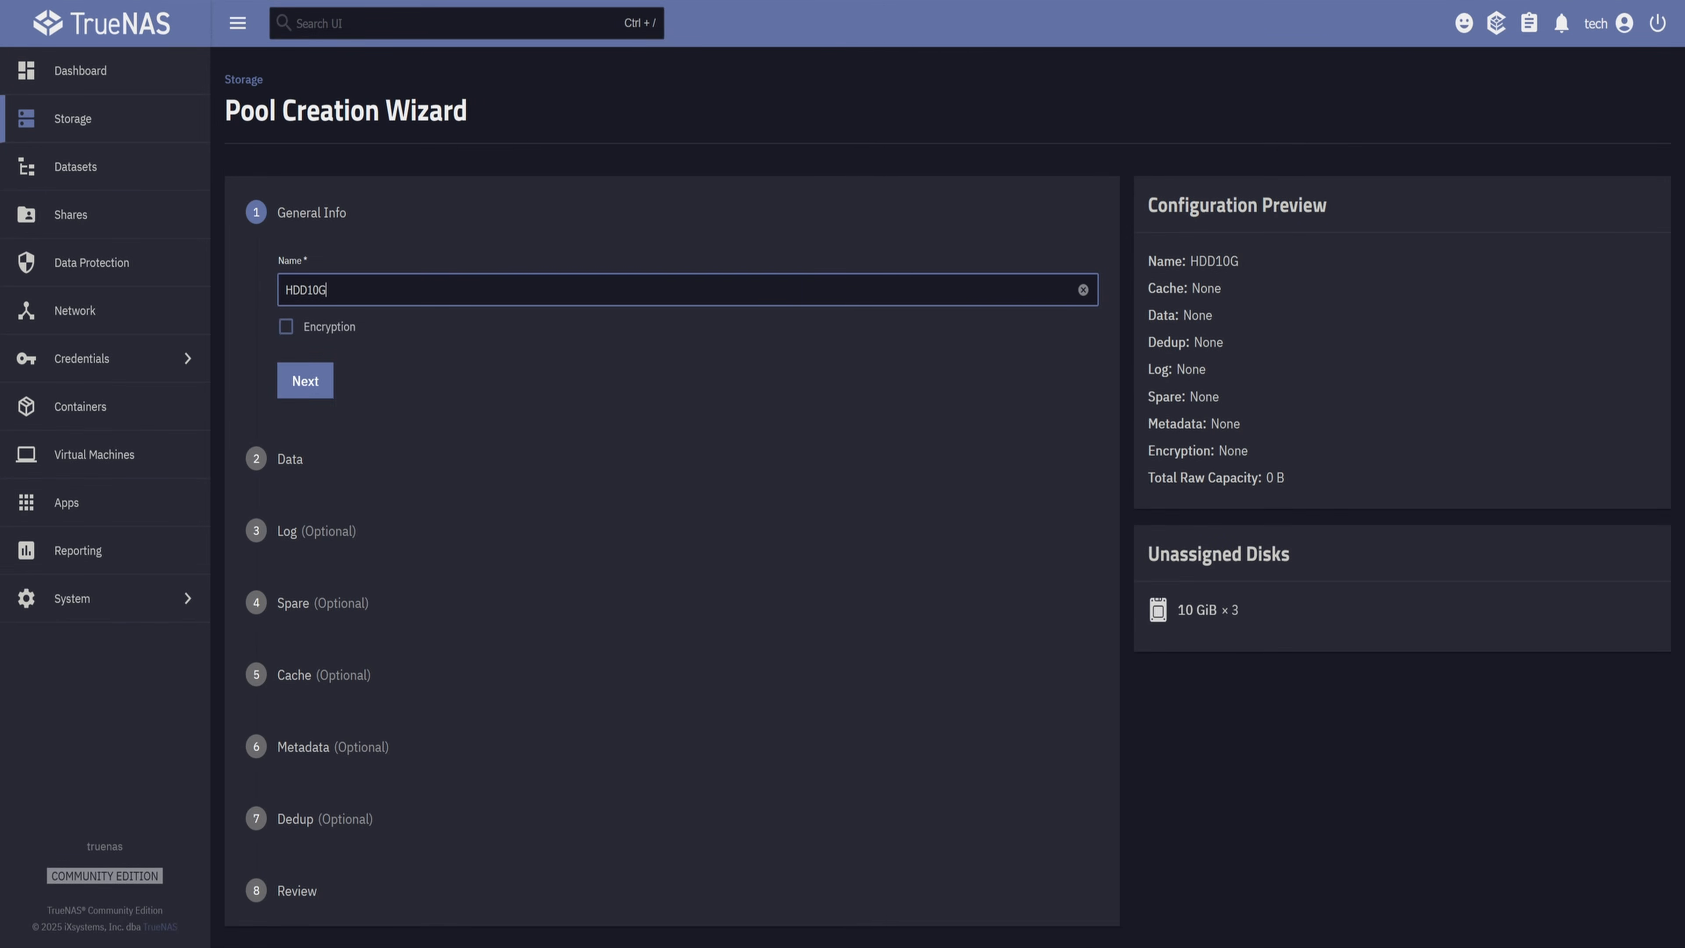
{"action": "left_click", "coordinate": [286, 326]}
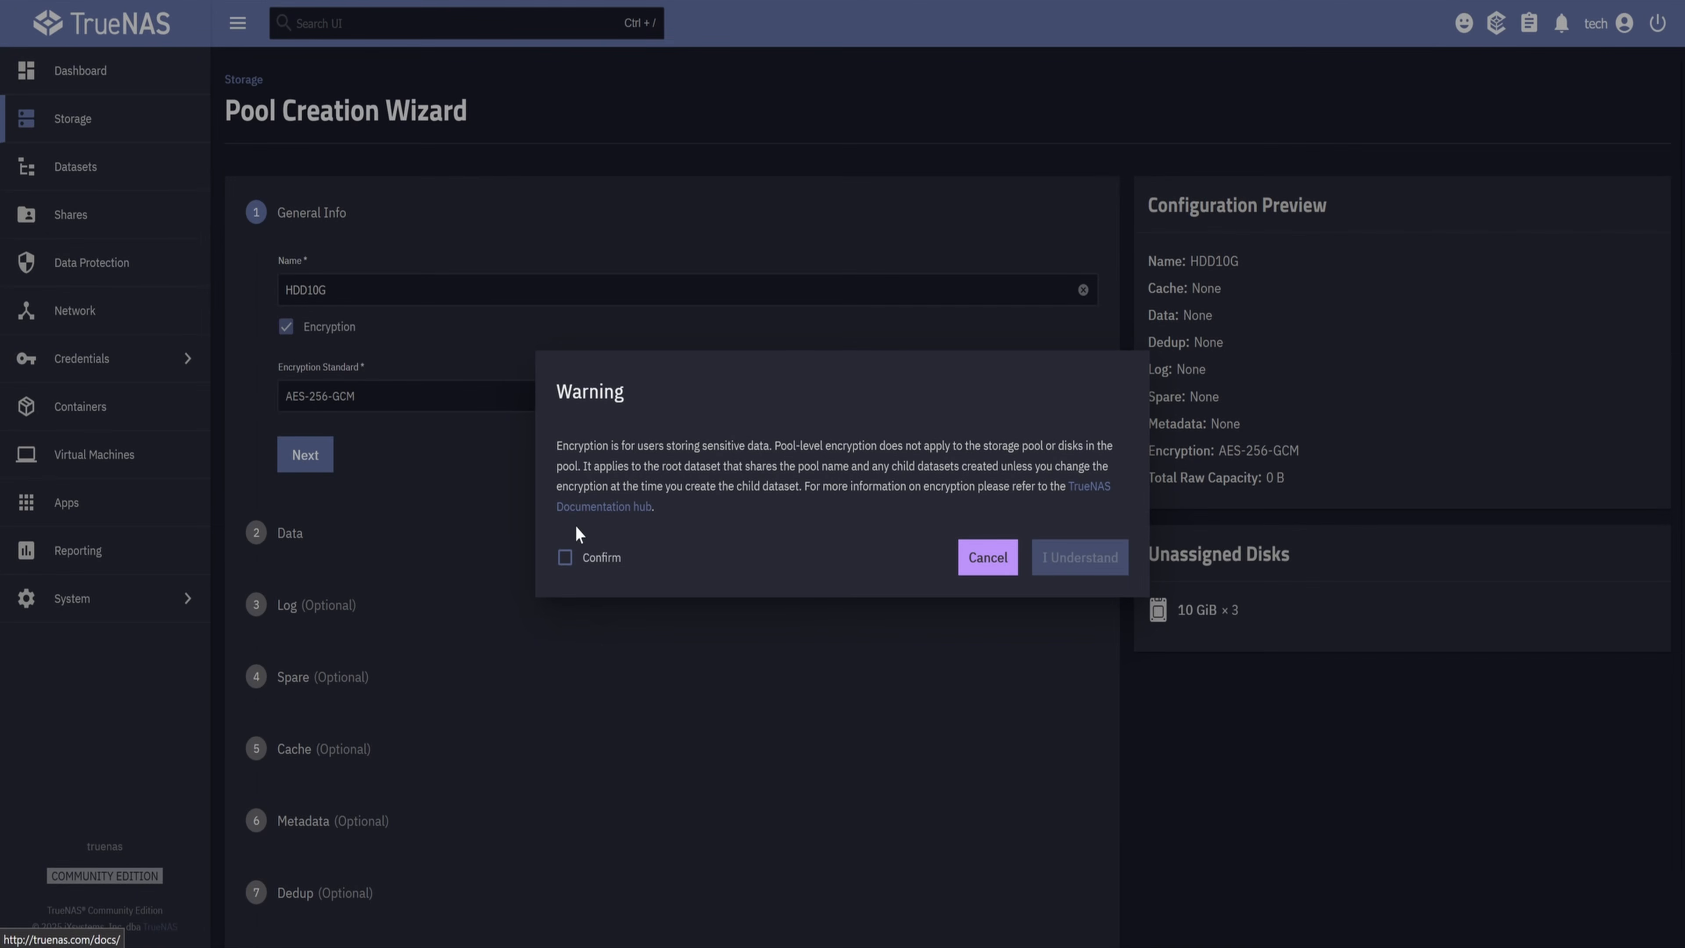
{"action": "left_click", "coordinate": [574, 558]}
{"action": "left_click", "coordinate": [1075, 561]}
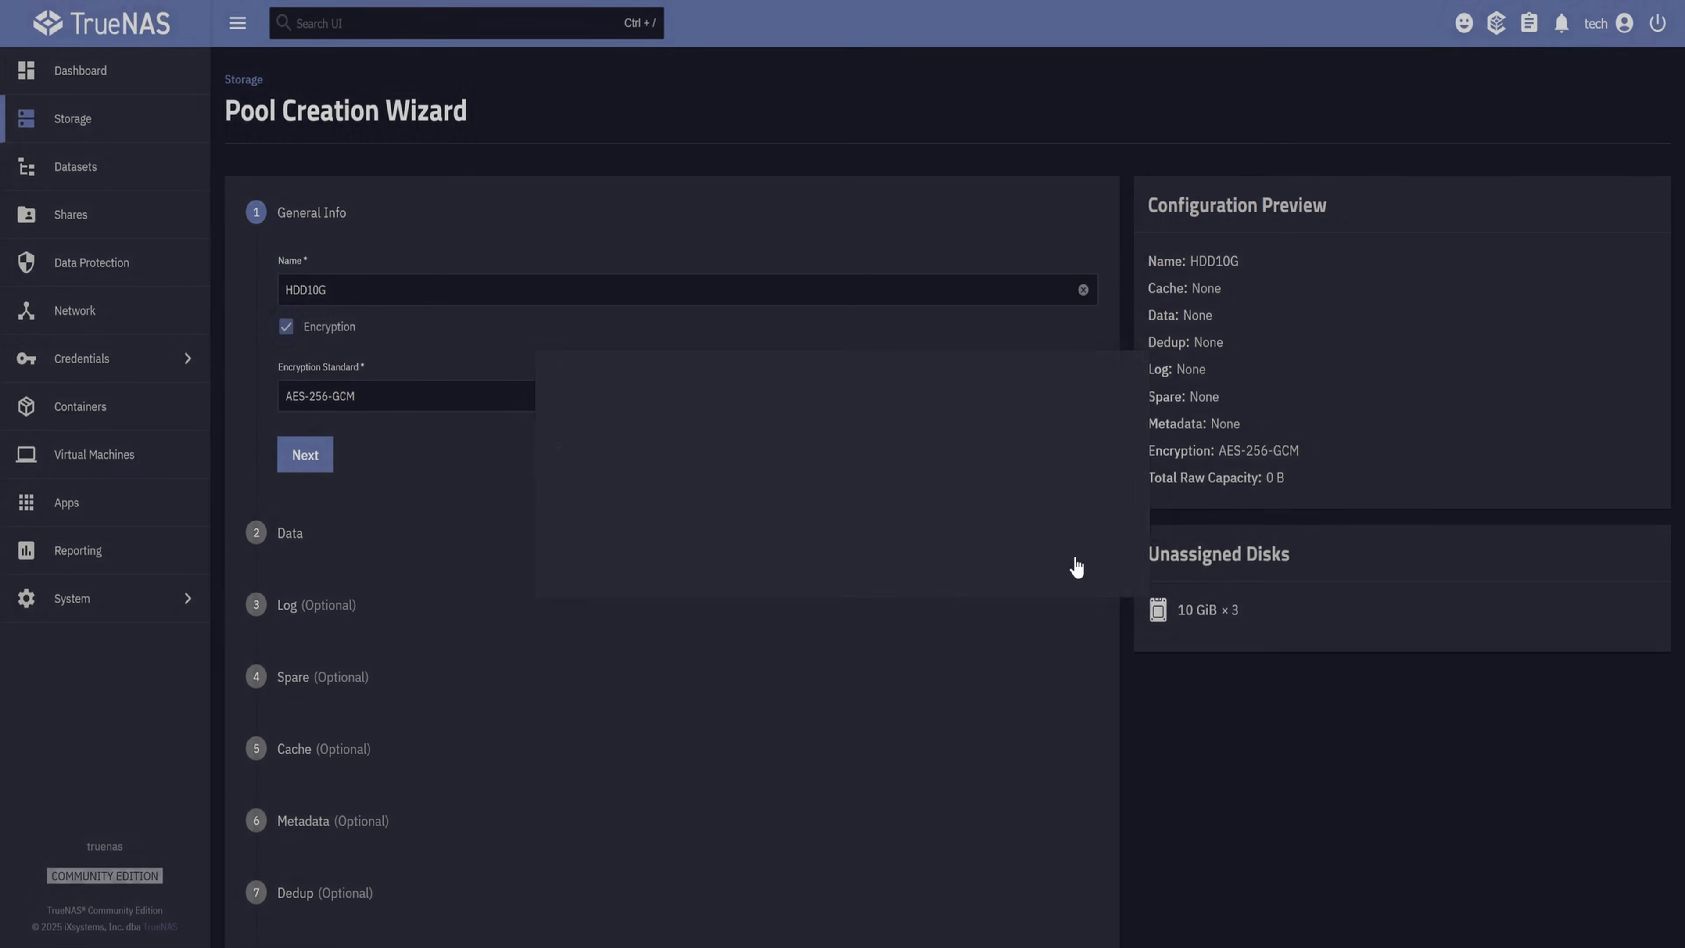
{"action": "left_click", "coordinate": [325, 456]}
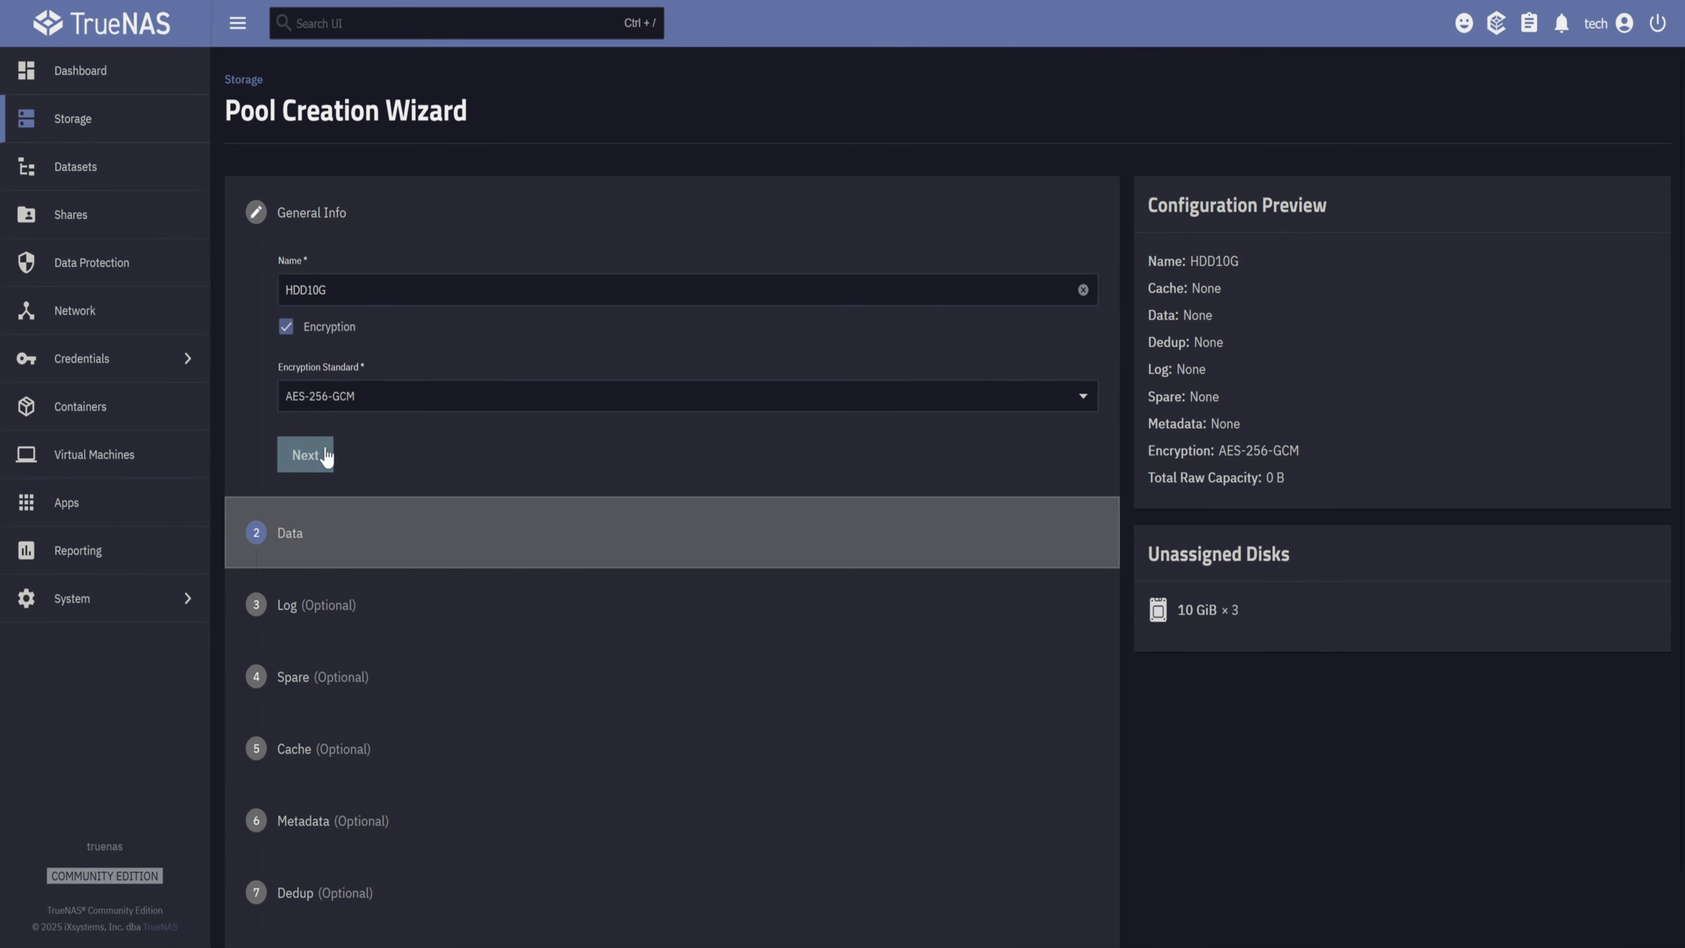
Step: Set the data layout to RAIDZ1 and go straight to the pool review
{"action": "left_click", "coordinate": [345, 402]}
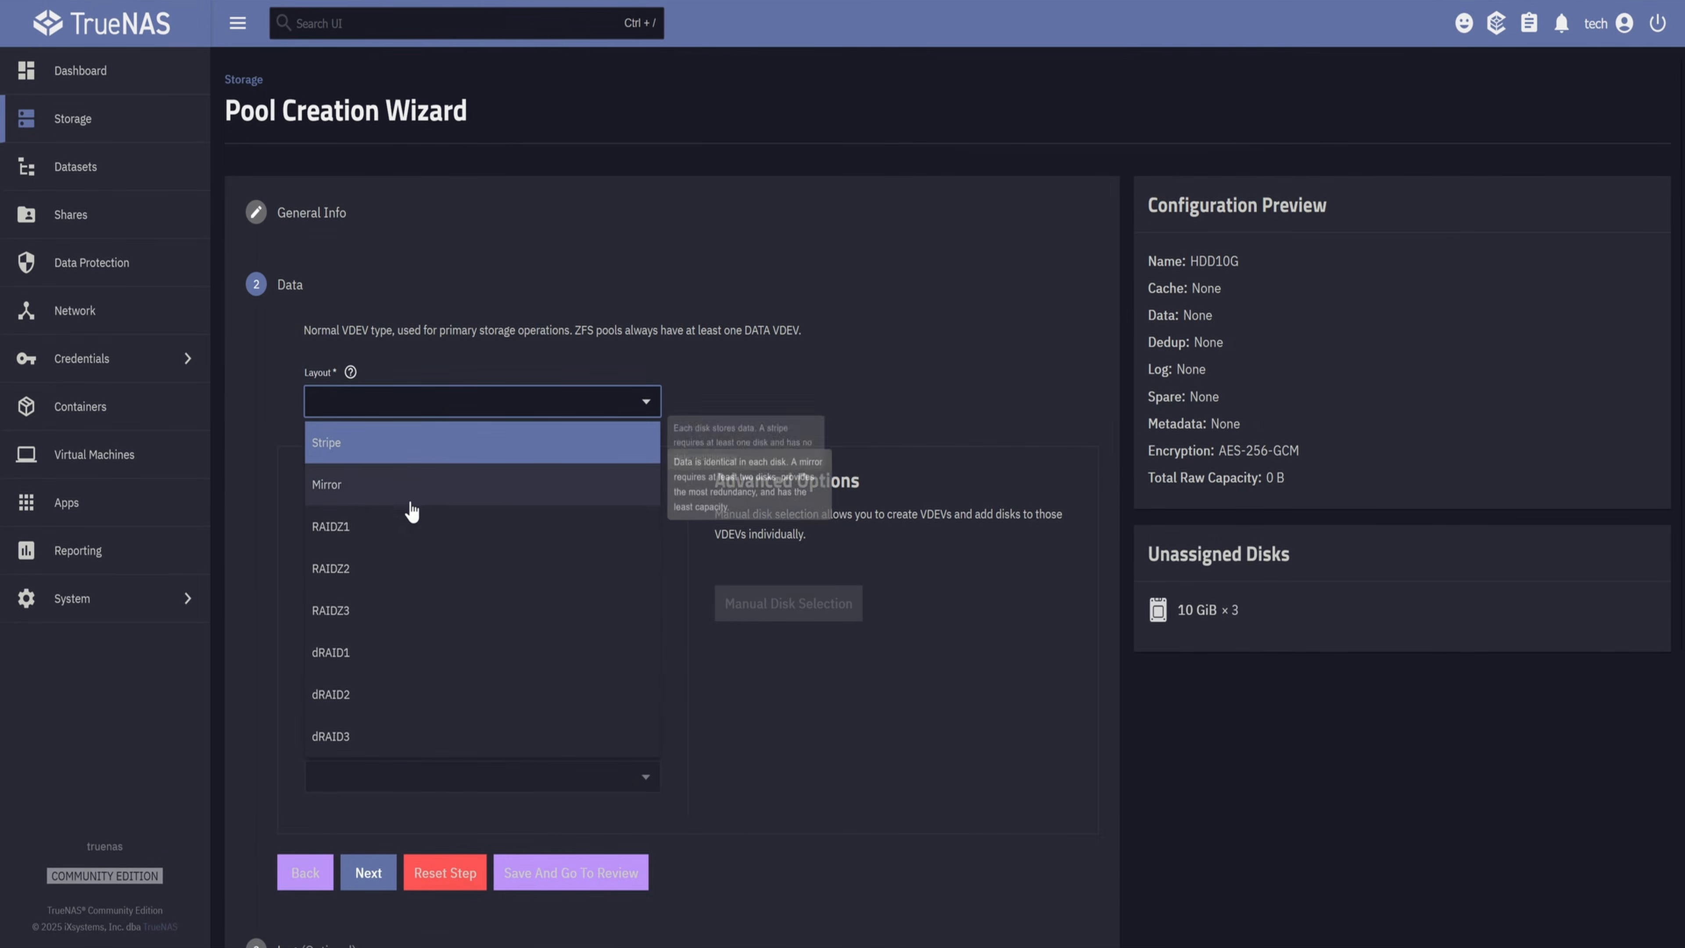
{"action": "left_click", "coordinate": [399, 526]}
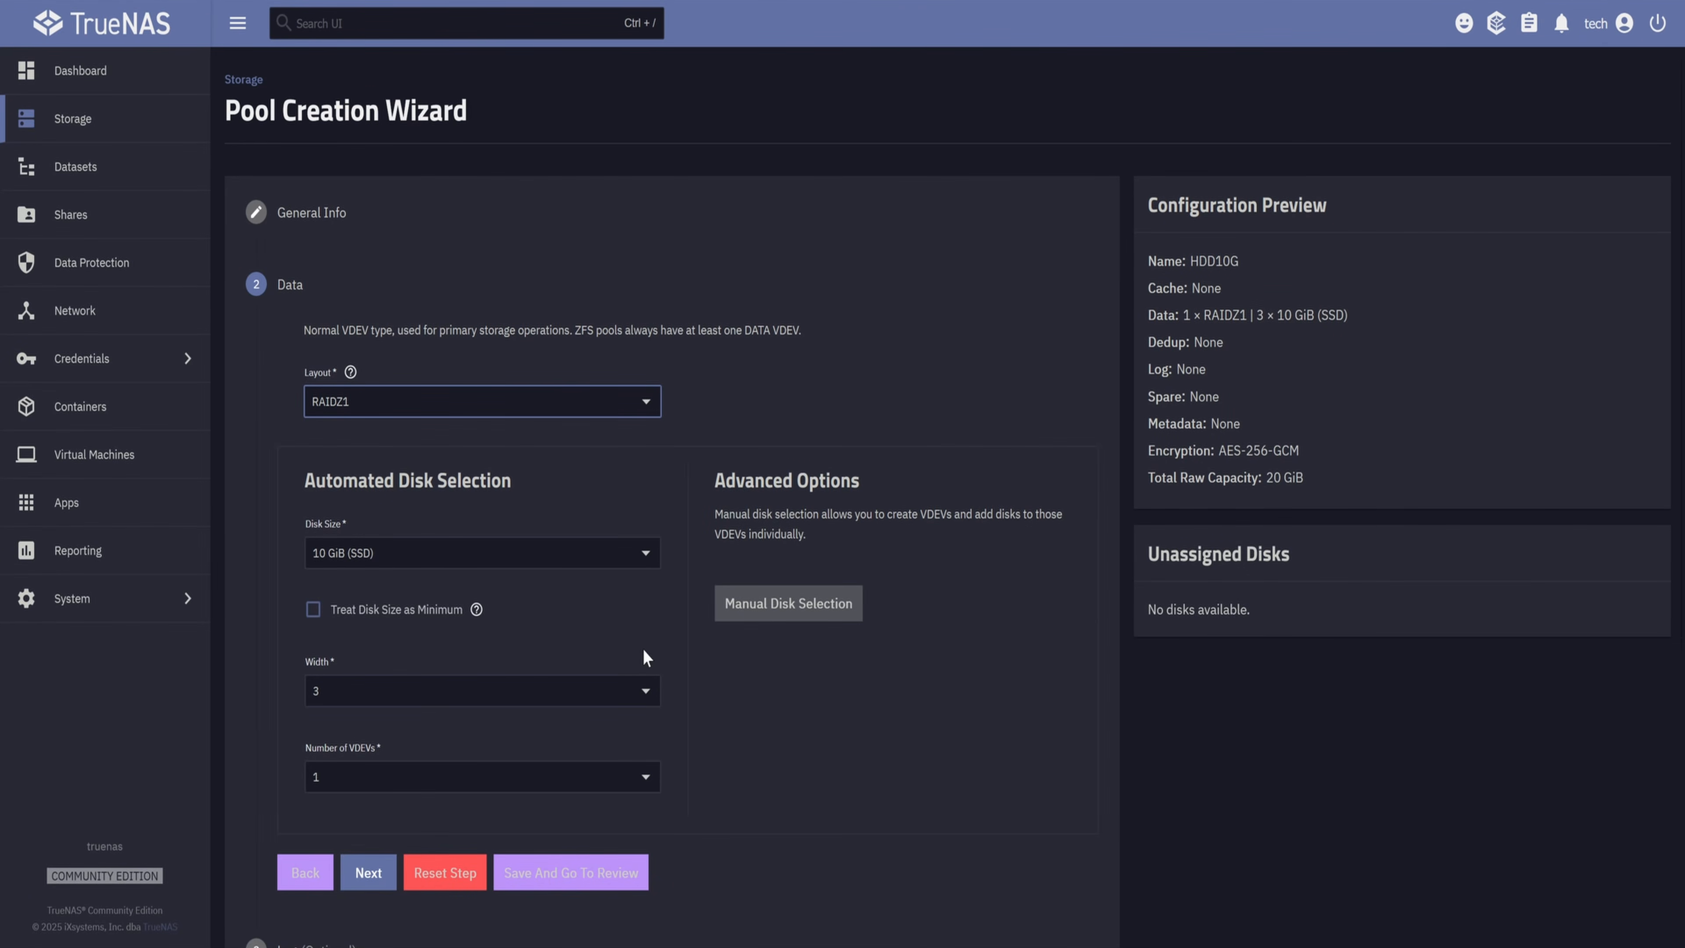
{"action": "left_click", "coordinate": [572, 871]}
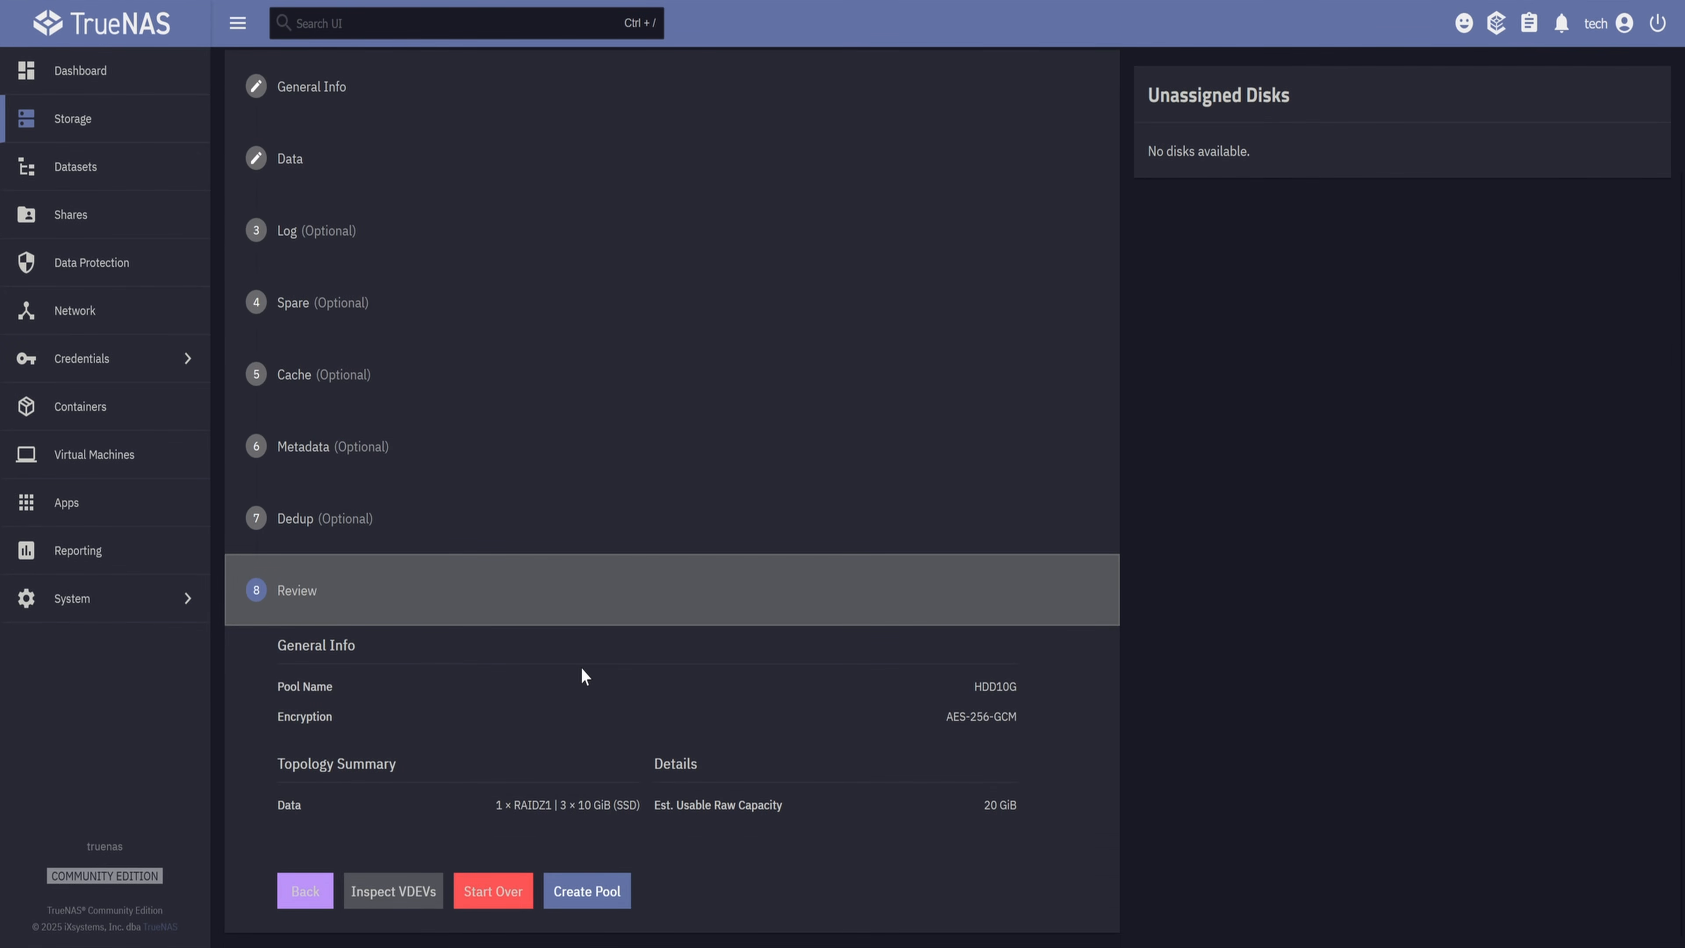
Step: Create the HDD10G pool, confirming that the contents of all added disks get erased
{"action": "left_click", "coordinate": [602, 877]}
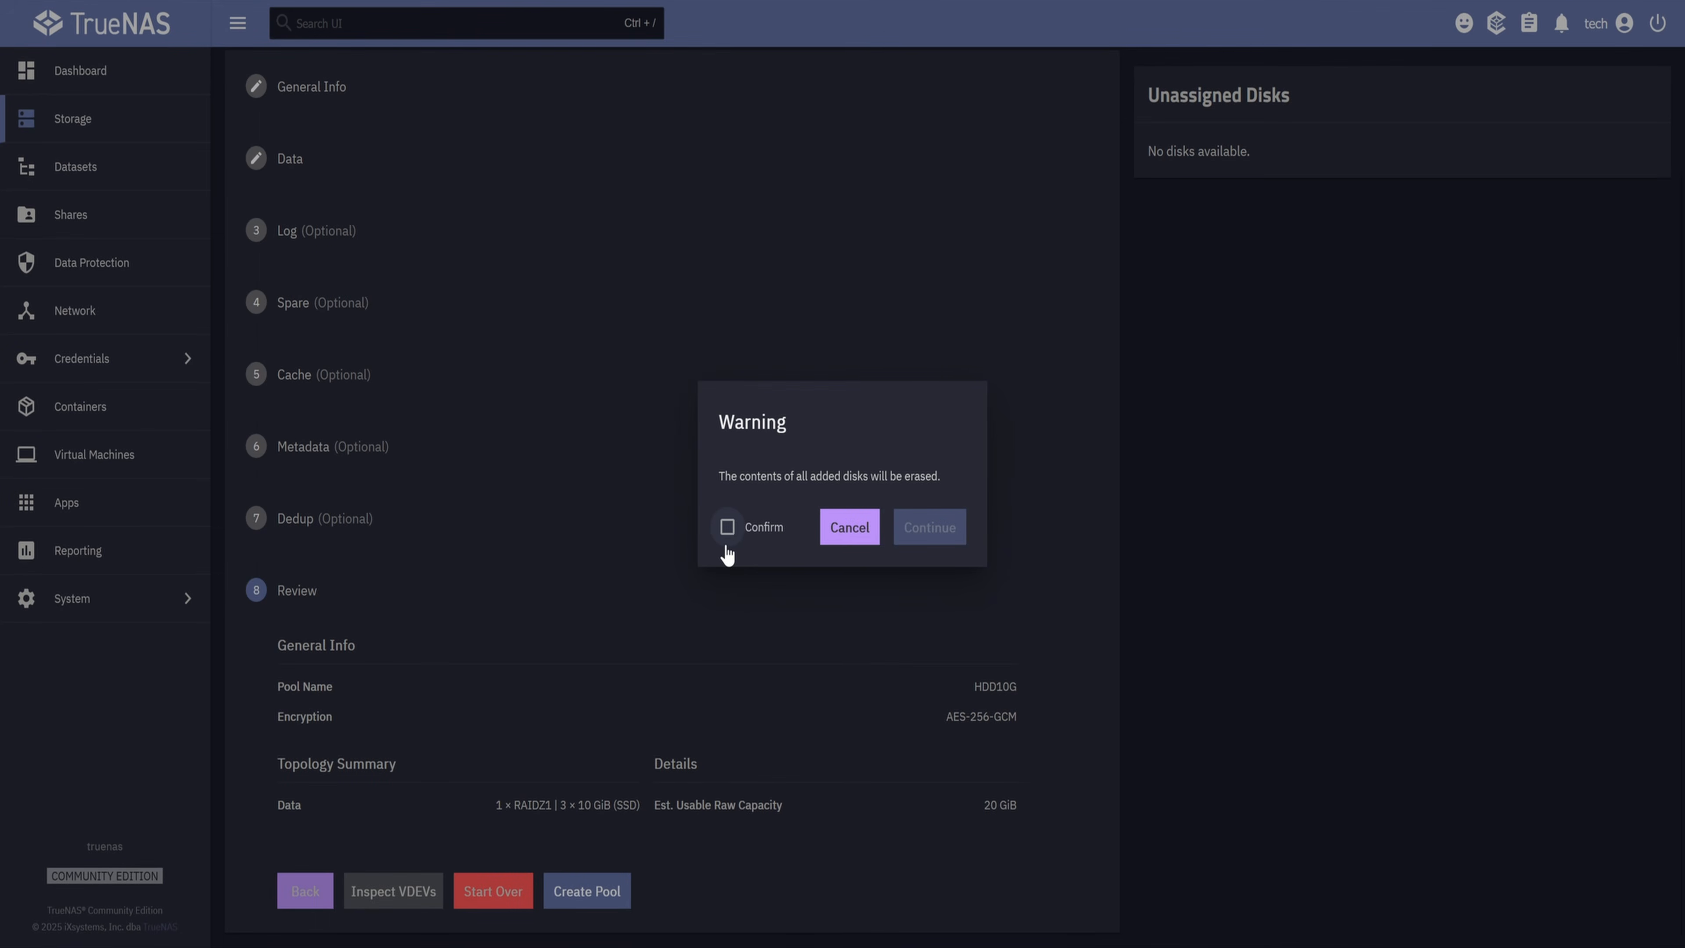
{"action": "left_click", "coordinate": [727, 531]}
{"action": "left_click", "coordinate": [926, 535]}
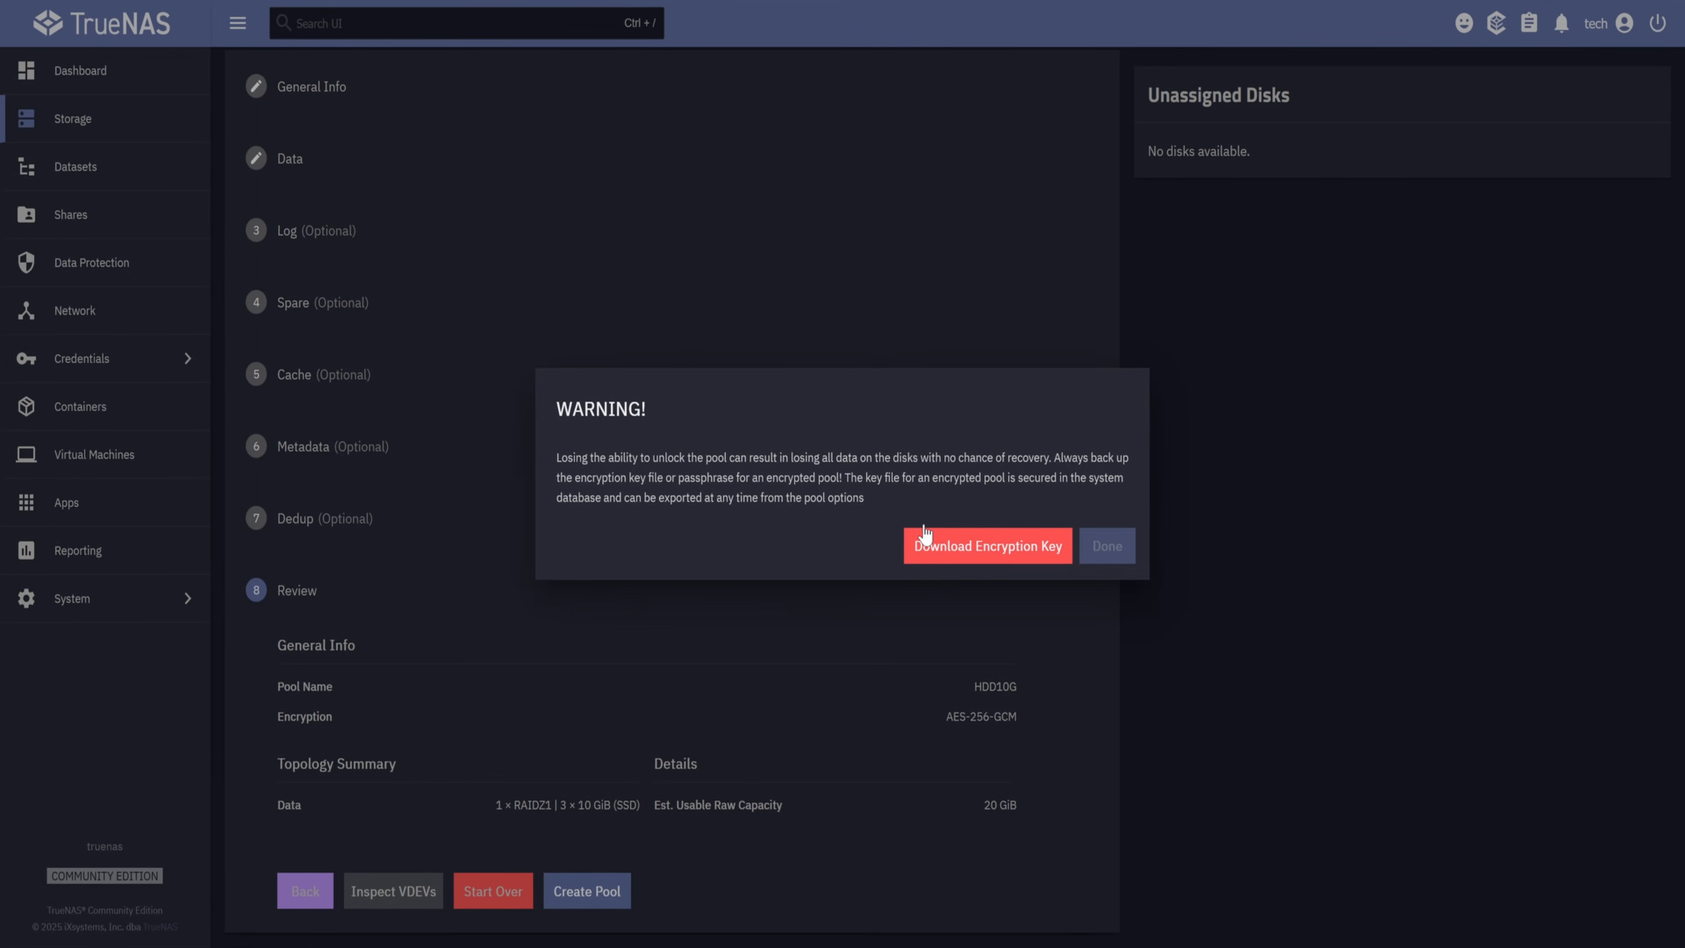
Step: Download the encryption key of the new HDD10G pool and finish the pool creation
{"action": "left_click", "coordinate": [987, 547]}
{"action": "left_click", "coordinate": [1094, 543]}
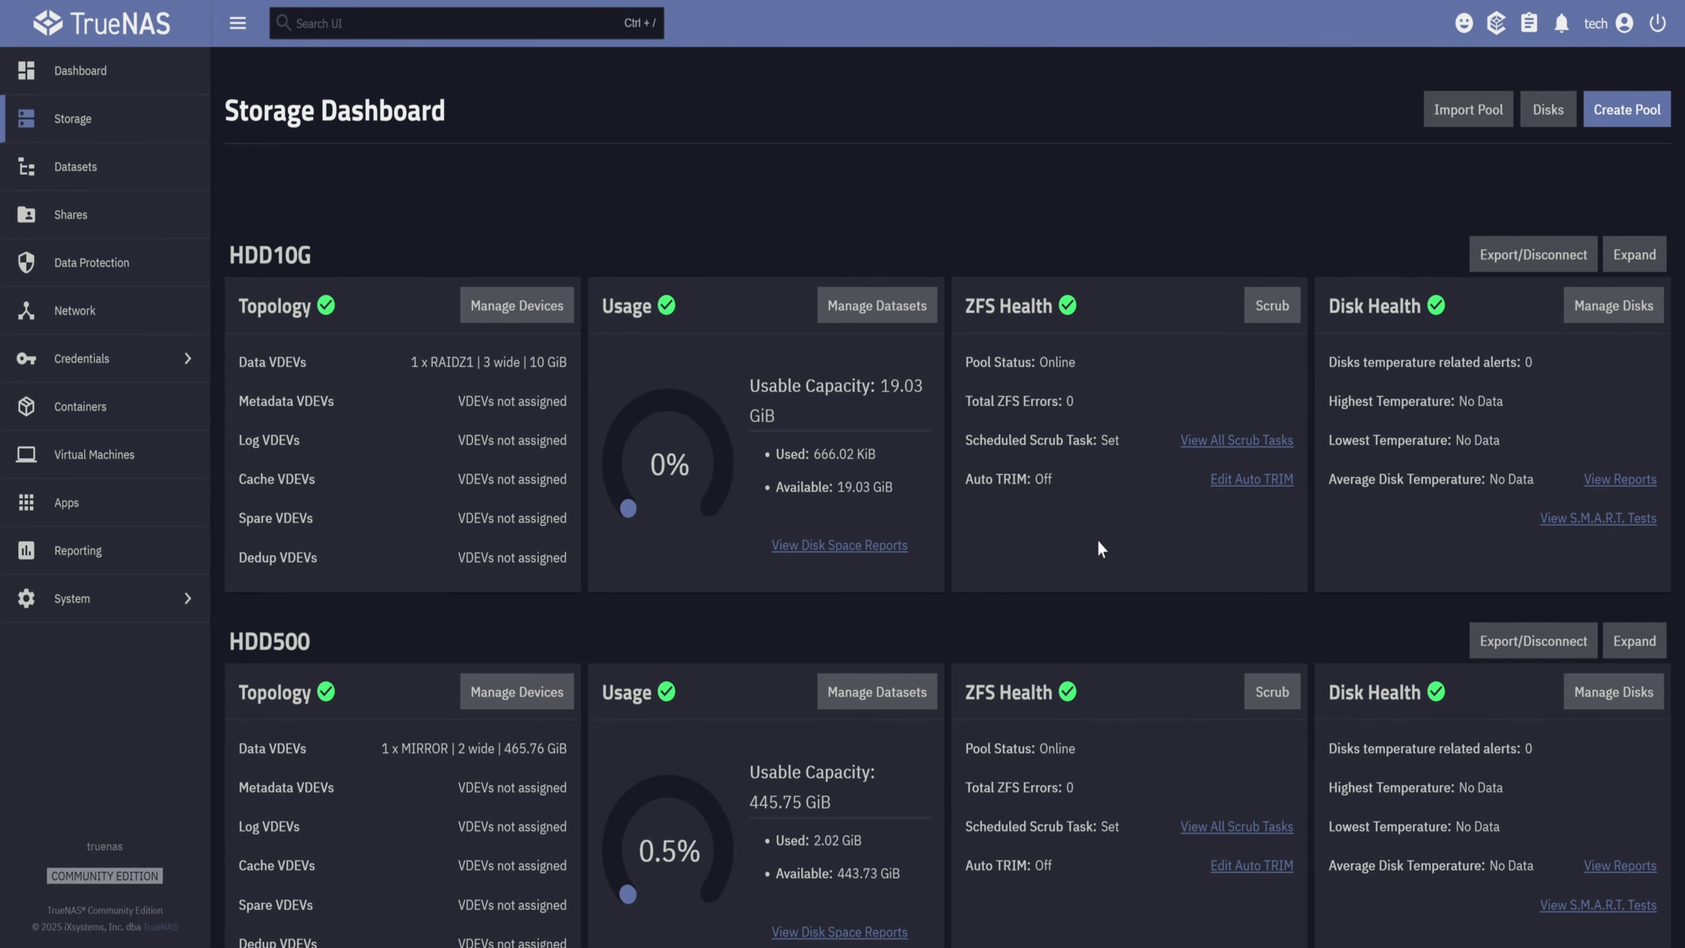
Step: Add a dataset named HDD10G under the HDD10G pool with the SMB preset, creating an SMB share of the same name
{"action": "left_click", "coordinate": [138, 166]}
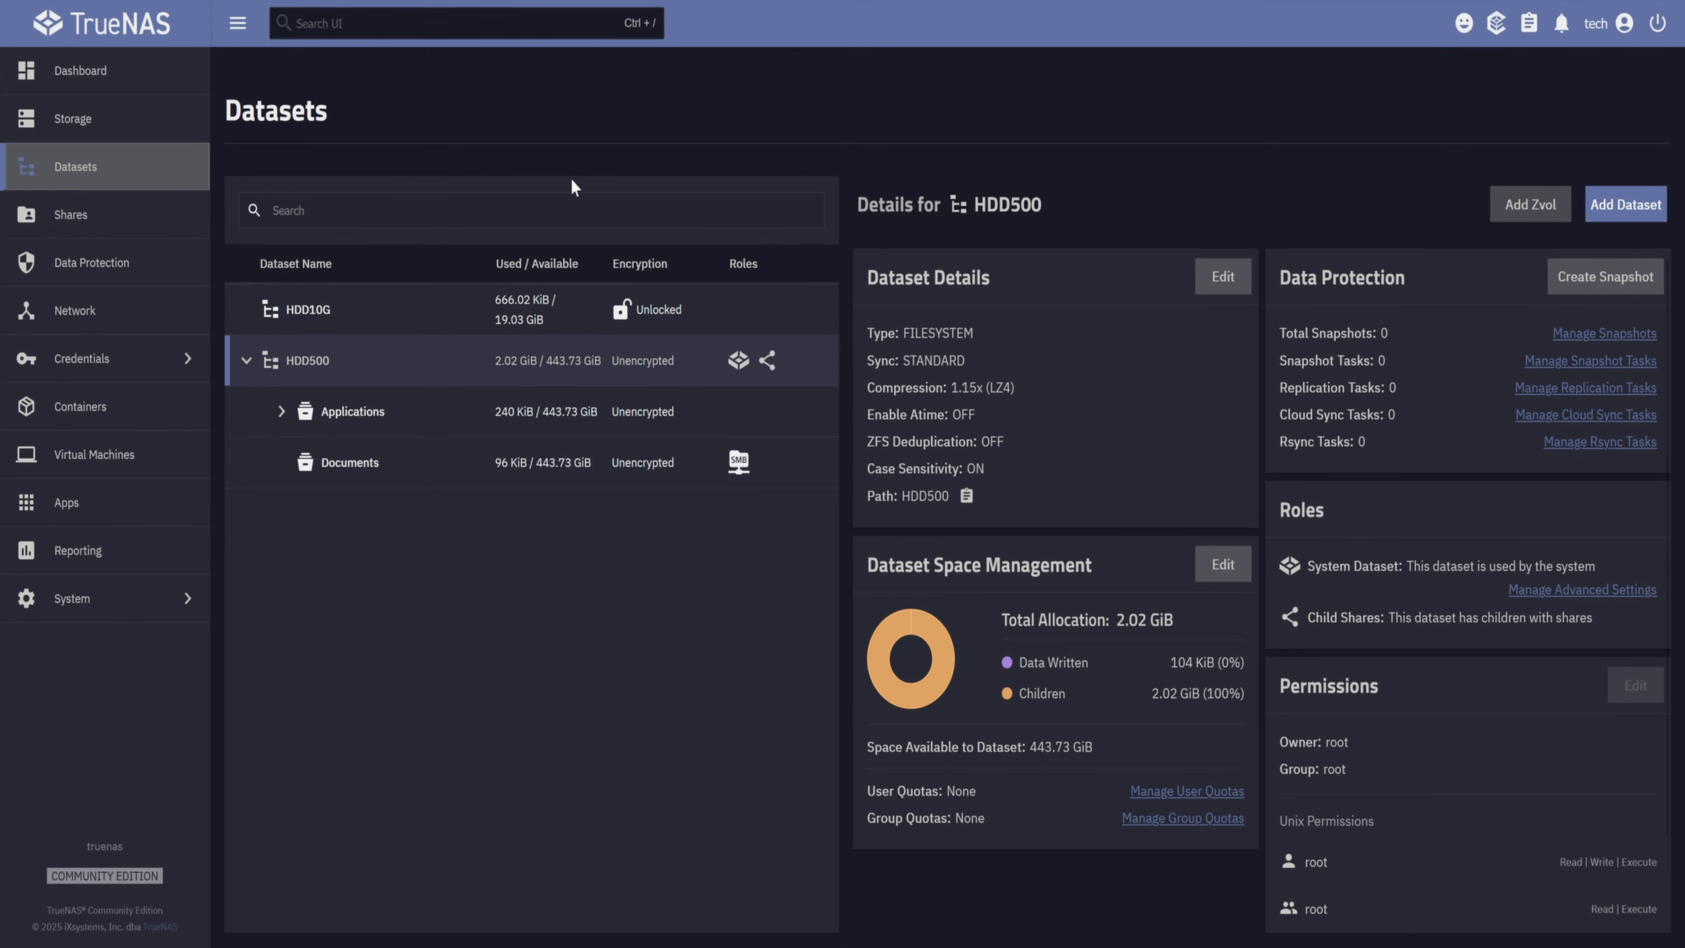
{"action": "left_click", "coordinate": [396, 307]}
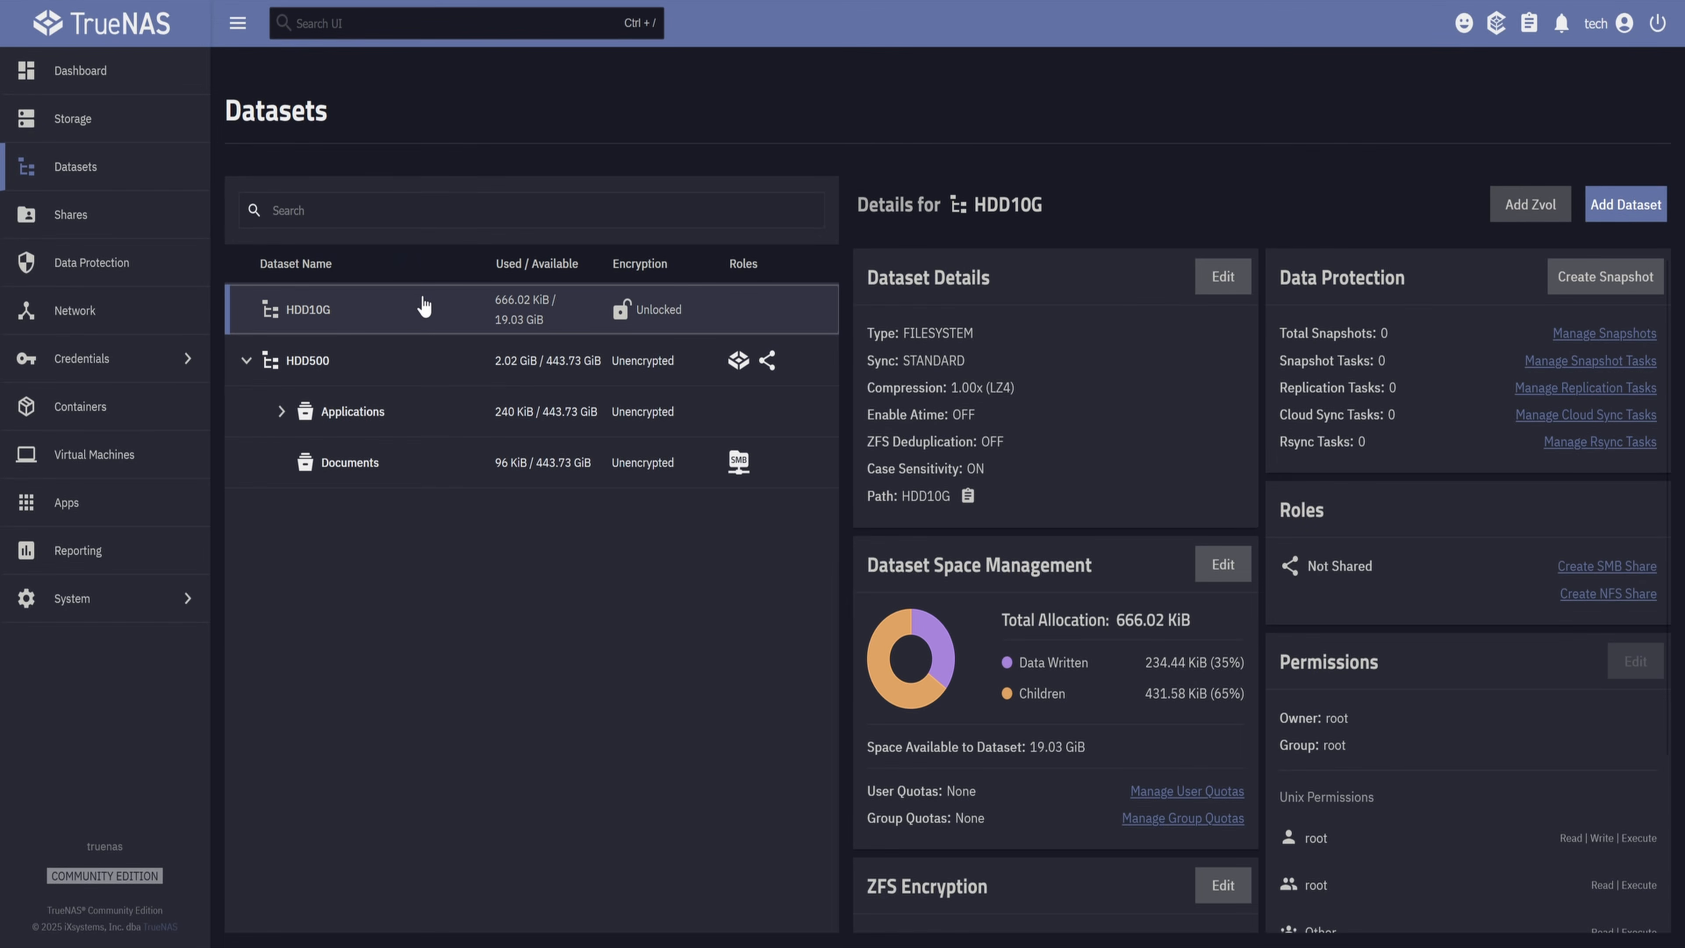
{"action": "left_click", "coordinate": [1639, 210]}
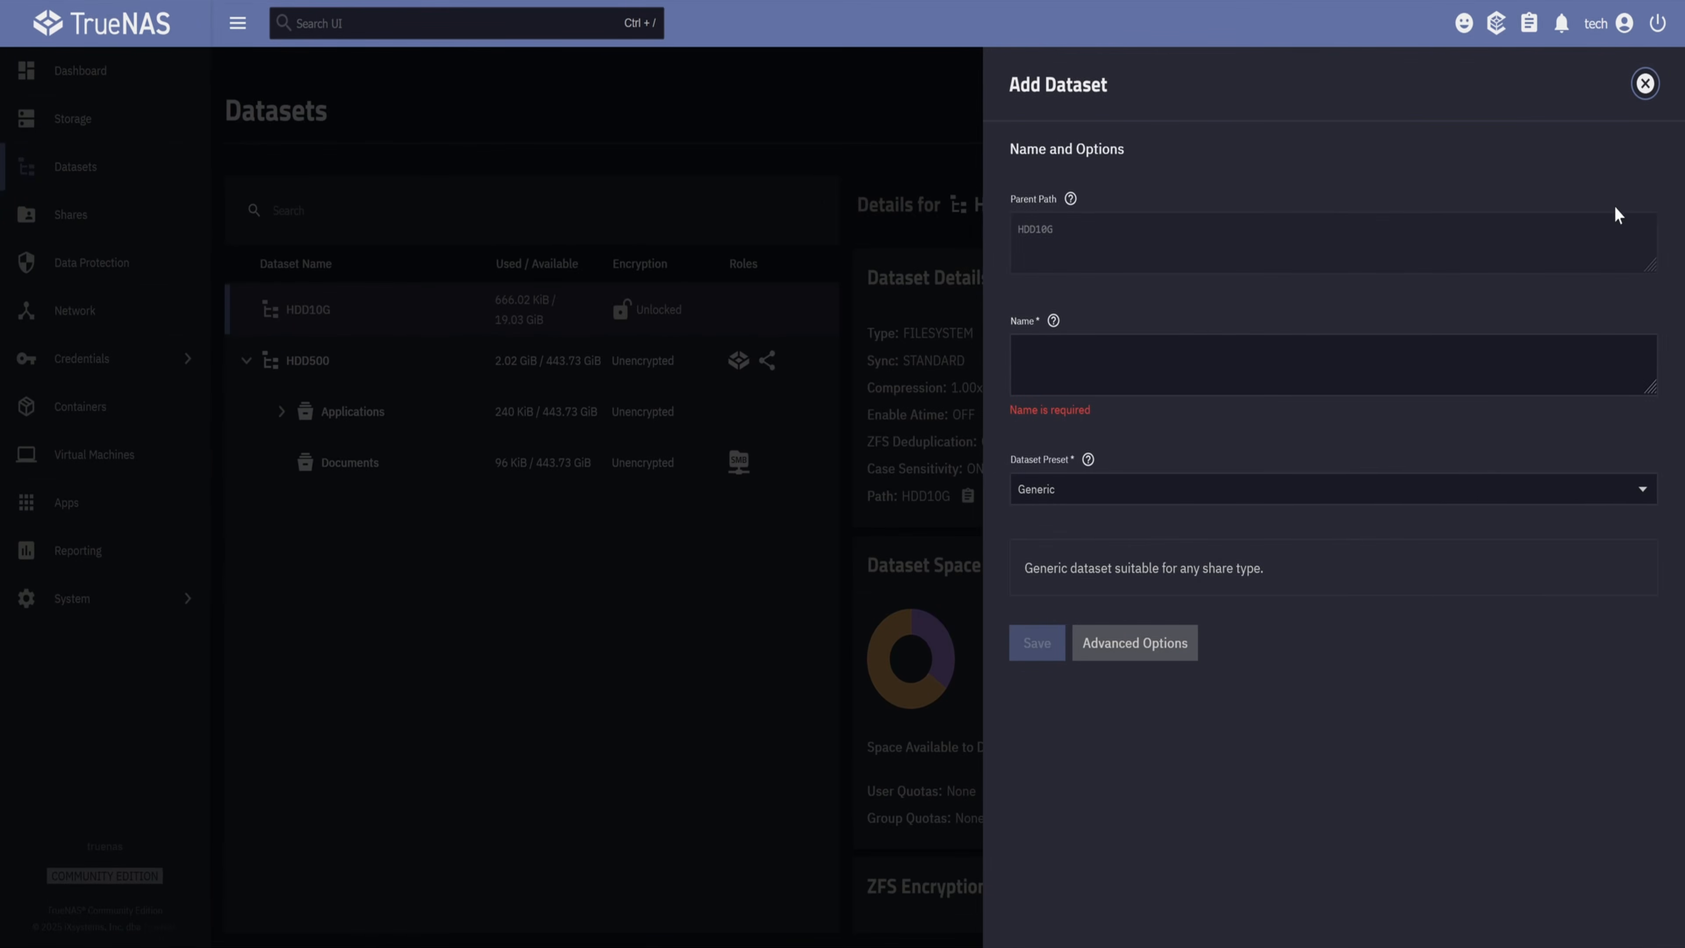
{"action": "left_click", "coordinate": [1136, 344]}
{"action": "type", "text": "HDD10G"}
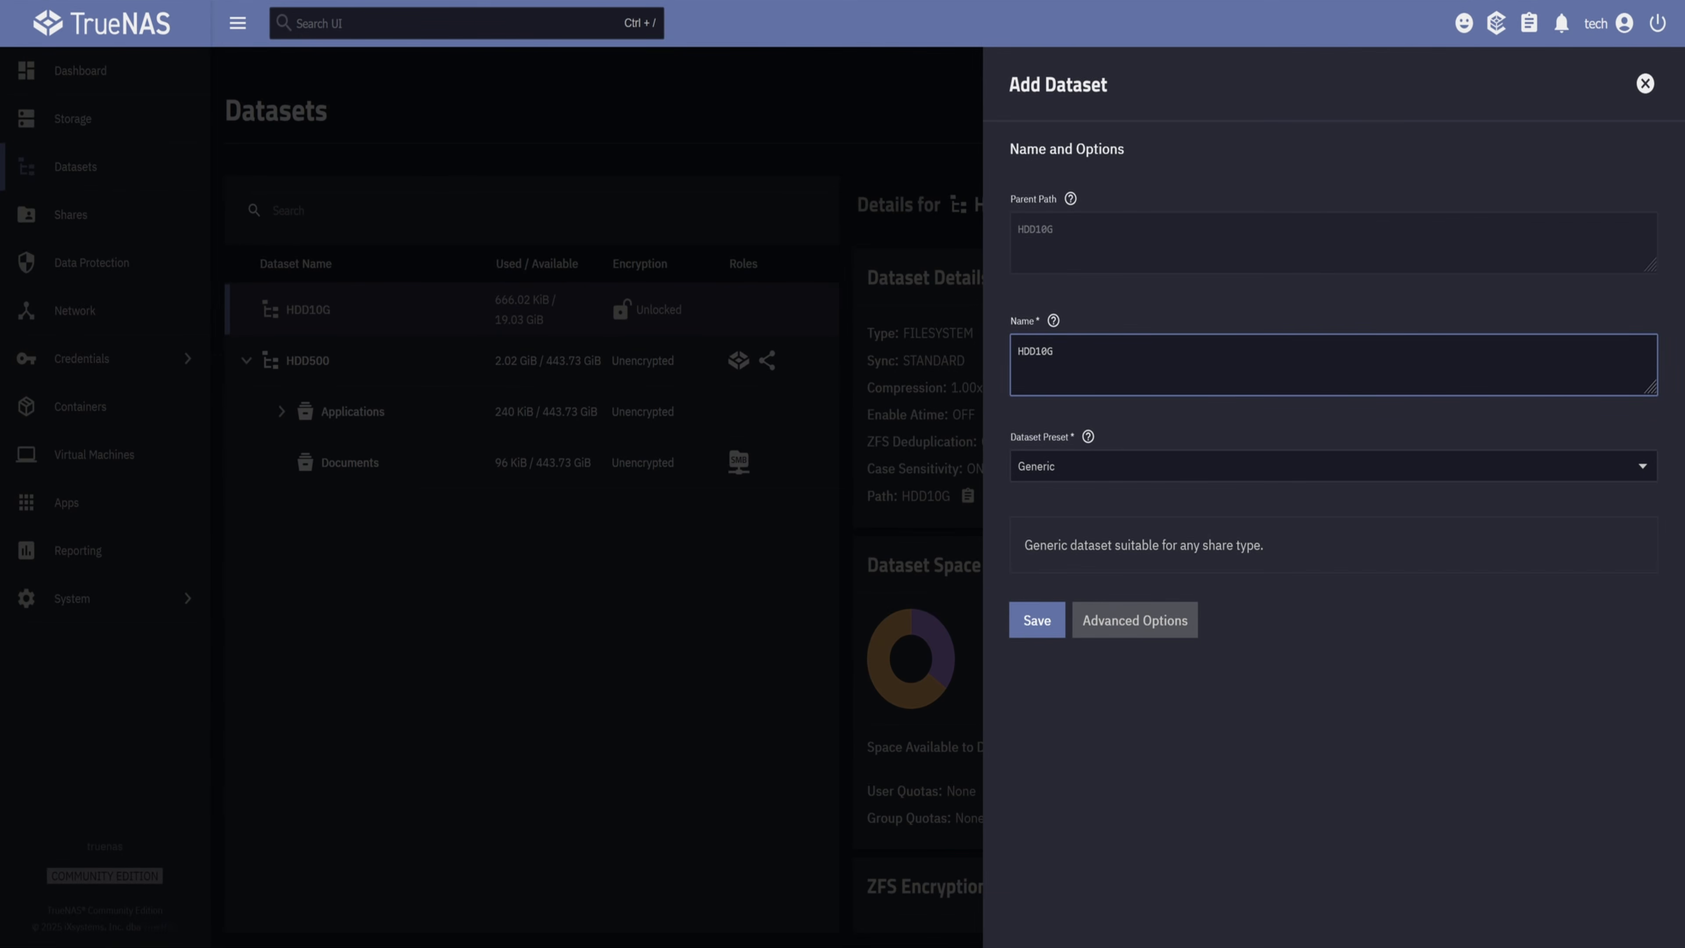
{"action": "left_click", "coordinate": [1112, 475]}
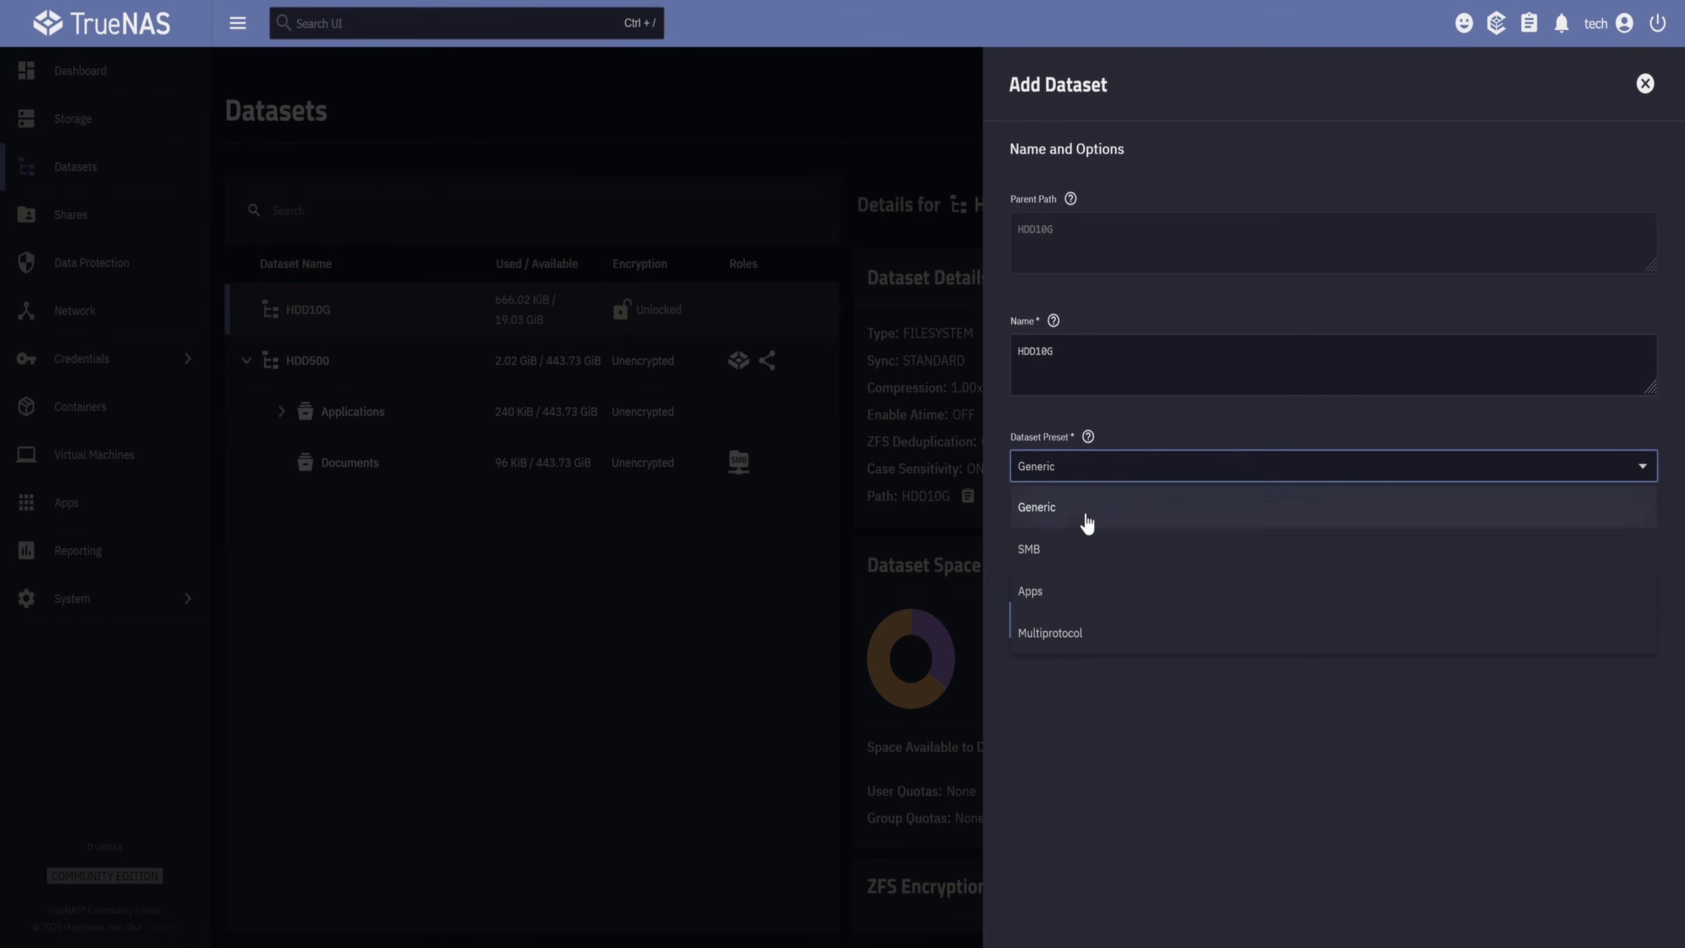
{"action": "left_click", "coordinate": [1059, 549]}
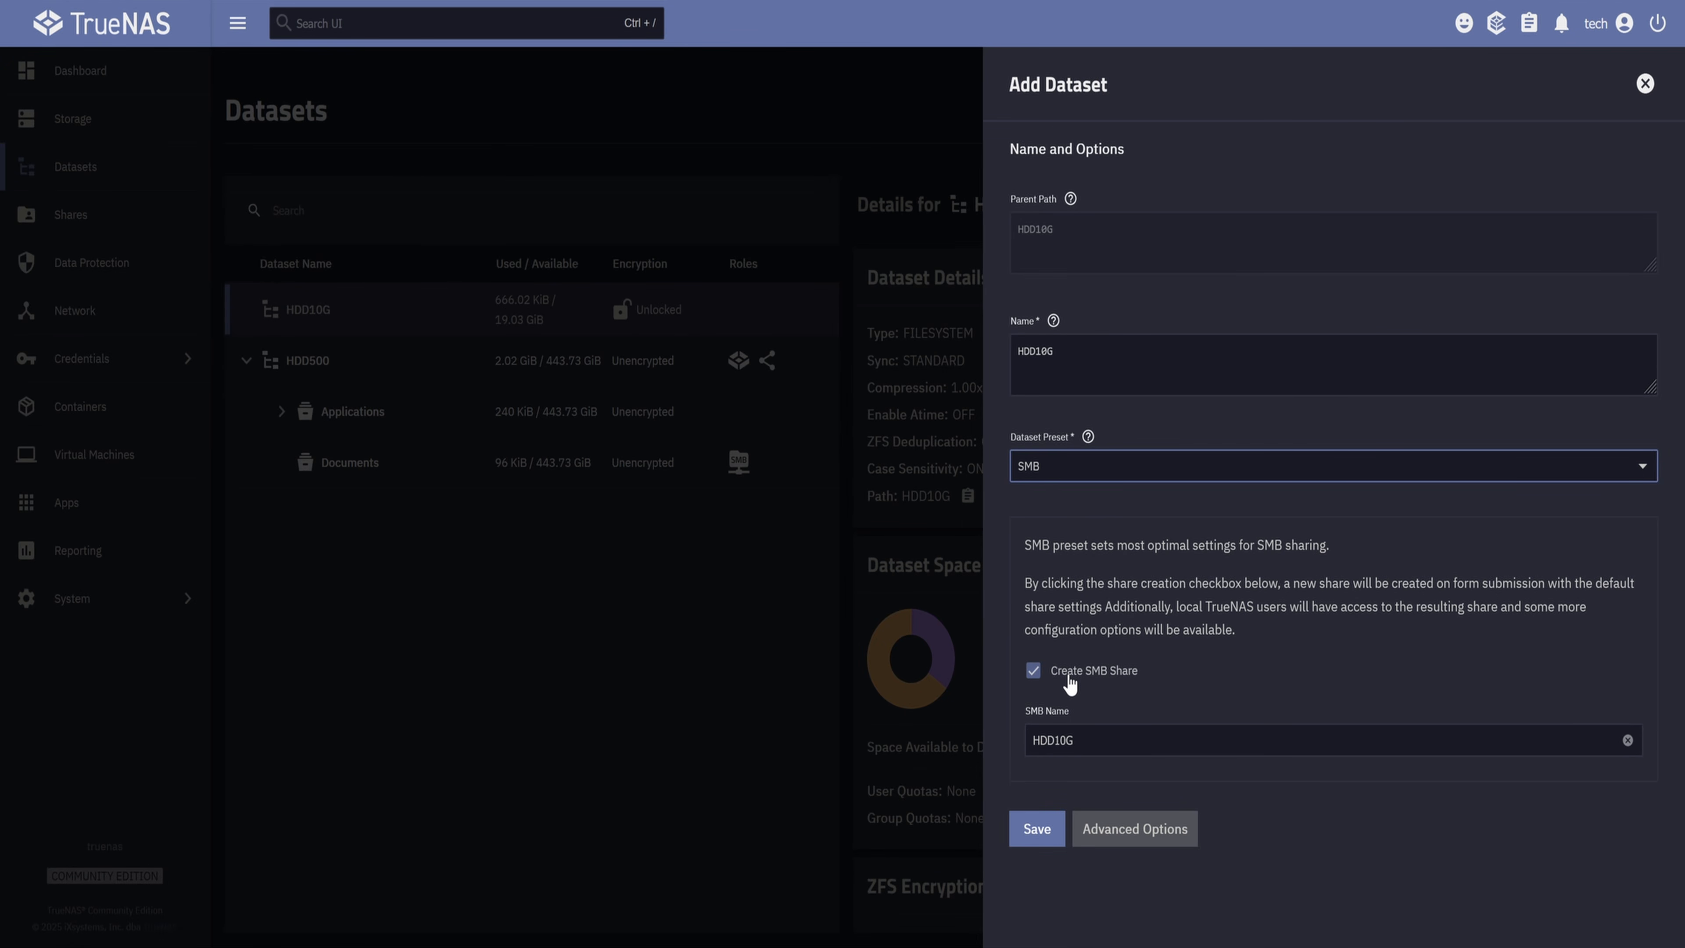
{"action": "left_click", "coordinate": [1037, 829]}
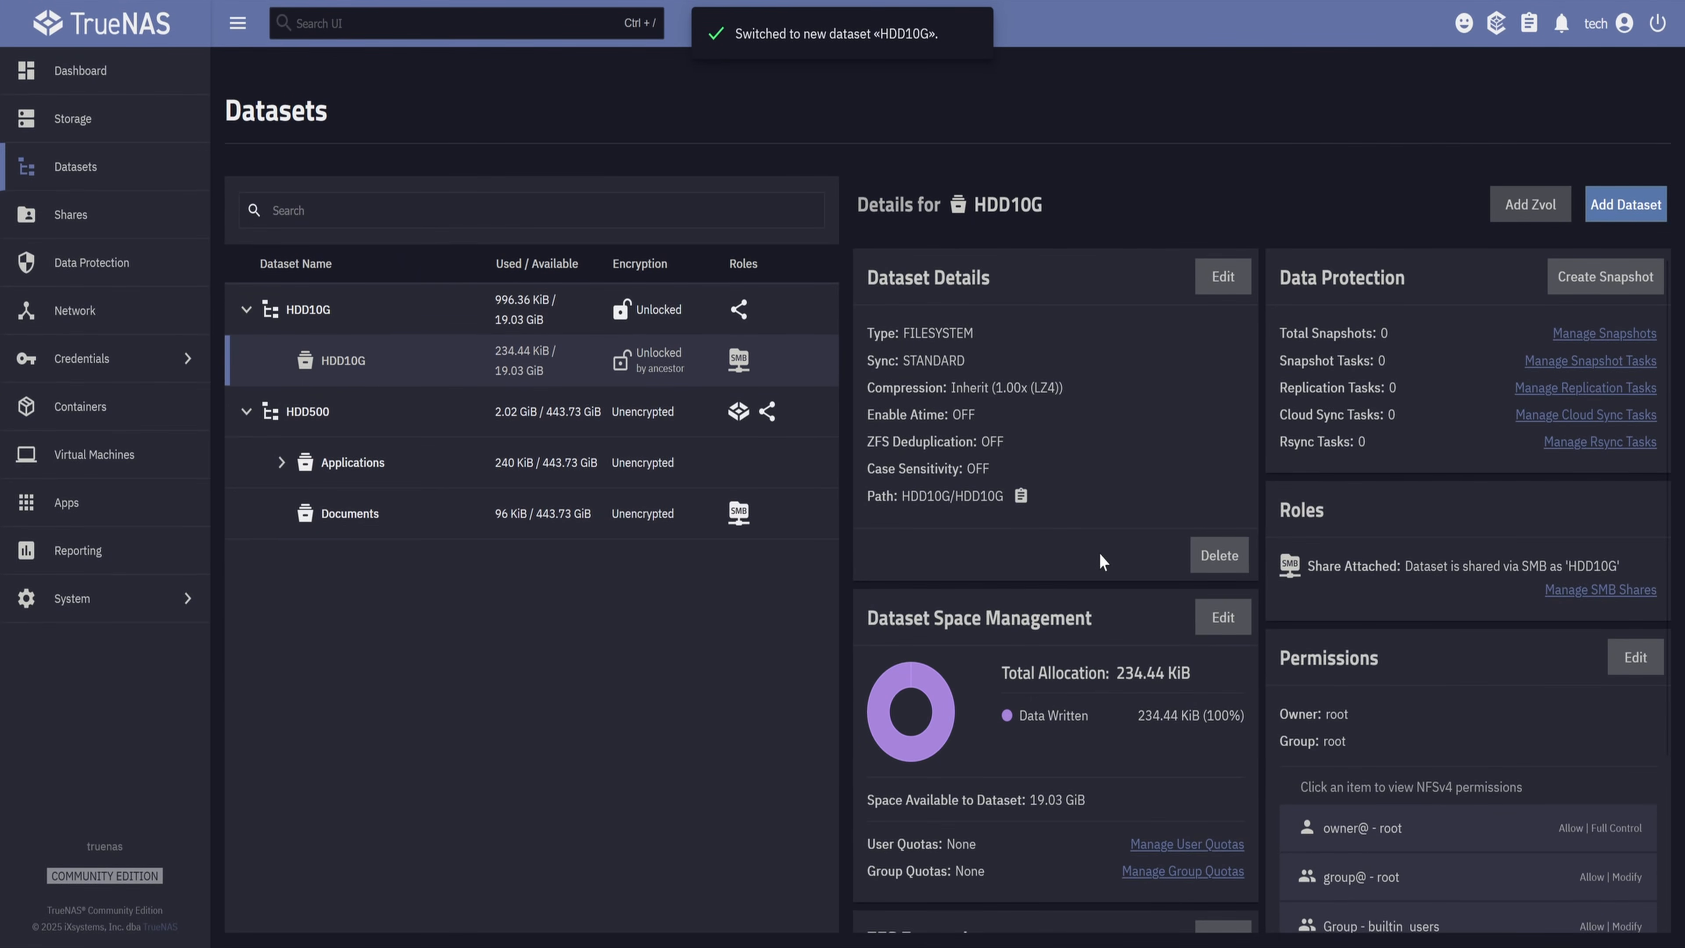
Step: Edit the permissions of the new dataset, setting owner and owner group to tech and applying both
{"action": "scroll", "coordinate": [1102, 562], "scroll_direction": "down", "scroll_amount": 3}
{"action": "left_click", "coordinate": [1635, 426]}
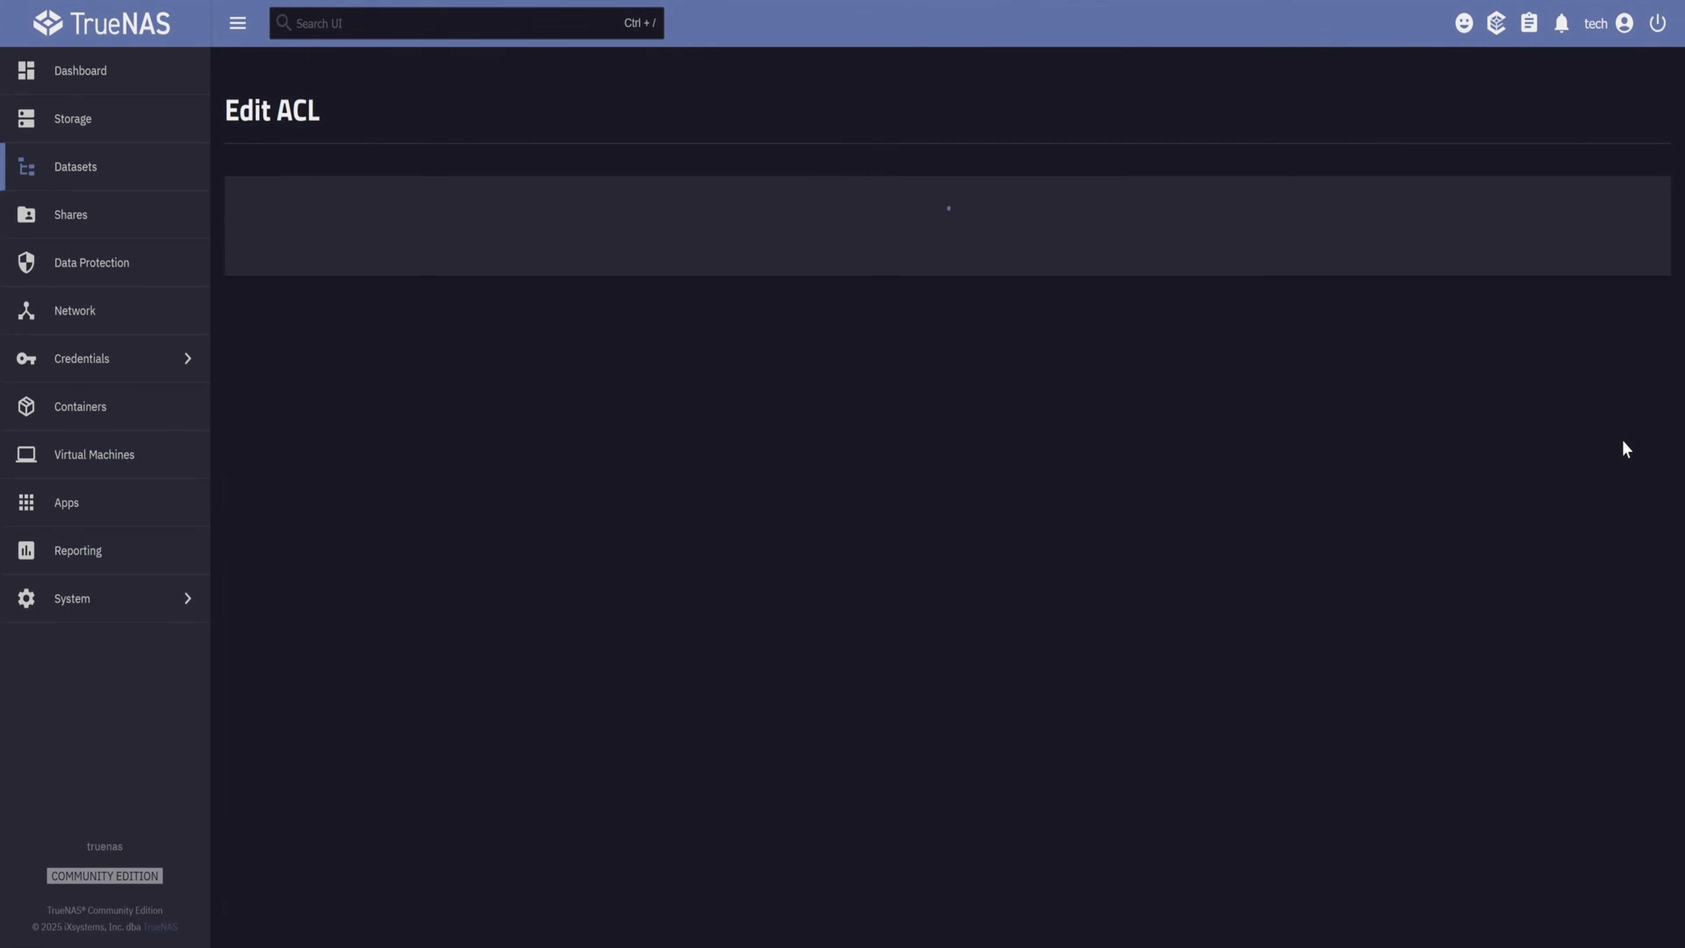
{"action": "left_click", "coordinate": [425, 281]}
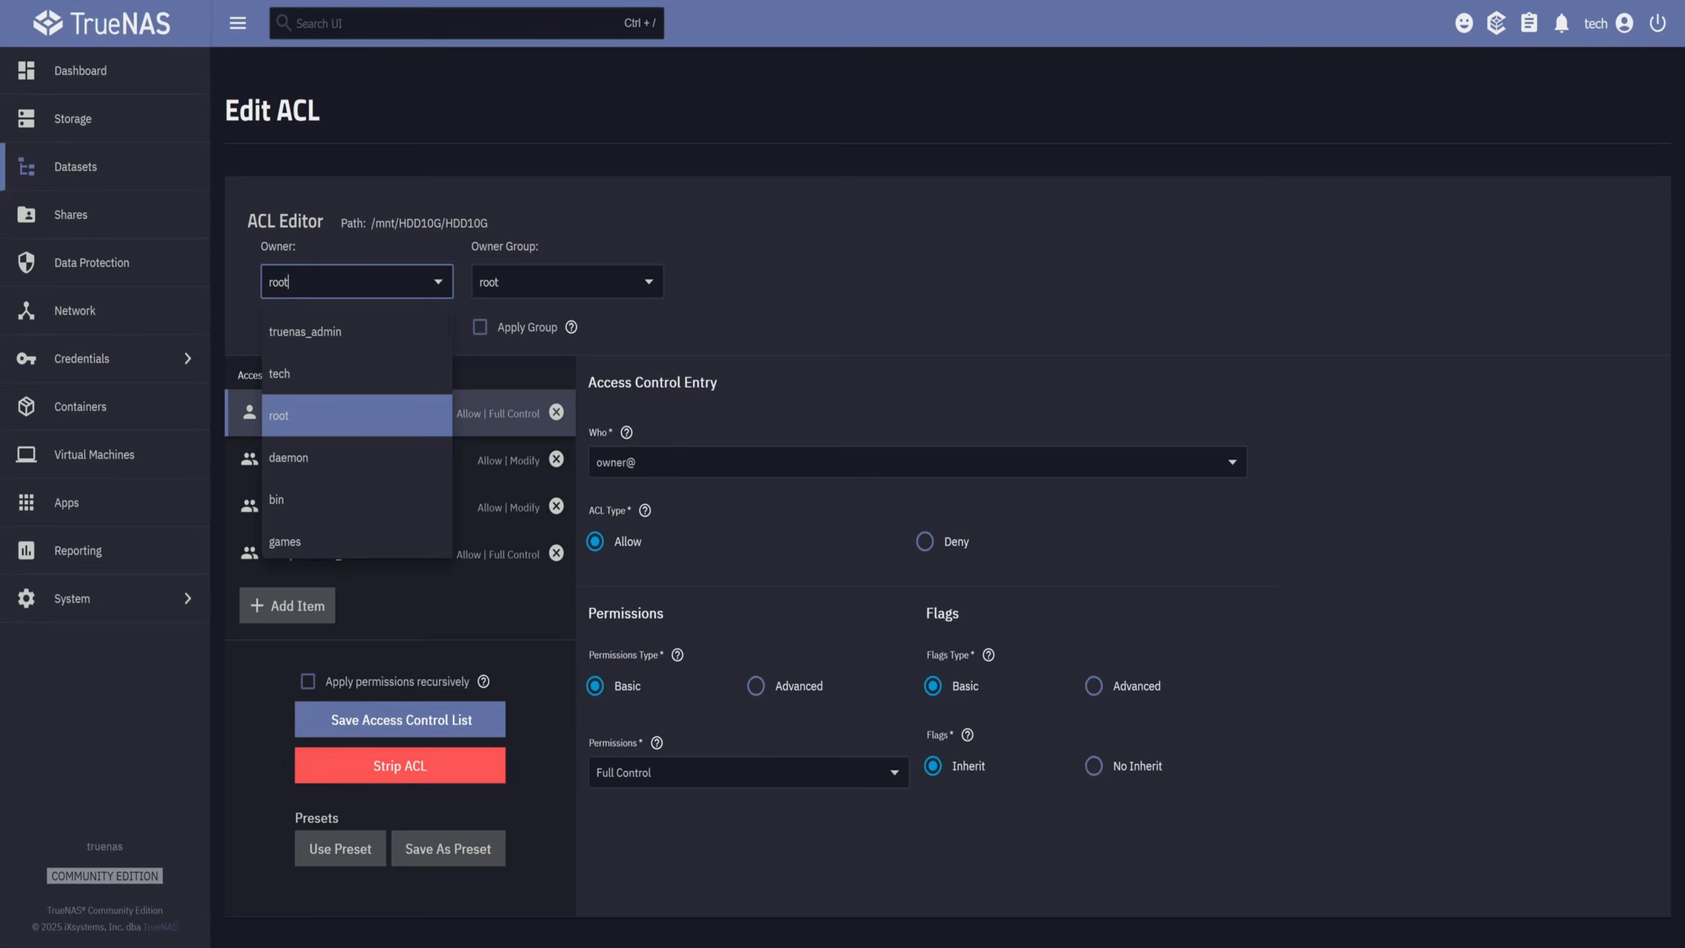
{"action": "left_click", "coordinate": [320, 369]}
{"action": "left_click", "coordinate": [512, 296]}
{"action": "left_click", "coordinate": [600, 373]}
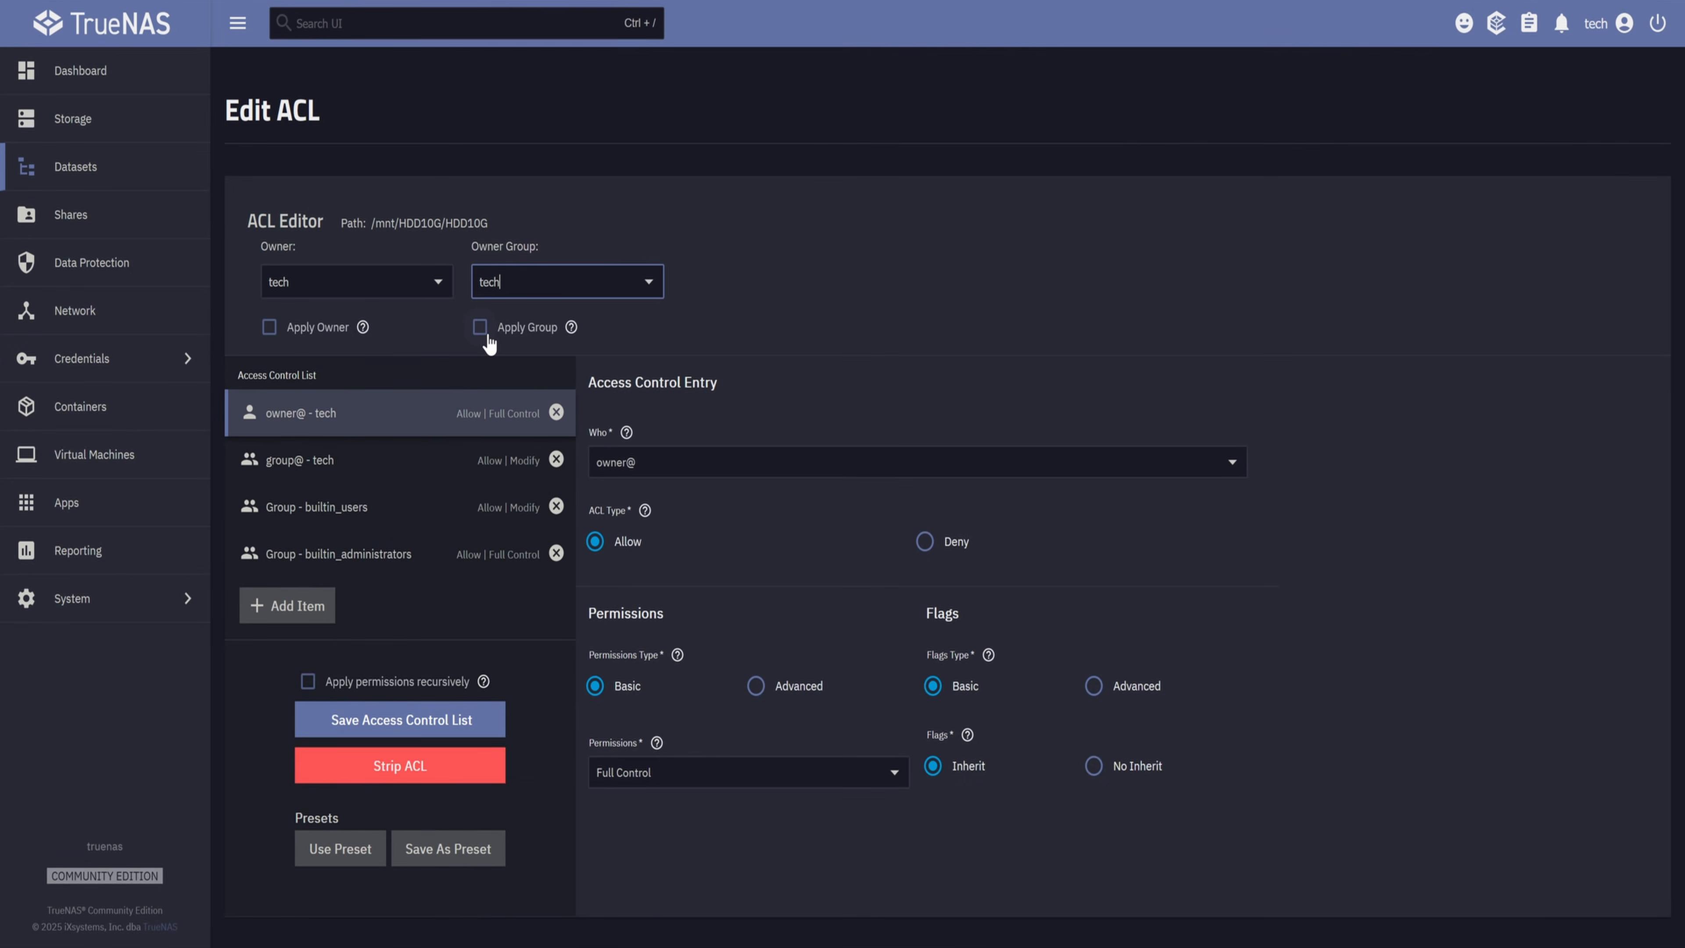
{"action": "left_click", "coordinate": [494, 328]}
{"action": "left_click", "coordinate": [342, 329]}
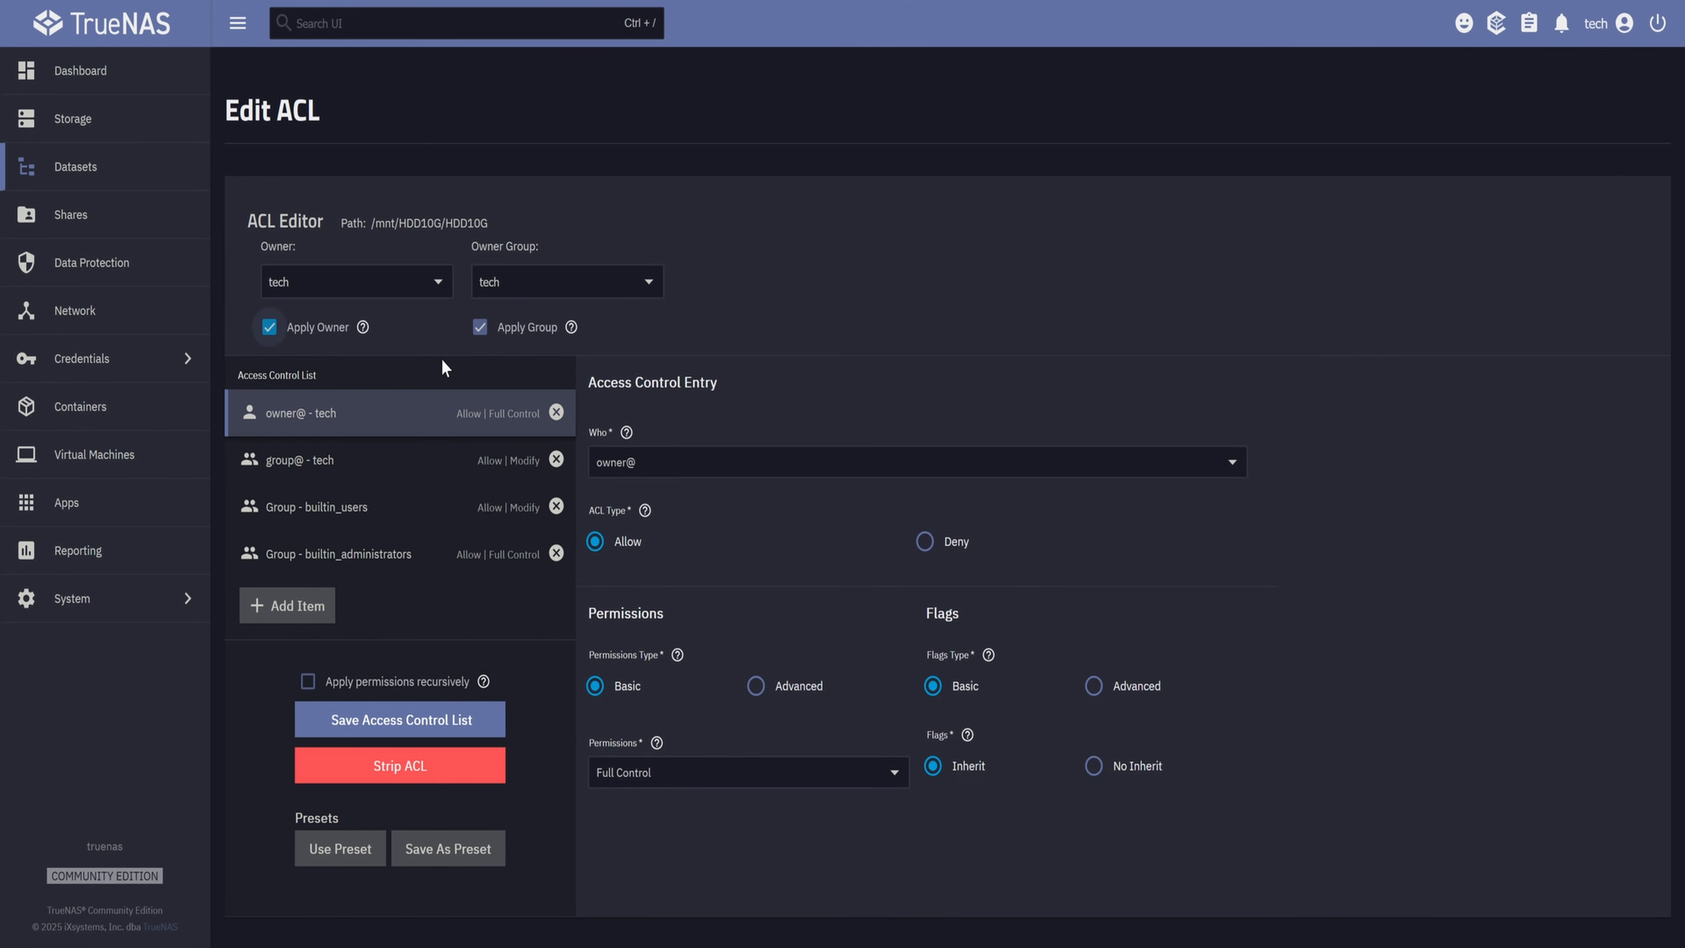
Step: Remove the builtin_users and builtin_administrators entries, give group@ Full Control, and save the access control list
{"action": "left_click", "coordinate": [556, 506]}
{"action": "left_click", "coordinate": [556, 506]}
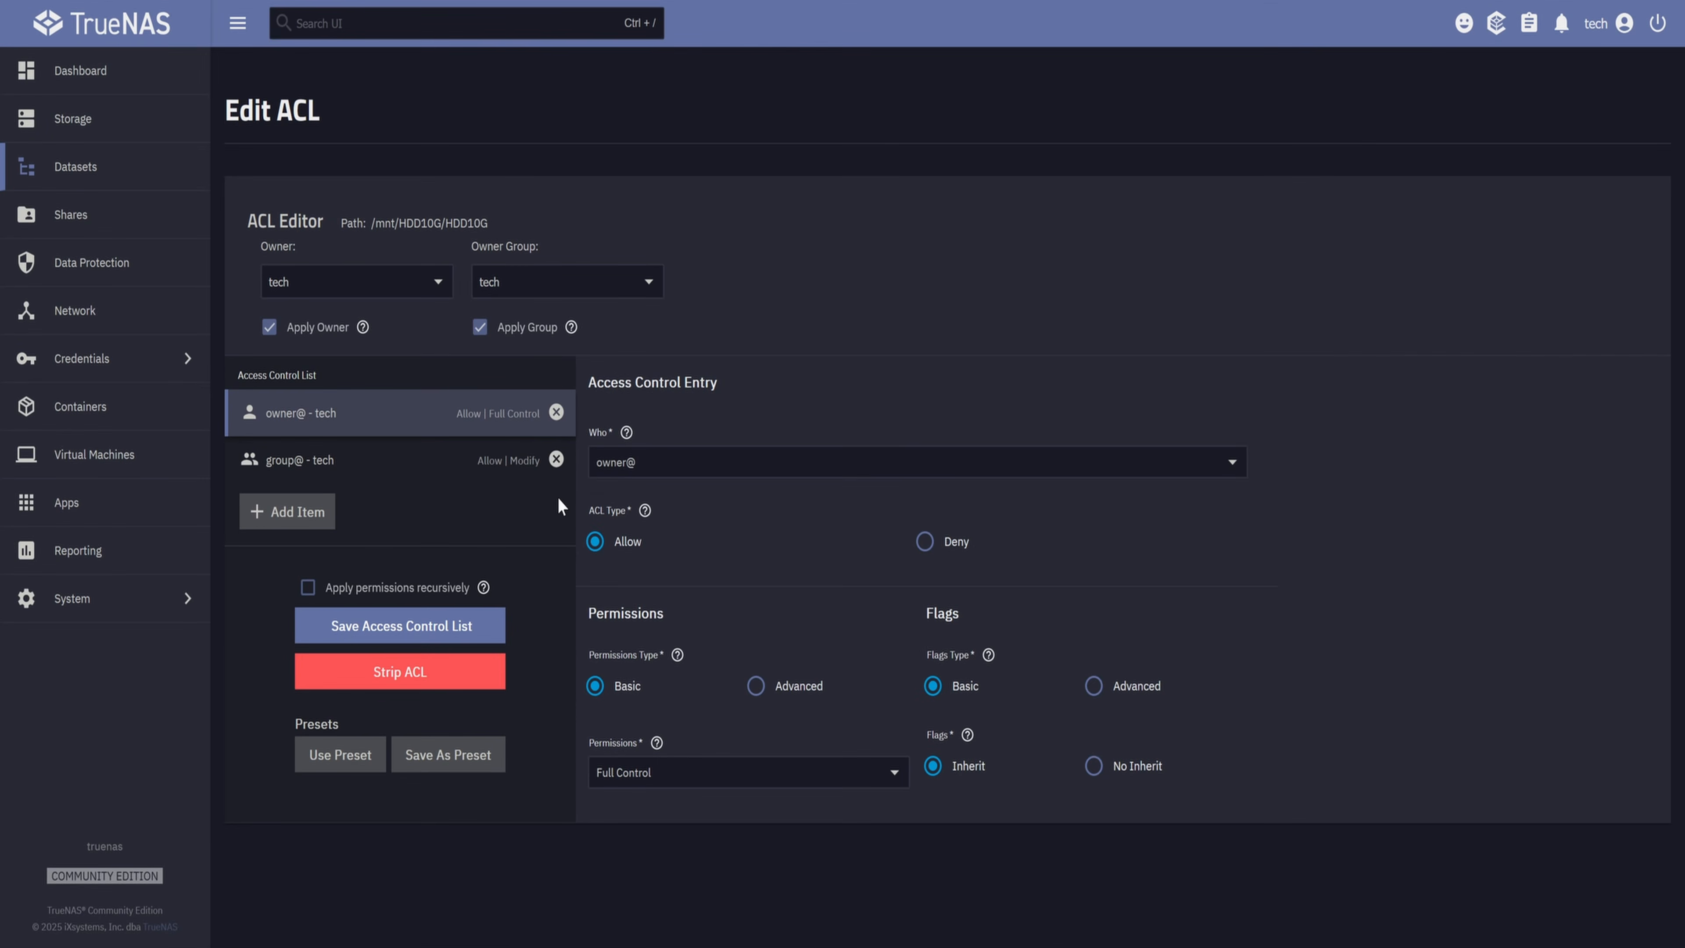
{"action": "left_click", "coordinate": [500, 468]}
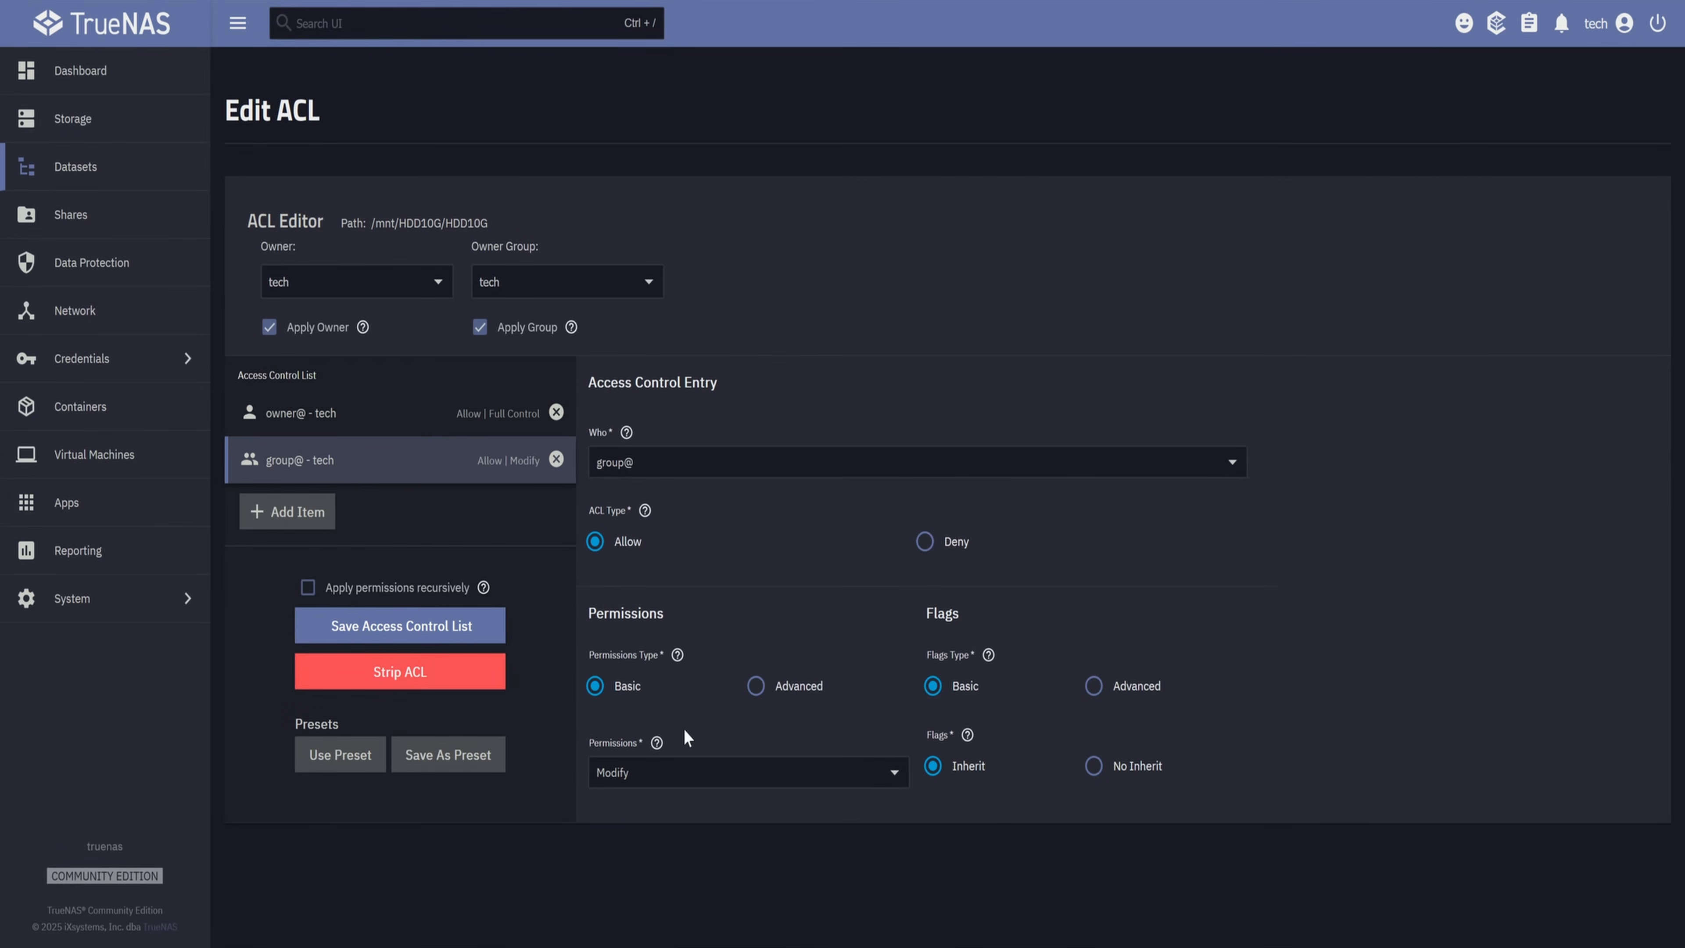
{"action": "left_click", "coordinate": [690, 786]}
{"action": "left_click", "coordinate": [630, 737]}
{"action": "left_click", "coordinate": [400, 636]}
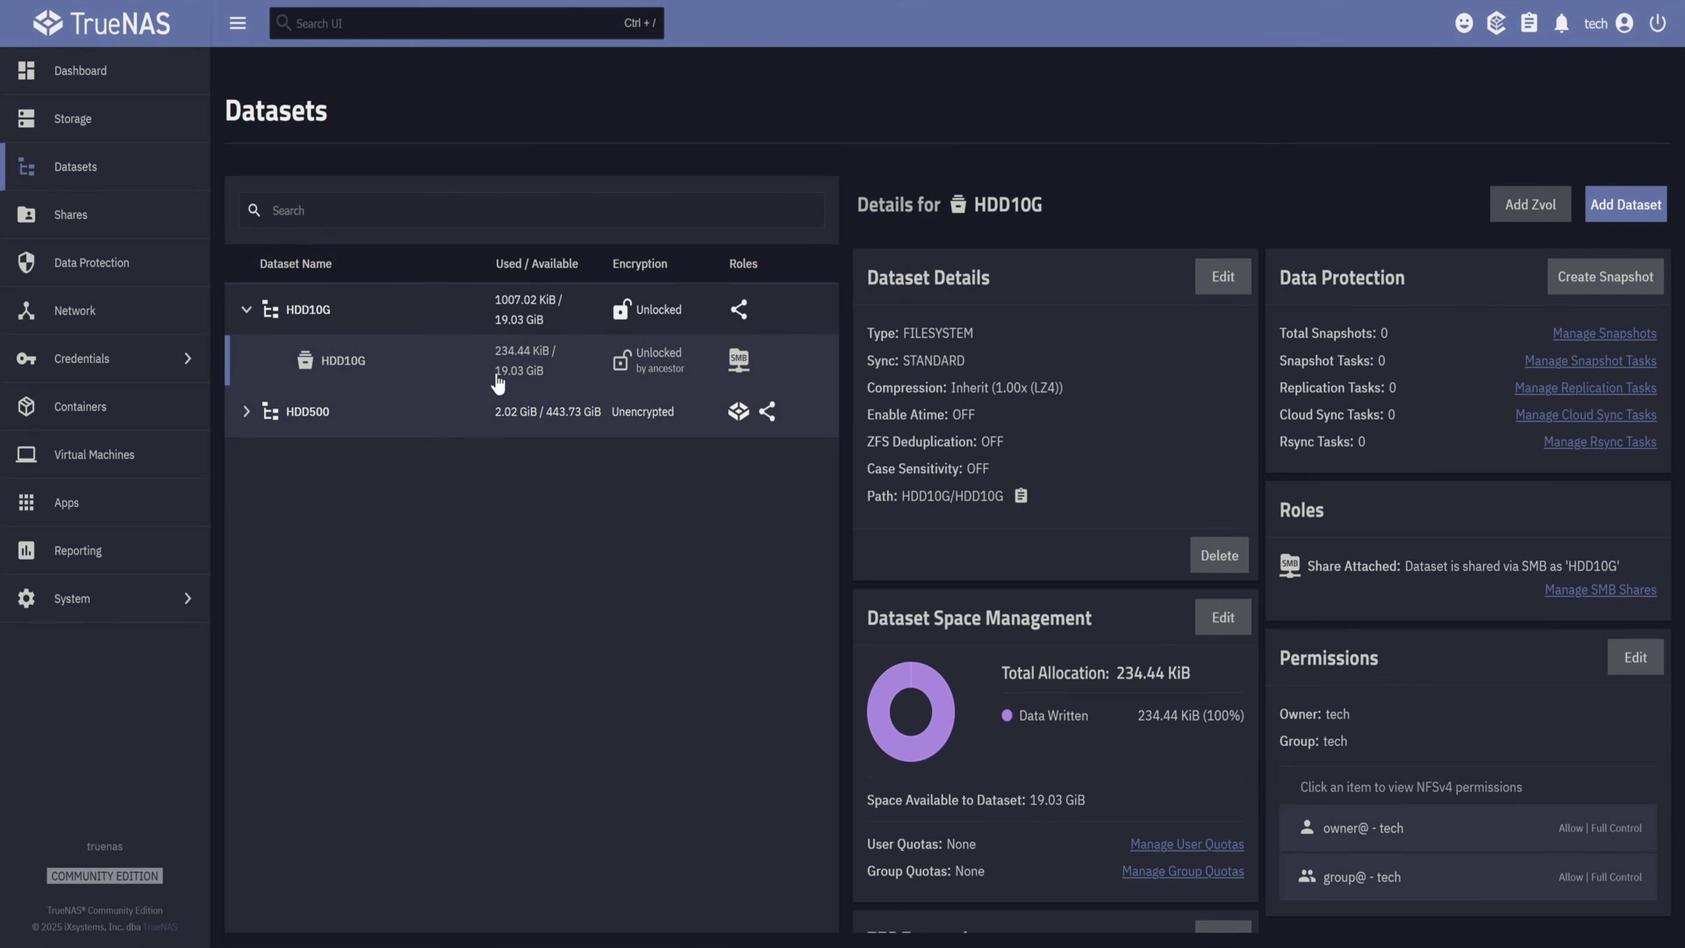
Step: Check the list of SMB shares and the data protection tasks
{"action": "left_click", "coordinate": [144, 220]}
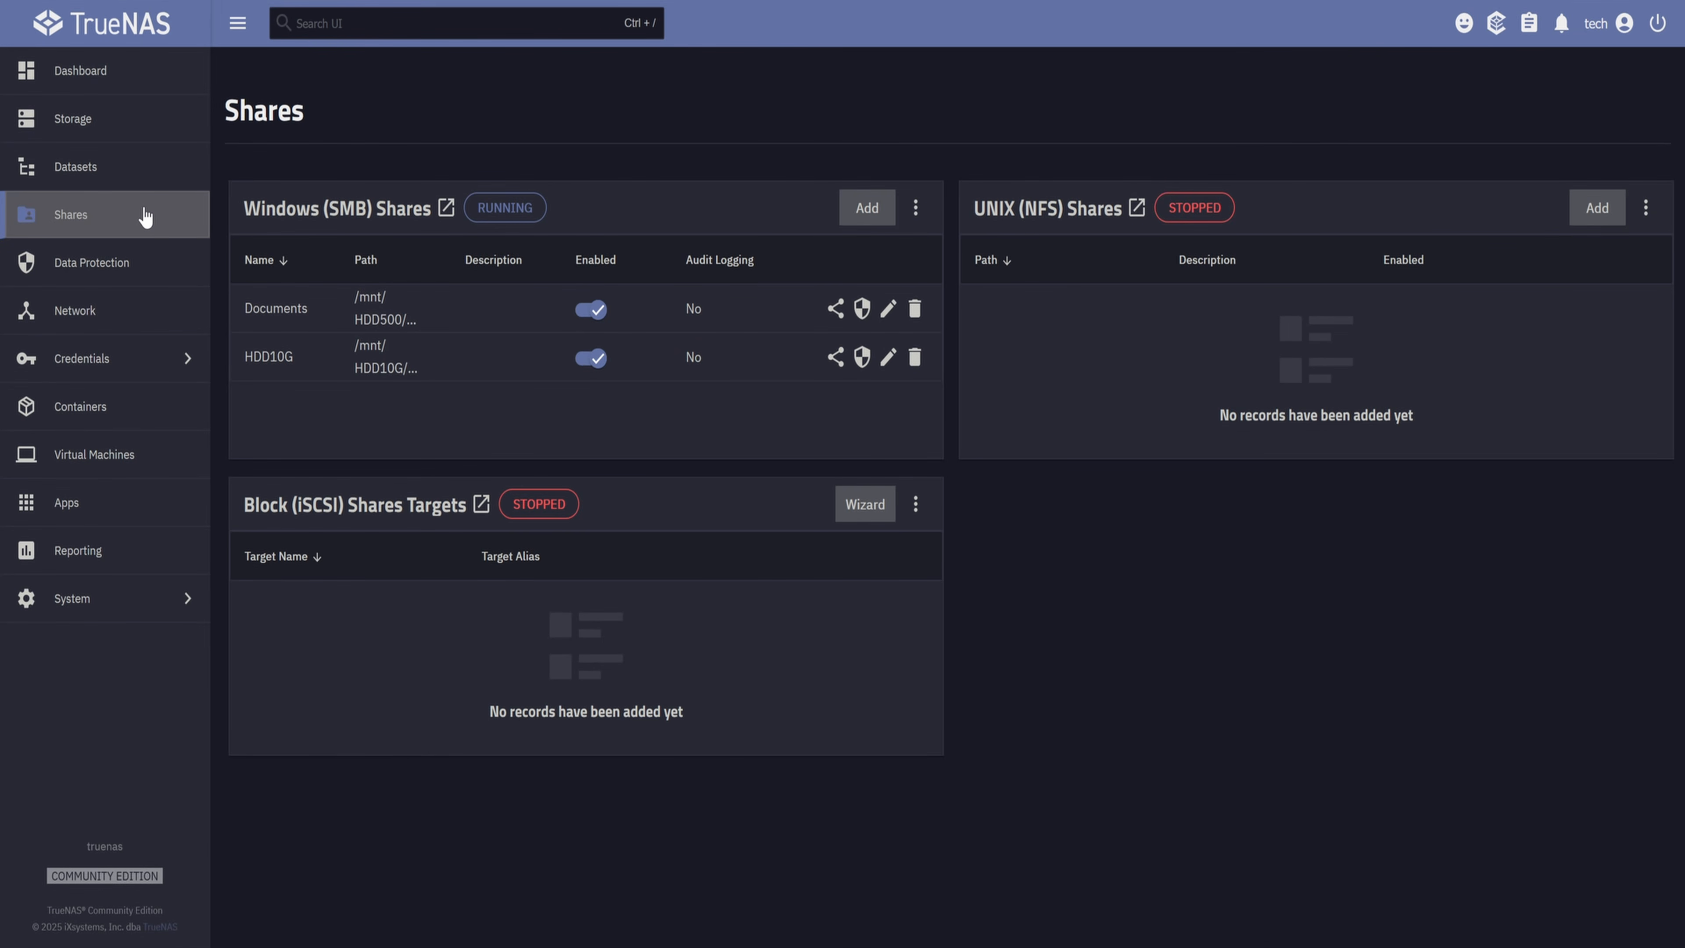
{"action": "left_click", "coordinate": [139, 260]}
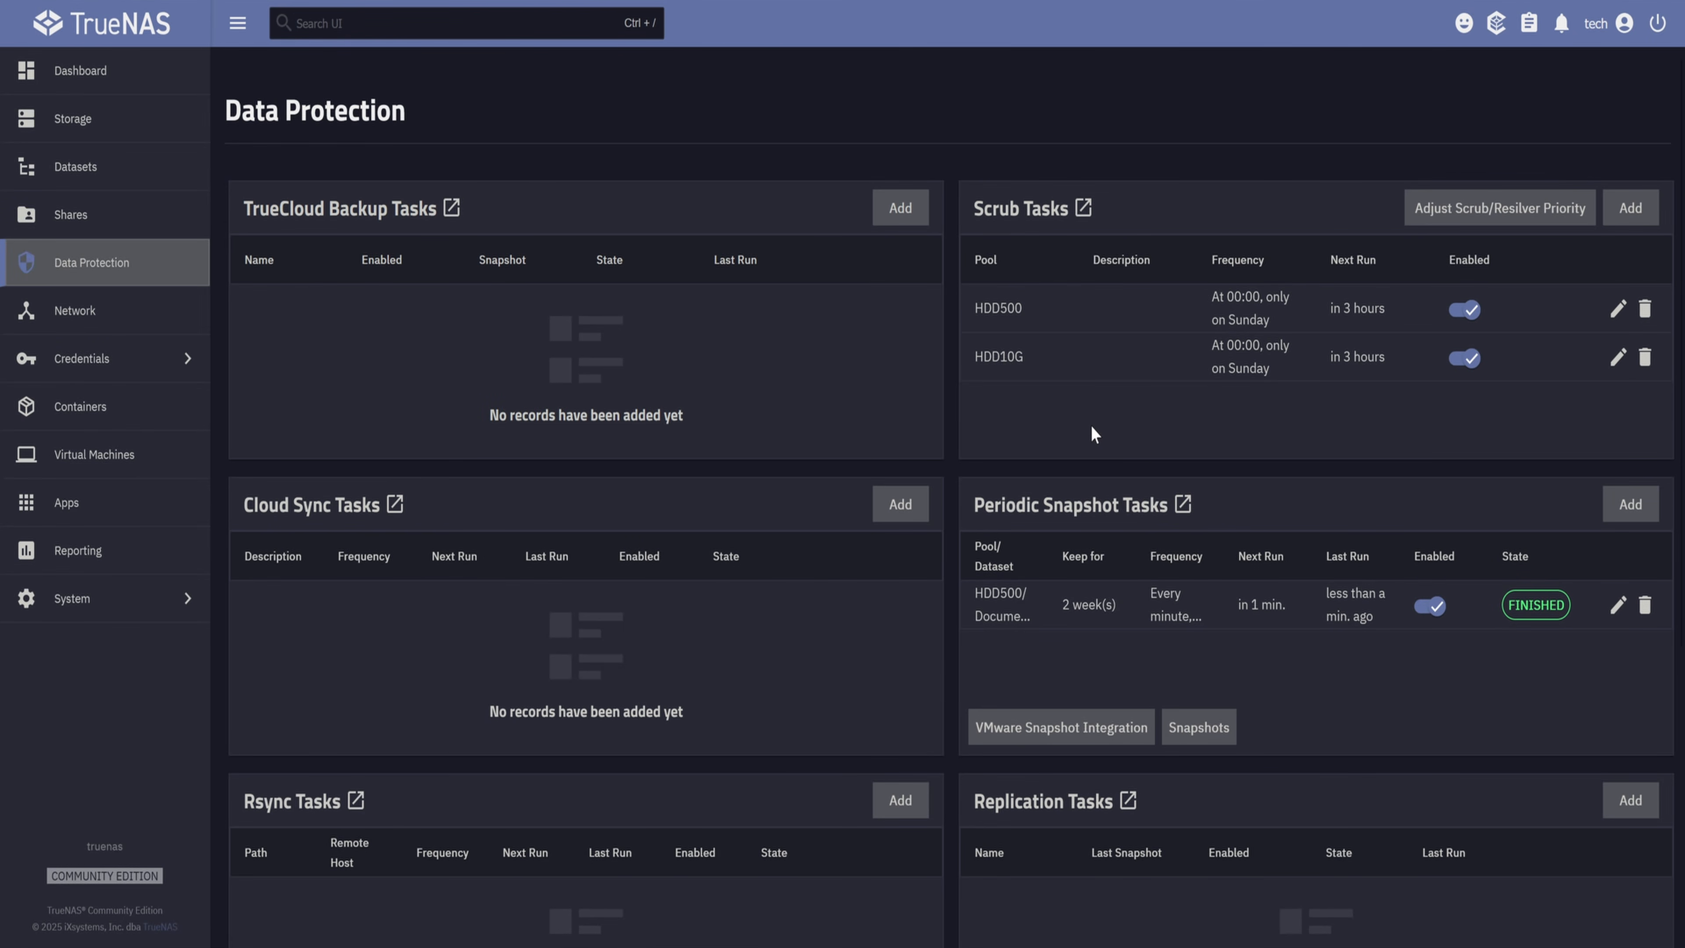
Step: Switch to Windows and map the network folder \\192.168.0.11\HDD10G as drive Z:
{"action": "type", "text": "\\192.168"}
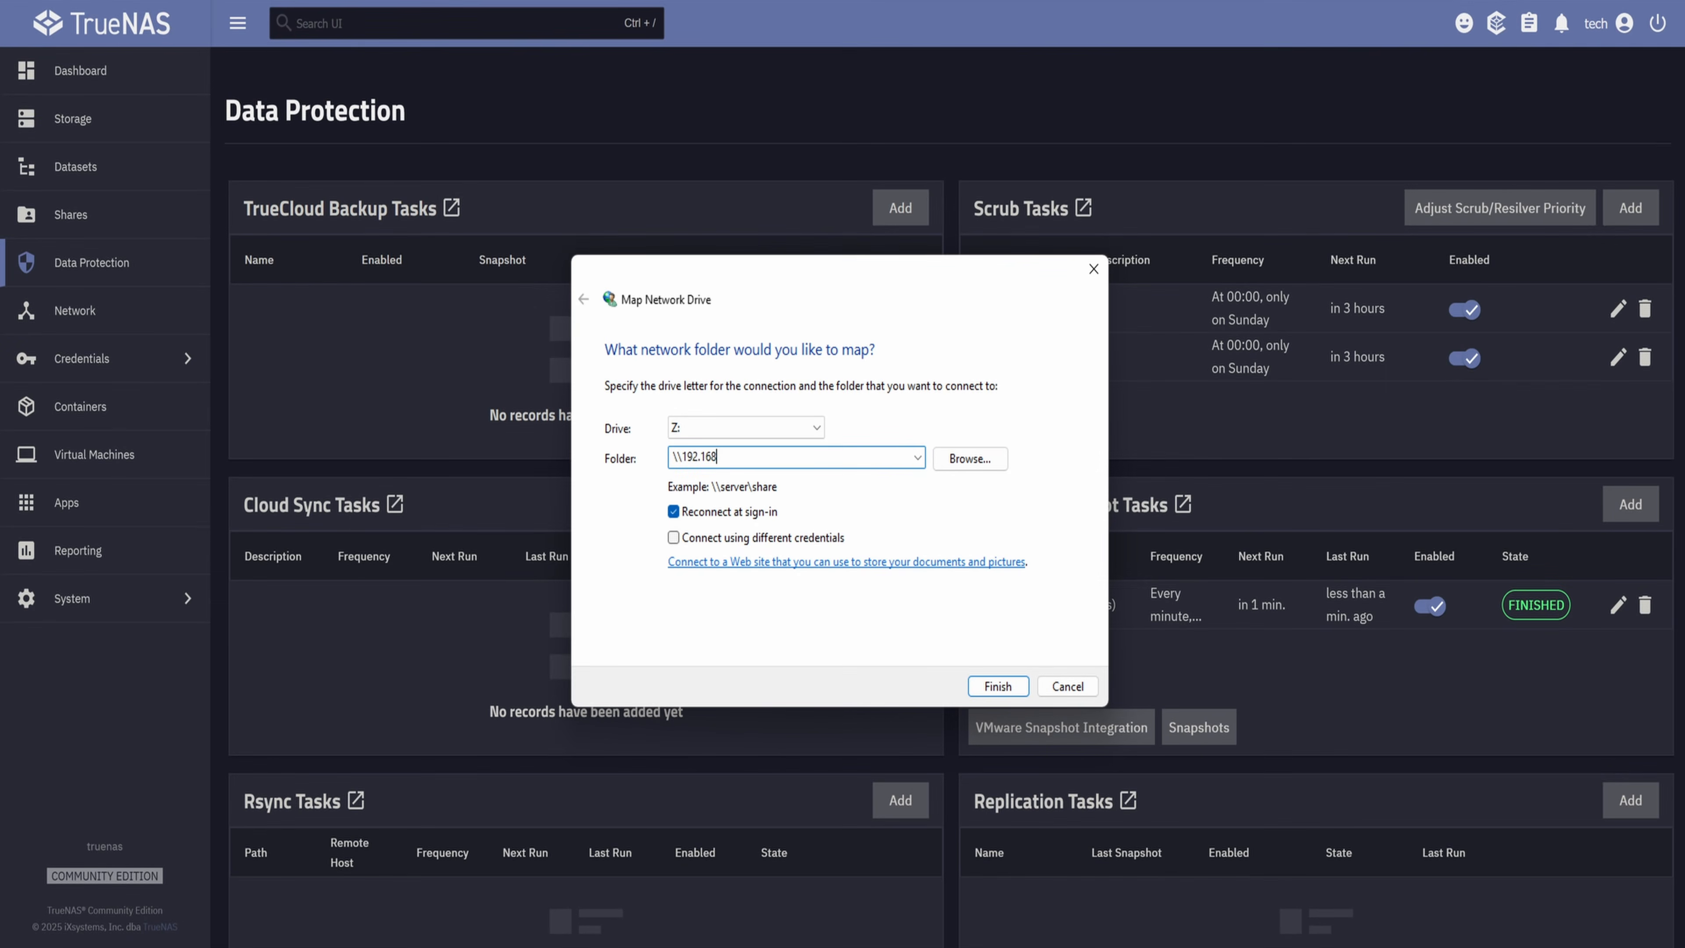
{"action": "type", "text": ".0.11\\HDD10G"}
{"action": "left_click", "coordinate": [998, 687]}
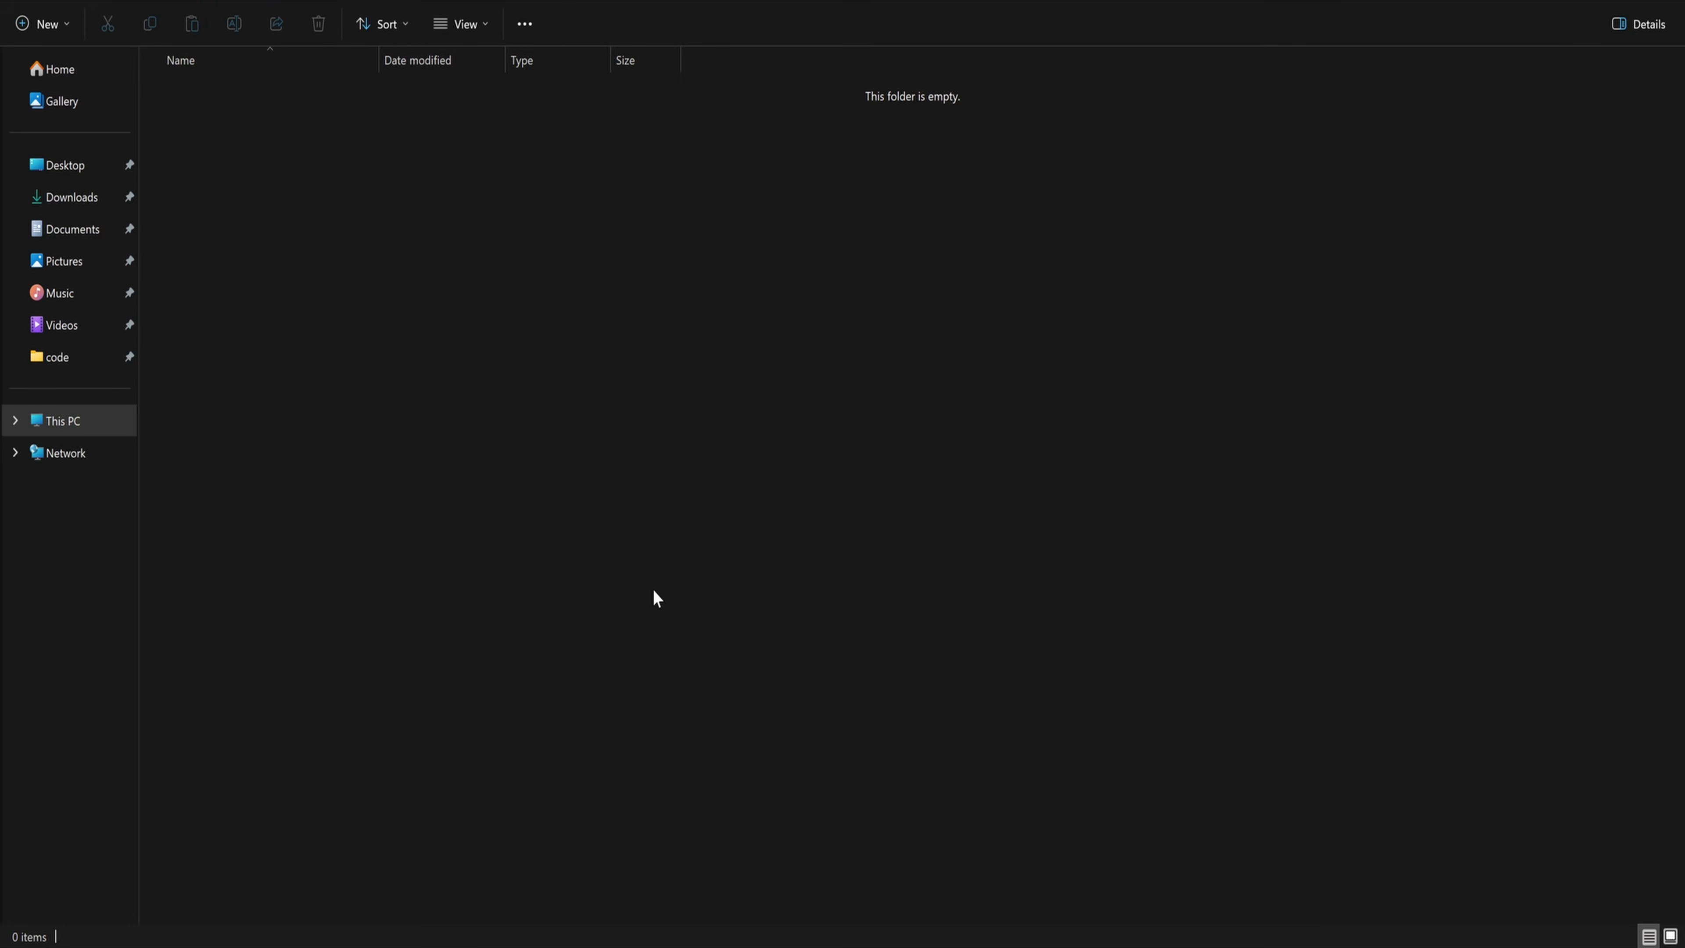
Step: Create a new folder and a new text document in the mapped HDD10G share, and move Temp.iso into it
{"action": "right_click", "coordinate": [455, 328]}
{"action": "mouse_move", "coordinate": [544, 492]}
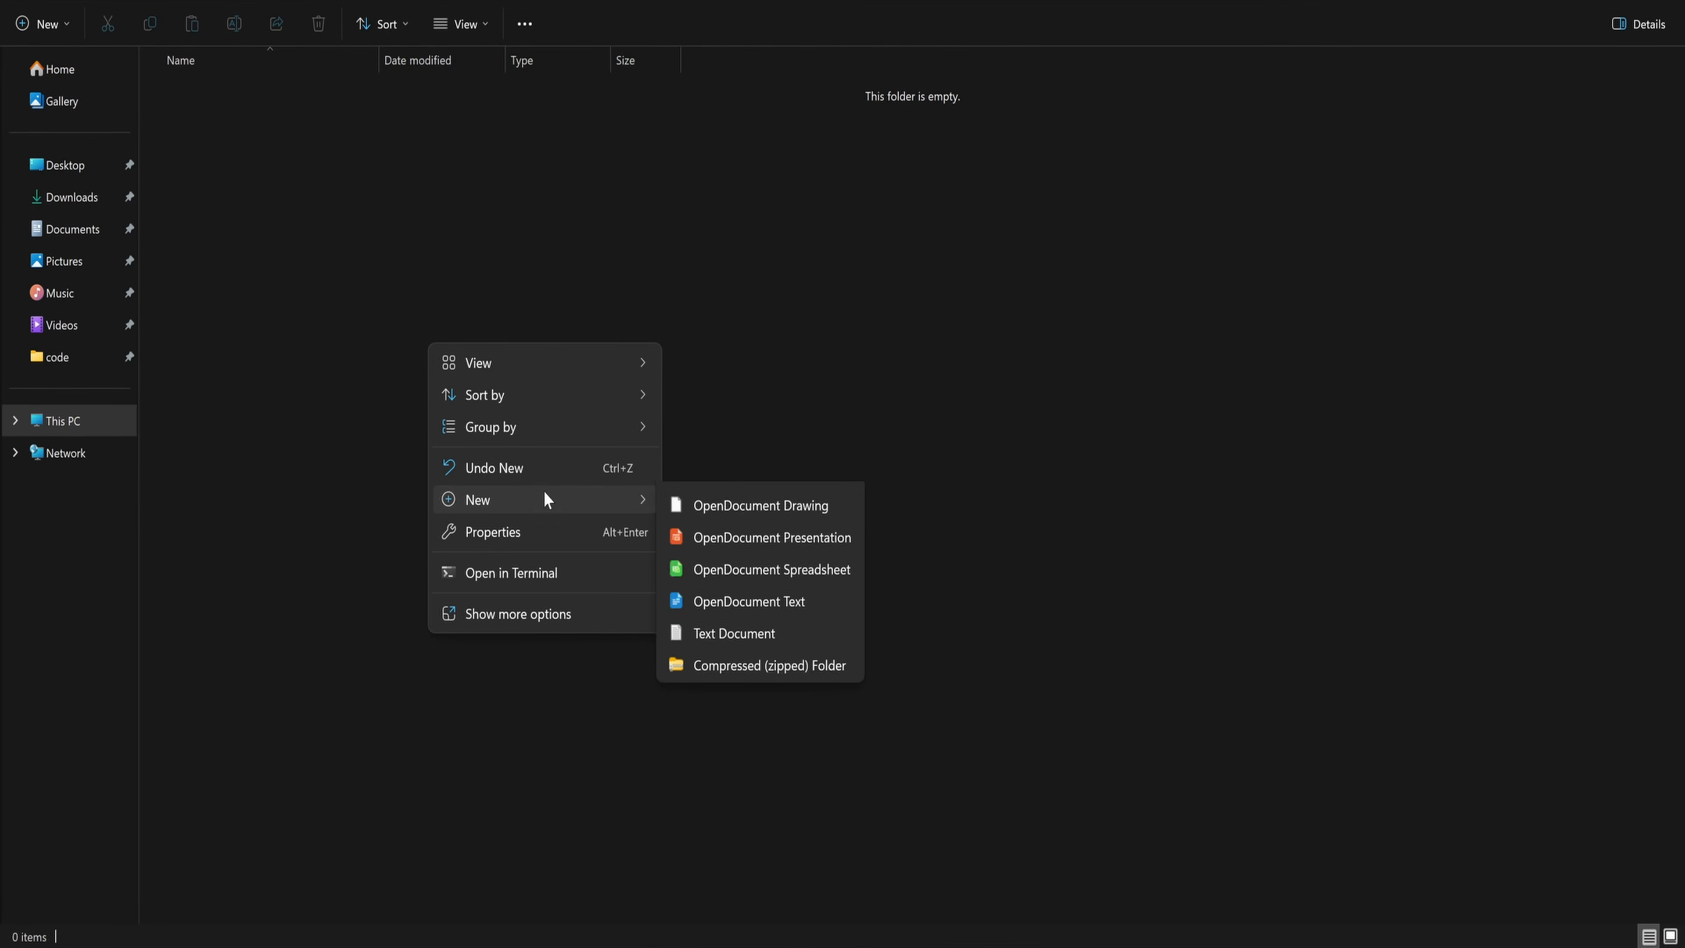
{"action": "left_click", "coordinate": [678, 499]}
{"action": "right_click", "coordinate": [489, 338]}
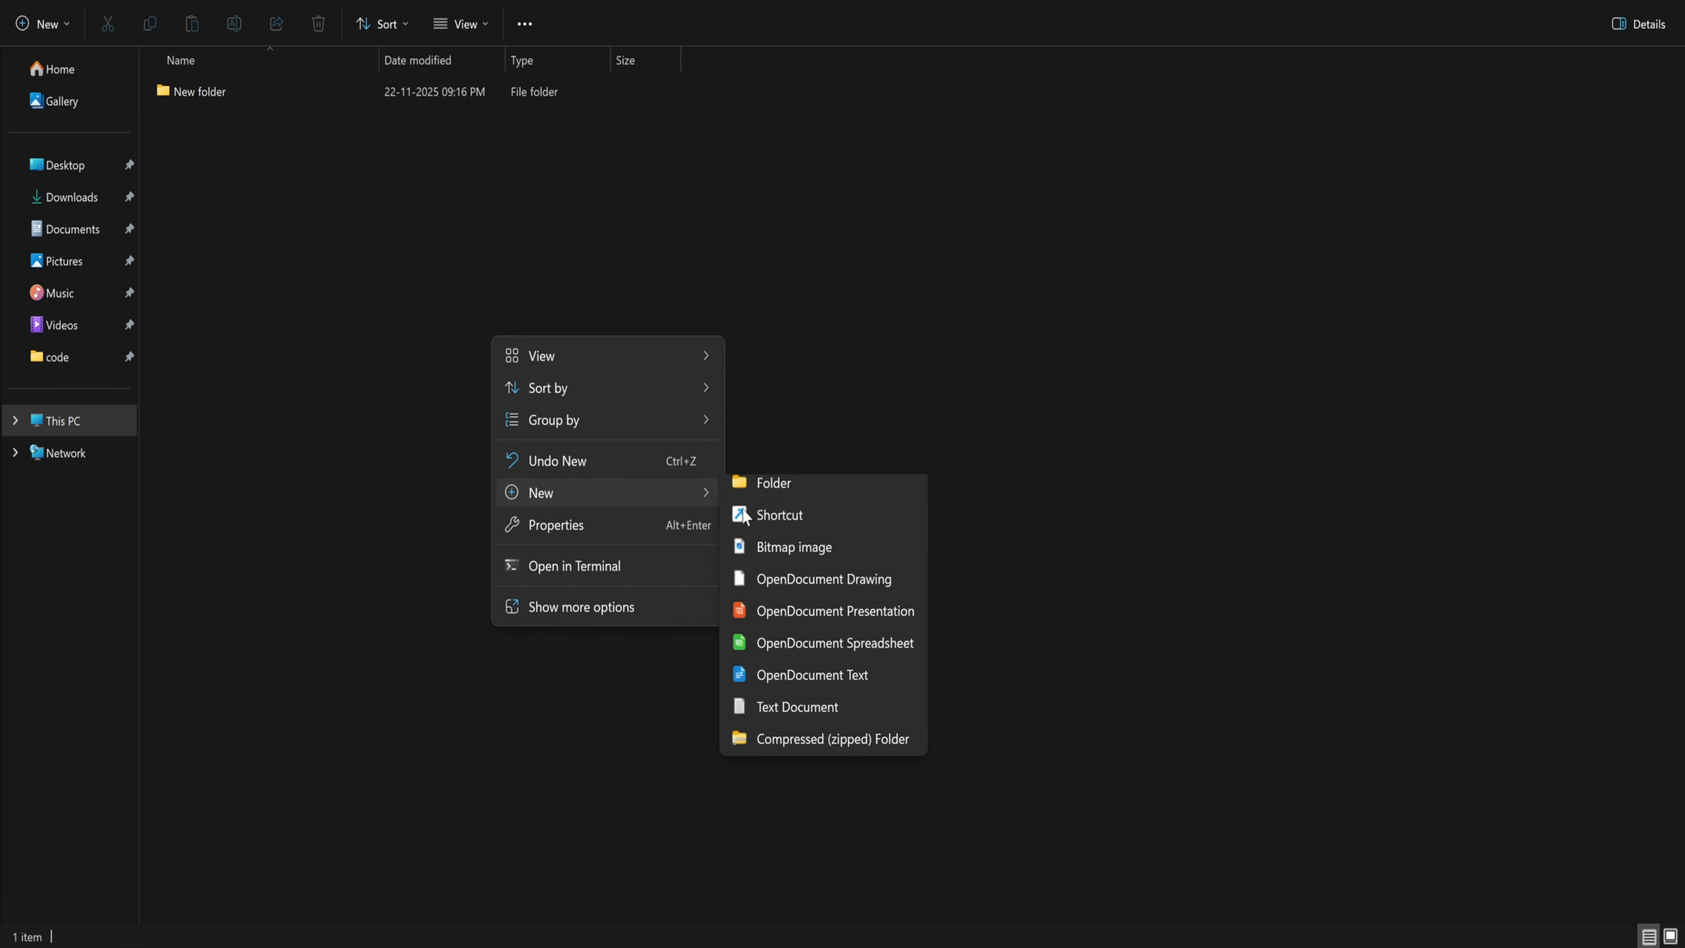
{"action": "left_click", "coordinate": [774, 708]}
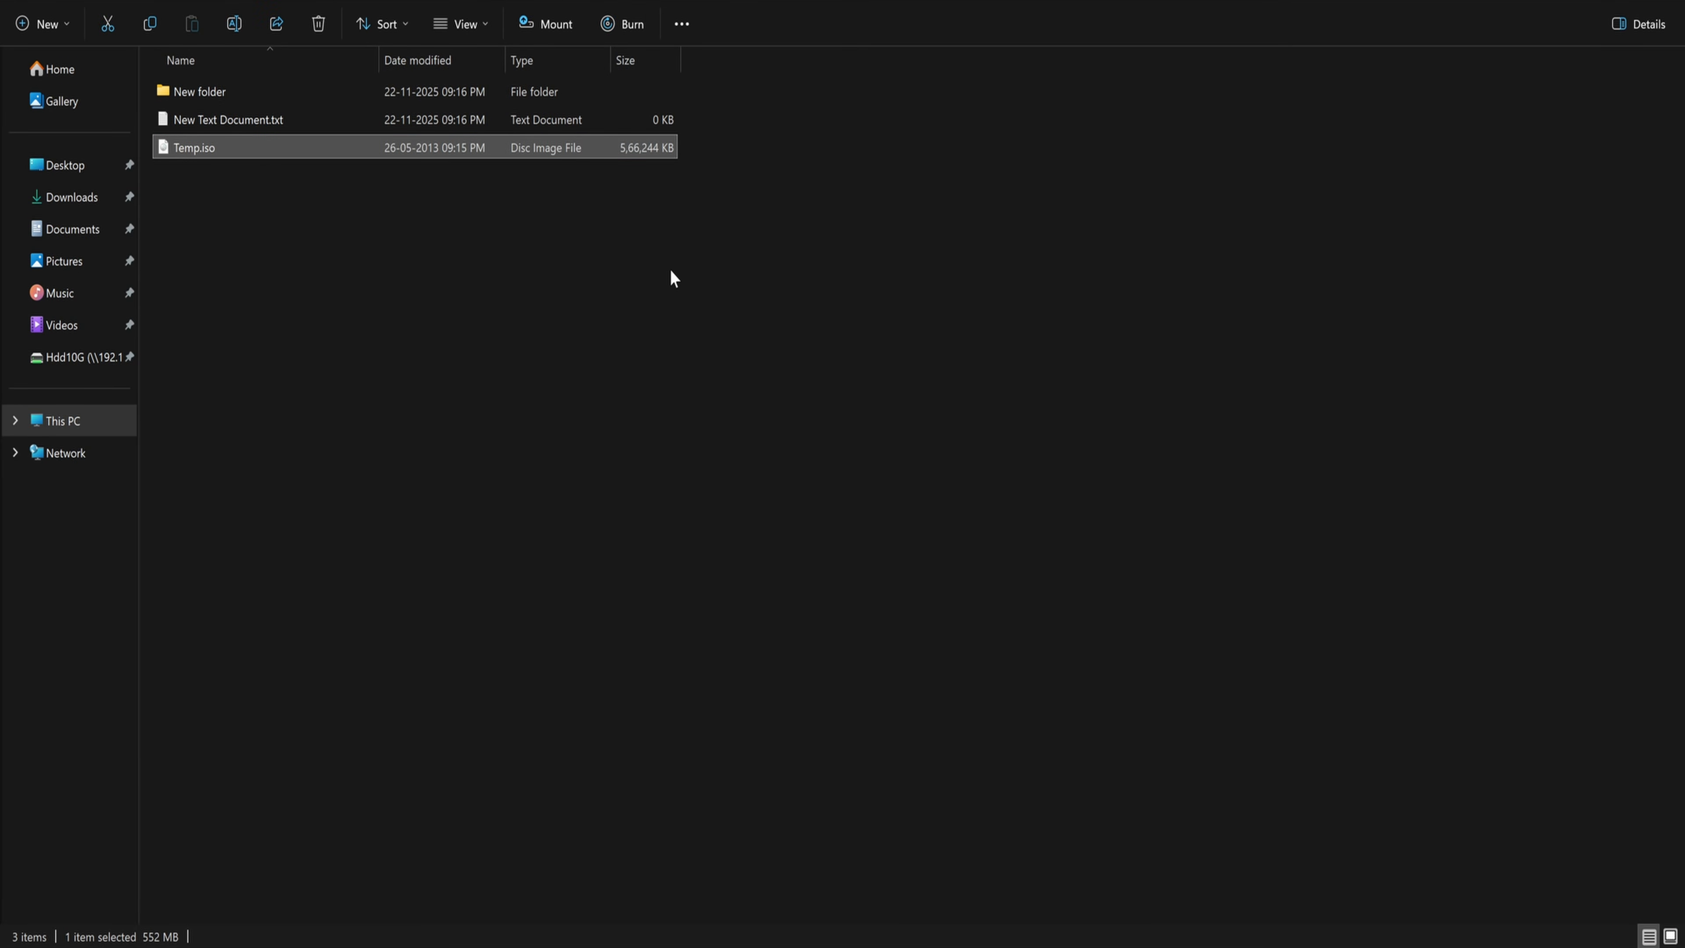
{"action": "left_click", "coordinate": [557, 245]}
{"action": "left_click", "coordinate": [504, 151]}
Step: Switch to TrueNAS and check the space used by the HDD10G dataset and its encryption status
{"action": "left_click", "coordinate": [963, 578]}
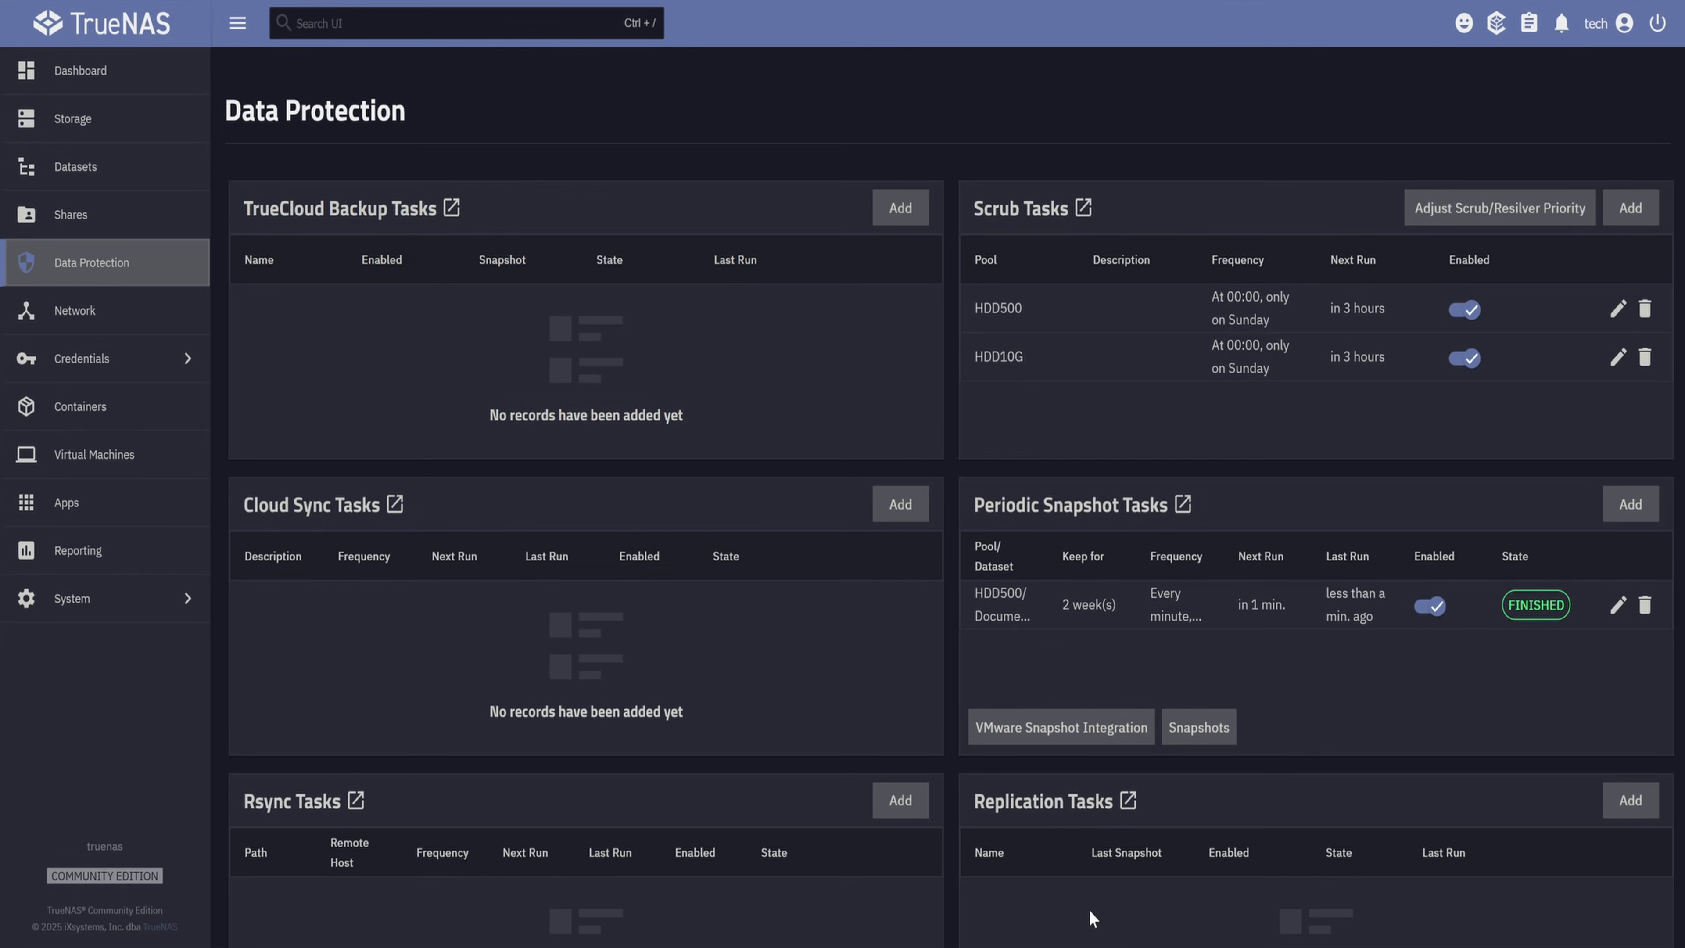
{"action": "left_click", "coordinate": [123, 169]}
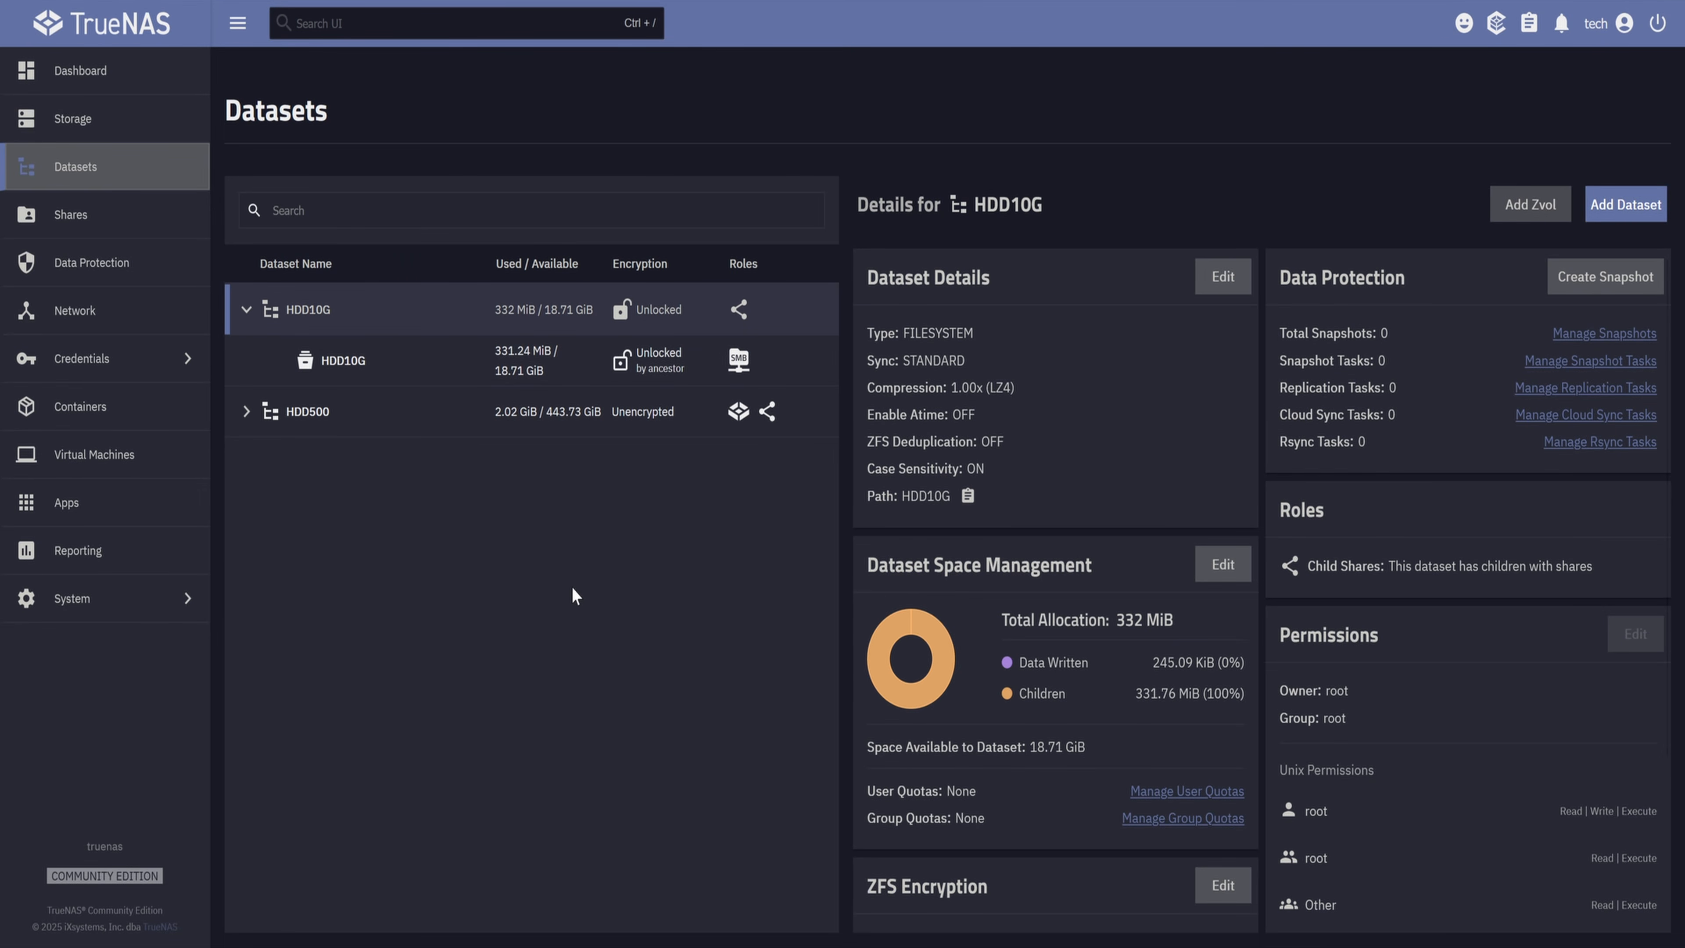
{"action": "left_click", "coordinate": [405, 367]}
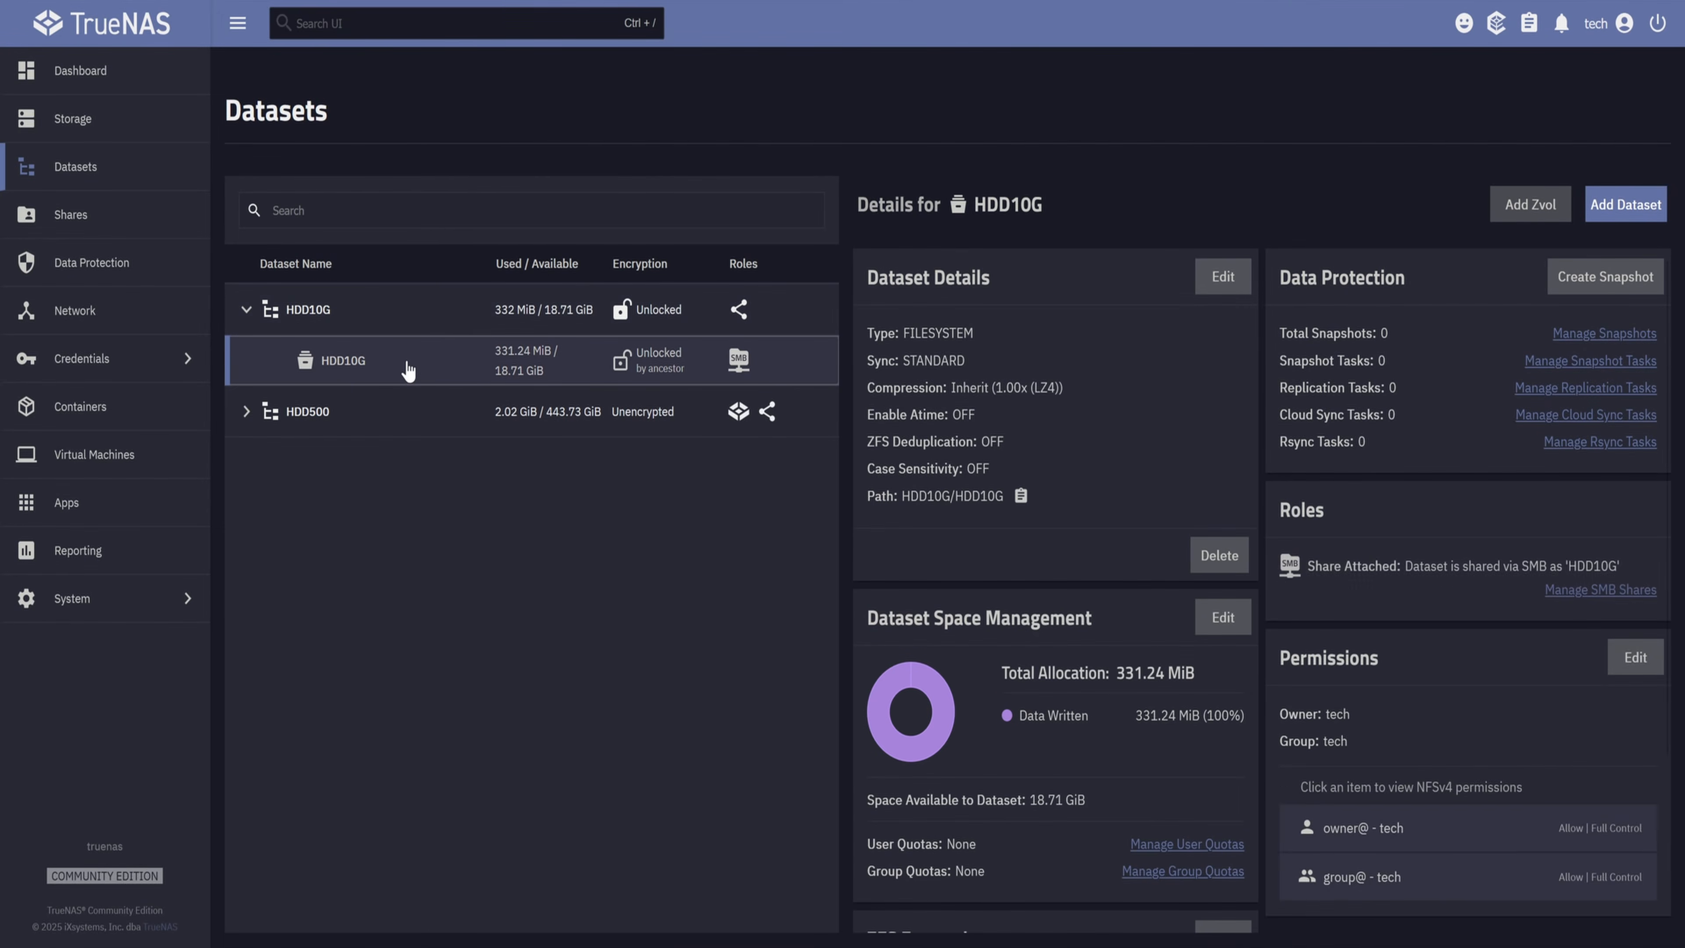
{"action": "left_click", "coordinate": [468, 323]}
{"action": "left_click", "coordinate": [464, 360]}
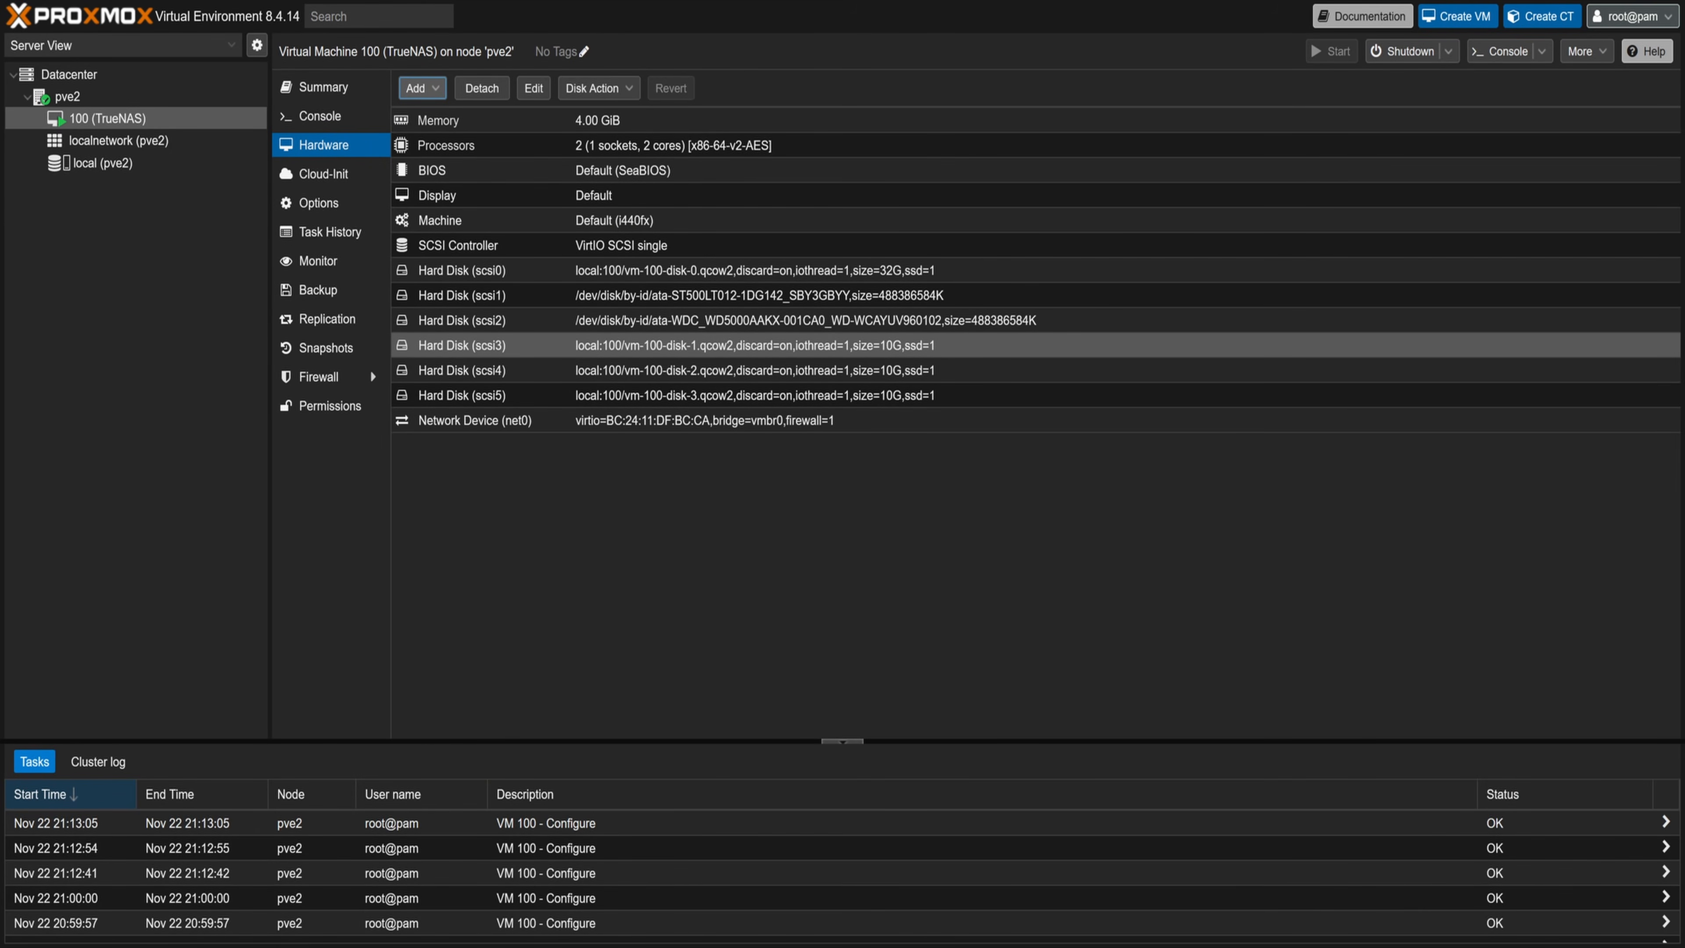
Step: Switch to Proxmox and detach Hard Disk (scsi4) from the TrueNAS virtual machine
{"action": "left_click", "coordinate": [661, 375]}
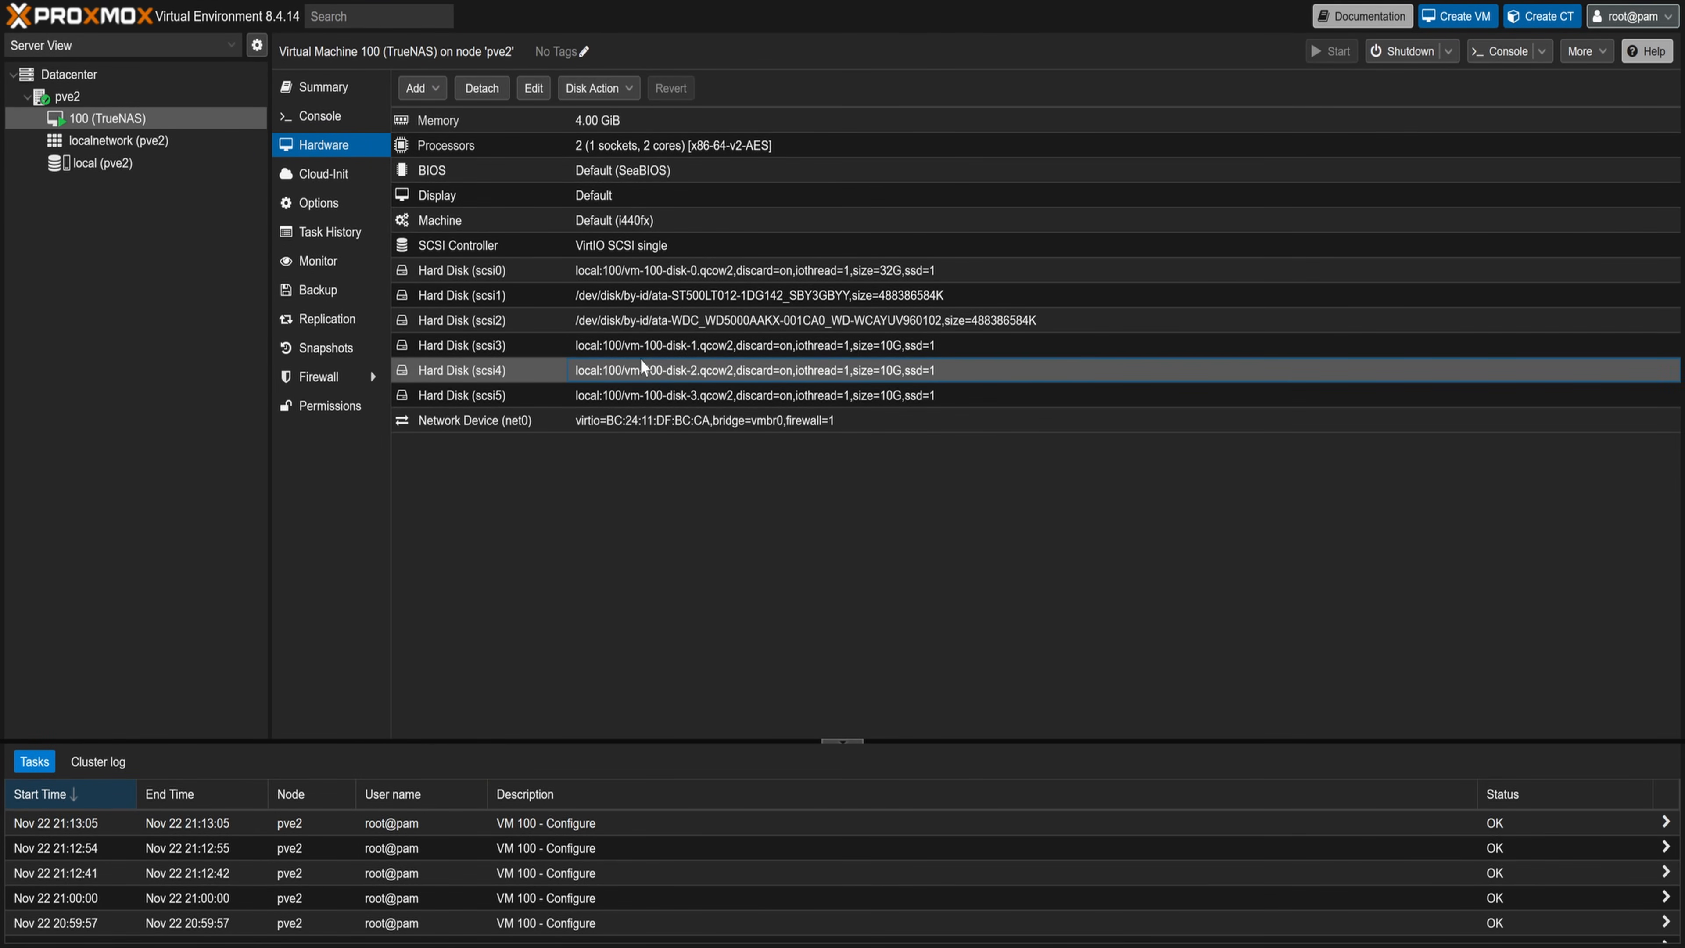
{"action": "left_click", "coordinate": [482, 88]}
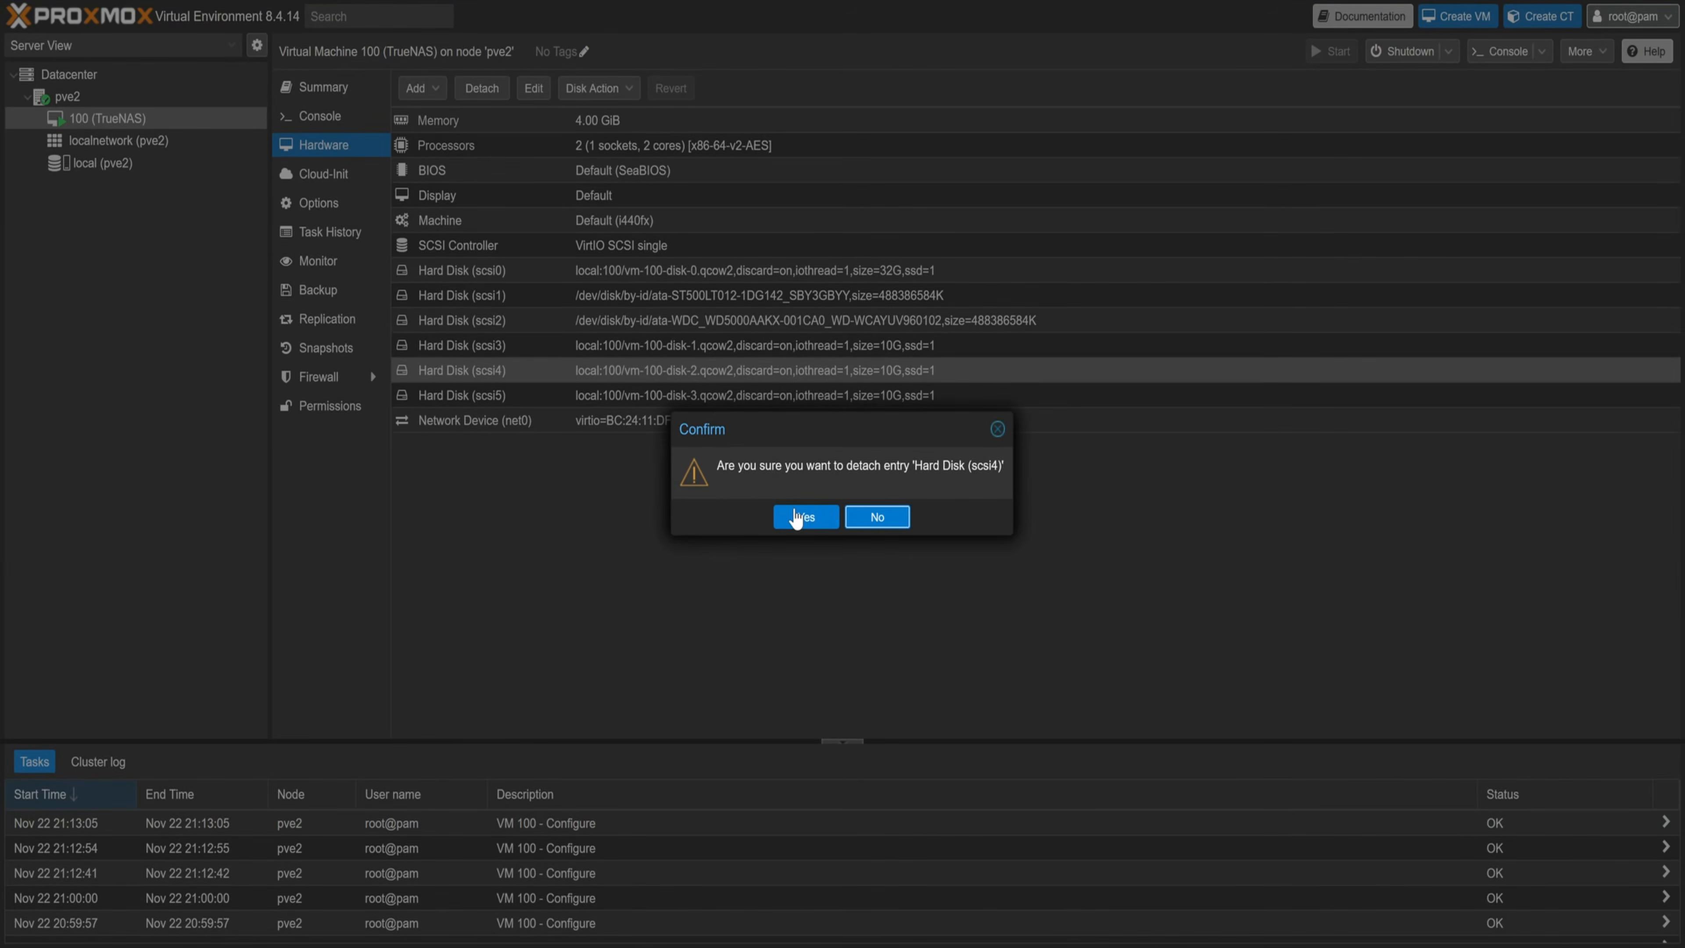
{"action": "left_click", "coordinate": [800, 517]}
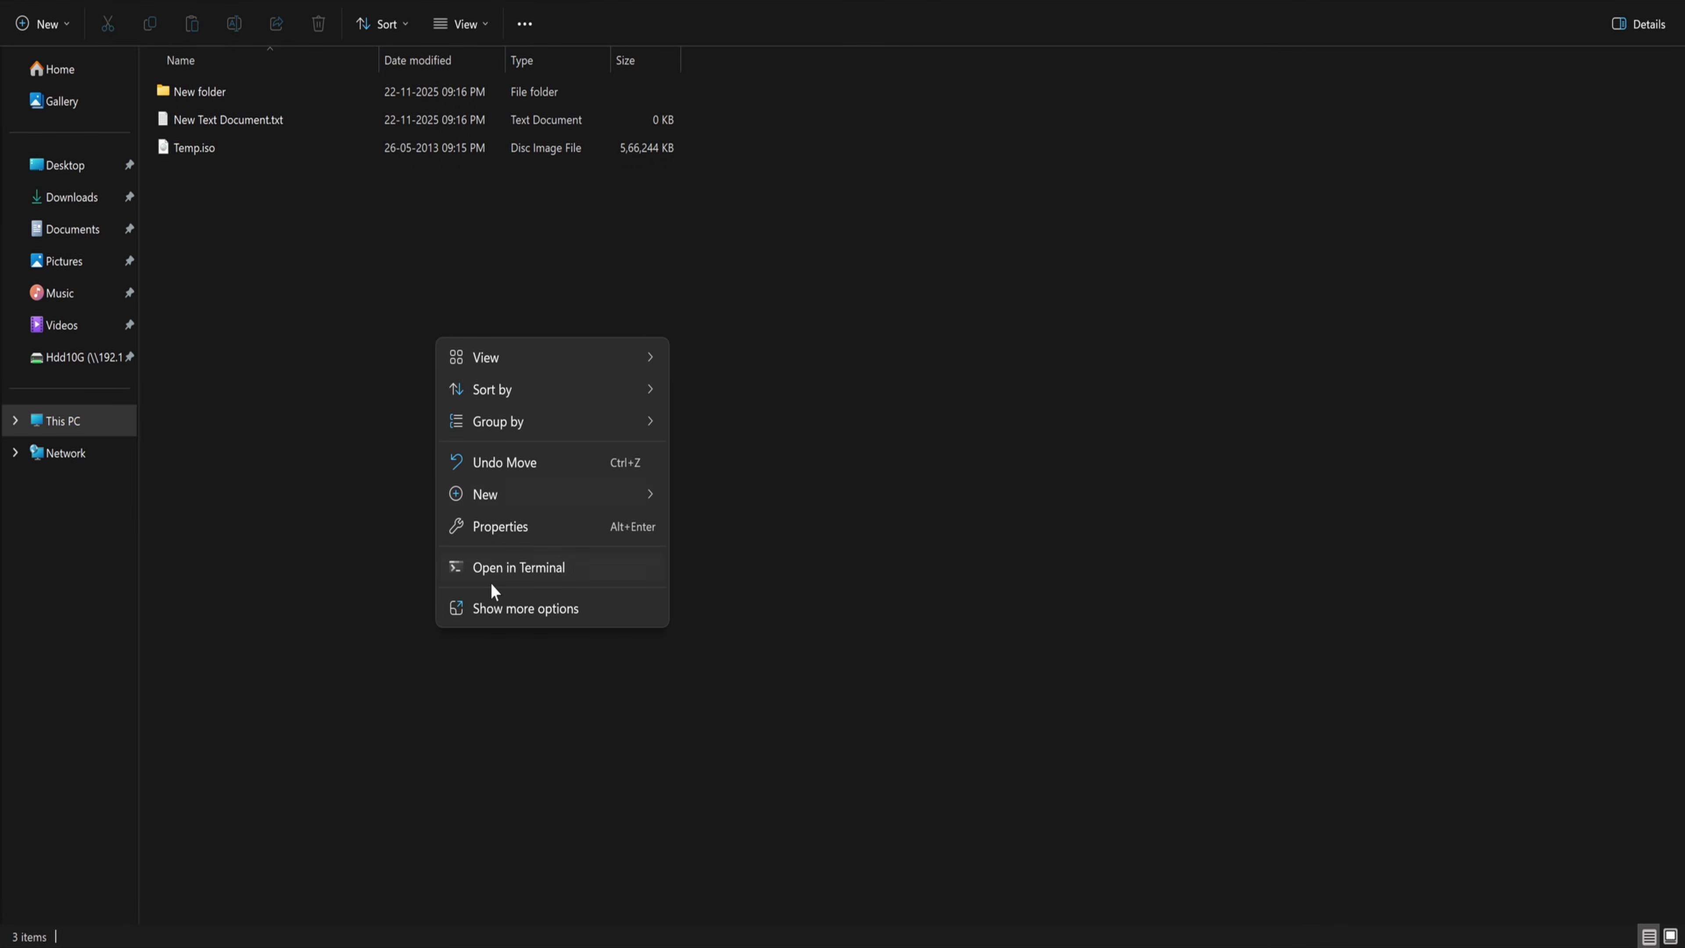
Step: Refresh the file listing of the mapped HDD10G share in File Explorer
{"action": "left_click", "coordinate": [491, 604]}
{"action": "left_click", "coordinate": [463, 429]}
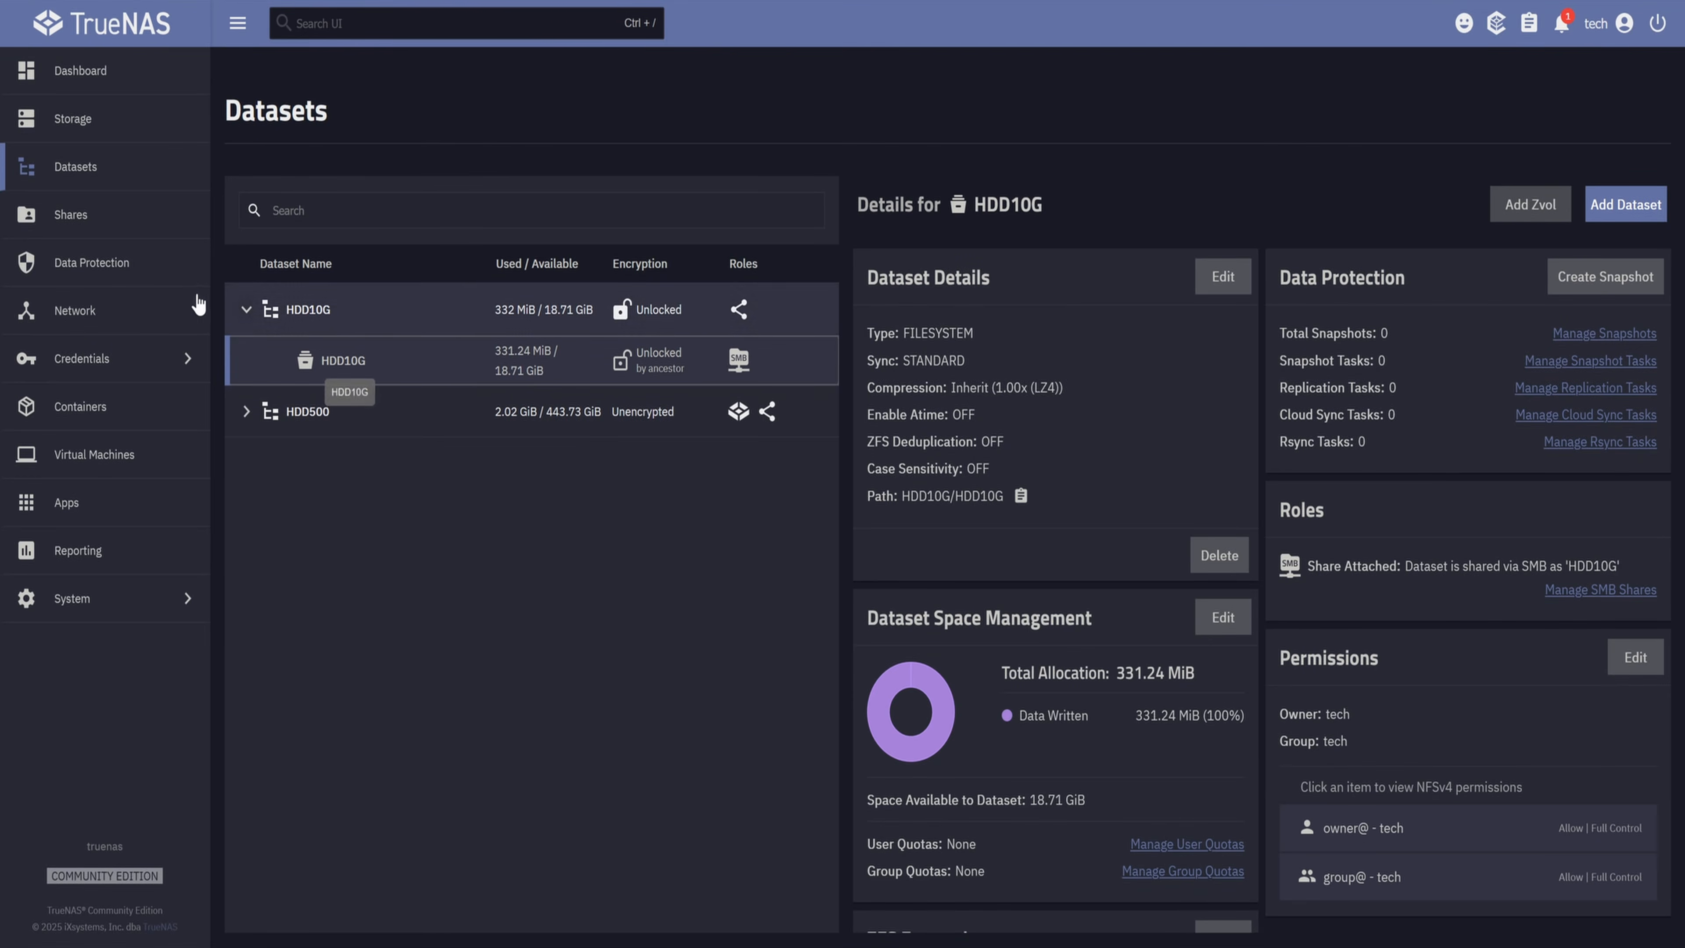
Step: Switch to TrueNAS and examine the HDD10G pool's health and the status of each disk in its RAIDZ1 vdev
{"action": "left_click", "coordinate": [99, 120]}
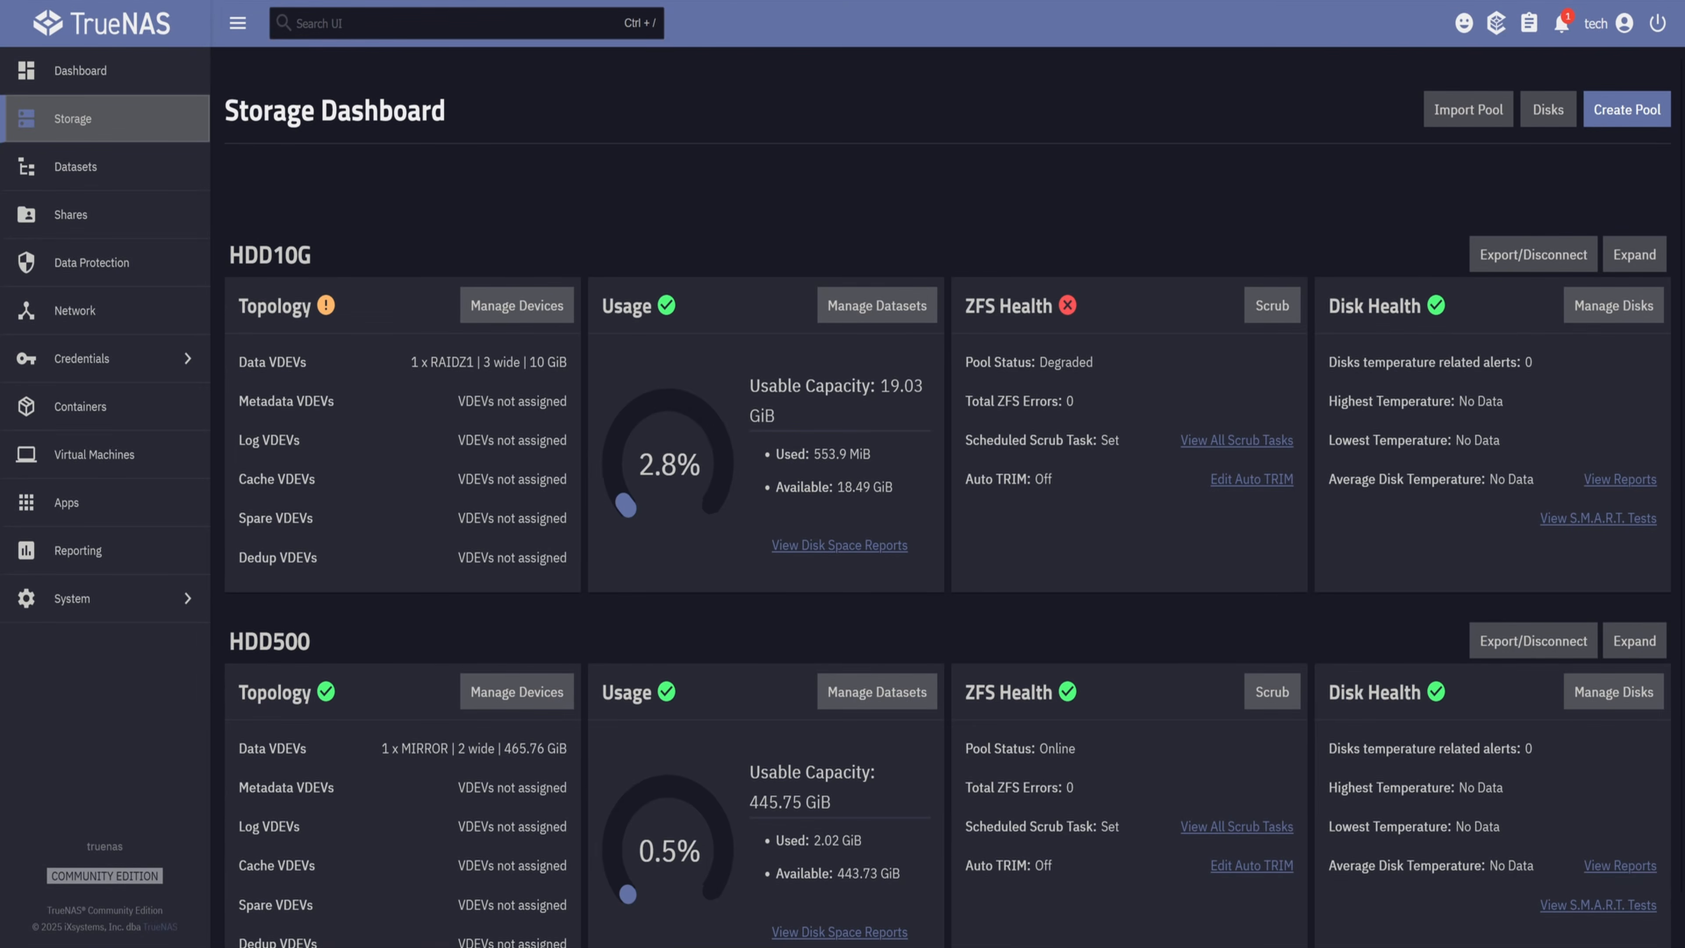
{"action": "mouse_move", "coordinate": [328, 309]}
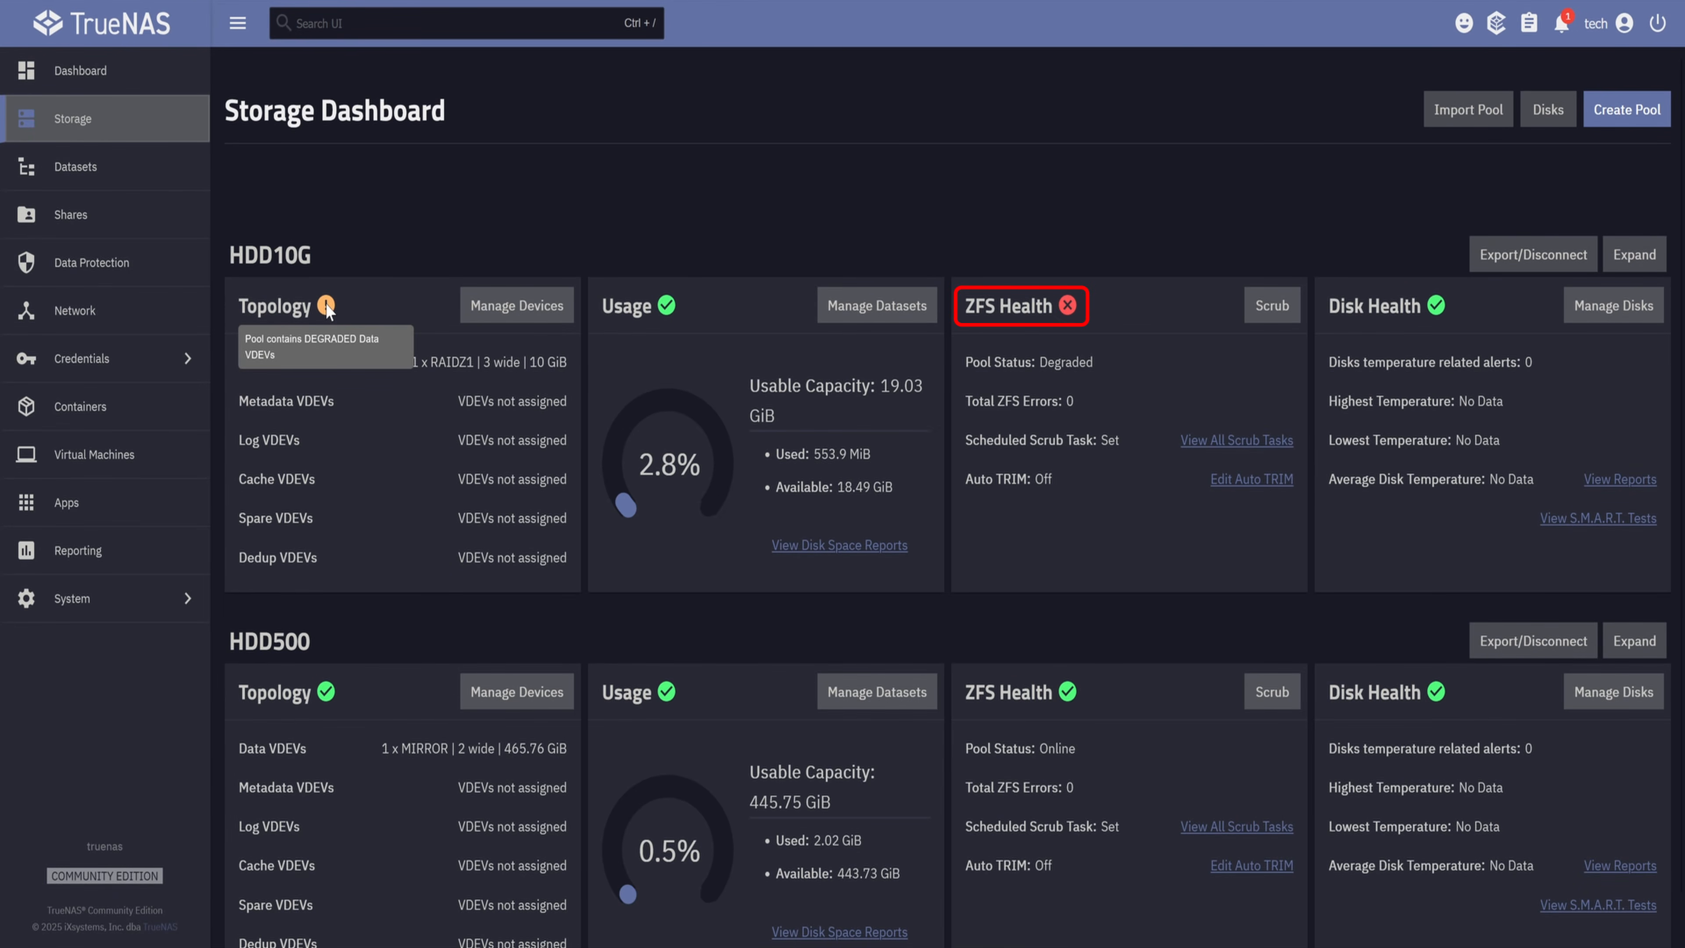
{"action": "left_click", "coordinate": [479, 306]}
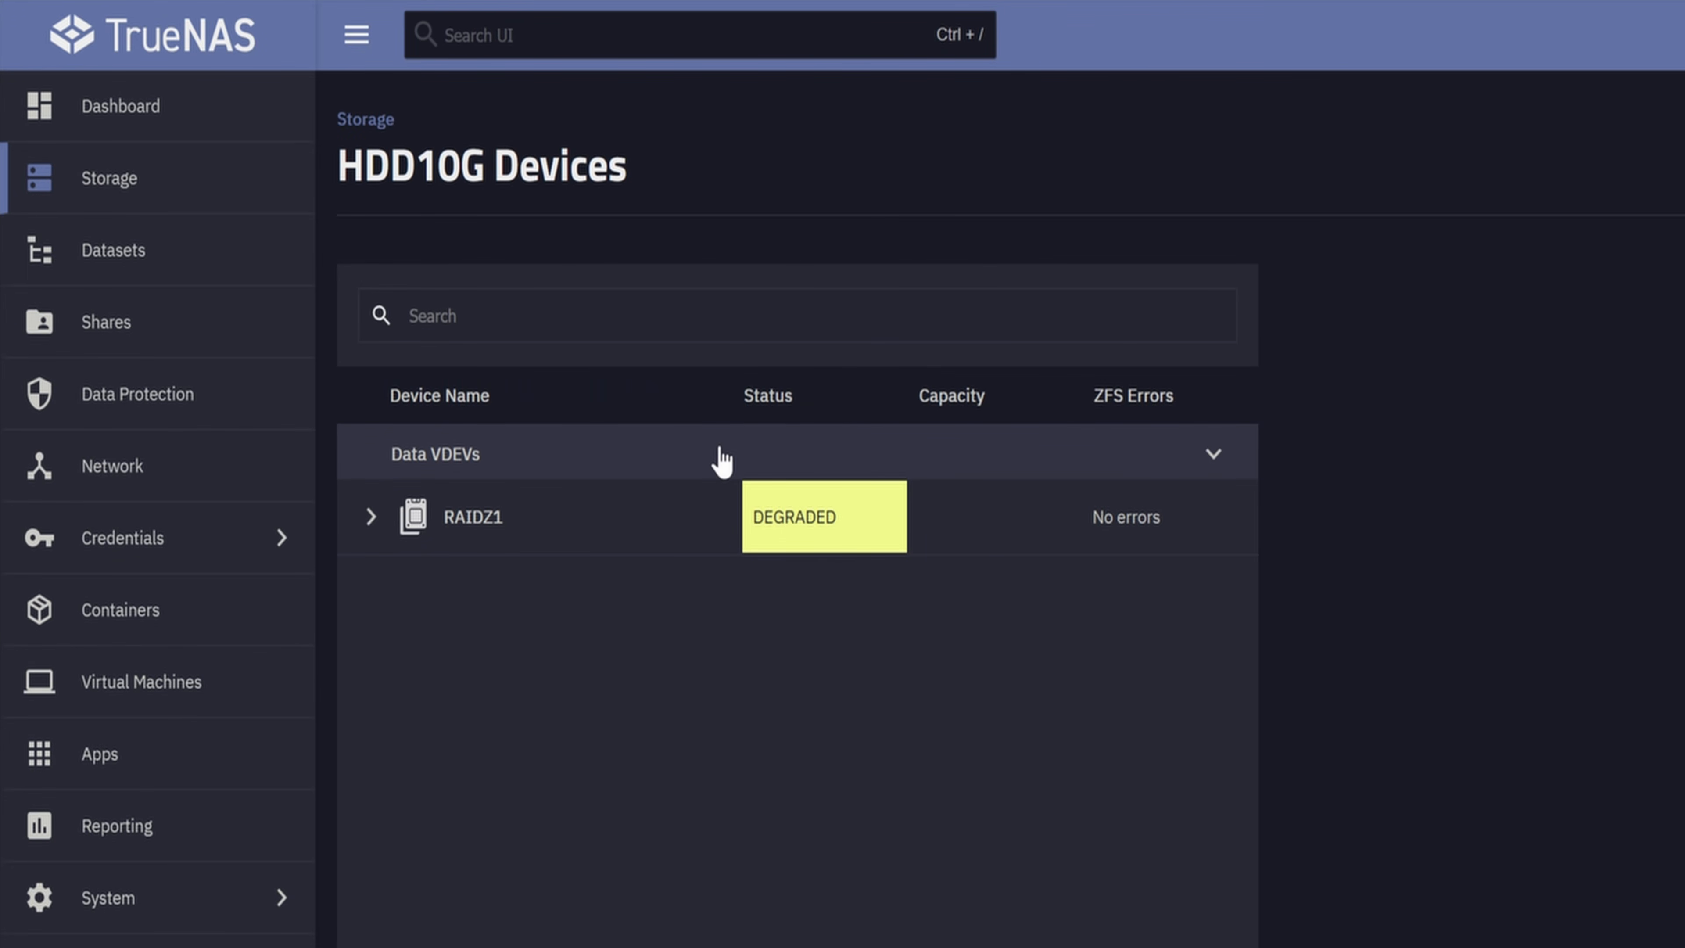
{"action": "left_click", "coordinate": [548, 525]}
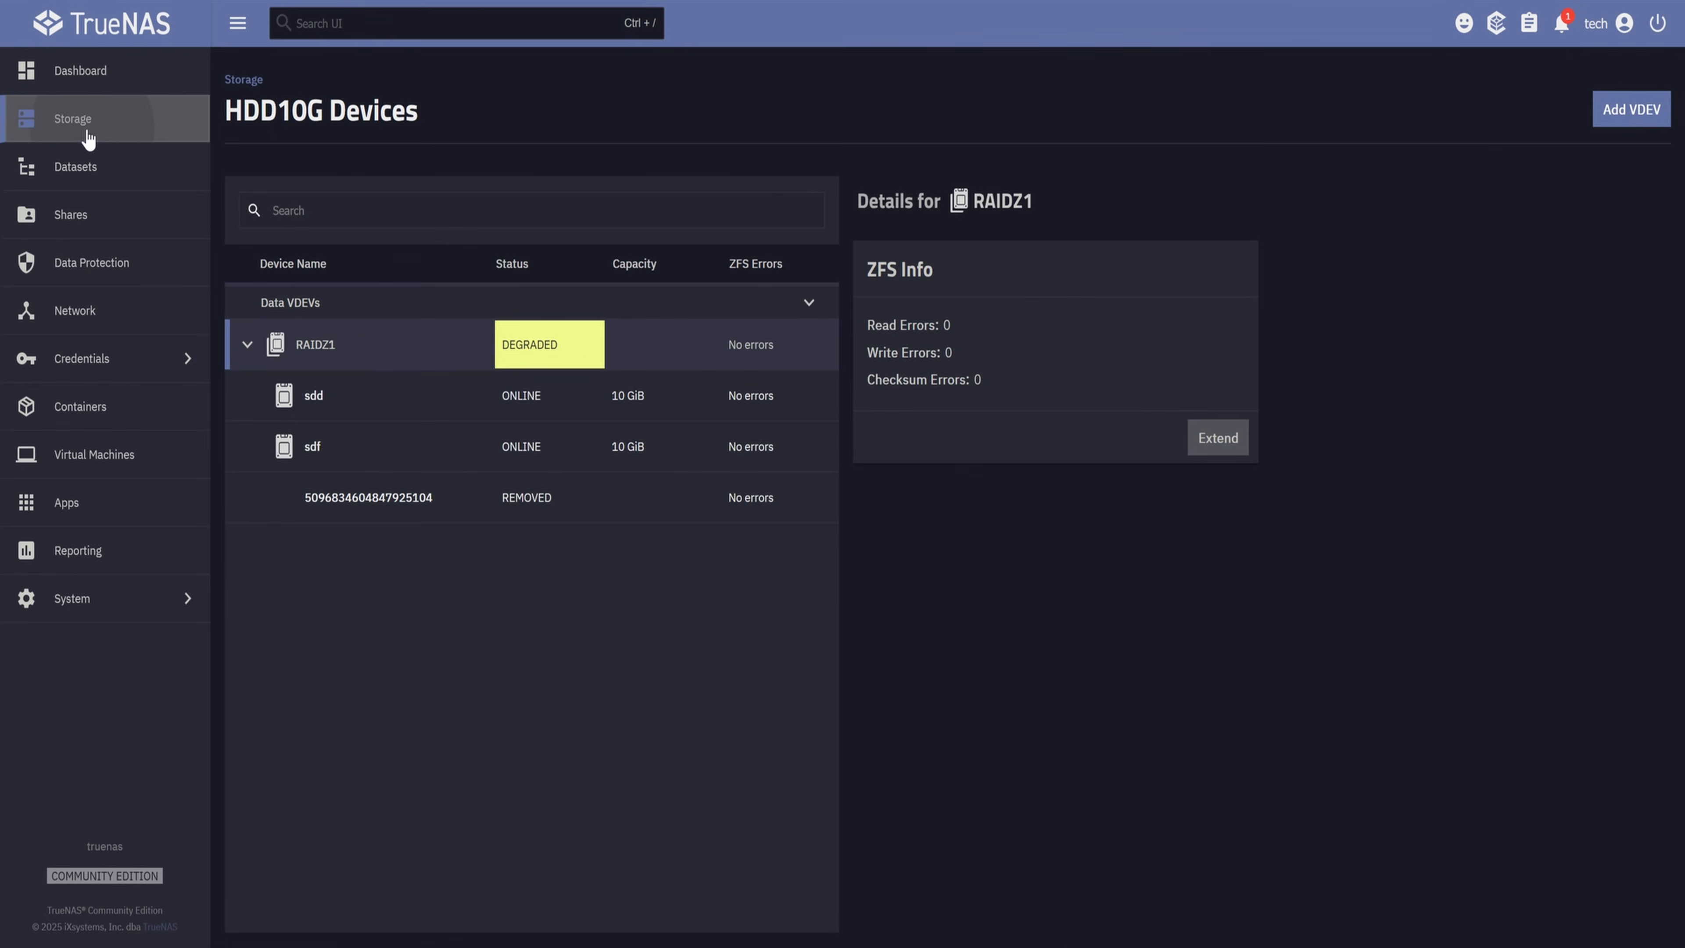
{"action": "left_click", "coordinate": [119, 193]}
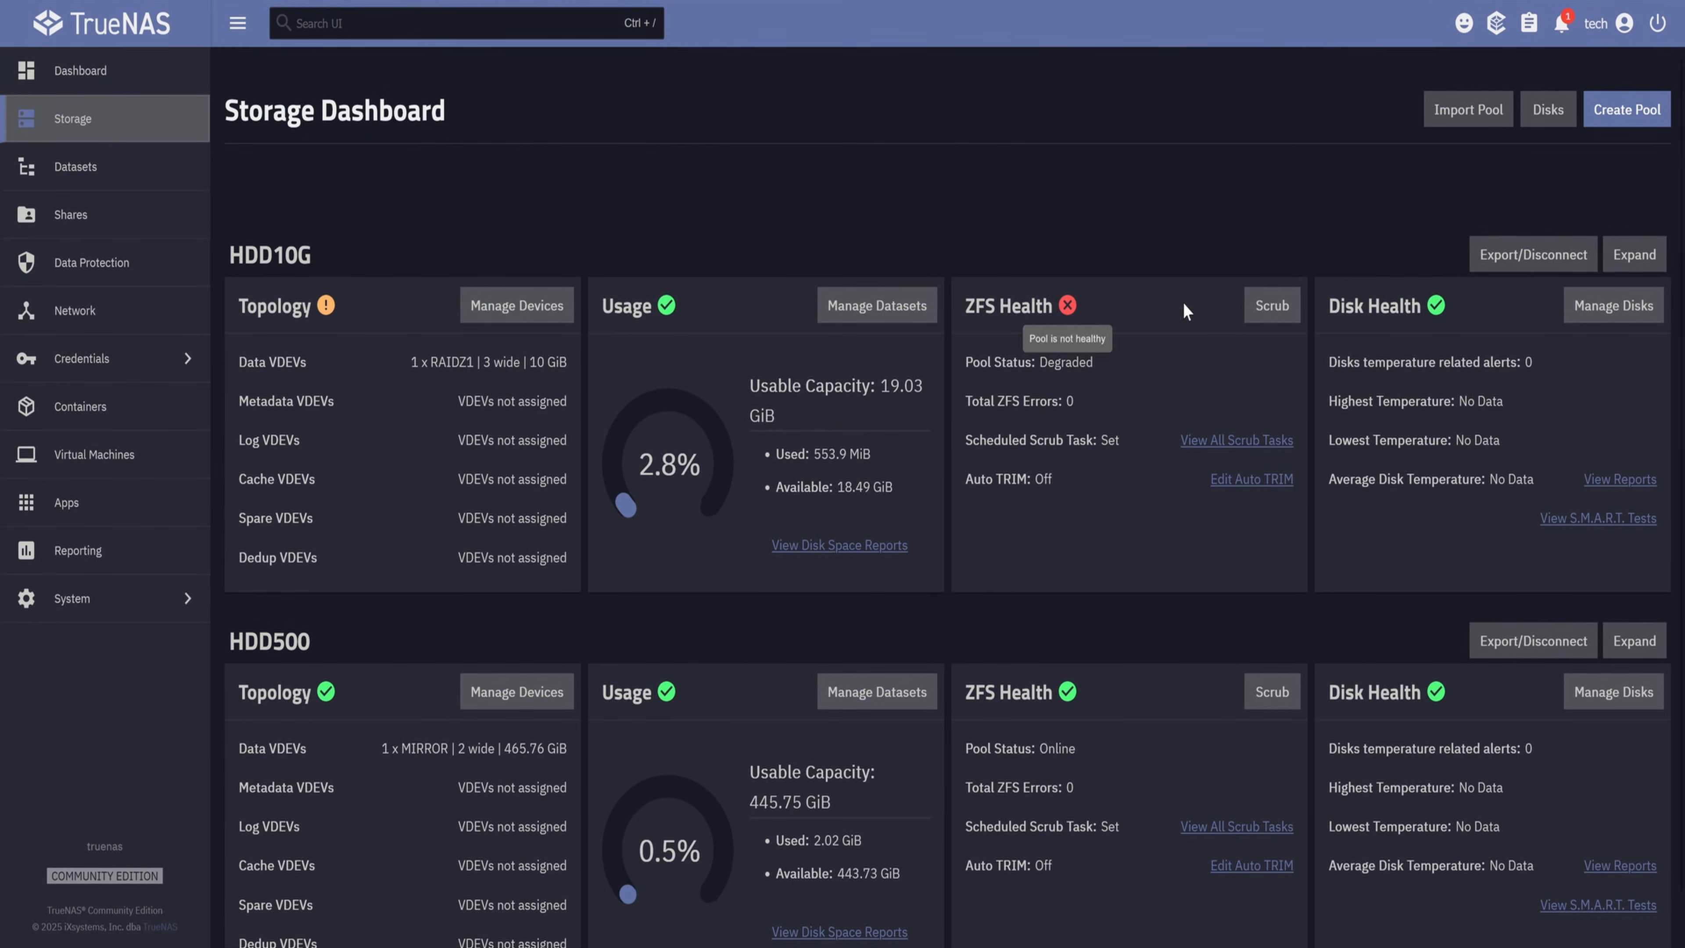
Step: Switch to Proxmox and reattach the unused disk vm-100-disk-2 to the TrueNAS virtual machine as SCSI 4, with SSD emulation and Discard enabled
{"action": "left_click", "coordinate": [1262, 312]}
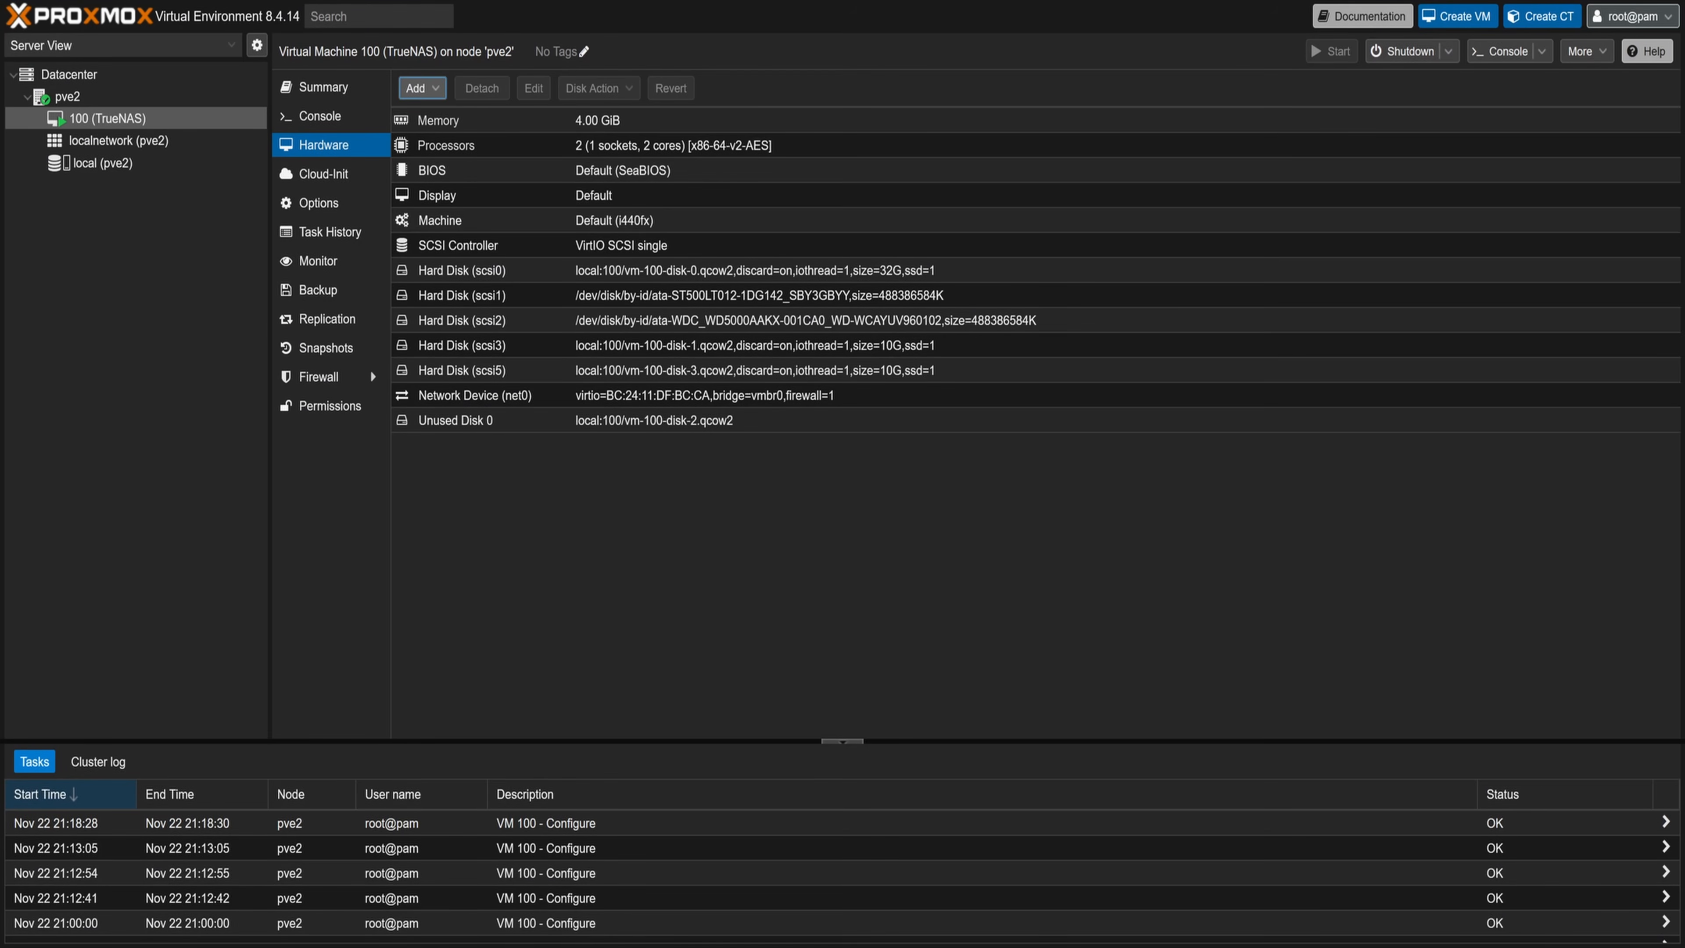
{"action": "left_click", "coordinate": [564, 419]}
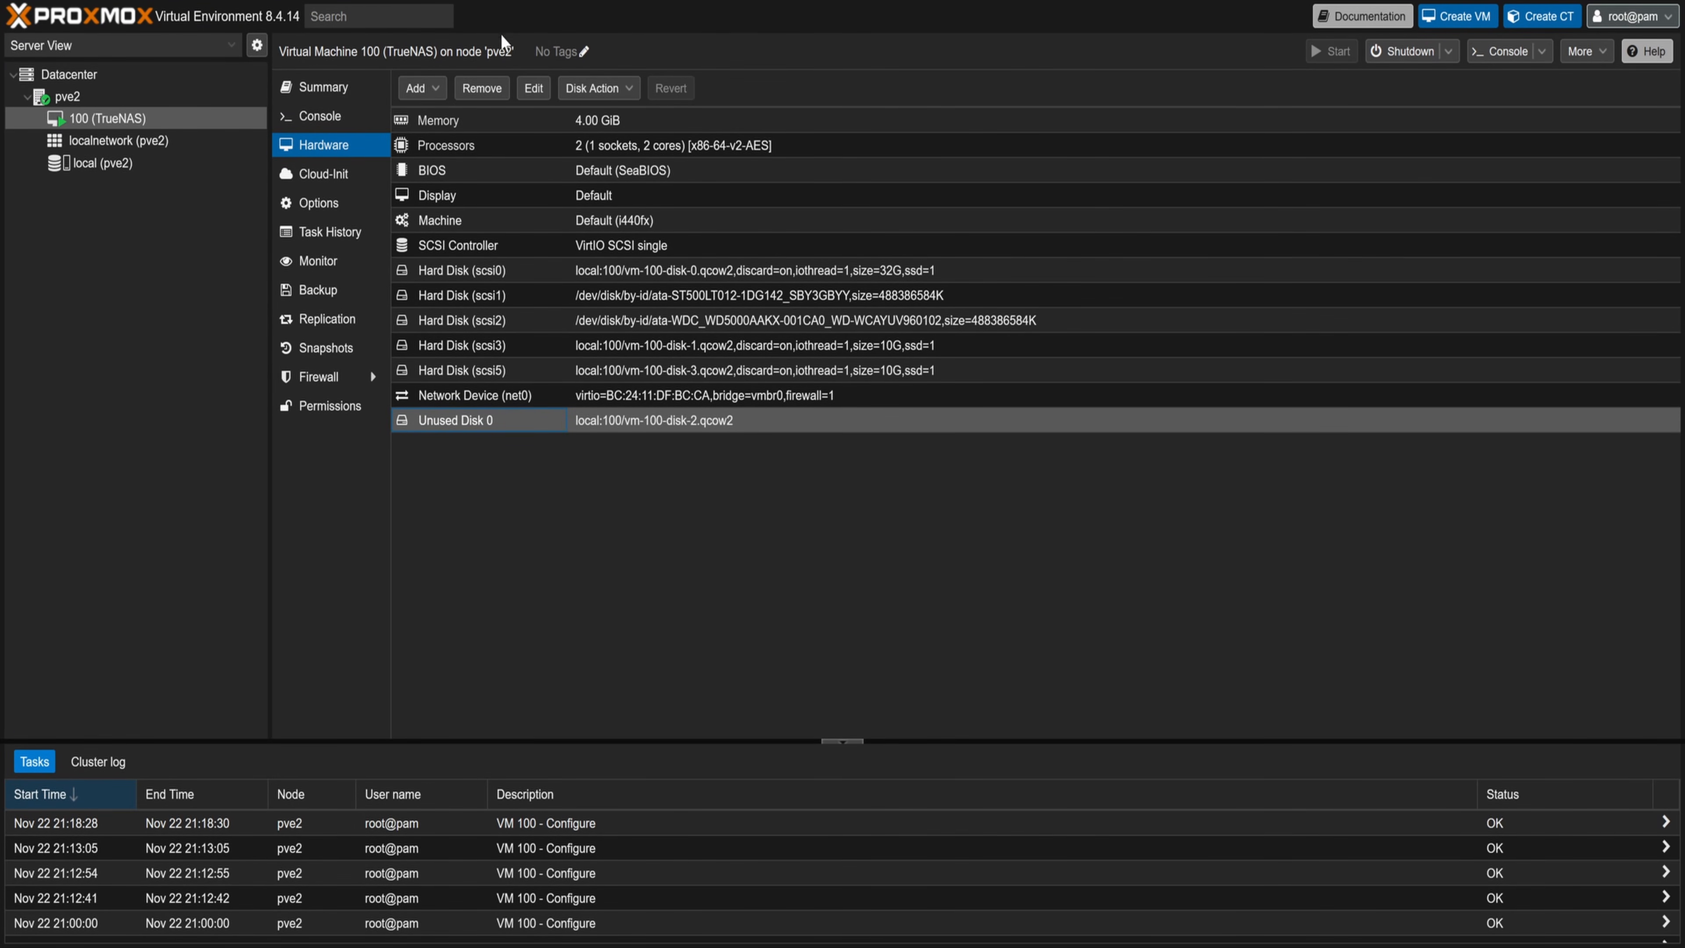
{"action": "left_click", "coordinate": [533, 88]}
{"action": "left_click", "coordinate": [688, 511]}
{"action": "left_click", "coordinate": [949, 438]}
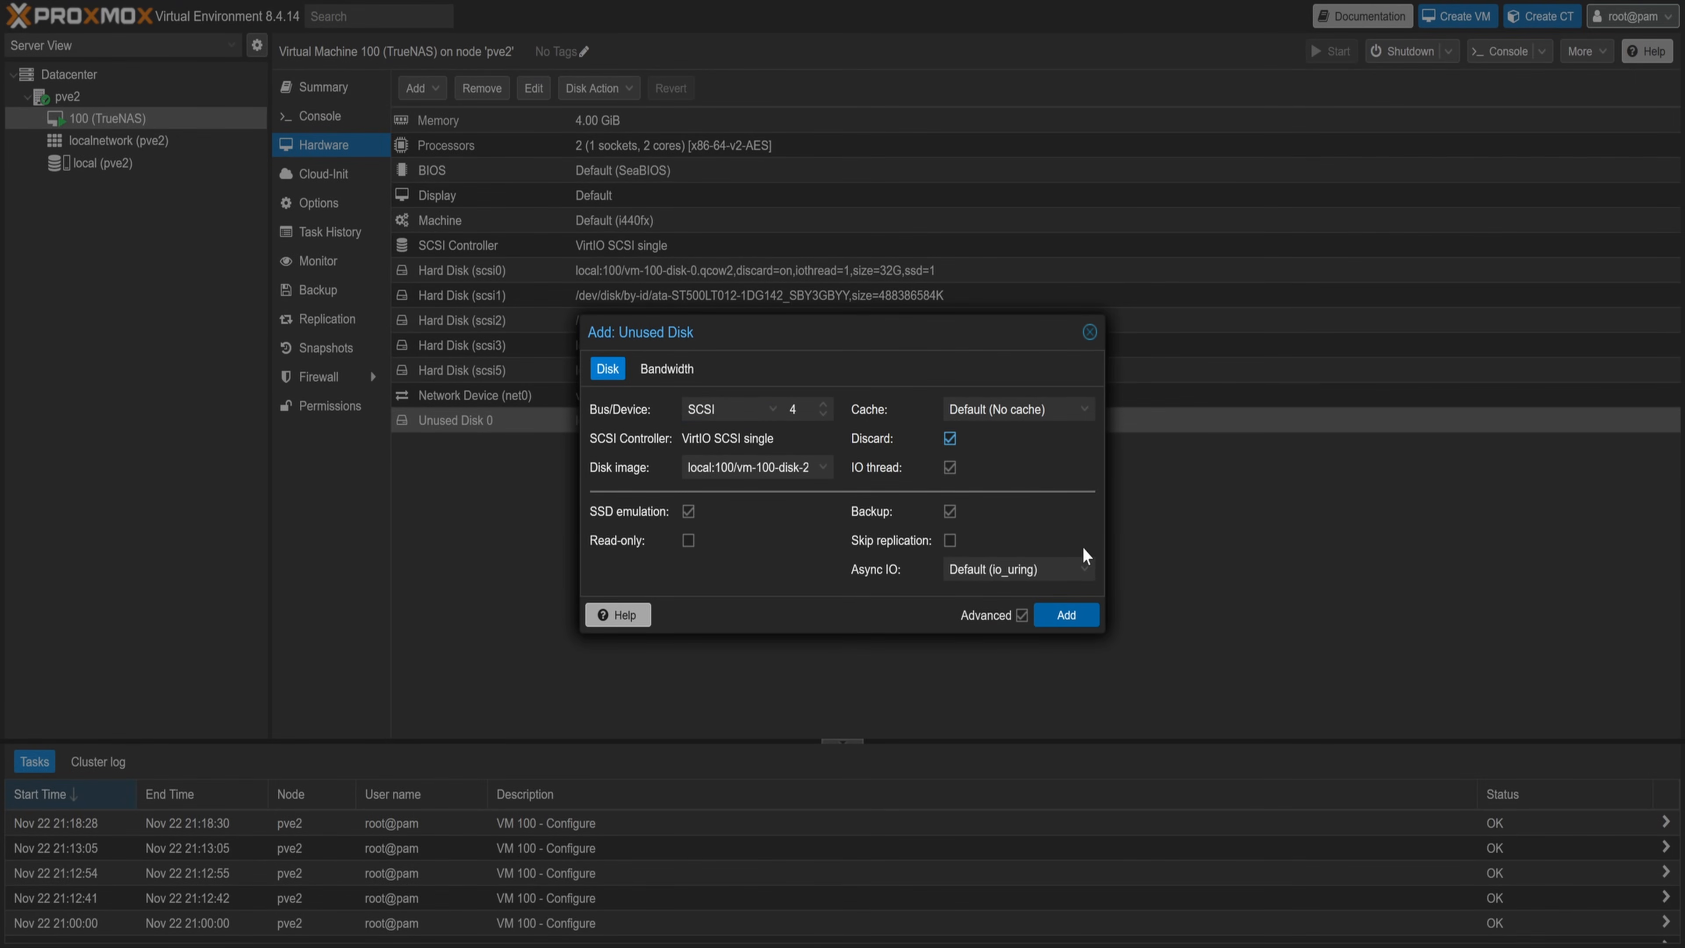
{"action": "left_click", "coordinate": [1066, 615]}
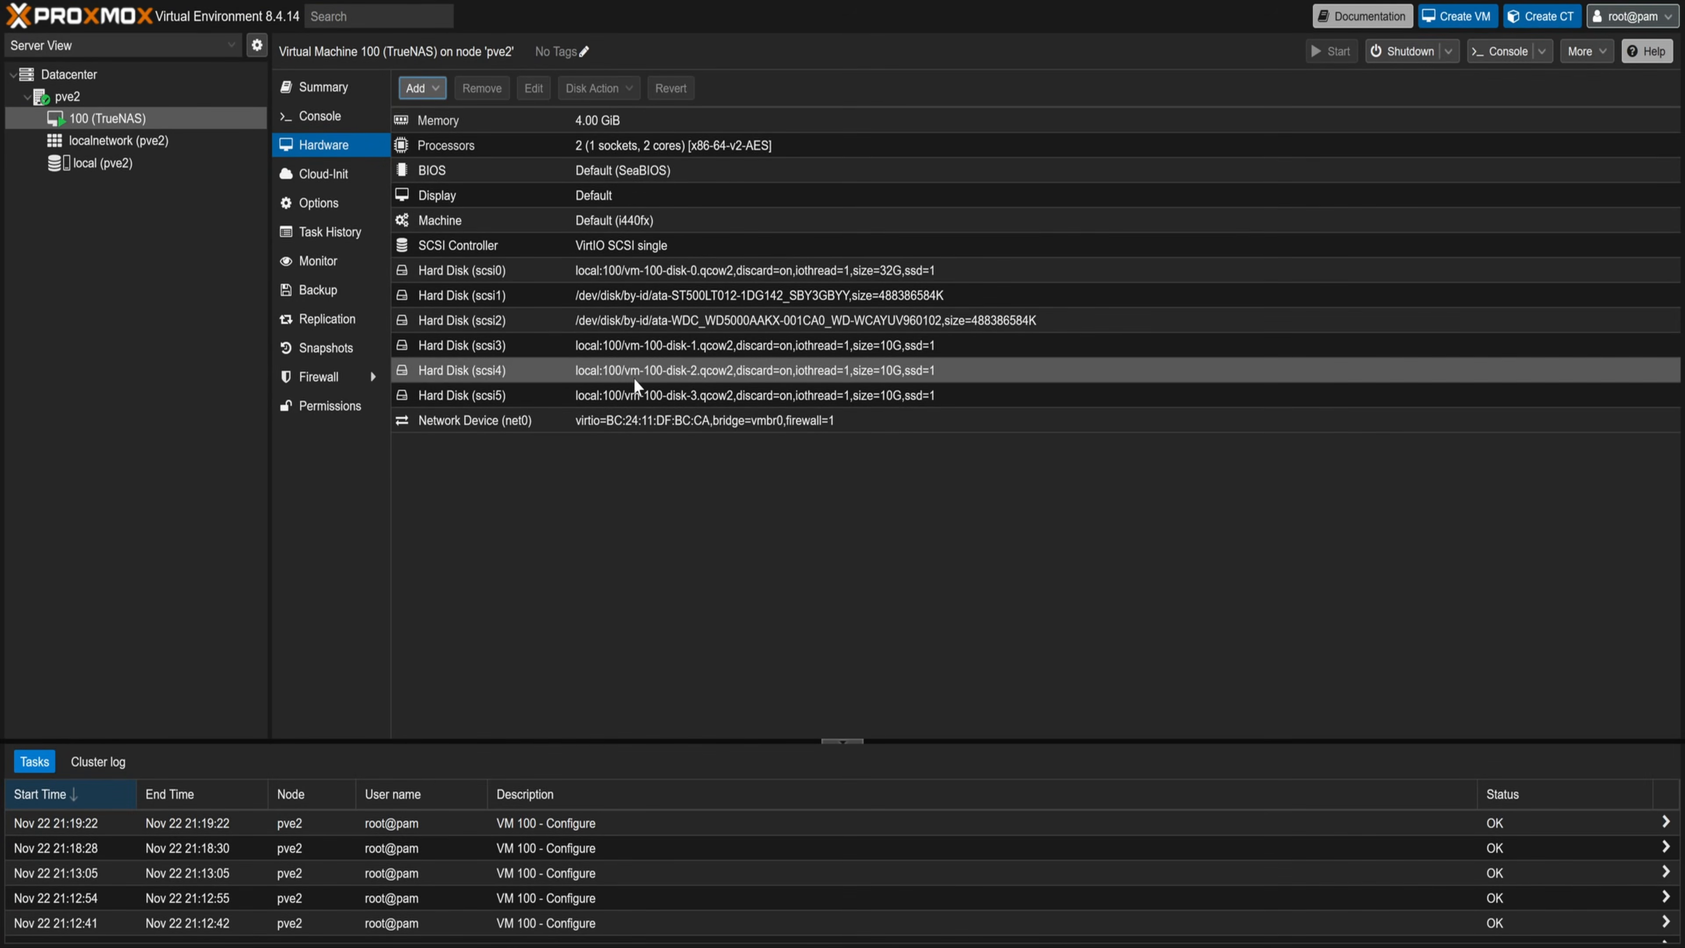
Step: Detach Hard Disk (scsi5) from the TrueNAS virtual machine and remove its unused disk image vm-100-disk-3
{"action": "left_click", "coordinate": [655, 376]}
{"action": "left_click", "coordinate": [653, 397]}
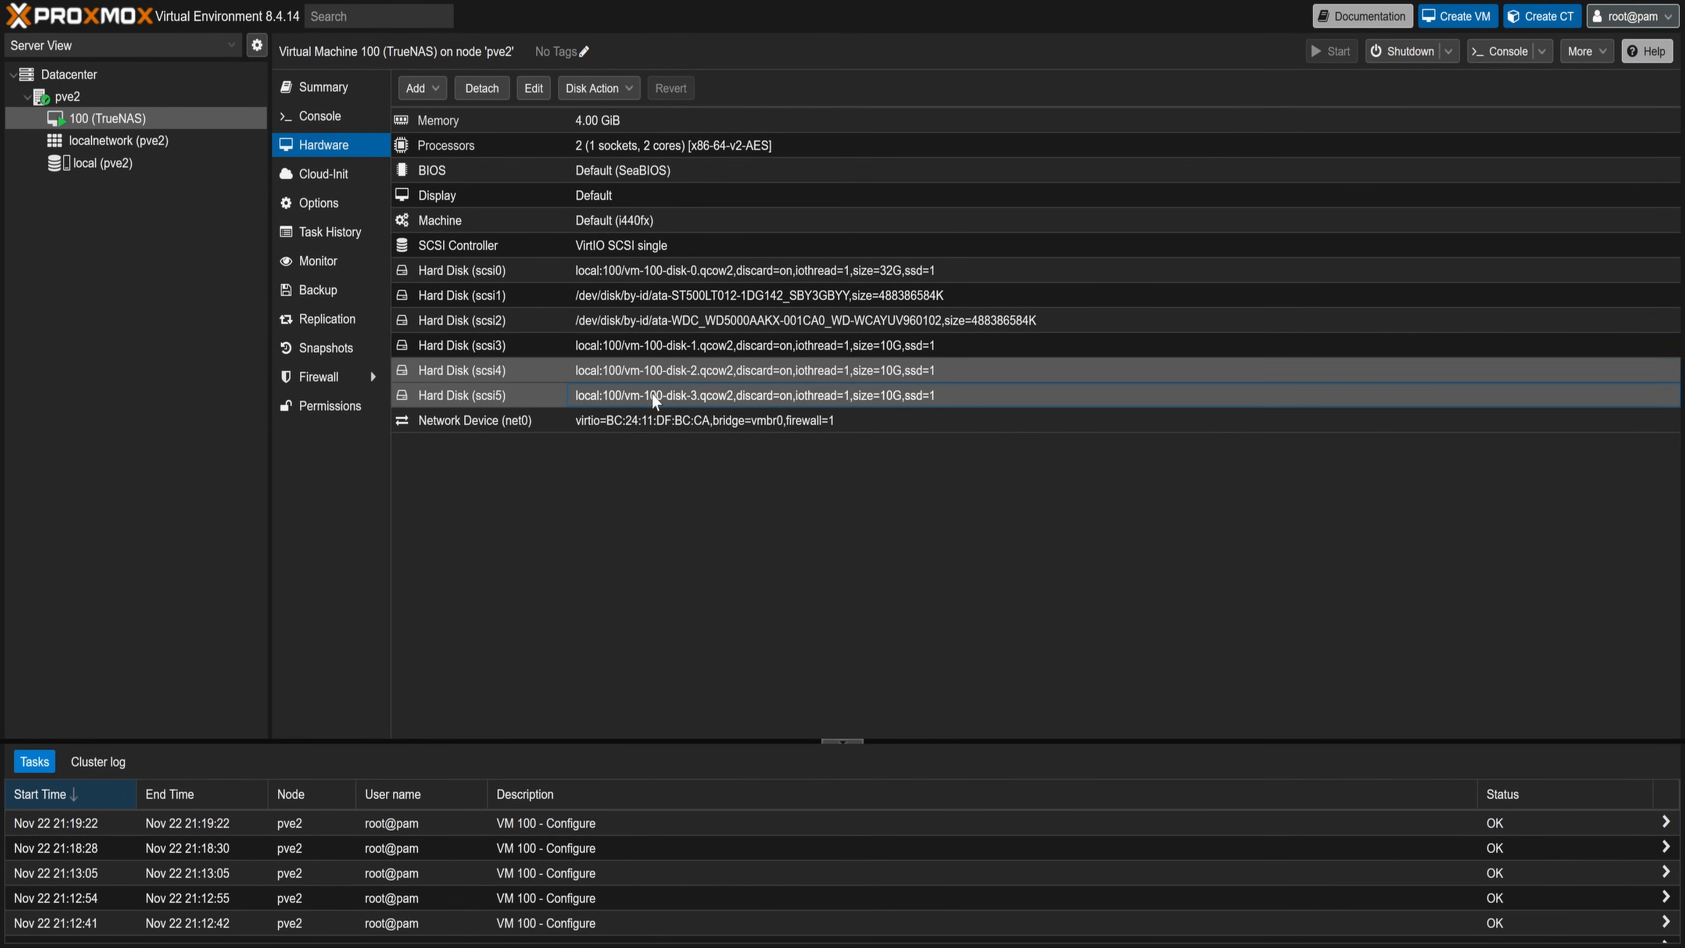
{"action": "left_click", "coordinate": [482, 88]}
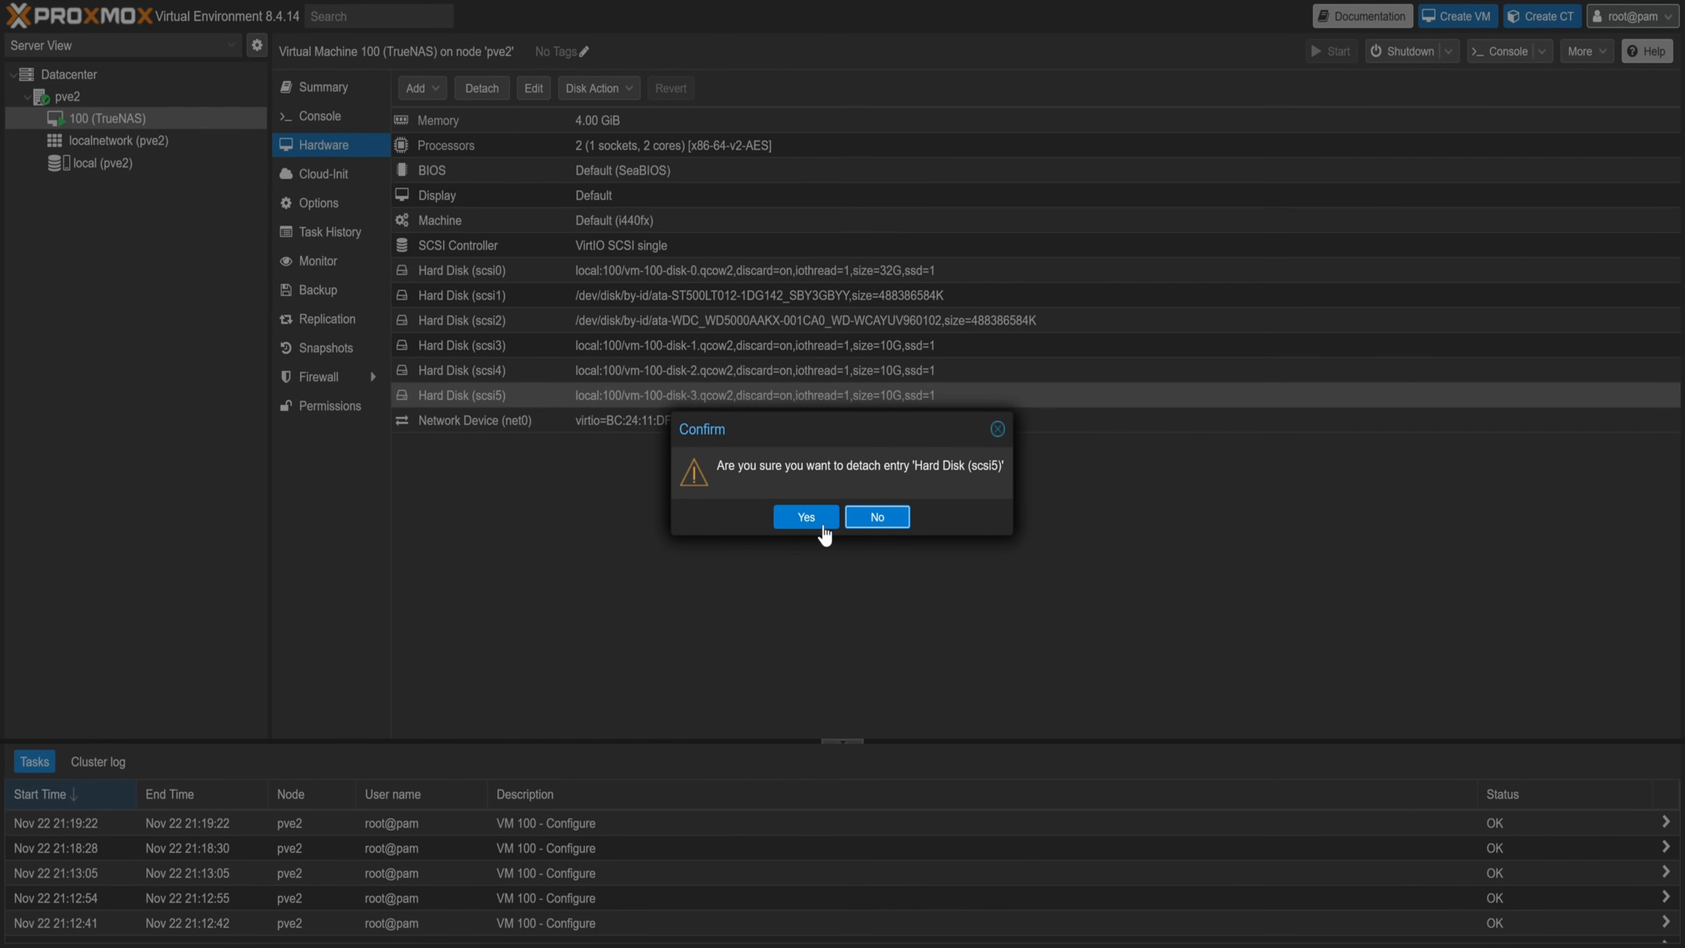
{"action": "left_click", "coordinate": [806, 526]}
{"action": "left_click", "coordinate": [656, 420]}
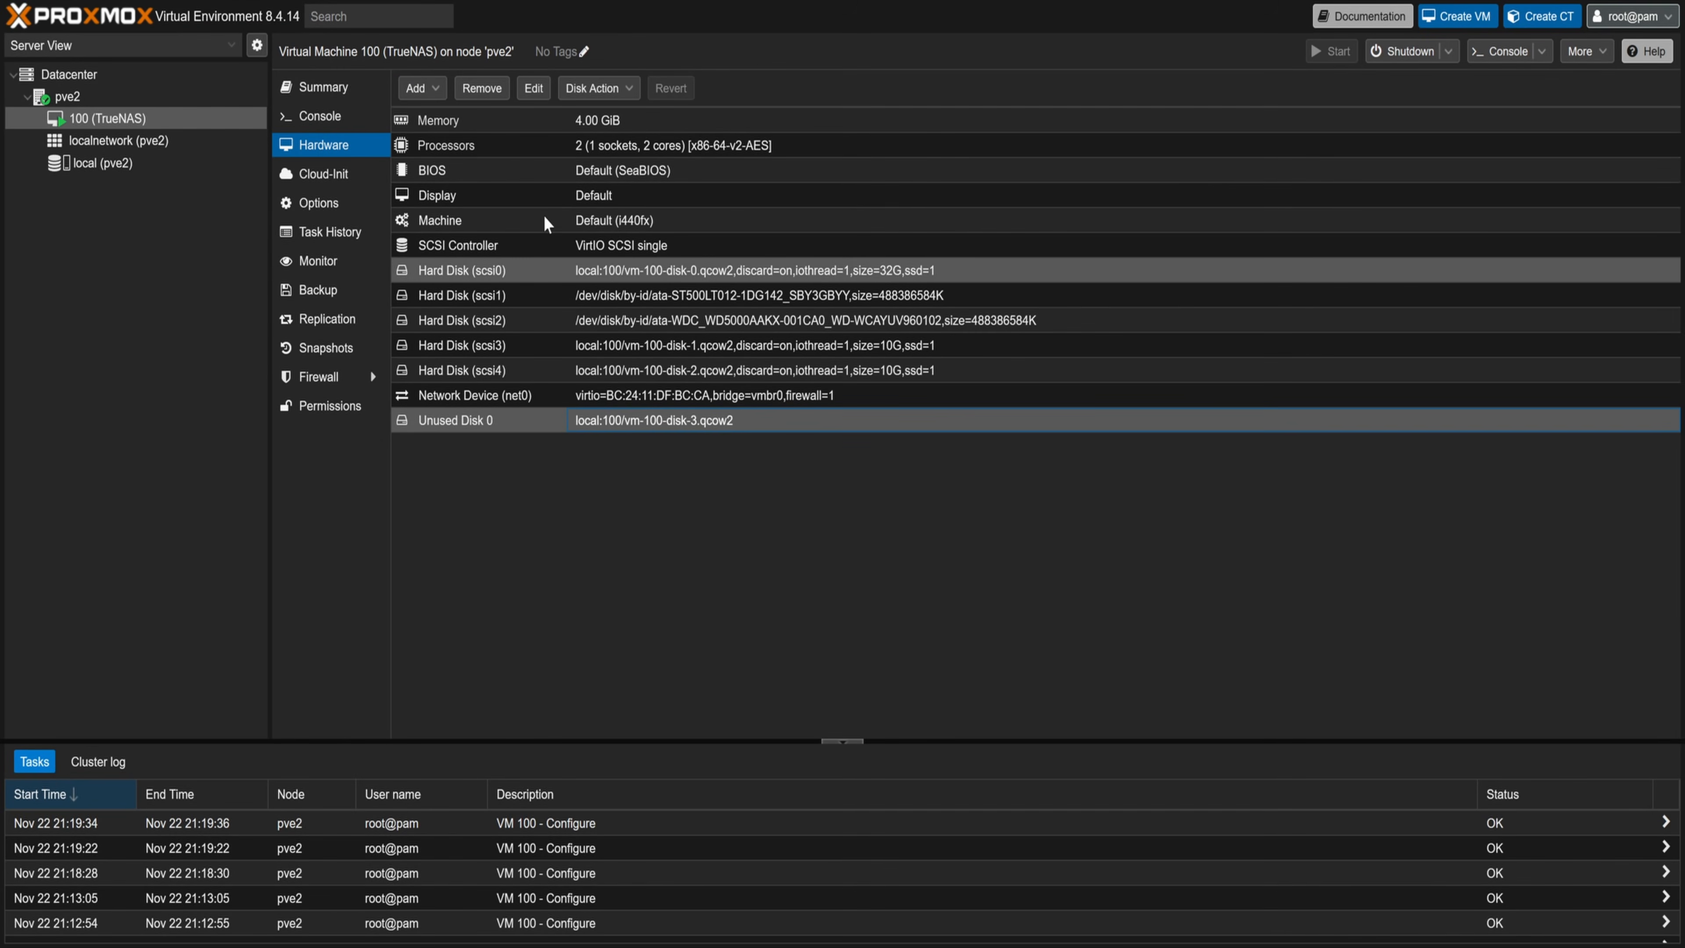
{"action": "left_click", "coordinate": [482, 88]}
{"action": "left_click", "coordinate": [796, 526]}
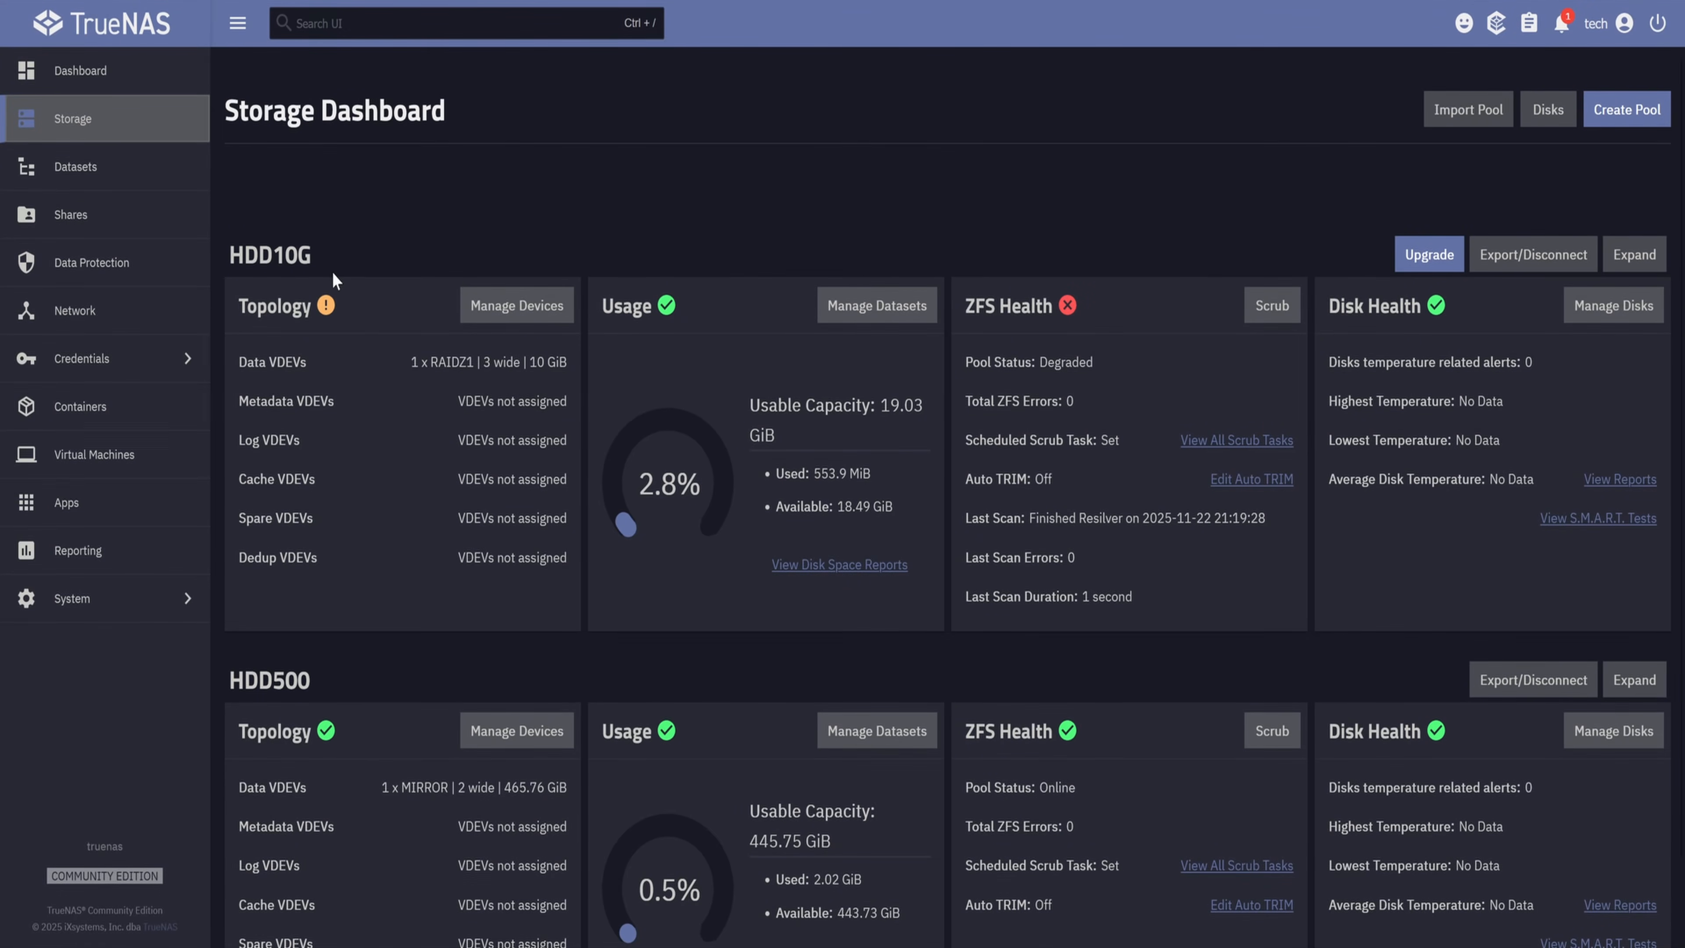
Step: Add a new 10 GiB hard disk to the TrueNAS virtual machine as SCSI 5 on local storage, with Discard and SSD emulation enabled
{"action": "mouse_move", "coordinate": [326, 304]}
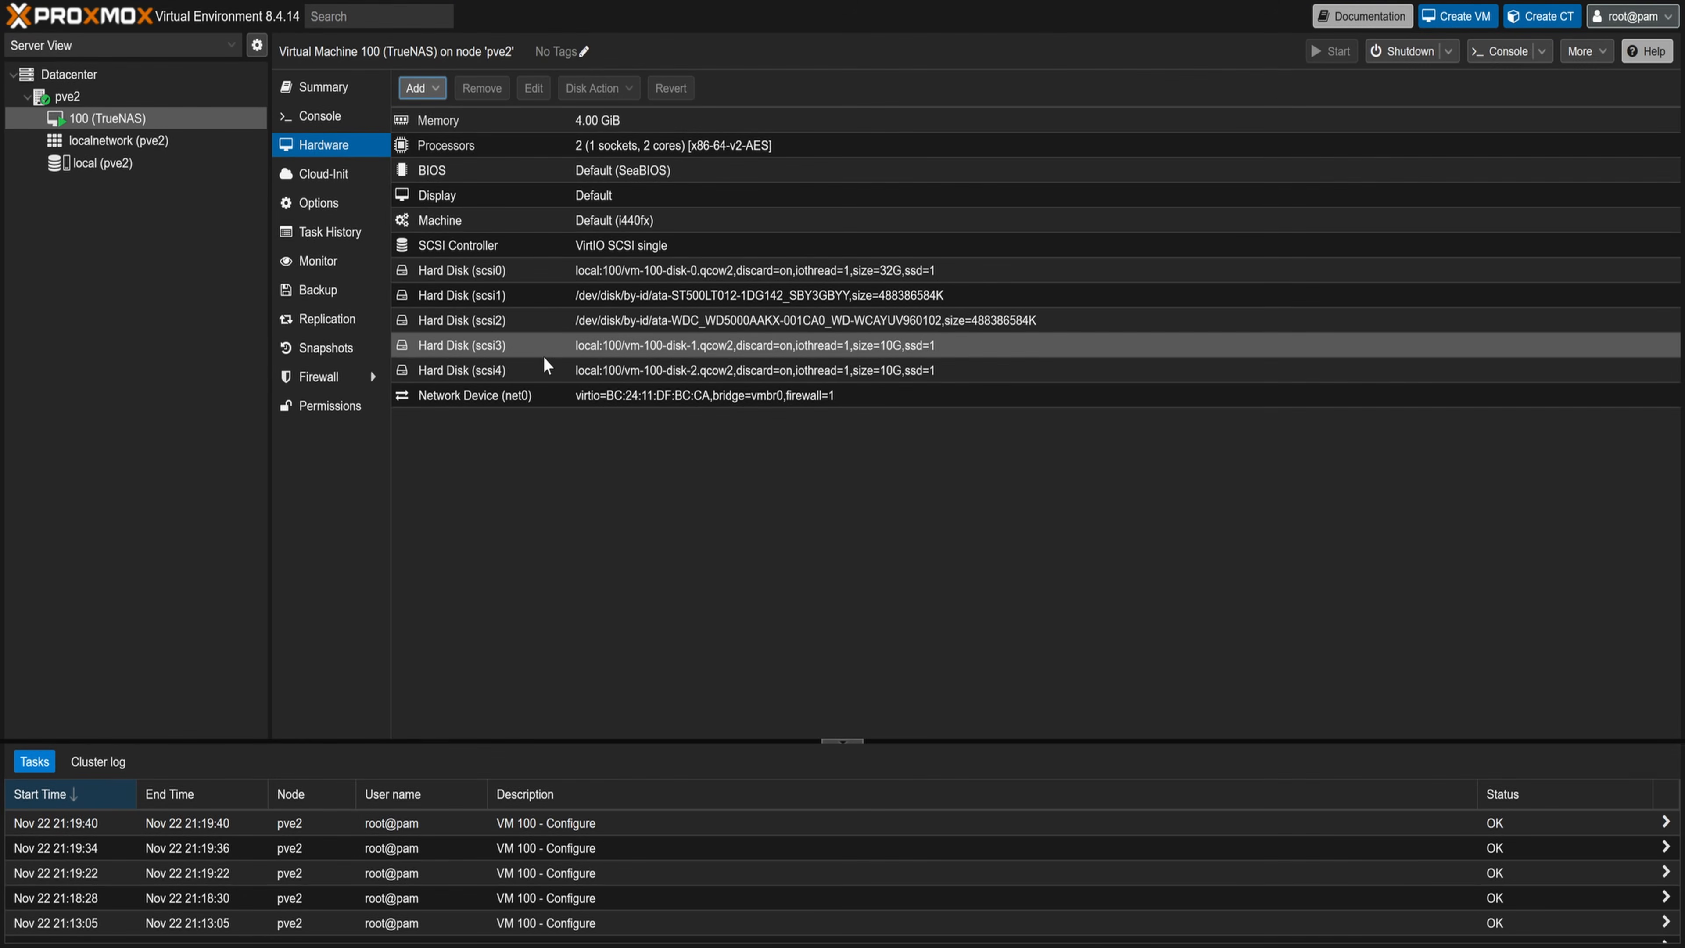
{"action": "left_click", "coordinate": [424, 89]}
{"action": "left_click", "coordinate": [445, 118]}
{"action": "left_click_drag", "start_coordinate": [728, 481], "coordinate": [648, 496]}
{"action": "key", "text": "BackSpace"}
{"action": "type", "text": "10"}
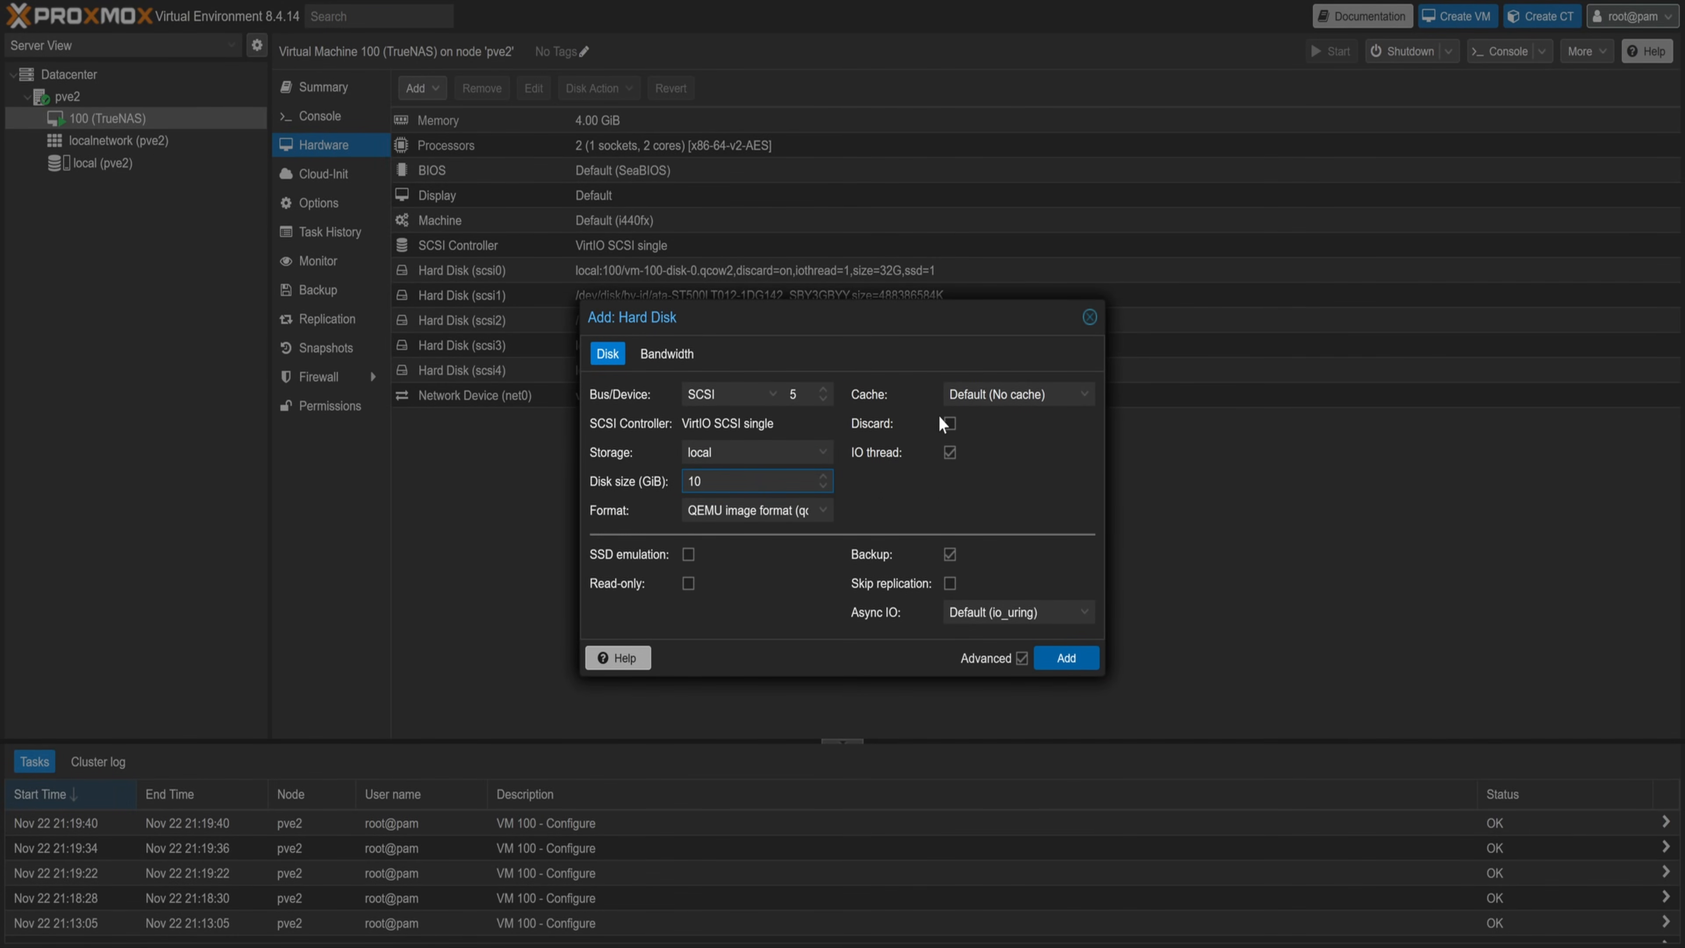
{"action": "left_click", "coordinate": [949, 423]}
{"action": "left_click", "coordinate": [688, 554]}
{"action": "left_click", "coordinate": [1066, 658]}
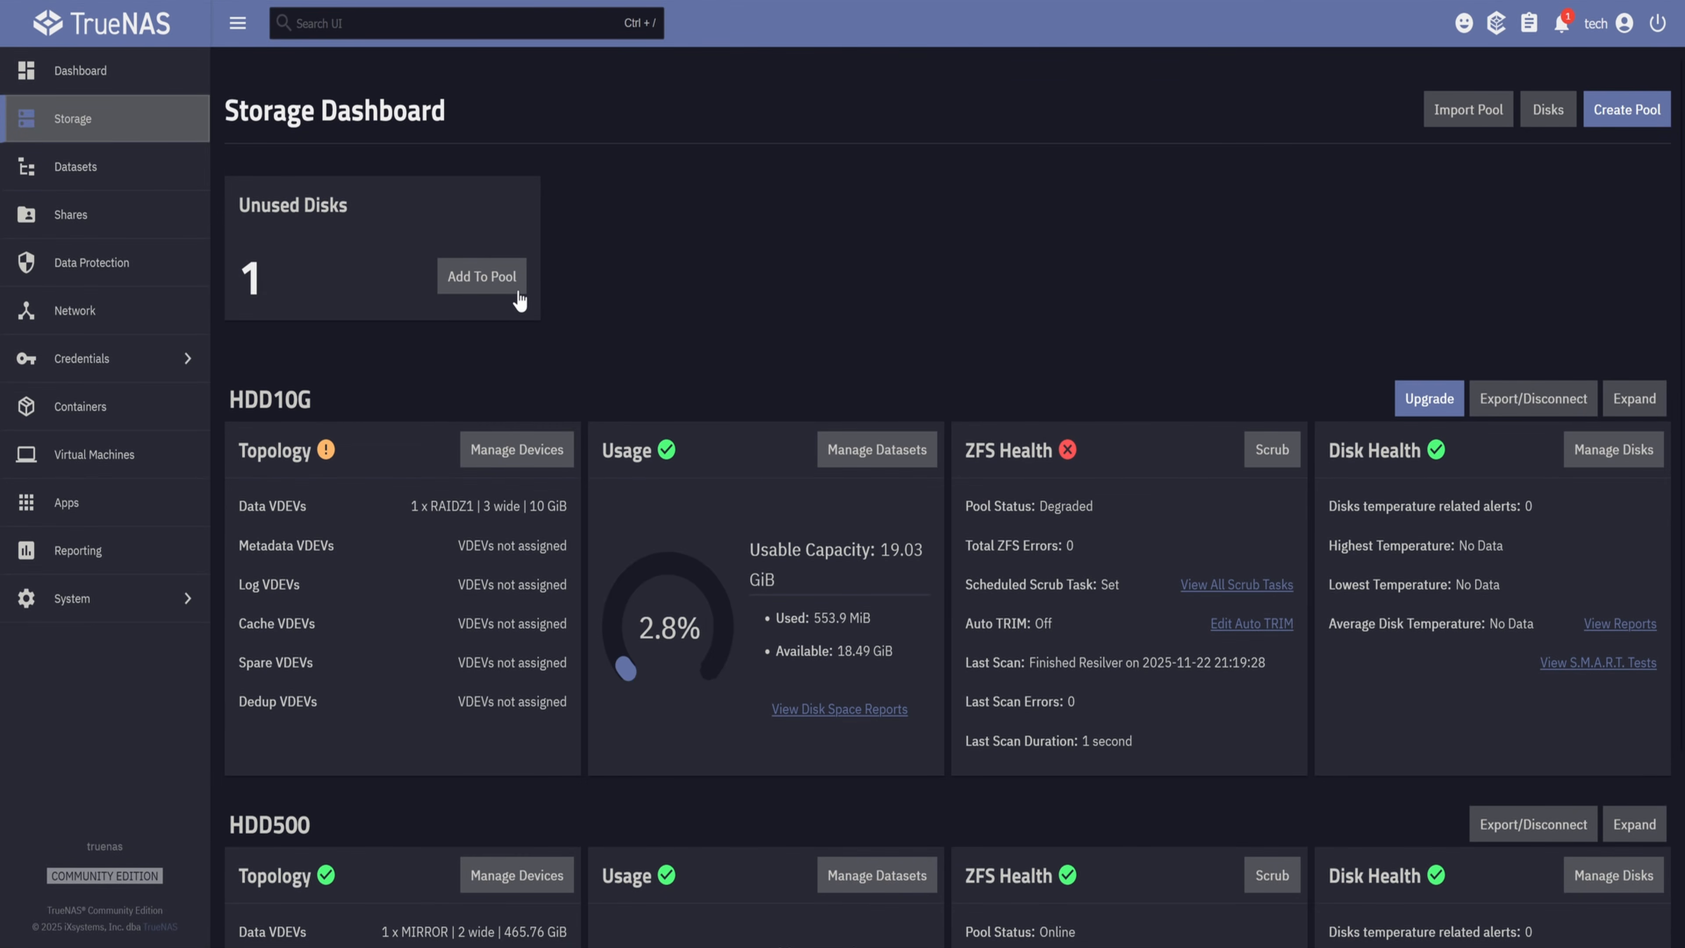
Step: Switch to TrueNAS and replace the removed disk in the HDD10G pool's RAIDZ1 vdev with sdf (10 GiB)
{"action": "left_click", "coordinate": [535, 449]}
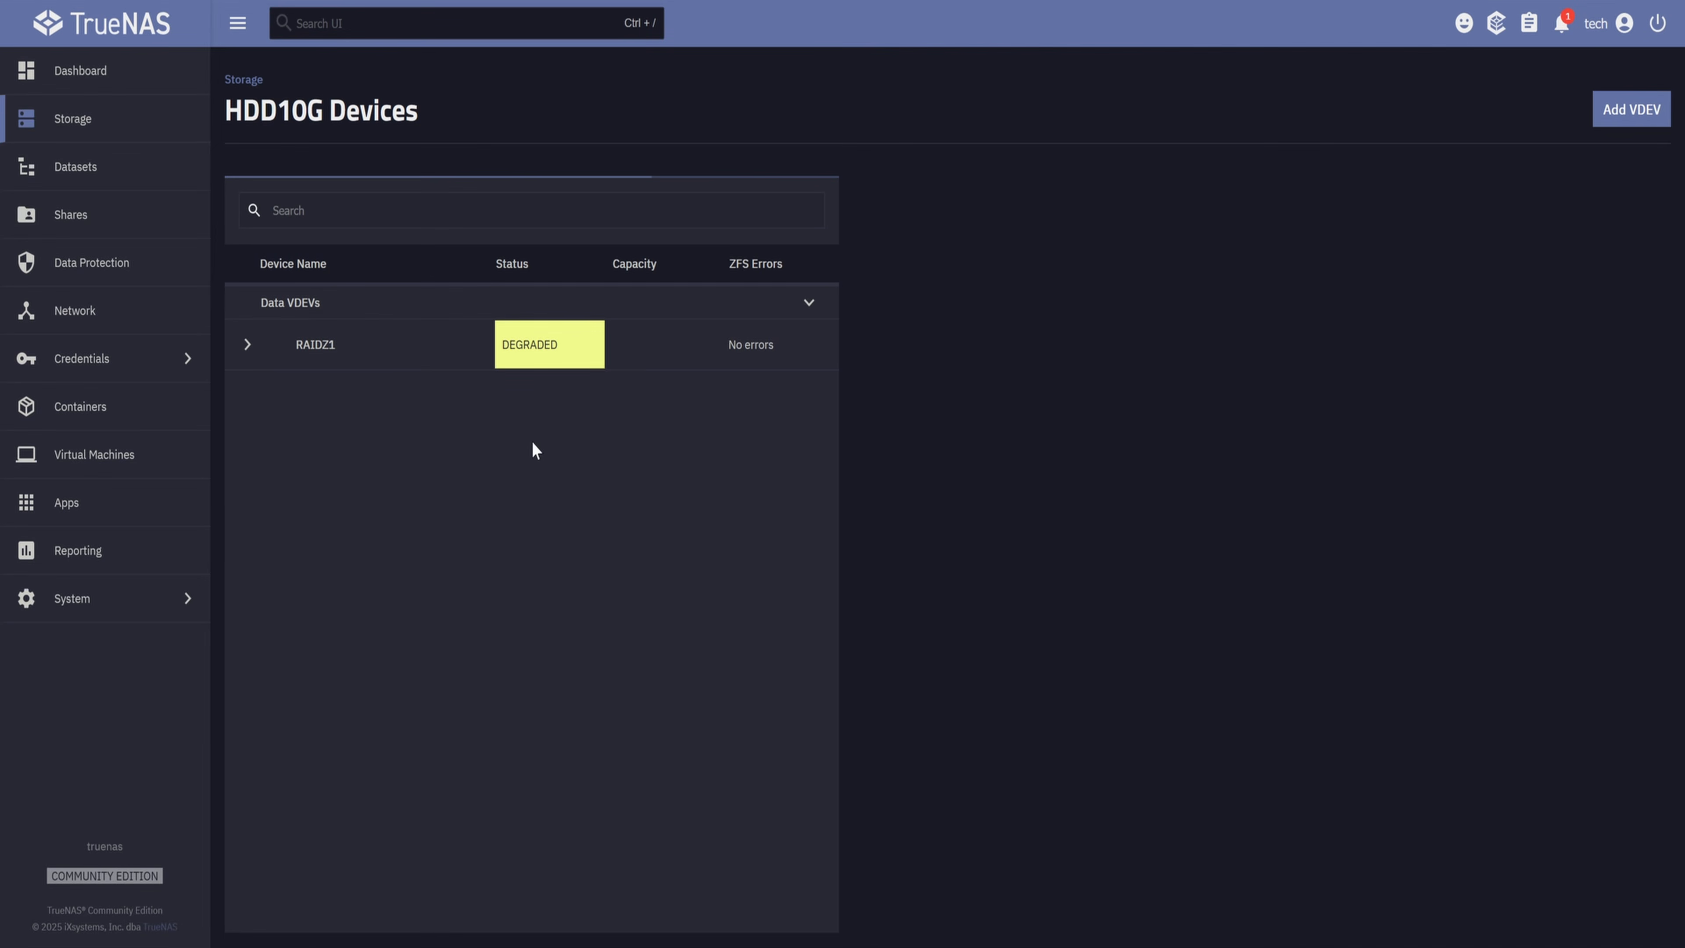
{"action": "left_click", "coordinate": [378, 353]}
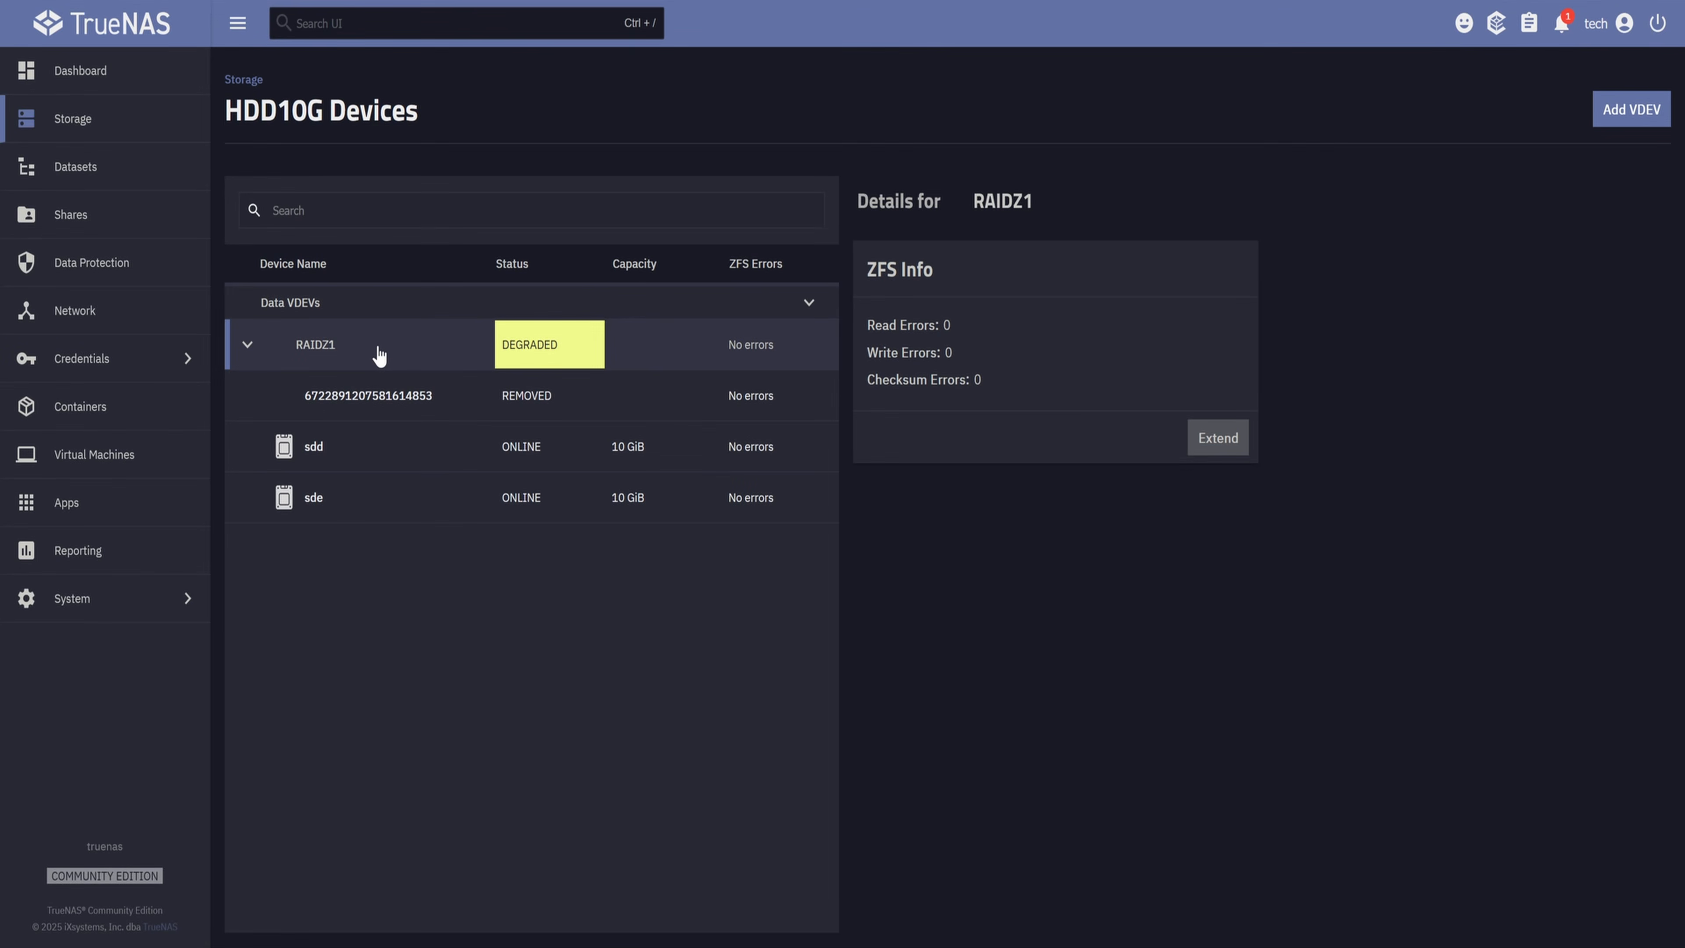
{"action": "left_click", "coordinate": [439, 412]}
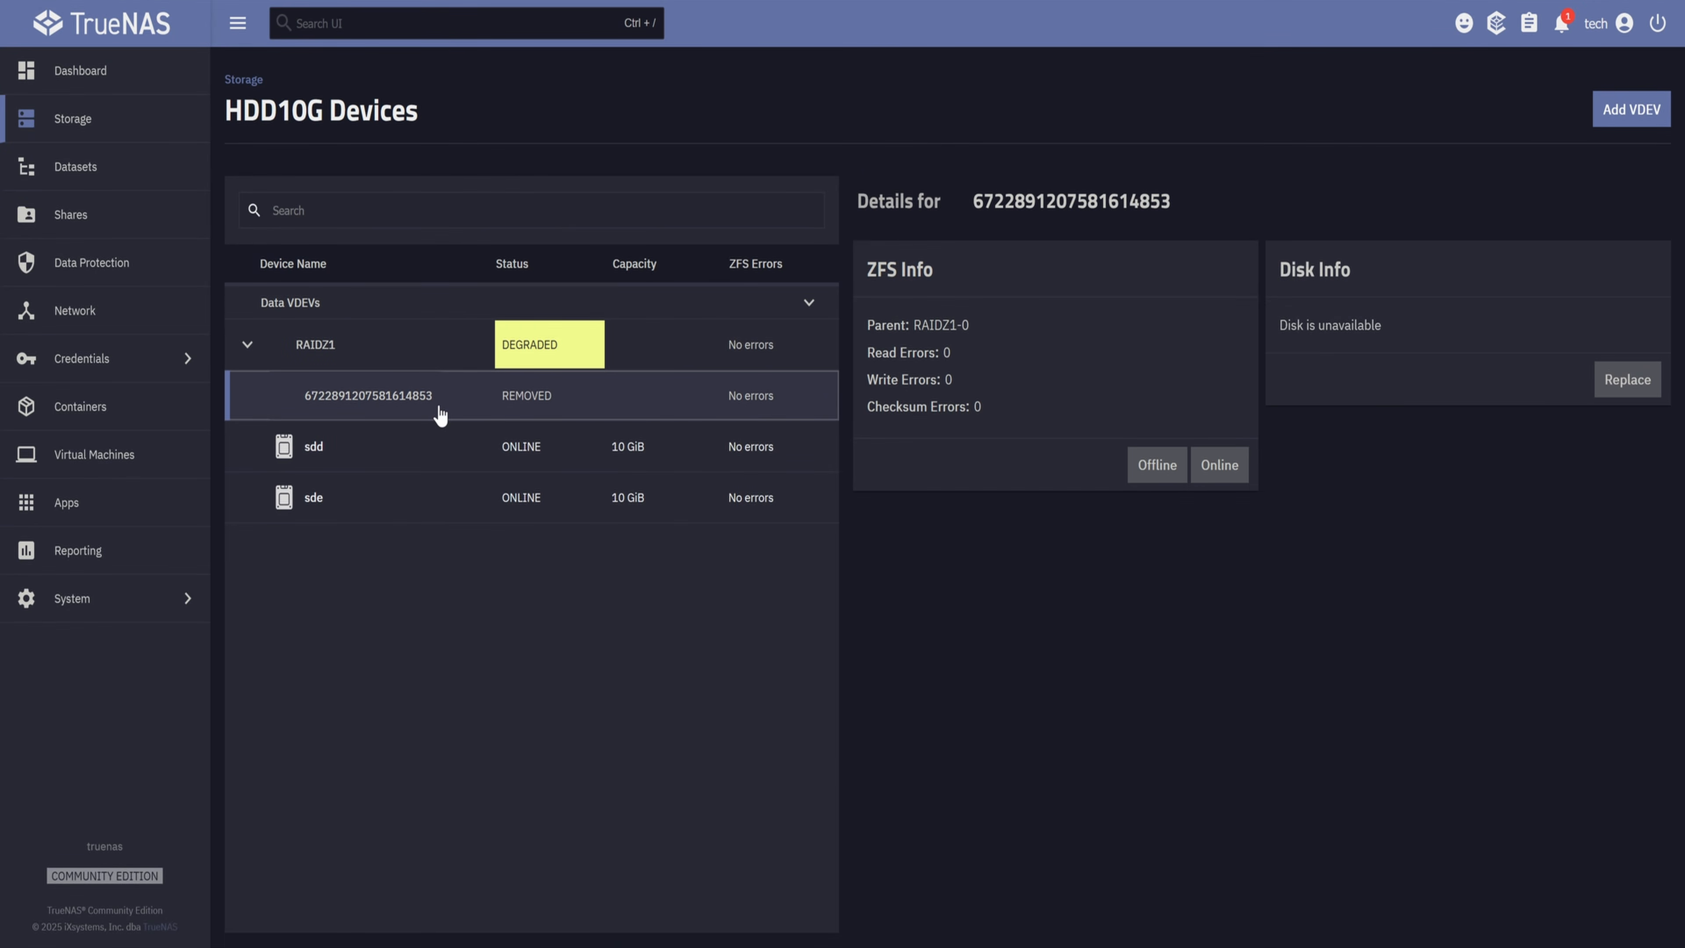
{"action": "left_click", "coordinate": [1625, 379]}
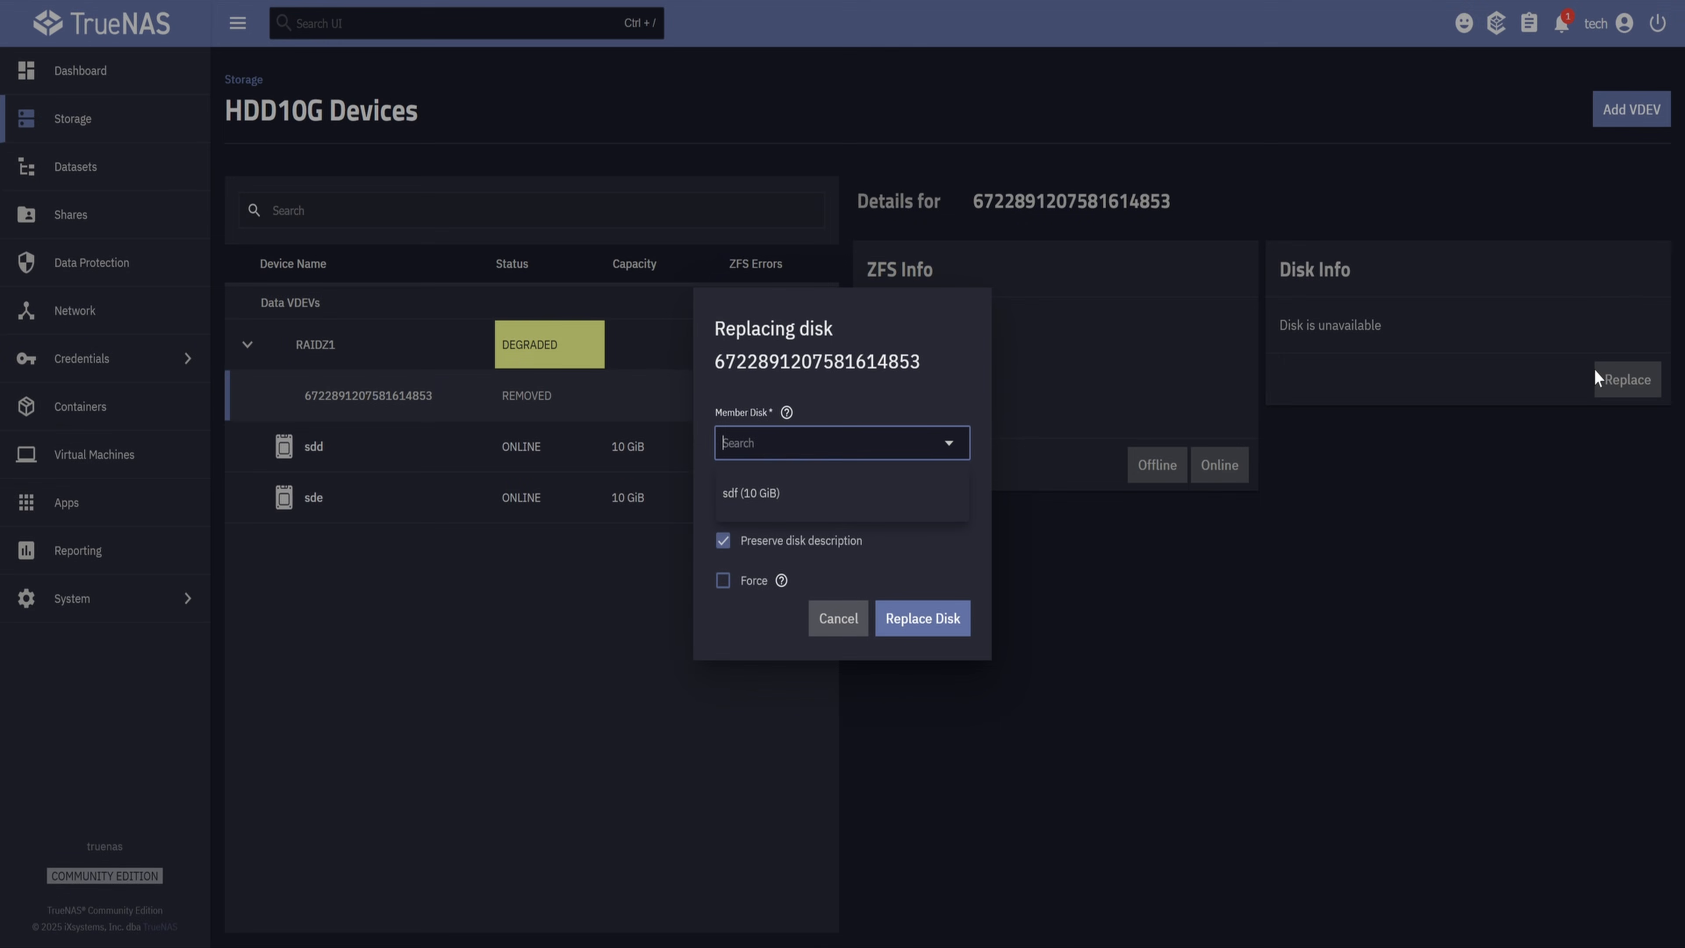
{"action": "left_click", "coordinate": [768, 493]}
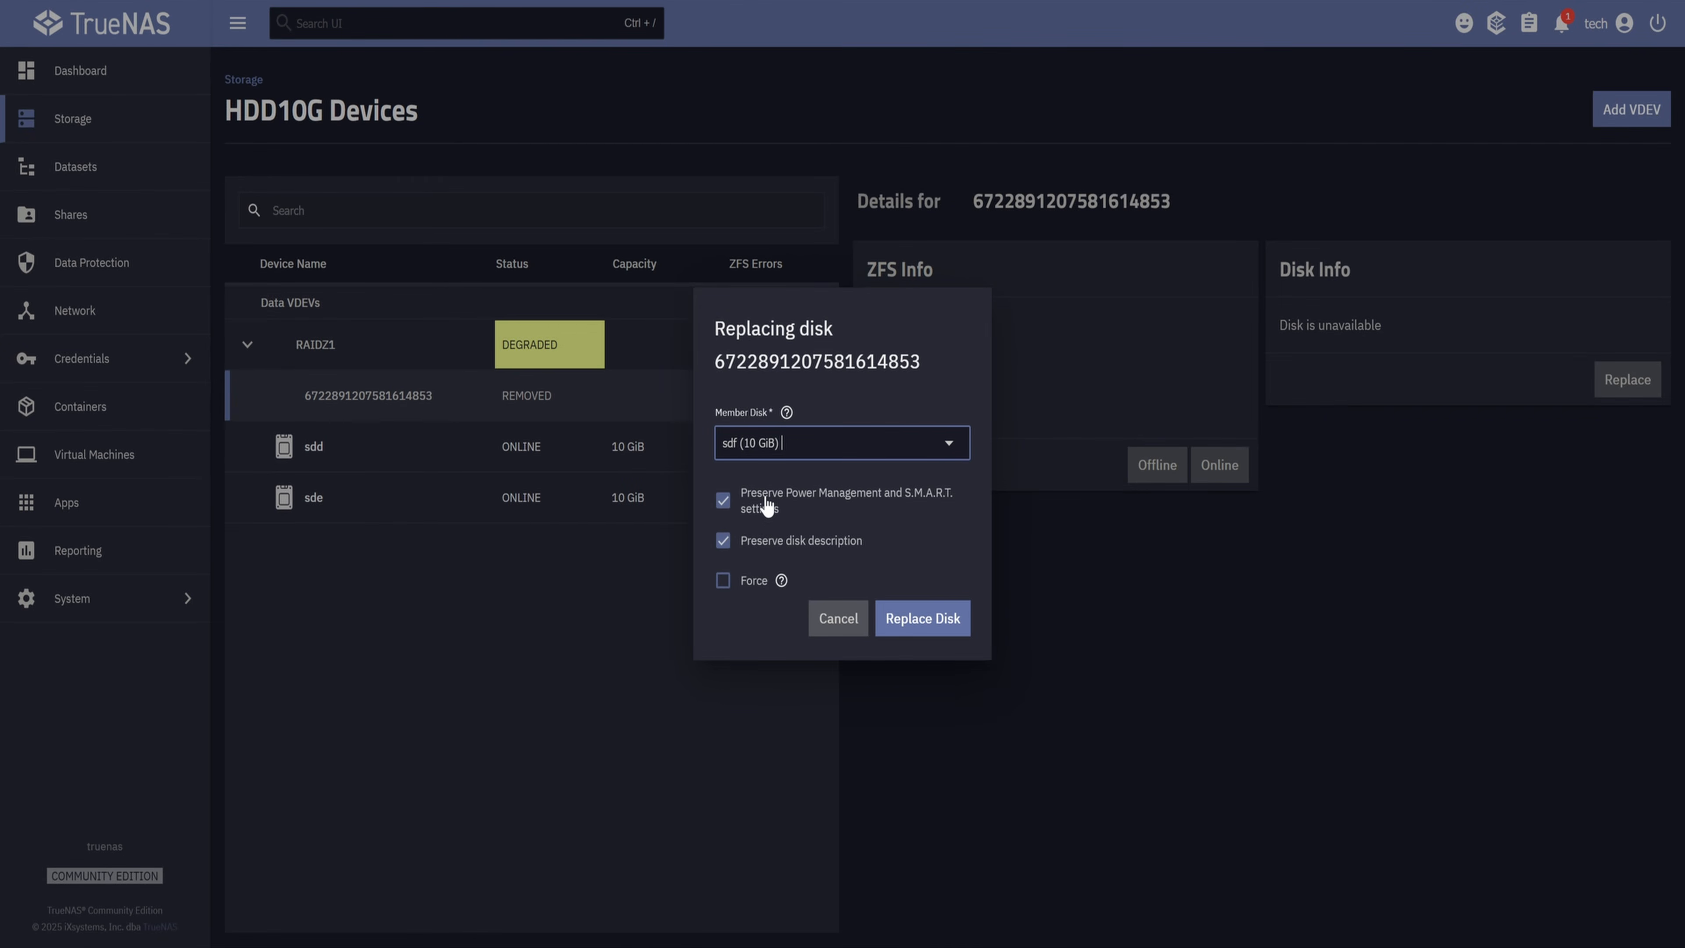
{"action": "left_click", "coordinate": [922, 619]}
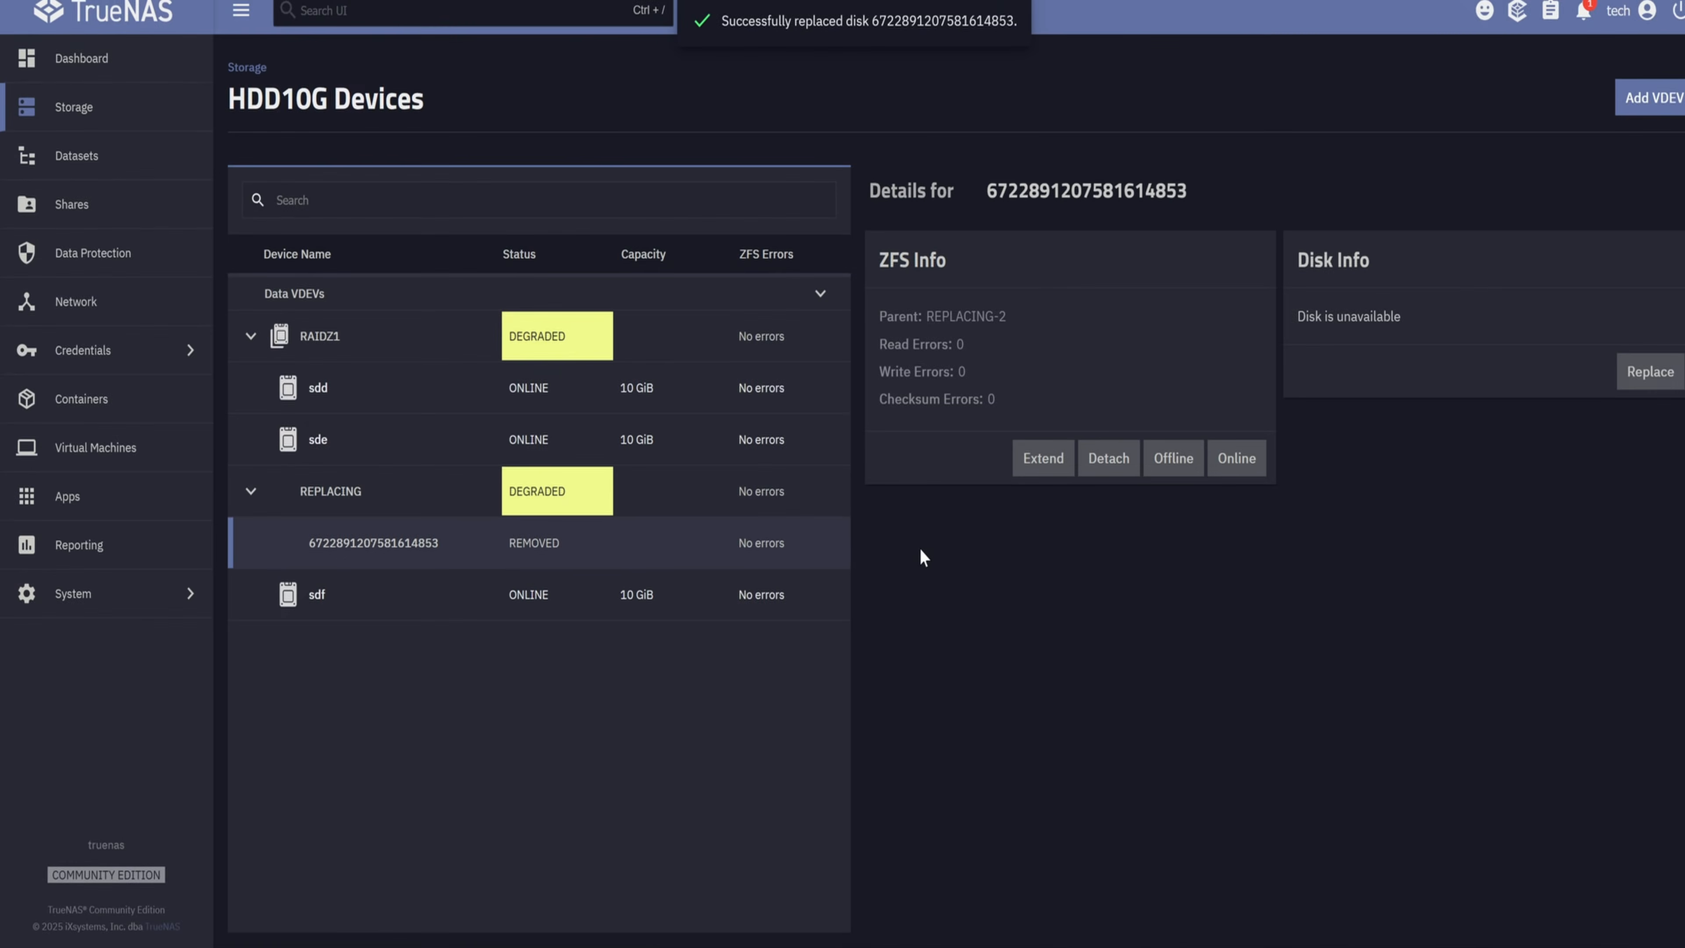
Step: Check the replacement disk sdf and the HDD10G pool's health, including the data protection tasks
{"action": "left_click", "coordinate": [610, 613]}
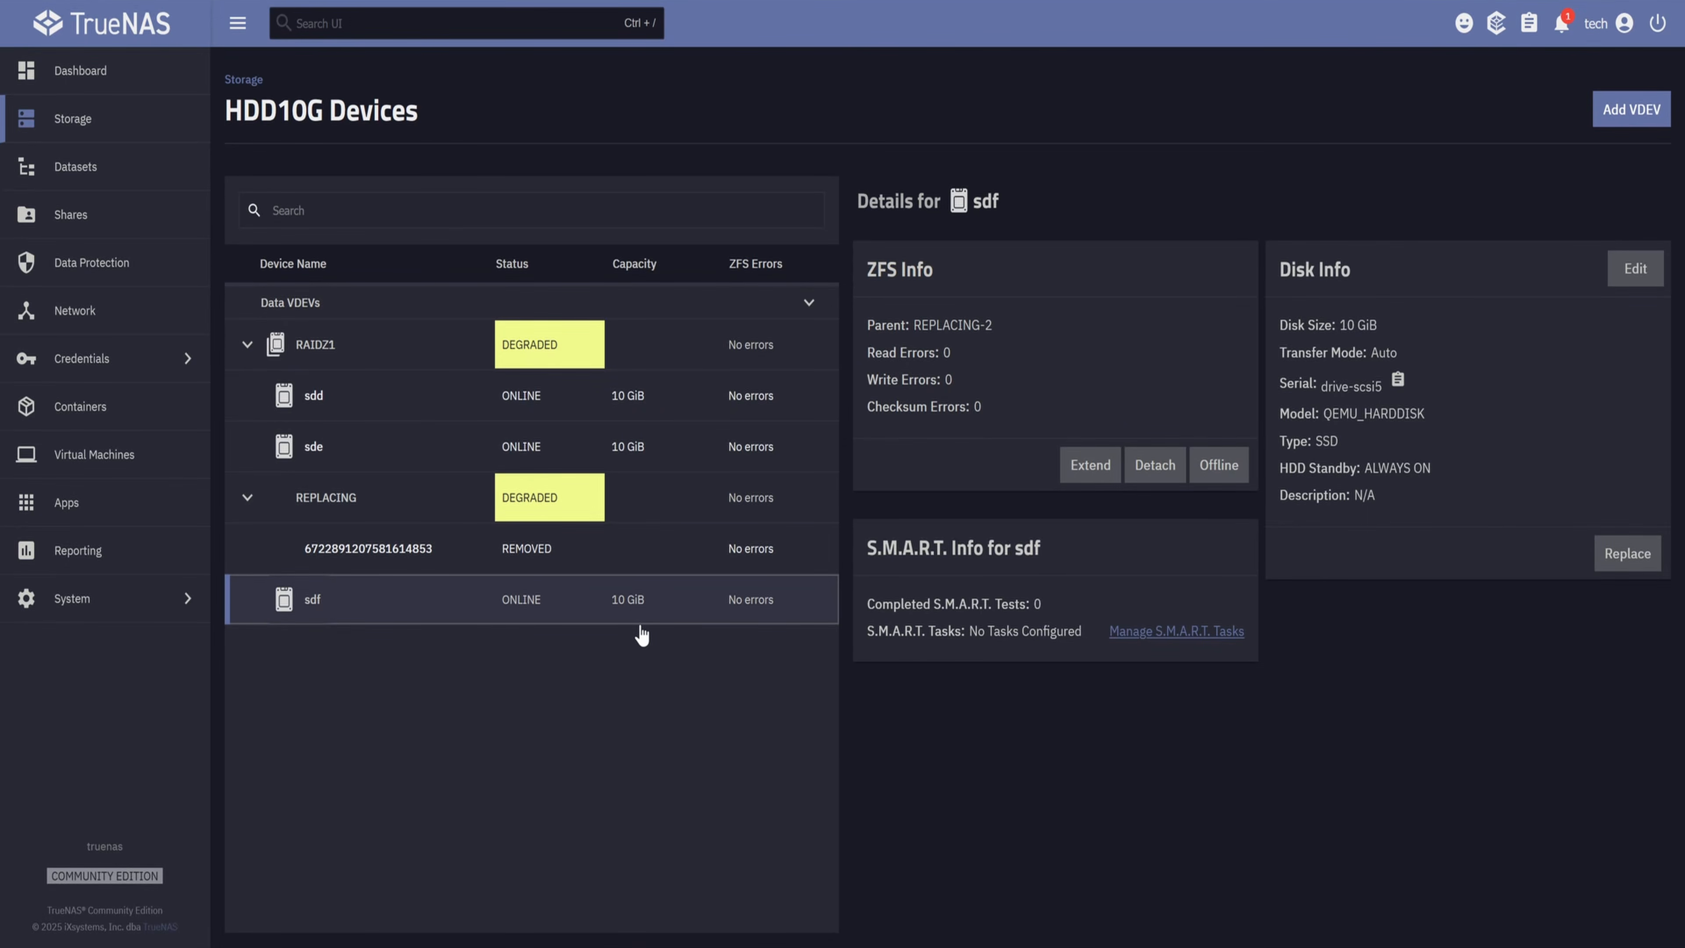
{"action": "left_click", "coordinate": [66, 135]}
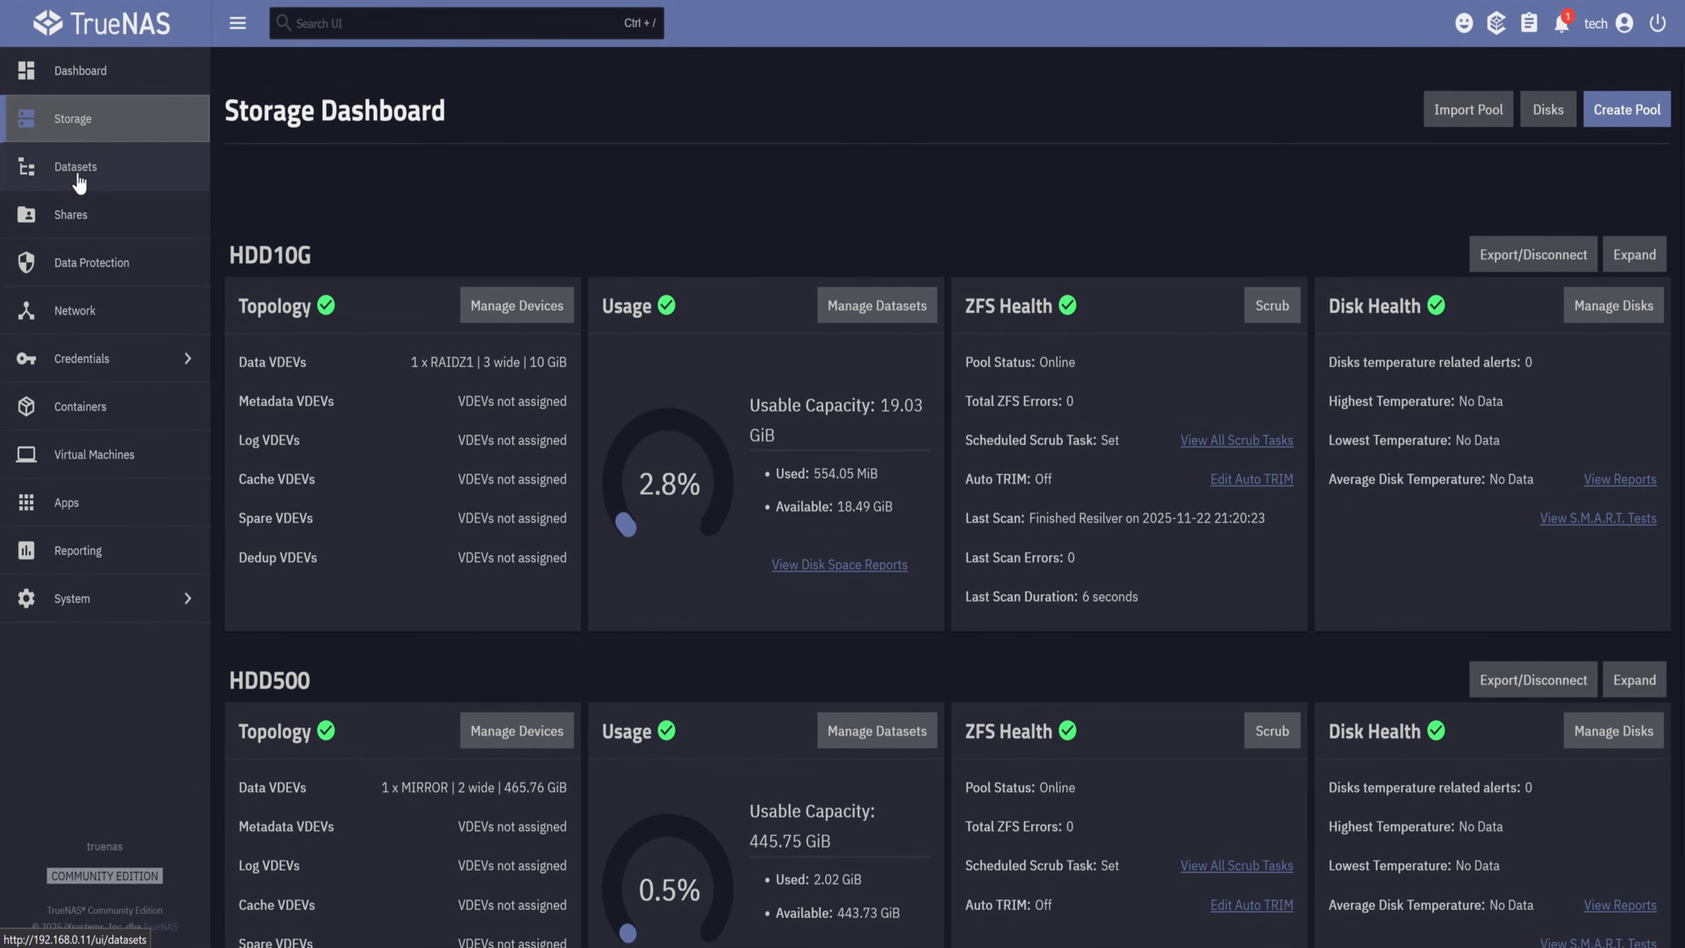
{"action": "left_click", "coordinate": [83, 272]}
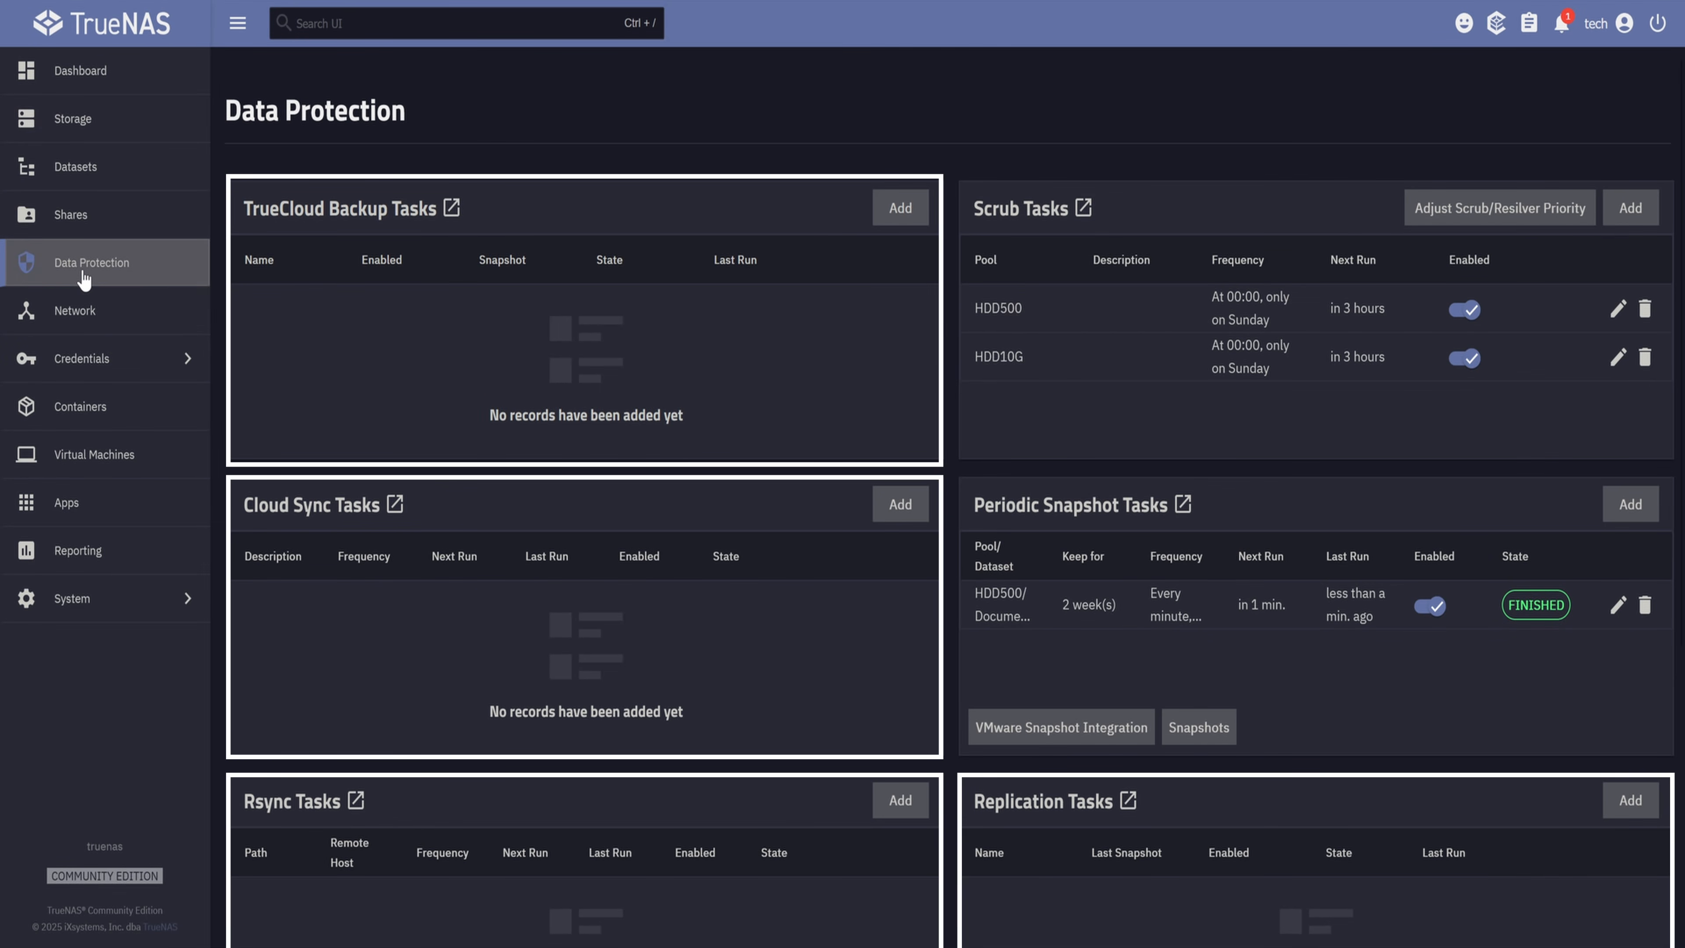
{"action": "left_click", "coordinate": [49, 126]}
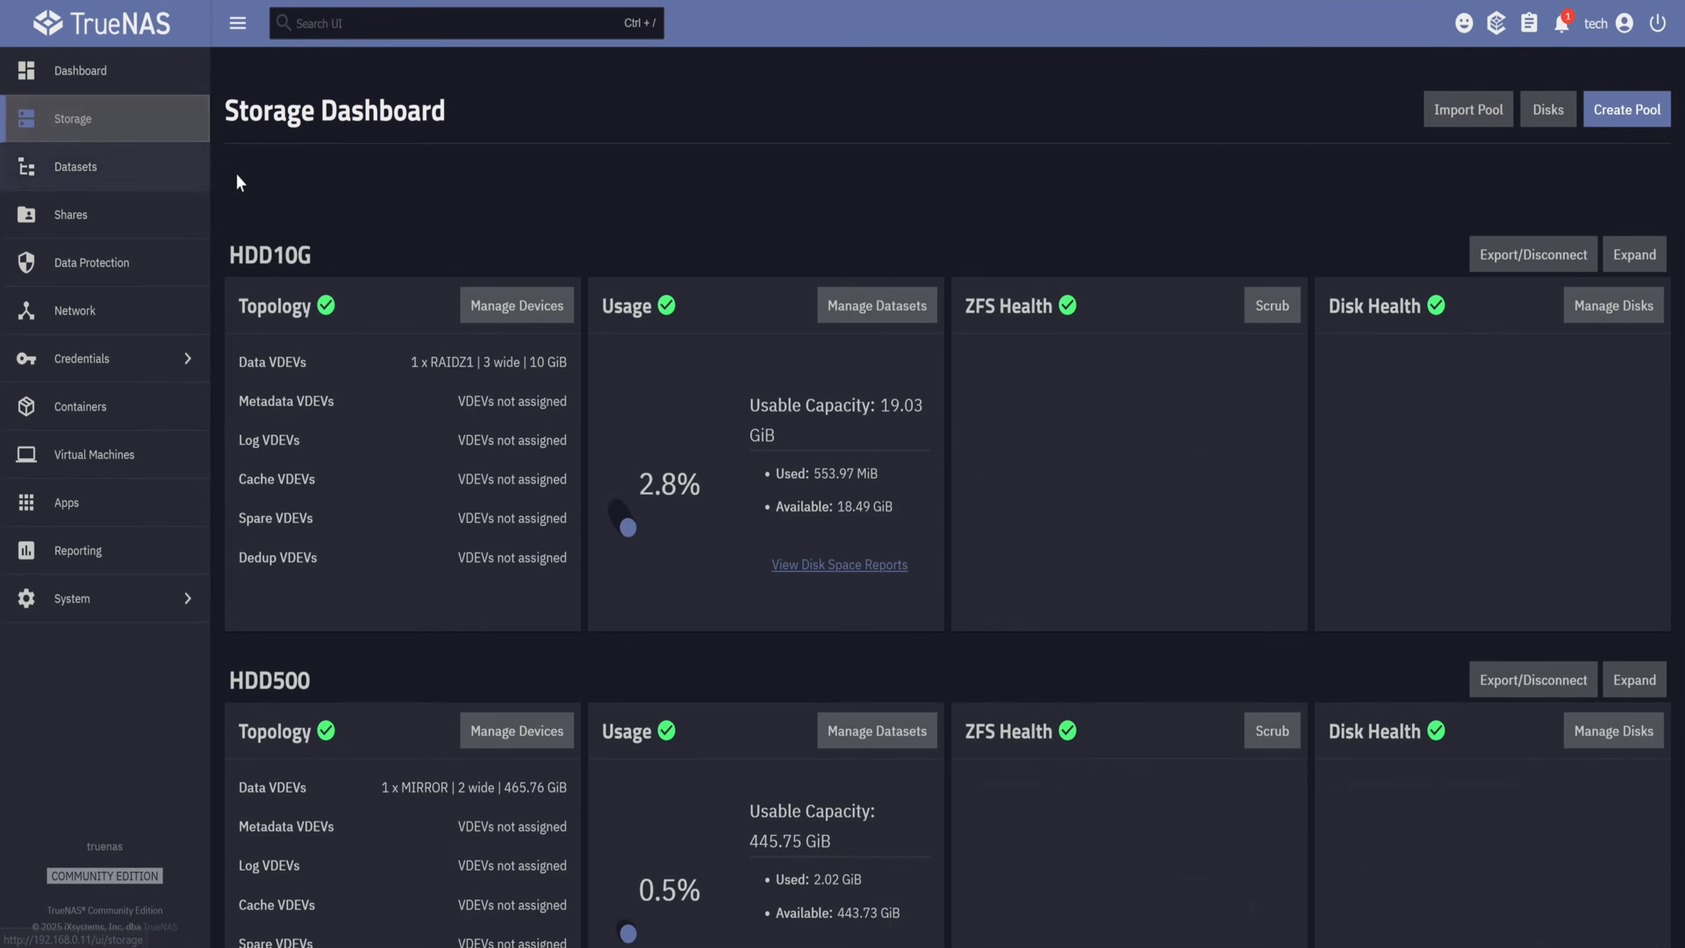
Step: Examine the status of the HDD10G pool's RAIDZ1 vdev and its member disks, and view the HDD10G dataset details
{"action": "left_click", "coordinate": [530, 306]}
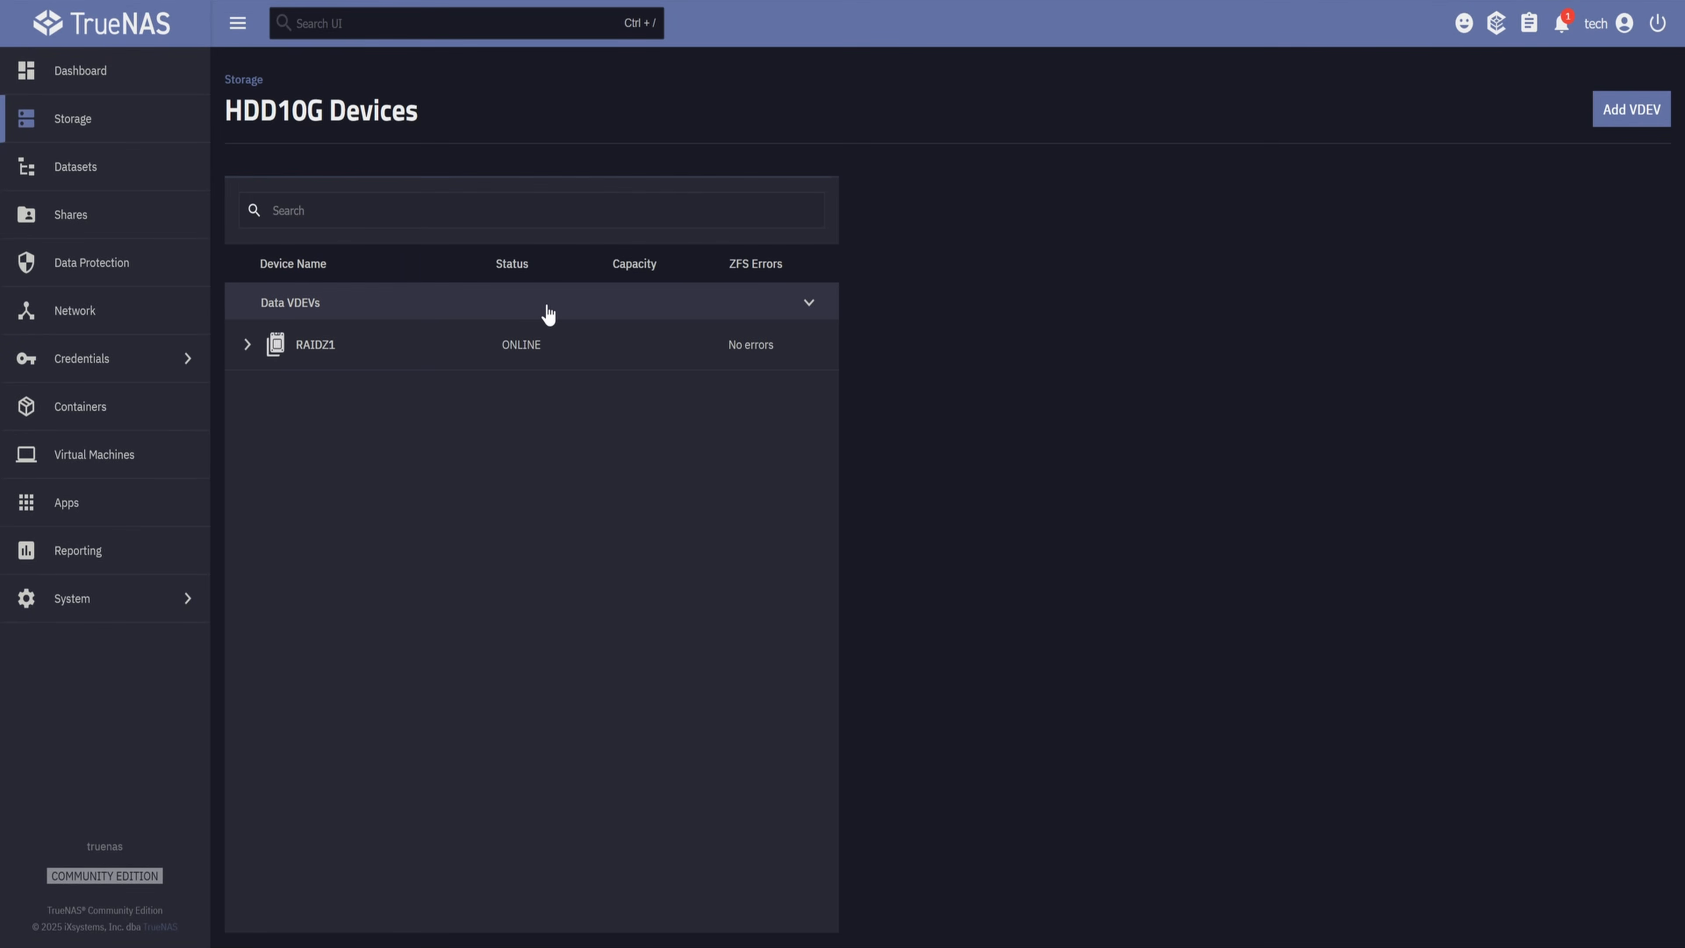
{"action": "left_click", "coordinate": [483, 347]}
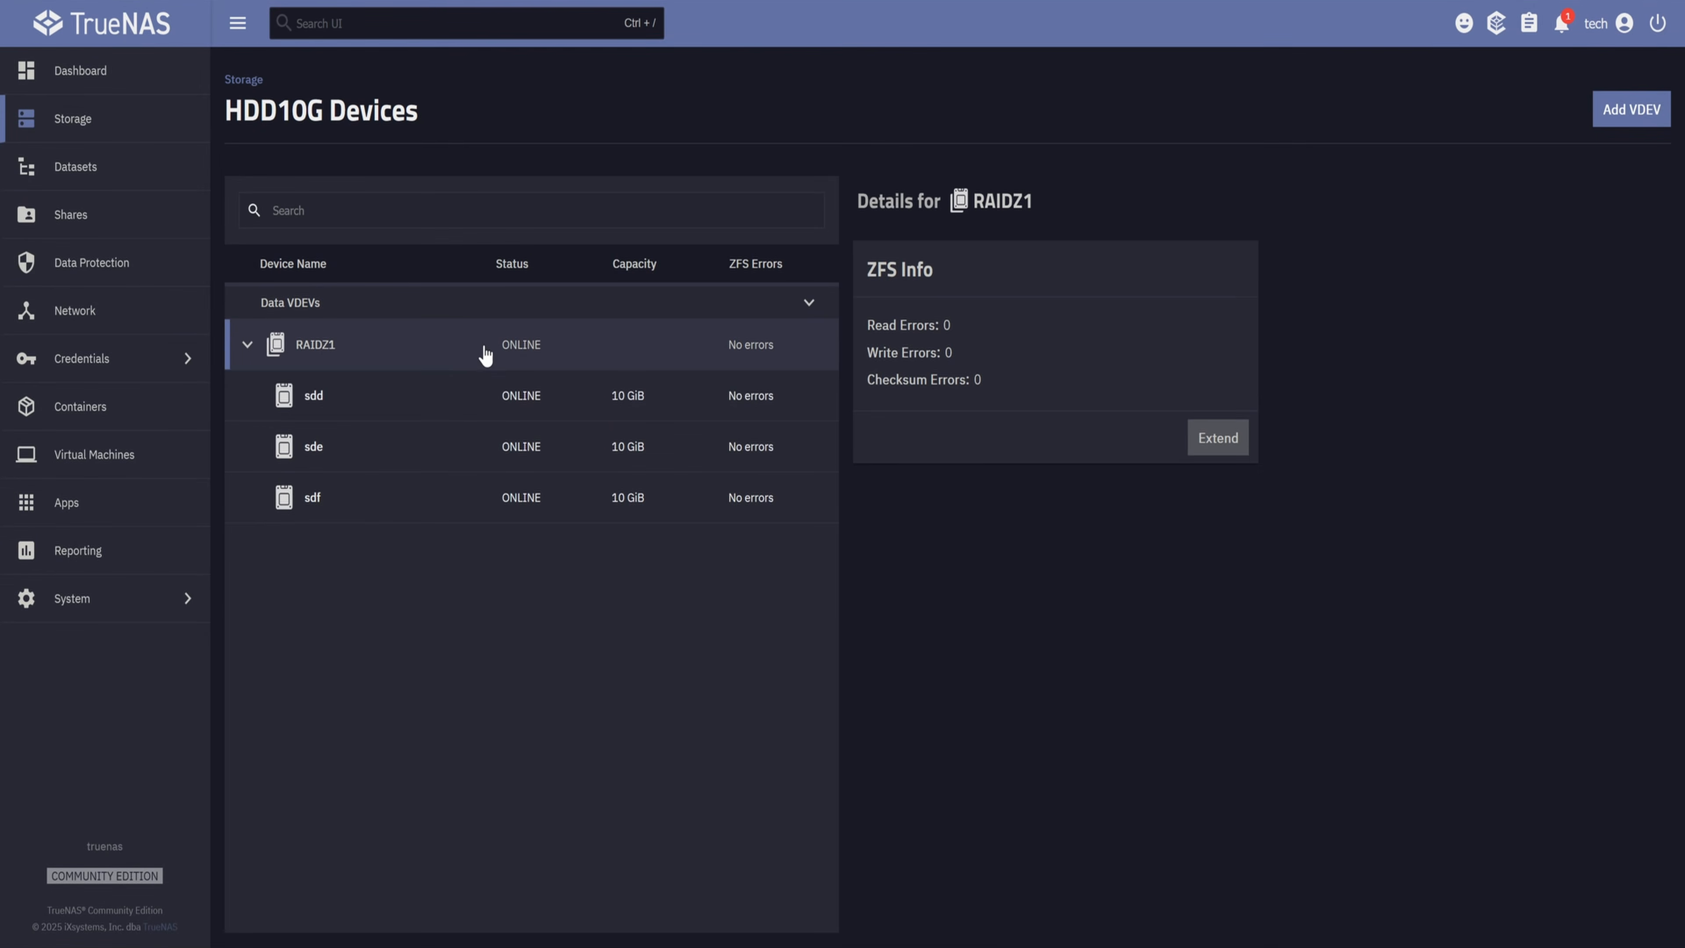
{"action": "left_click", "coordinate": [494, 400]}
{"action": "left_click", "coordinate": [486, 449]}
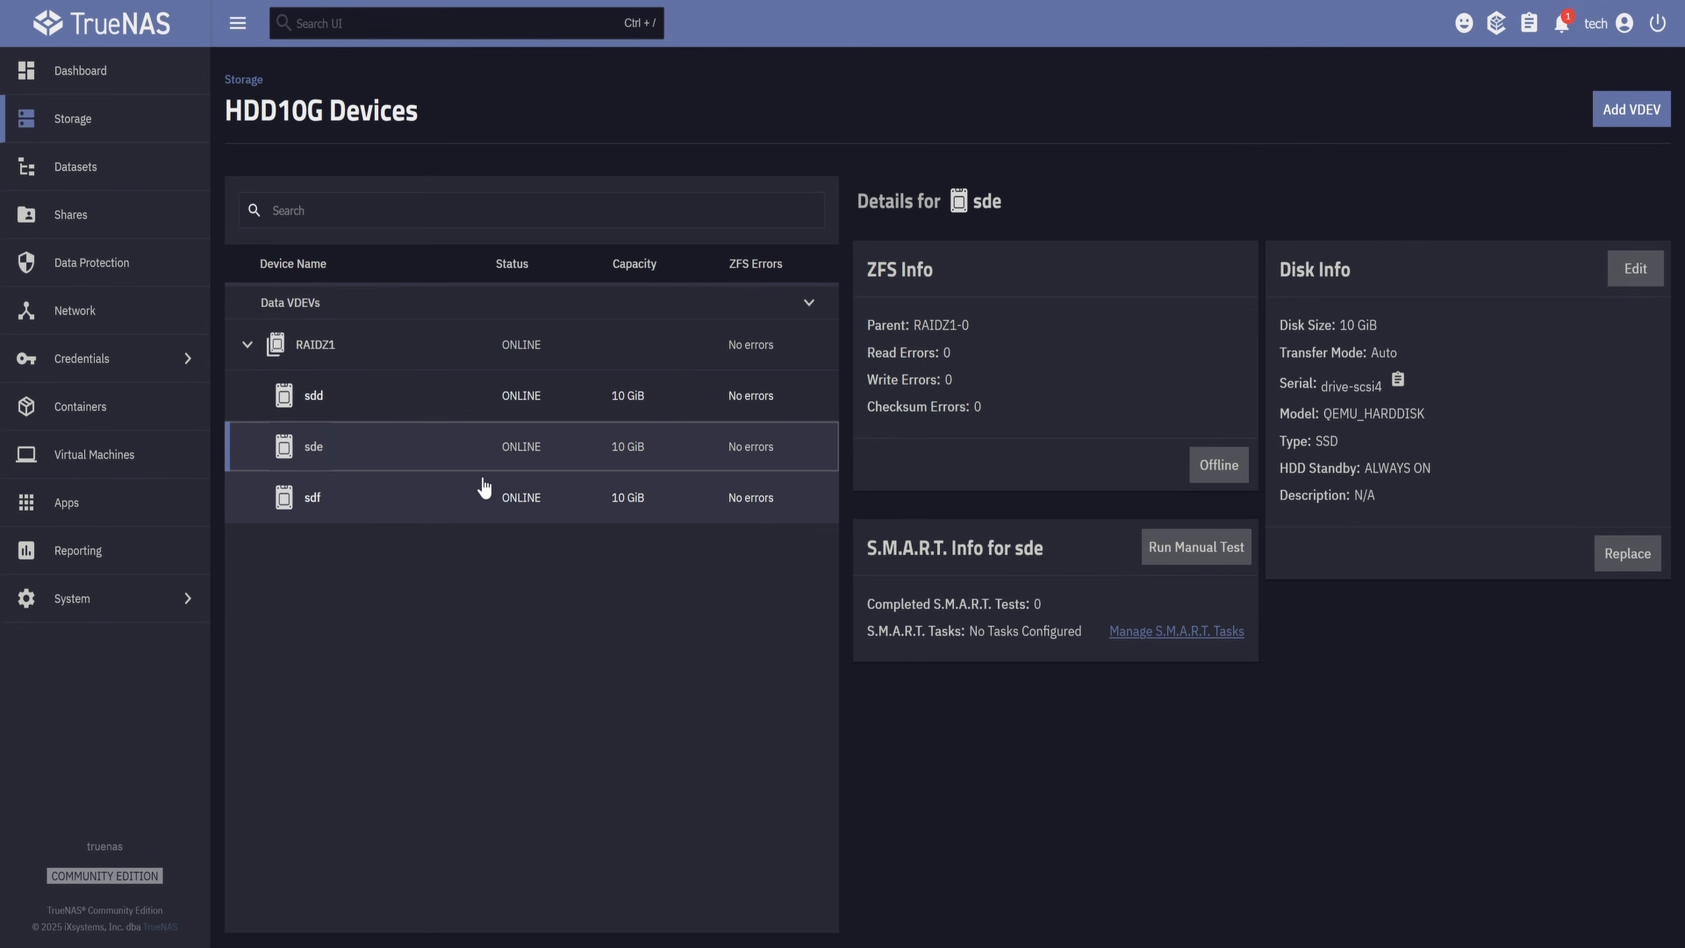
{"action": "left_click", "coordinate": [411, 377]}
{"action": "left_click", "coordinate": [412, 364]}
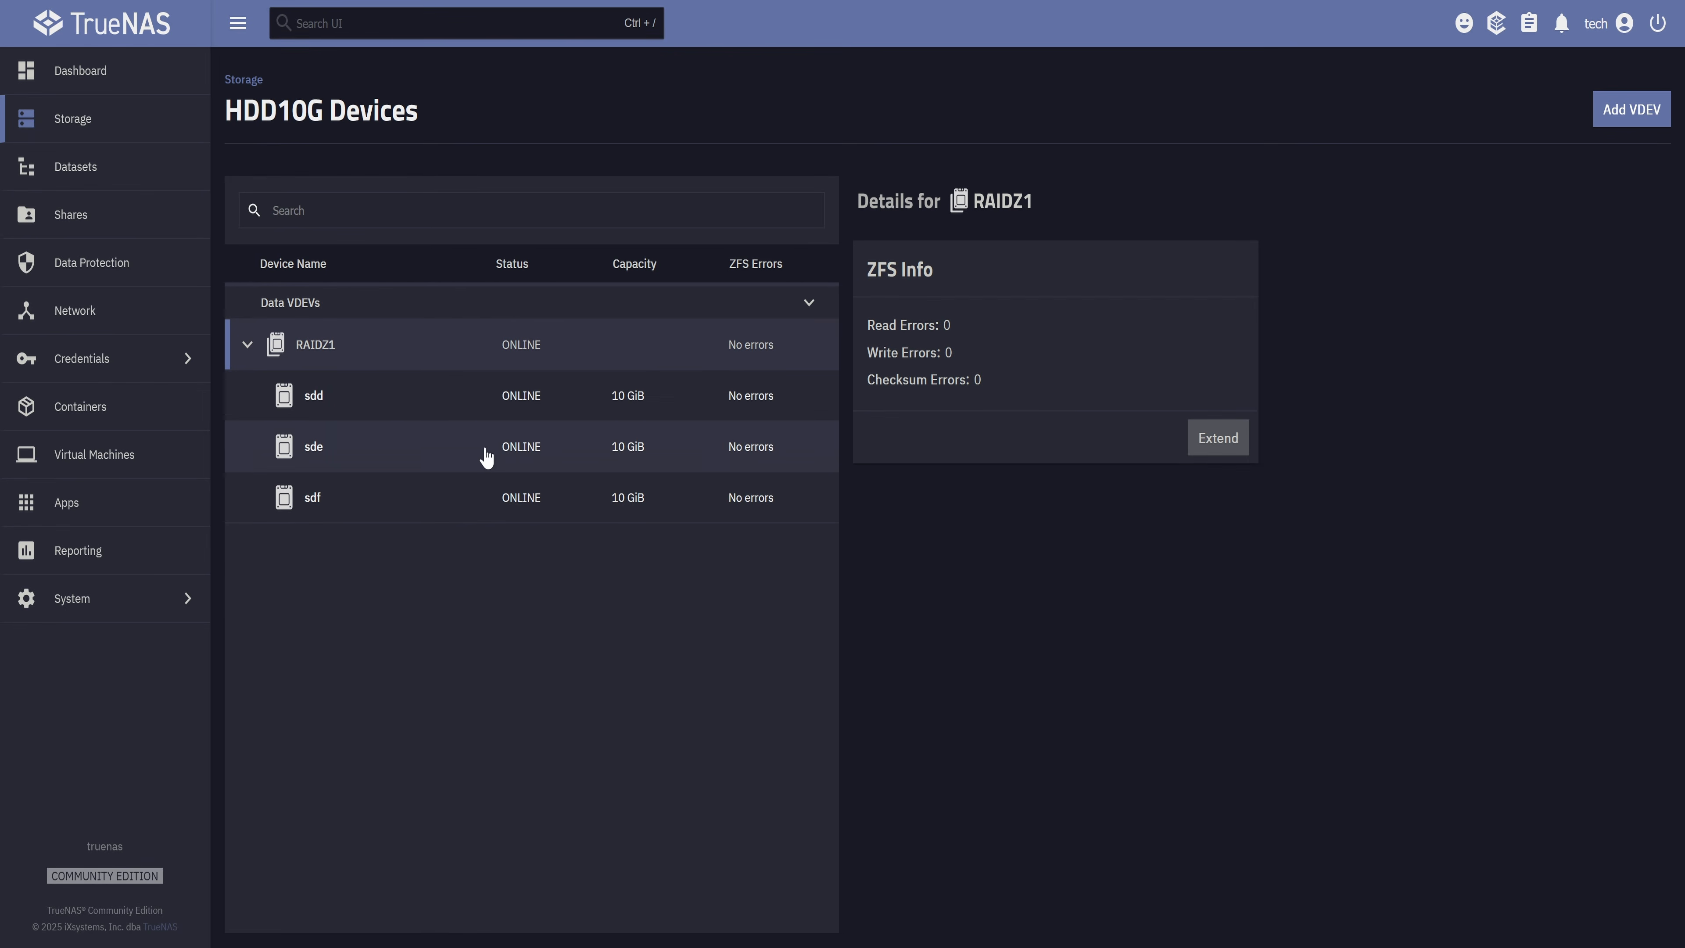
{"action": "left_click", "coordinate": [75, 167]}
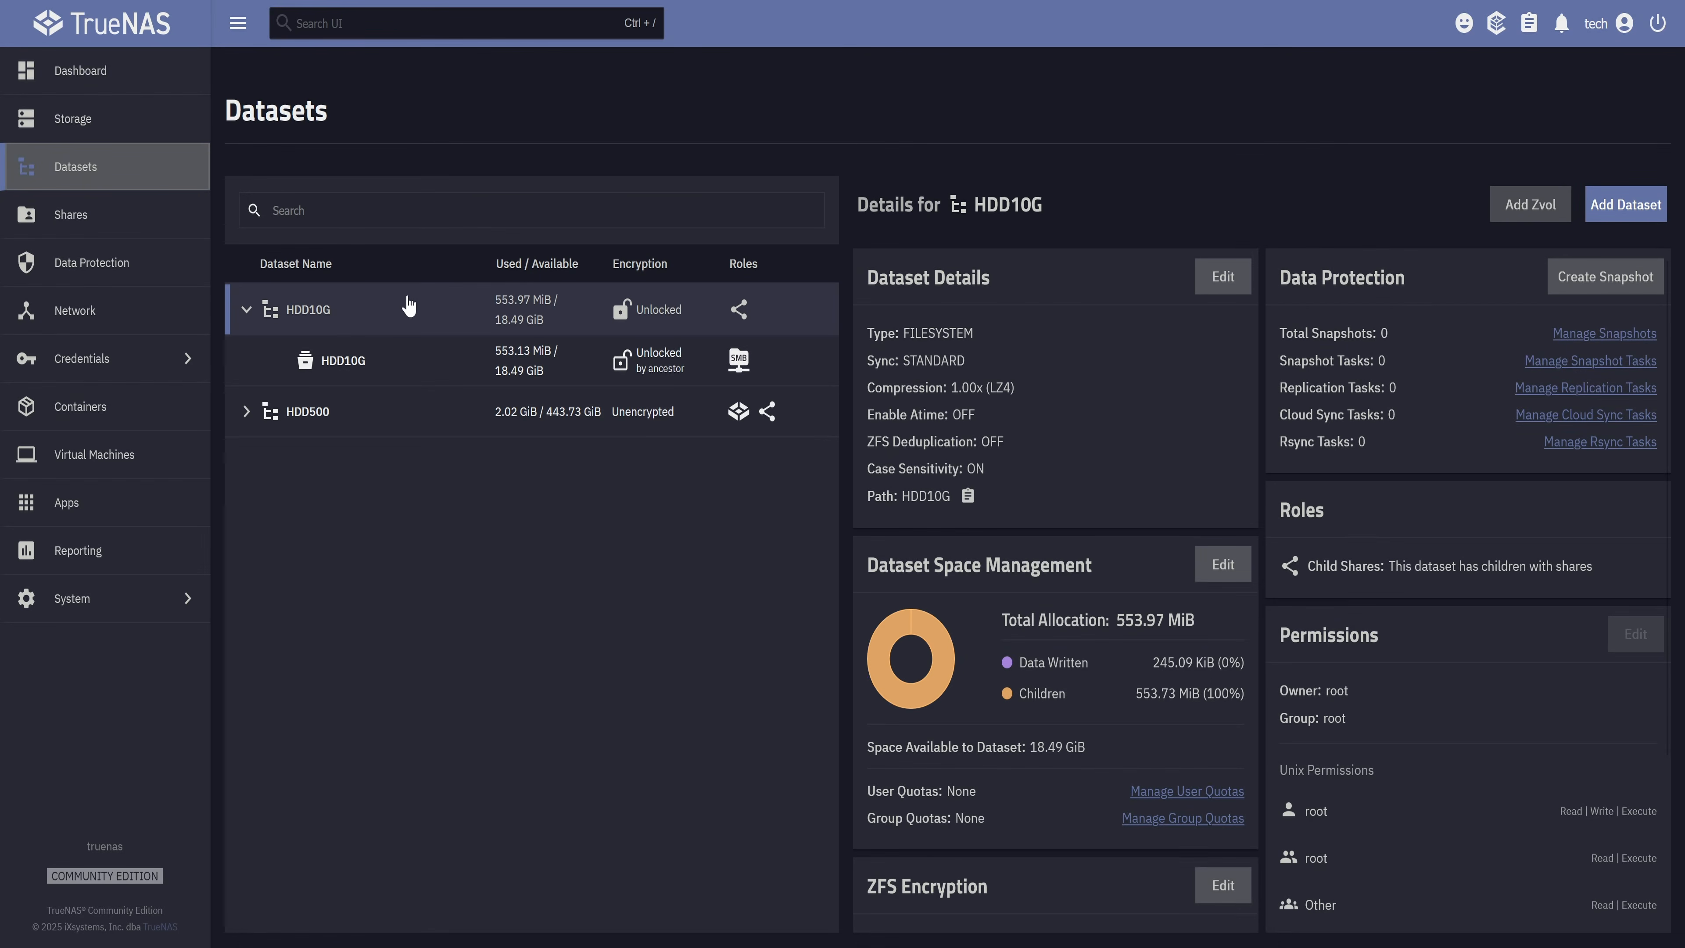
Step: Export/disconnect the HDD10G pool, destroying its data and deleting its saved configurations, with HDD10G entered as the confirmation
{"action": "left_click", "coordinate": [85, 126]}
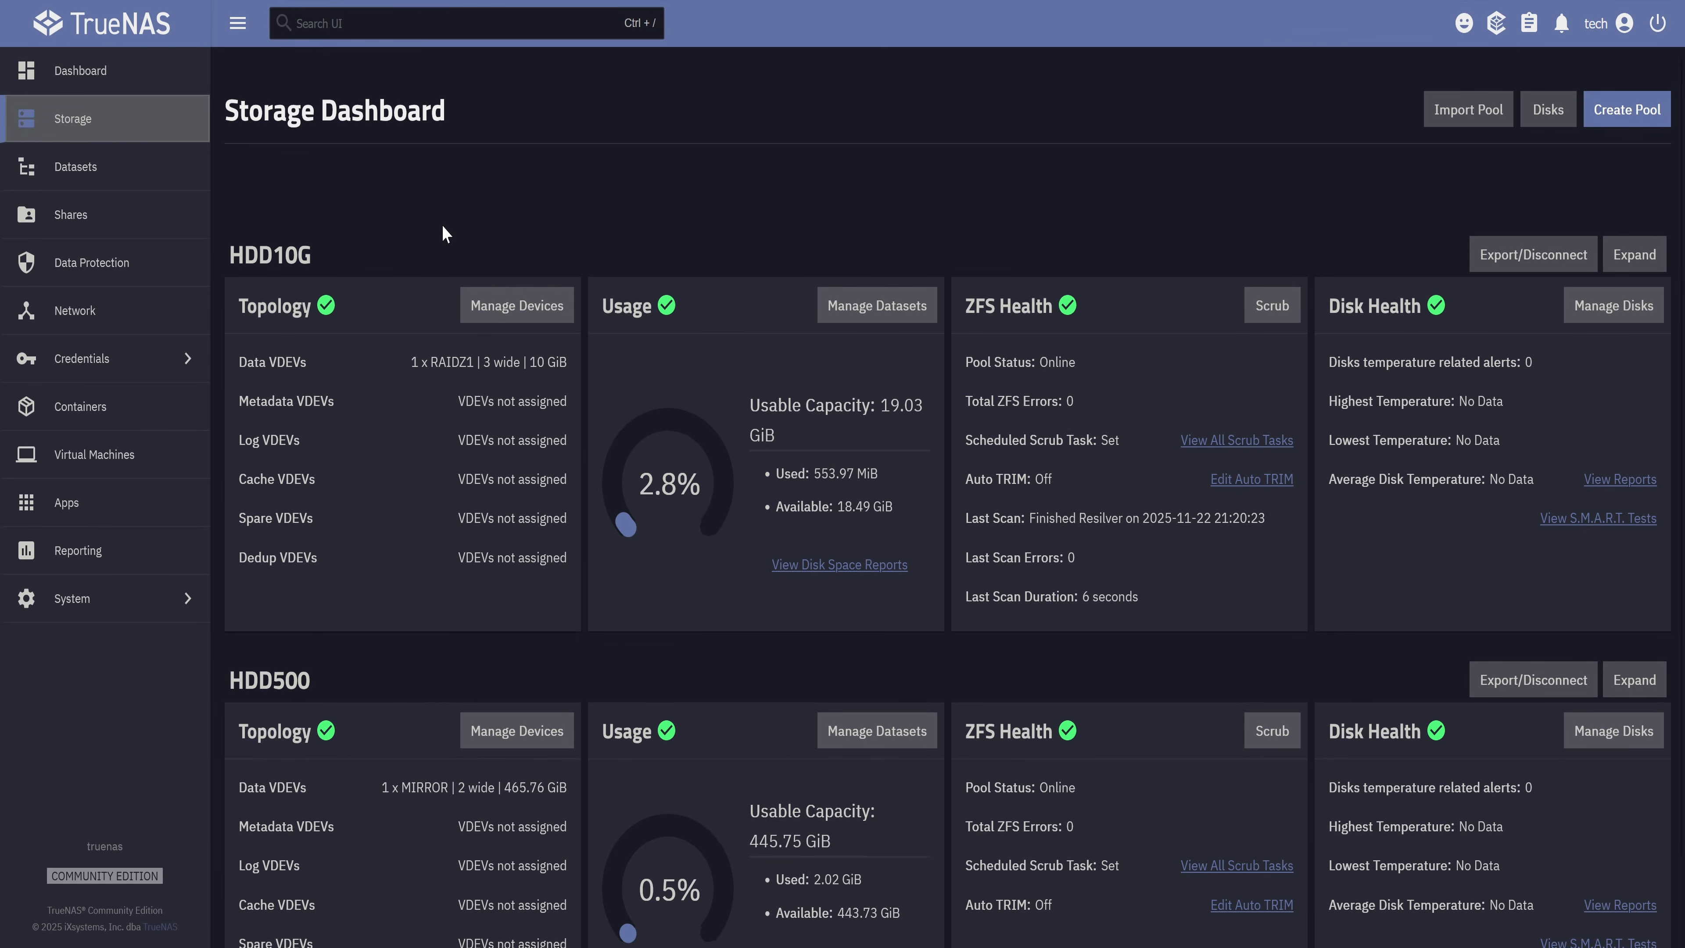
{"action": "left_click", "coordinate": [1533, 254]}
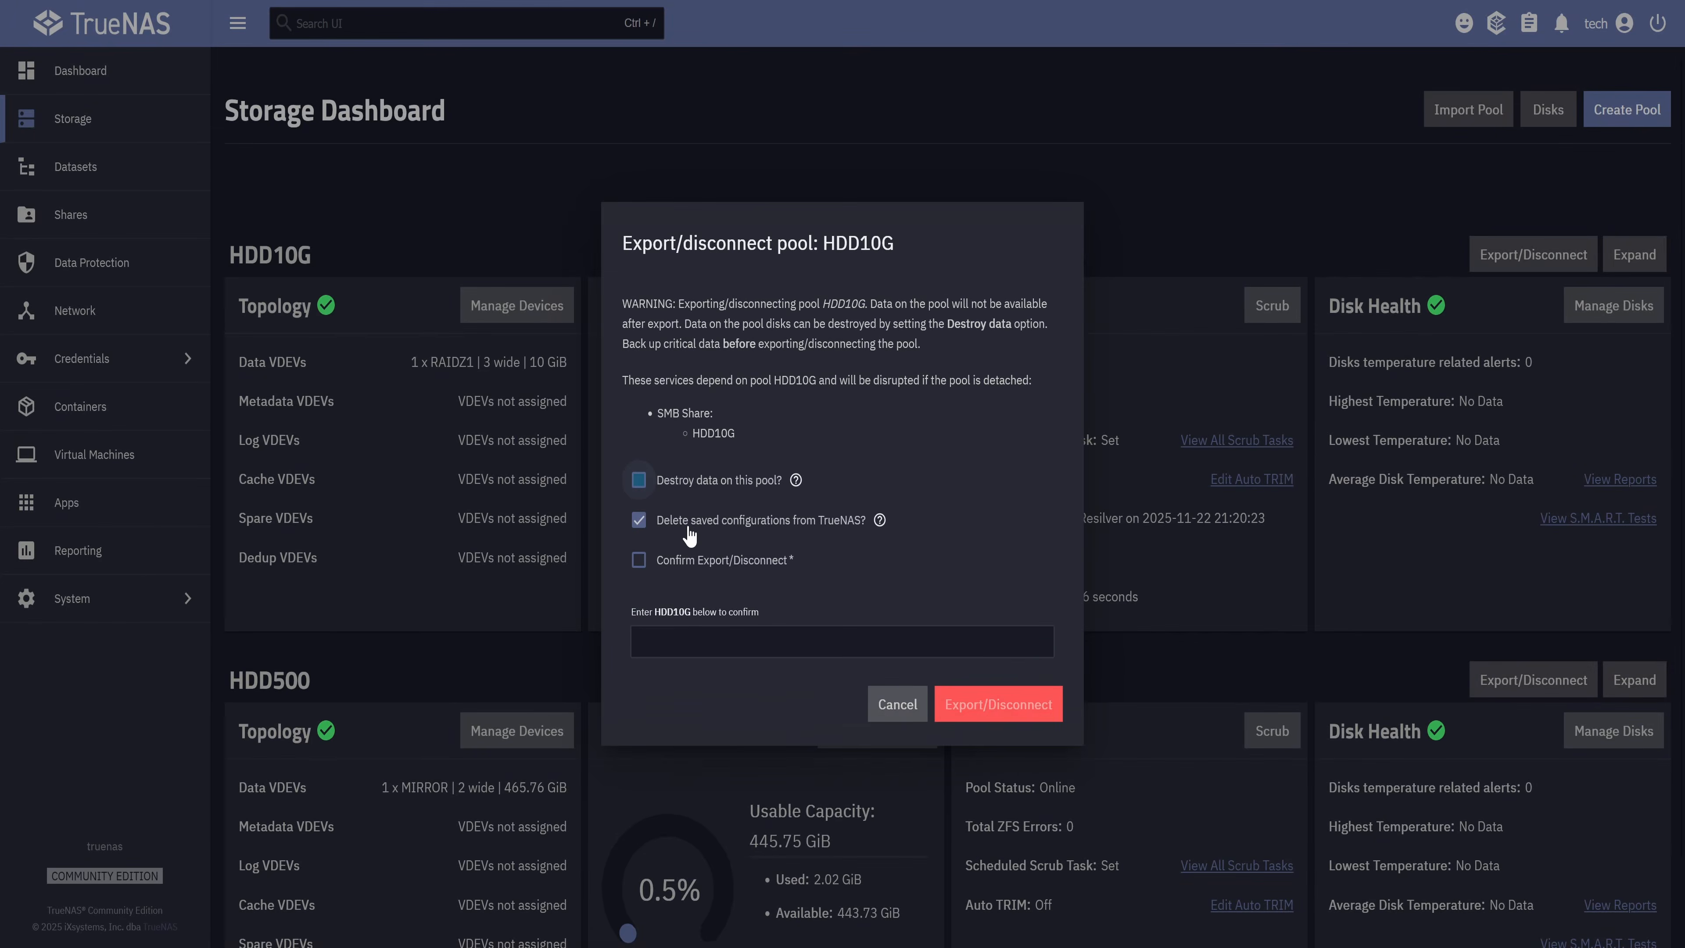
{"action": "left_click_drag", "start_coordinate": [654, 612], "coordinate": [671, 611]}
{"action": "key", "text": "ctrl+c"}
{"action": "left_click", "coordinate": [693, 641]}
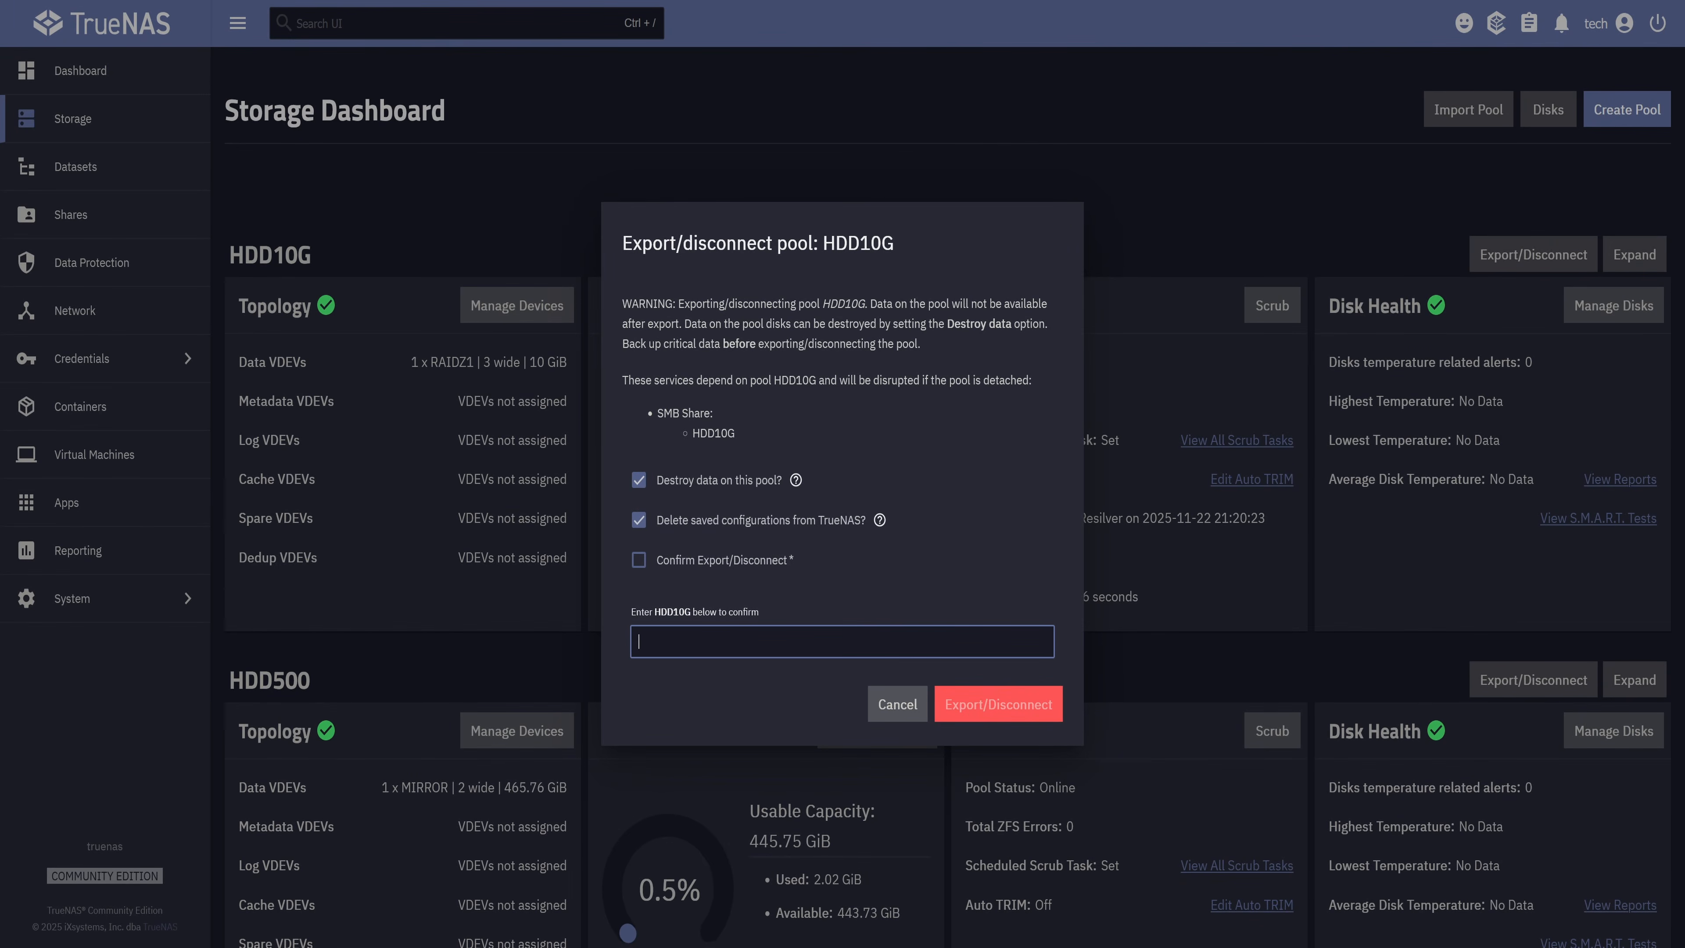
{"action": "key", "text": "ctrl+v"}
{"action": "left_click", "coordinate": [706, 561]}
{"action": "left_click", "coordinate": [996, 705]}
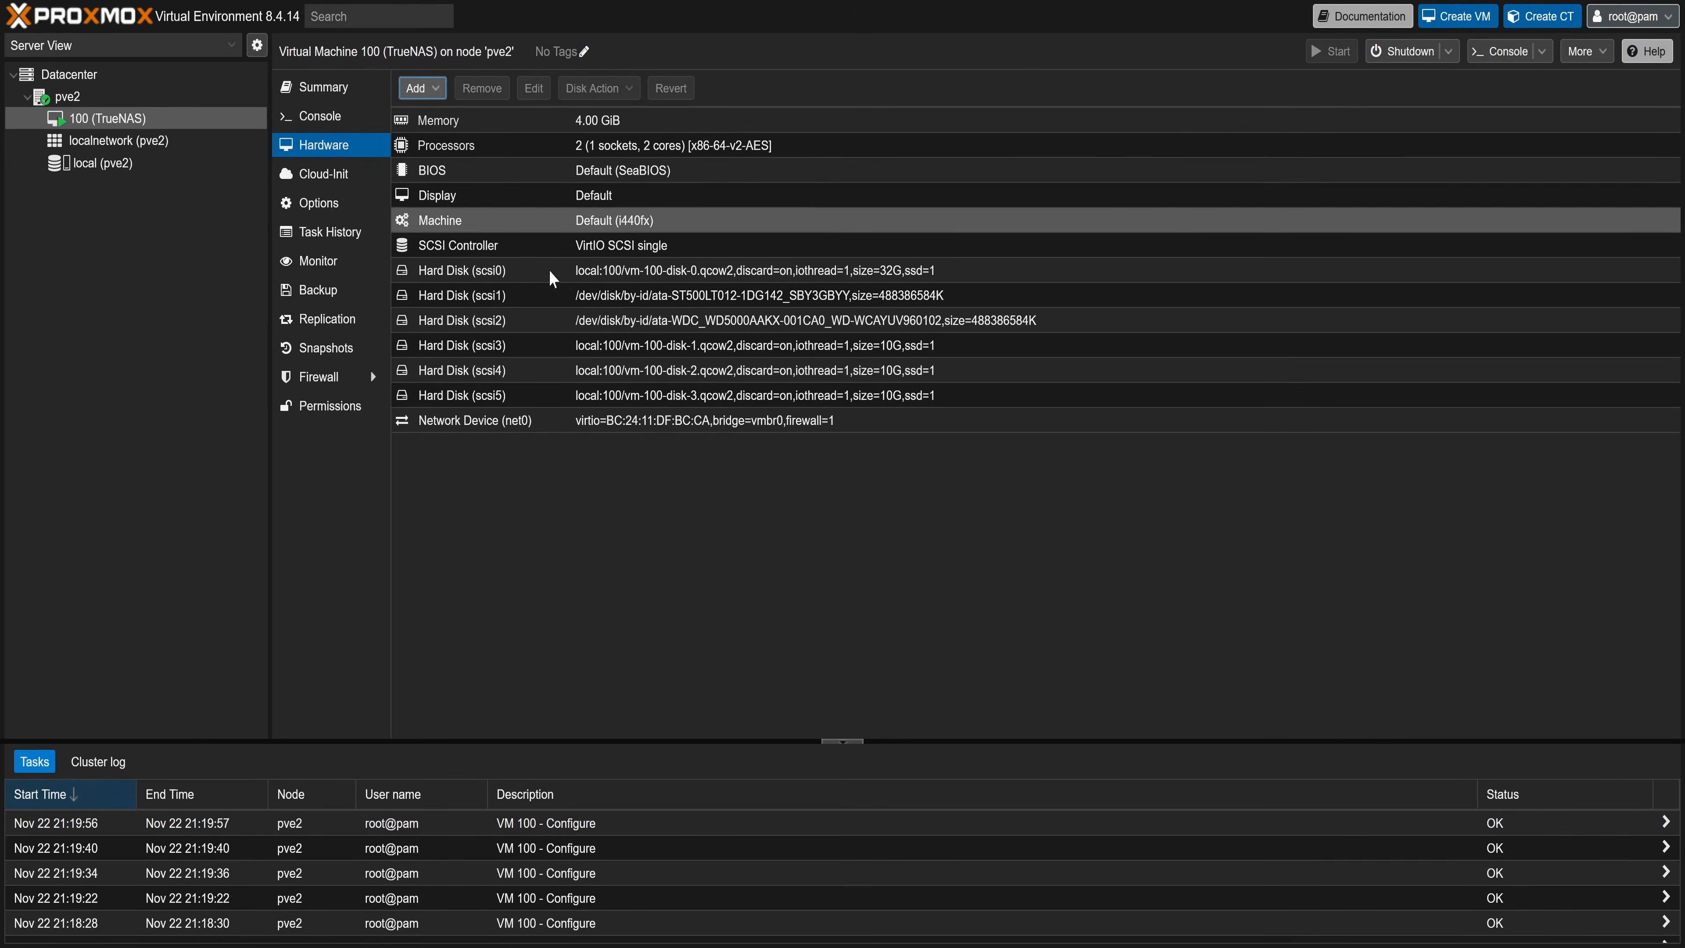
Step: Switch to Proxmox and detach Hard Disks scsi3, scsi4 and scsi5 from the TrueNAS virtual machine
{"action": "left_click", "coordinate": [597, 346]}
{"action": "left_click", "coordinate": [482, 88]}
{"action": "left_click", "coordinate": [802, 519]}
{"action": "left_click", "coordinate": [600, 345]}
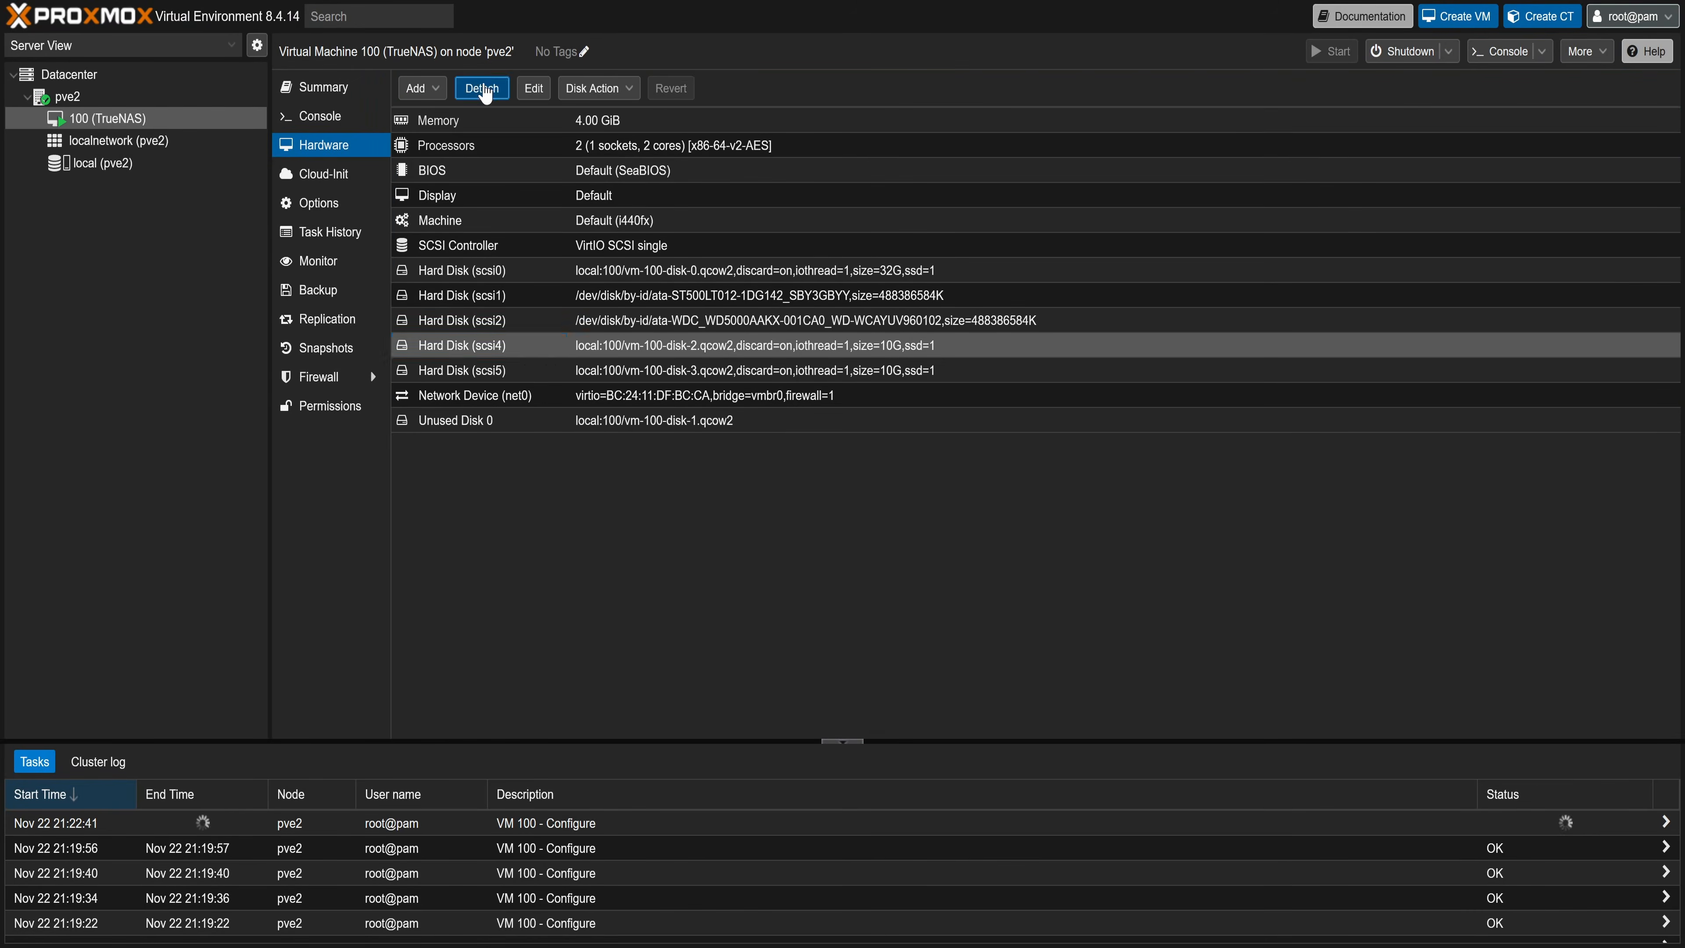
{"action": "left_click", "coordinate": [482, 88]}
{"action": "left_click", "coordinate": [805, 516]}
{"action": "left_click", "coordinate": [530, 346]}
{"action": "left_click", "coordinate": [482, 89]}
{"action": "left_click", "coordinate": [799, 516]}
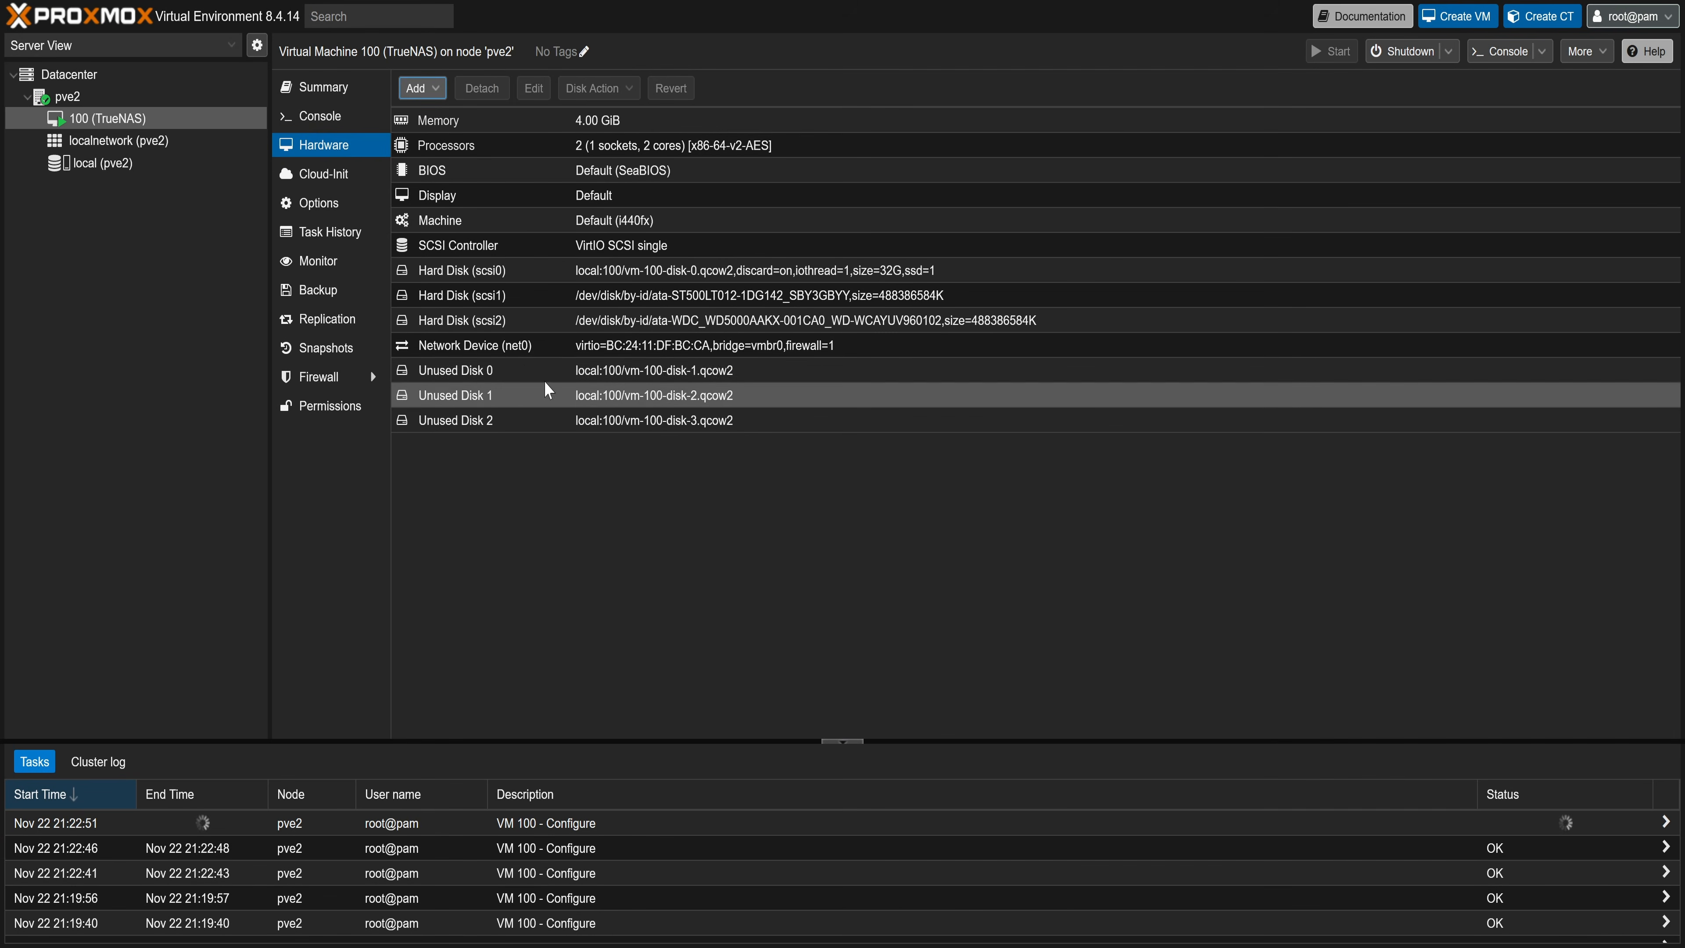
Step: Remove Unused Disk 0, Unused Disk 1 and Unused Disk 2 from the TrueNAS virtual machine
{"action": "left_click", "coordinate": [550, 373]}
{"action": "left_click", "coordinate": [482, 92]}
{"action": "left_click", "coordinate": [801, 517]}
{"action": "left_click", "coordinate": [577, 373]}
{"action": "left_click", "coordinate": [483, 89]}
{"action": "left_click", "coordinate": [806, 517]}
{"action": "left_click", "coordinate": [577, 372]}
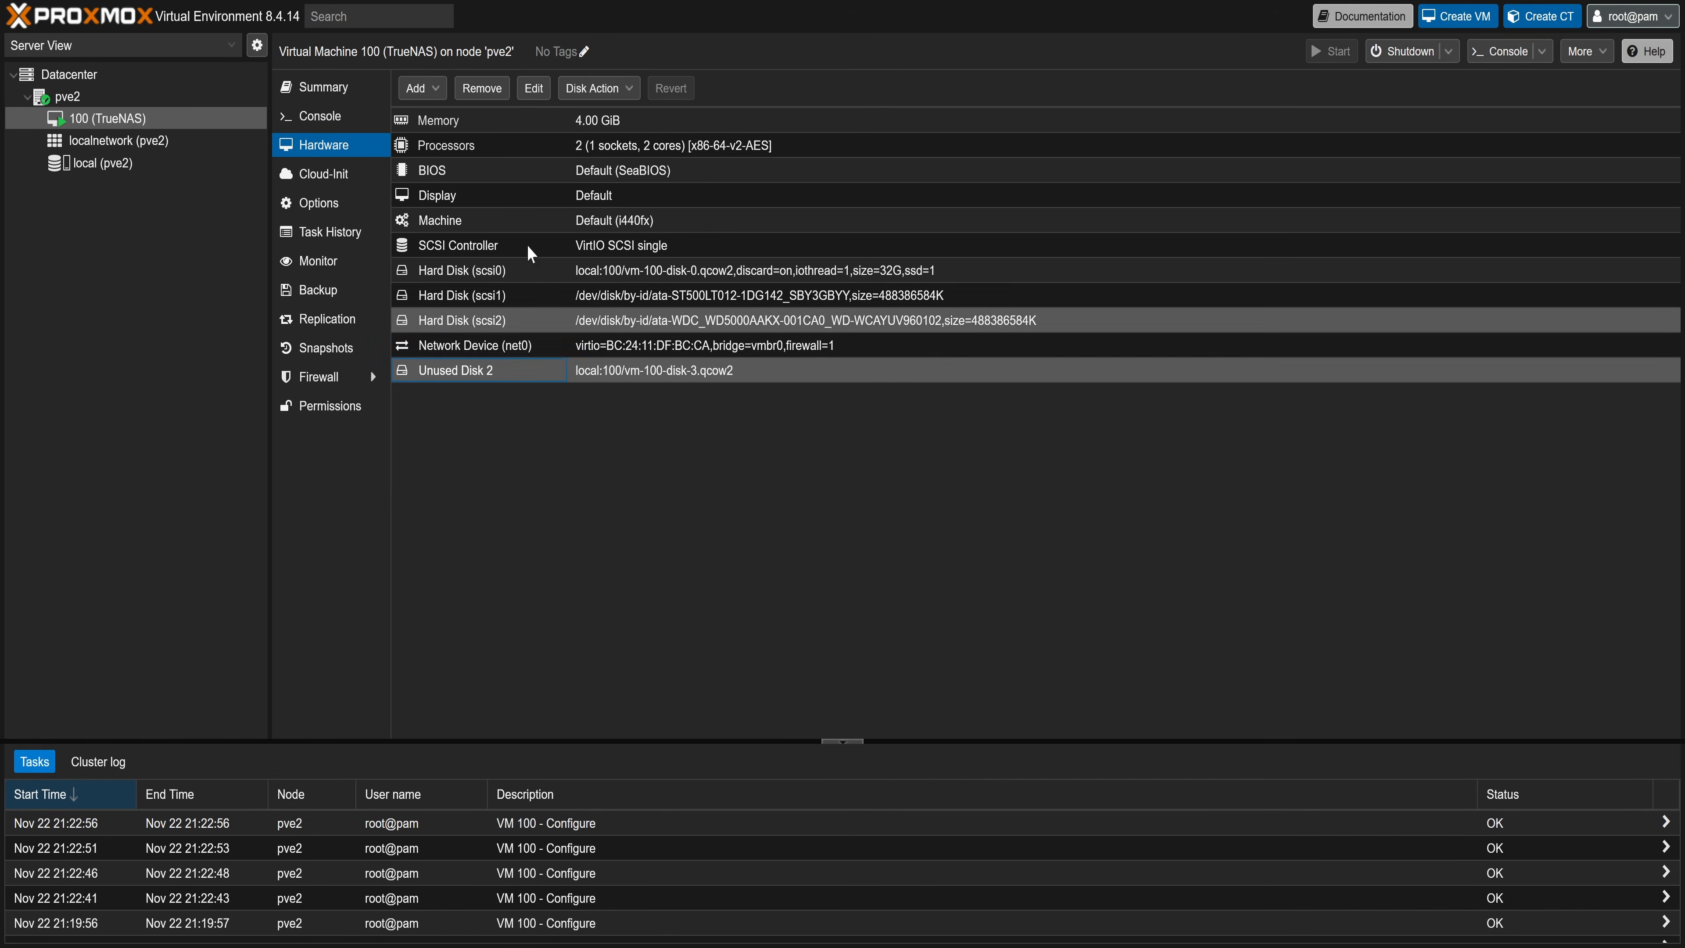
{"action": "left_click", "coordinate": [482, 88]}
{"action": "left_click", "coordinate": [802, 518]}
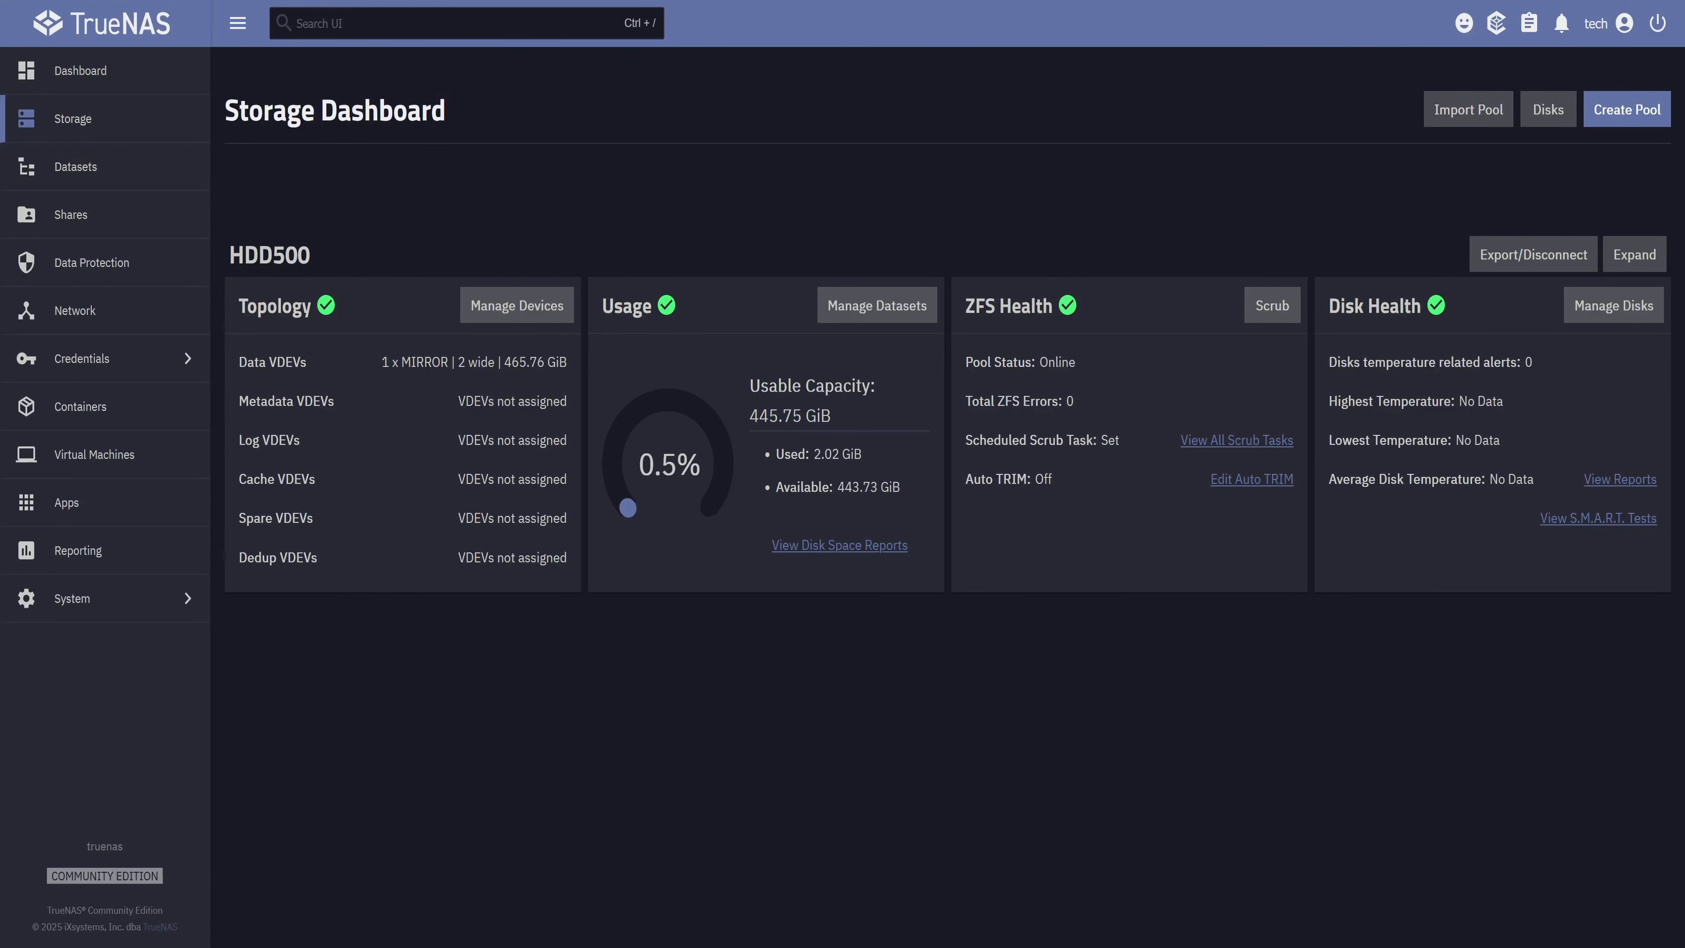
Step: Download the TrueNAS configuration file from the general system settings with Export Password Secret Seed included
{"action": "left_click", "coordinate": [151, 600]}
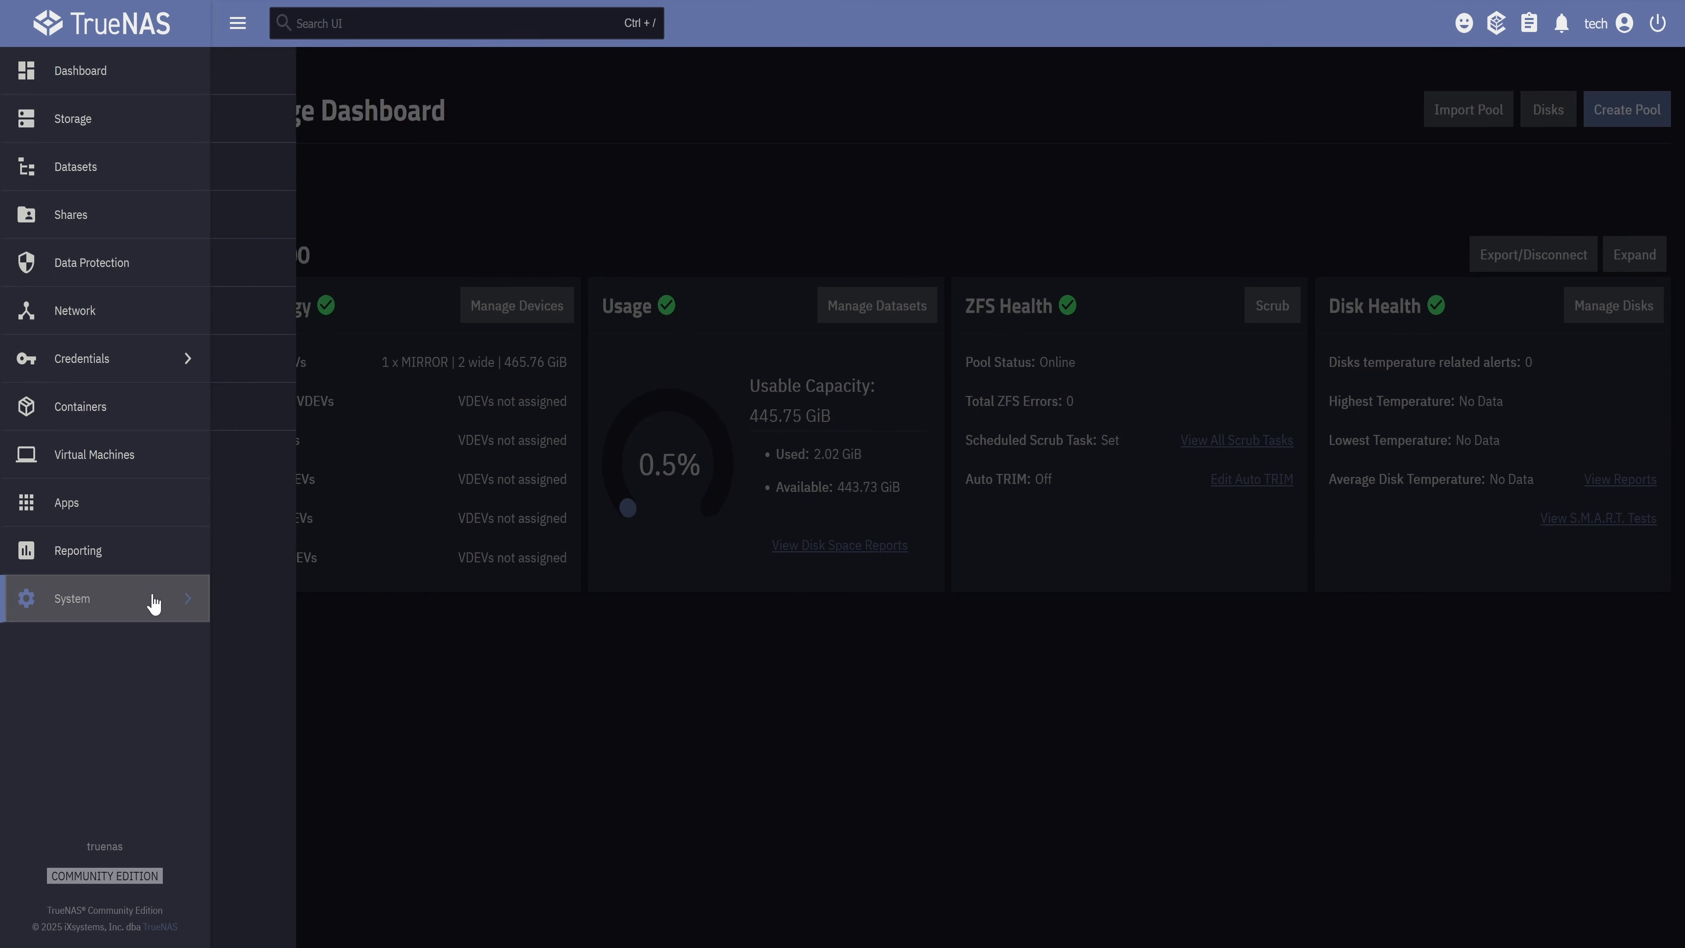
{"action": "left_click", "coordinate": [279, 120]}
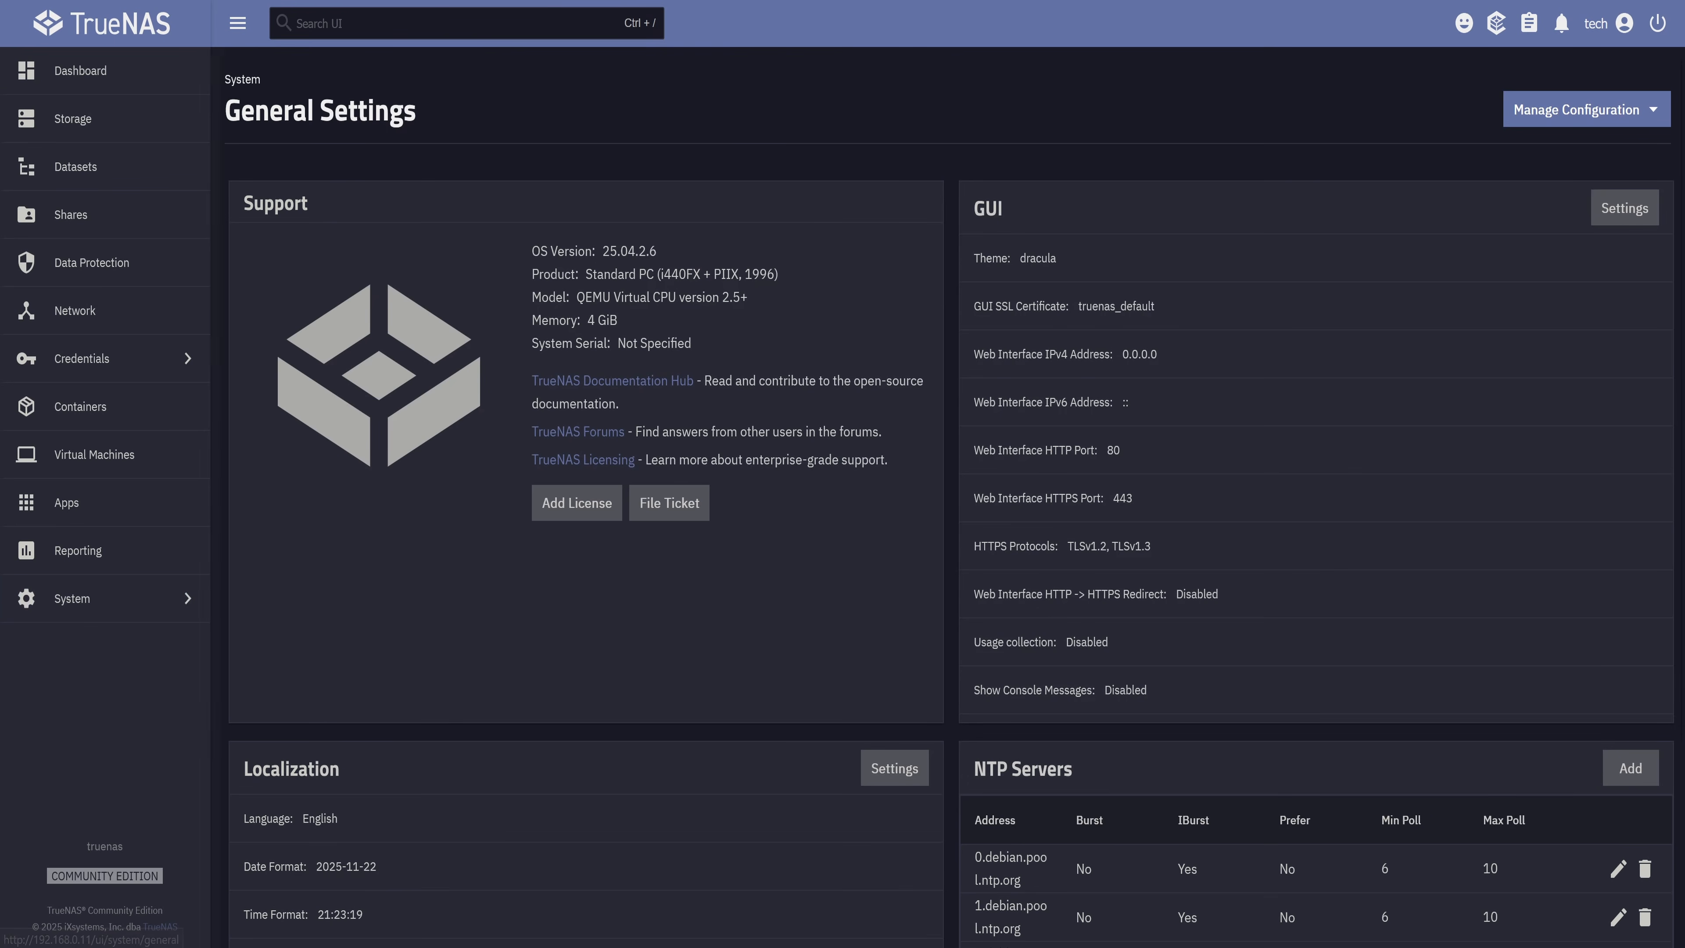
{"action": "left_click", "coordinate": [1569, 122]}
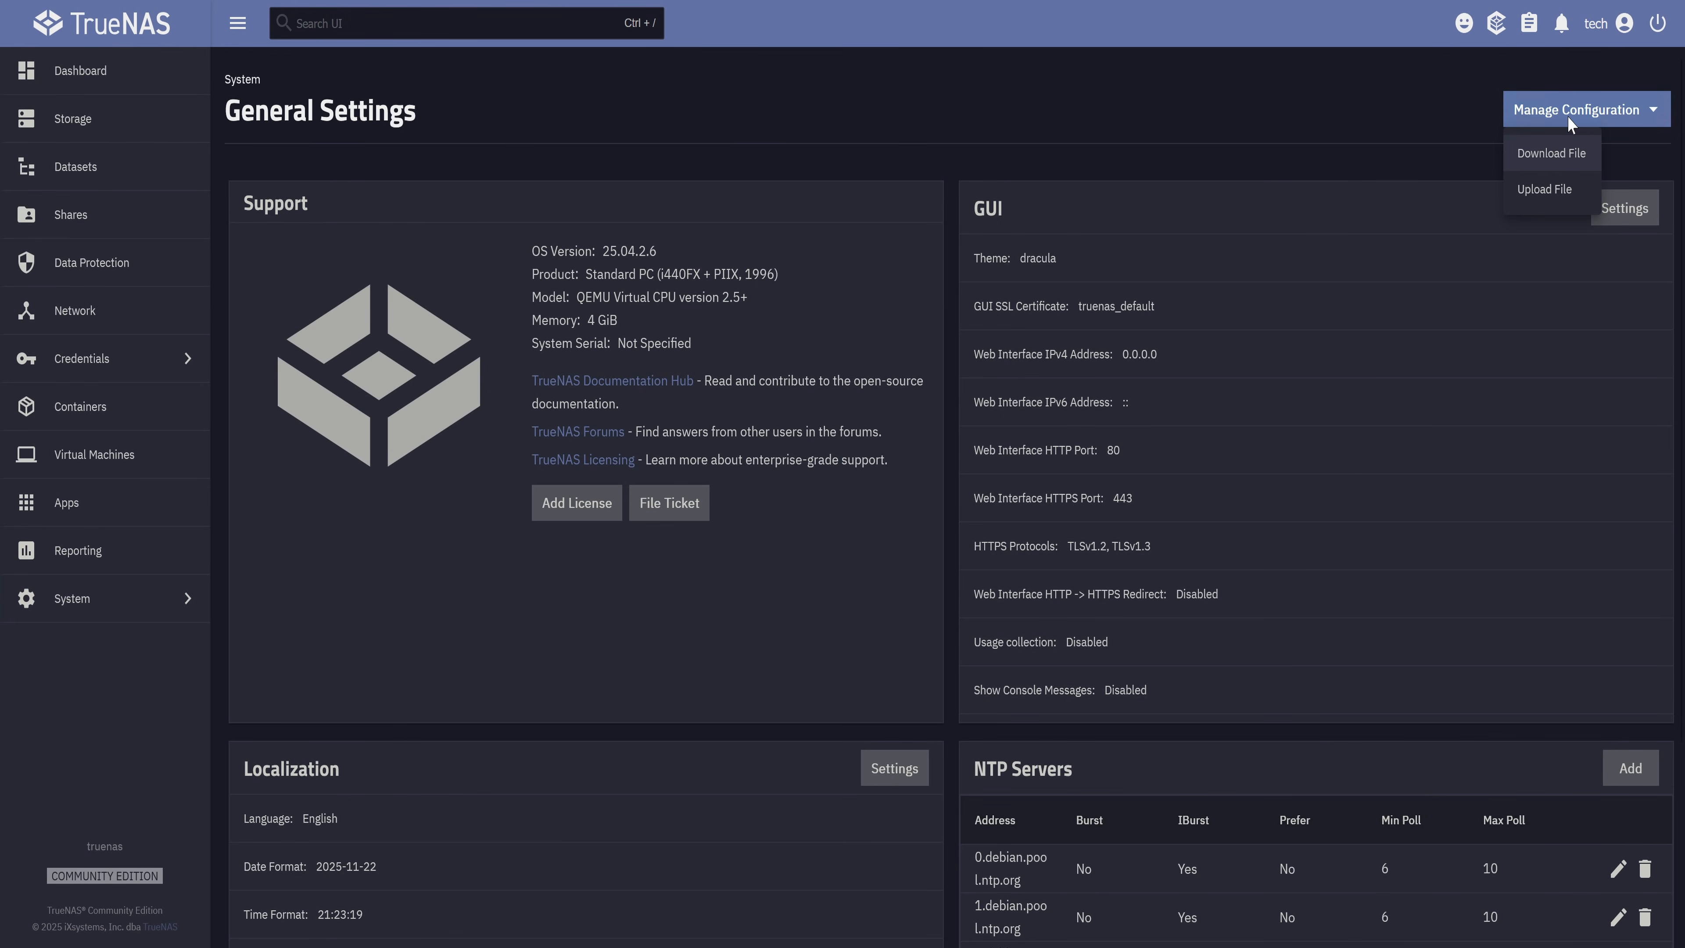
{"action": "left_click", "coordinate": [1548, 152]}
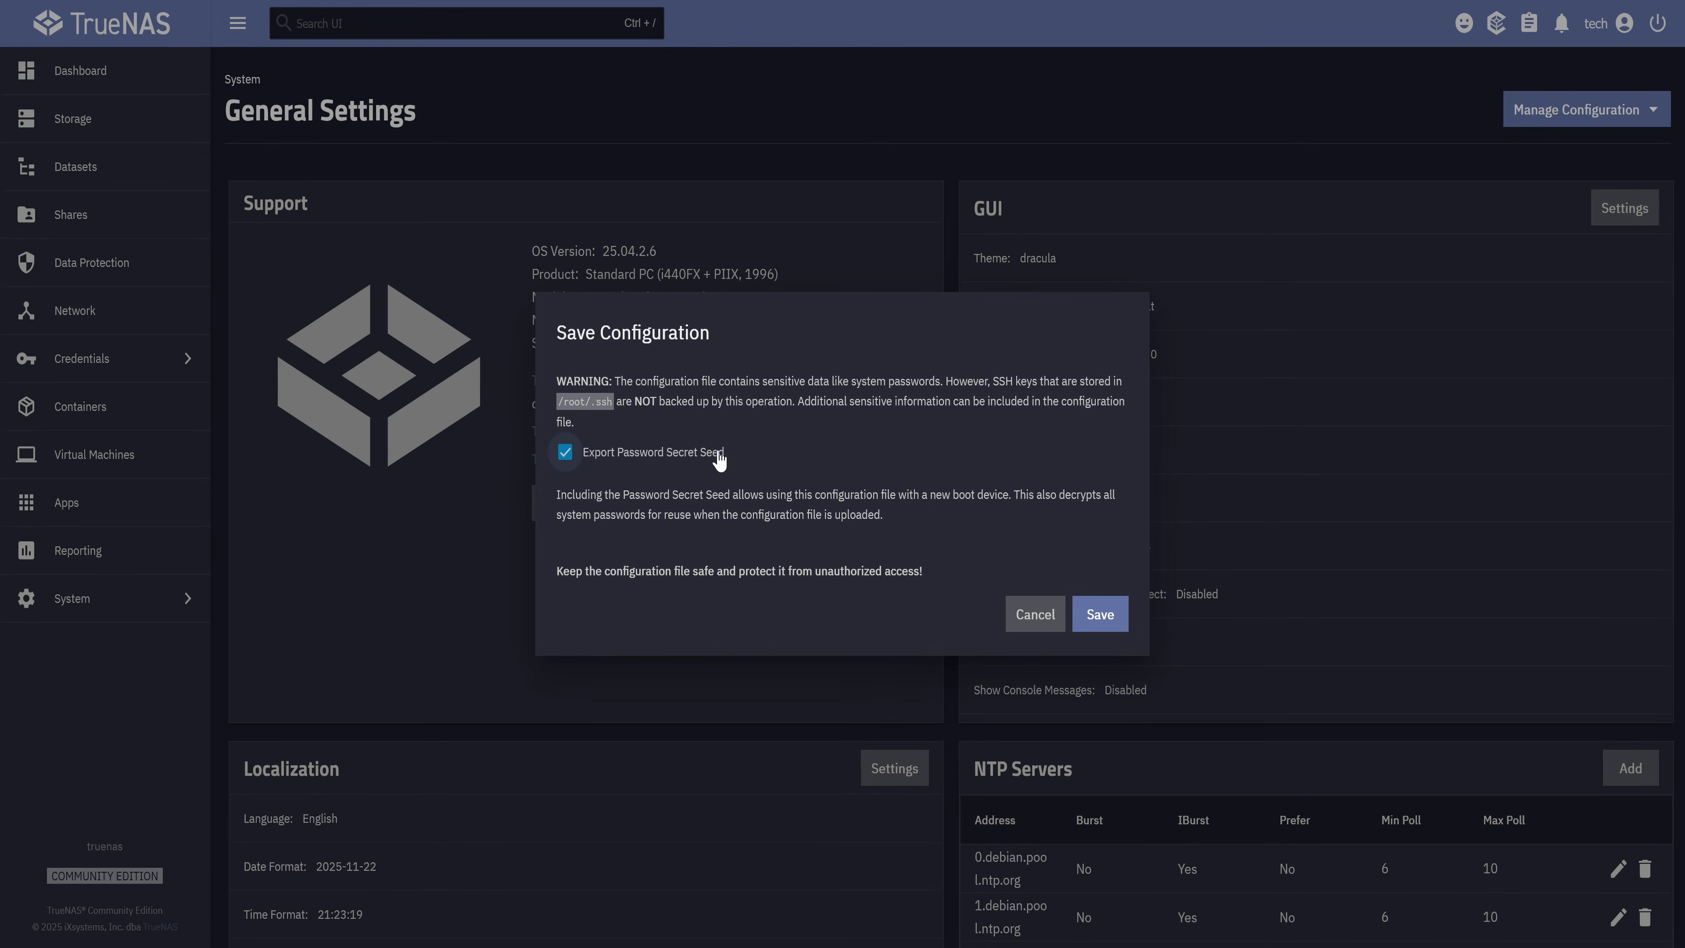
{"action": "left_click", "coordinate": [1091, 614]}
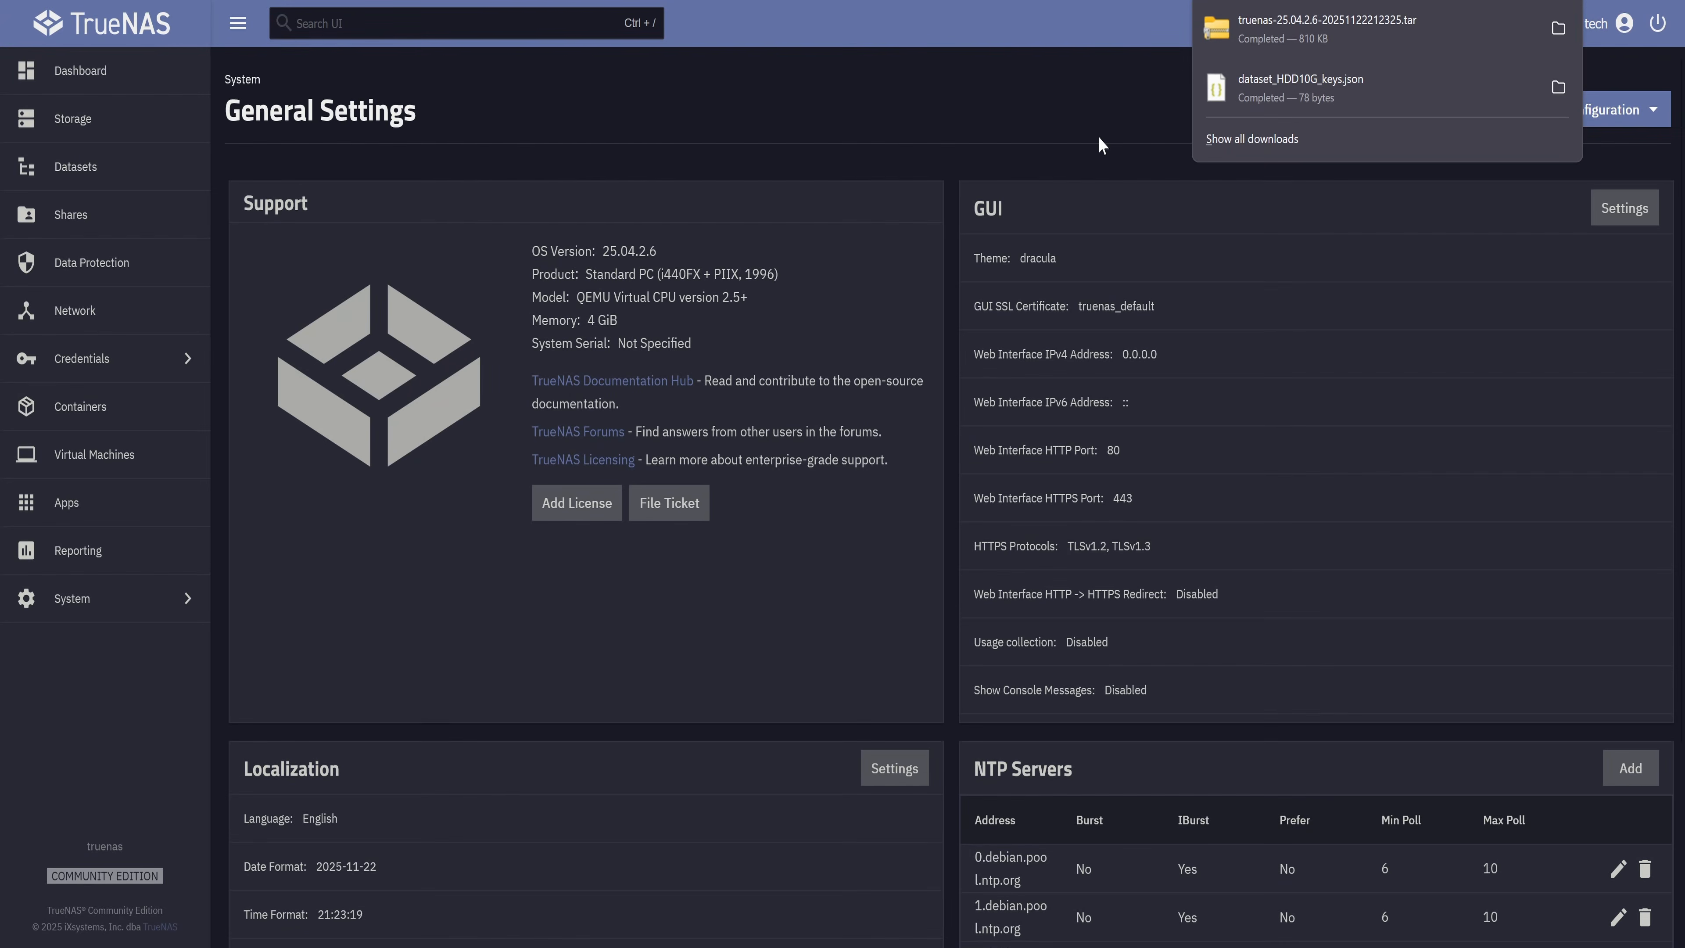
{"action": "left_click", "coordinate": [1099, 144]}
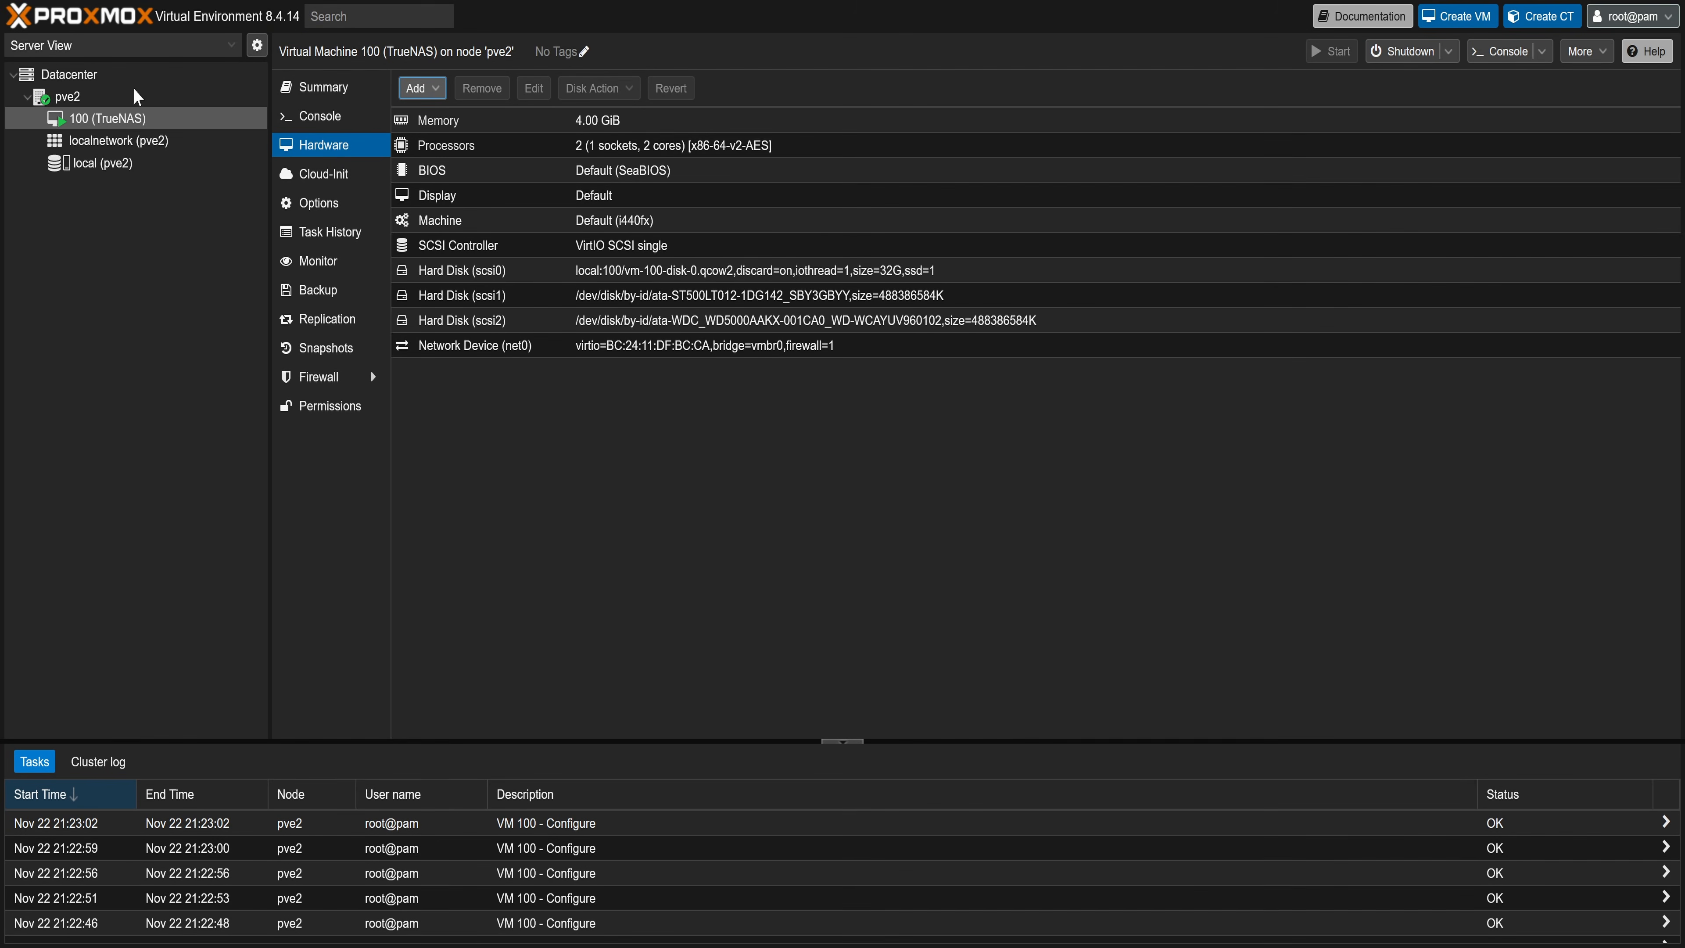
Step: Switch to Proxmox and shut down virtual machine 100 (TrueNAS), confirming the shutdown
{"action": "right_click", "coordinate": [123, 119]}
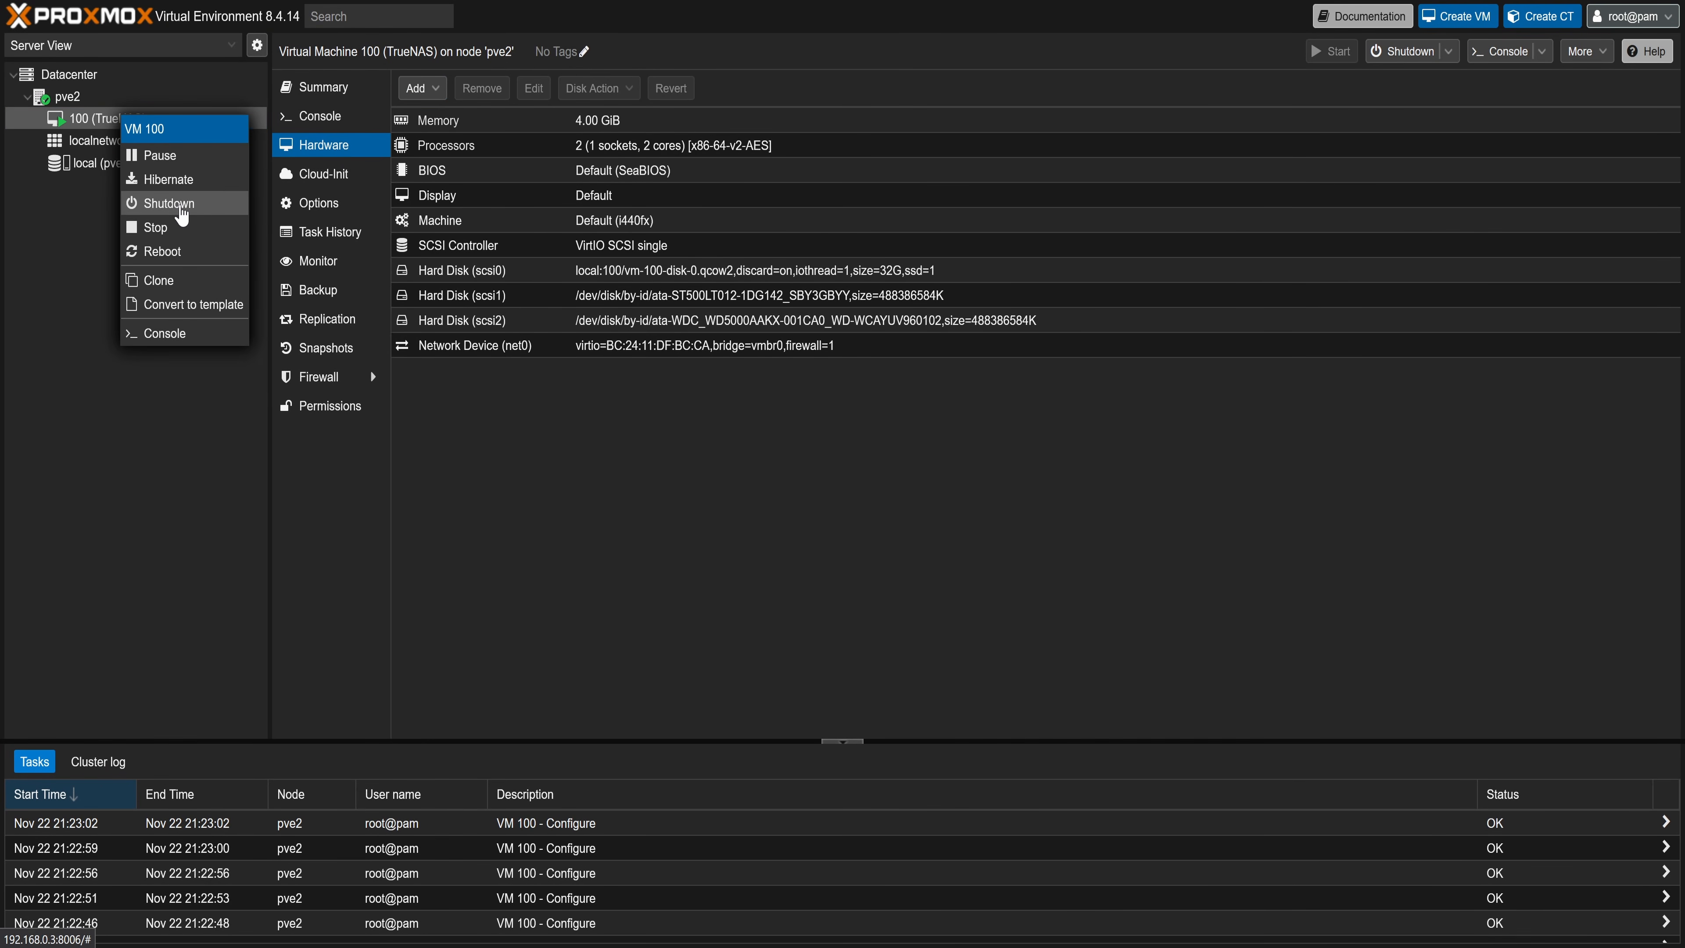
{"action": "left_click", "coordinate": [180, 206]}
{"action": "left_click", "coordinate": [804, 519]}
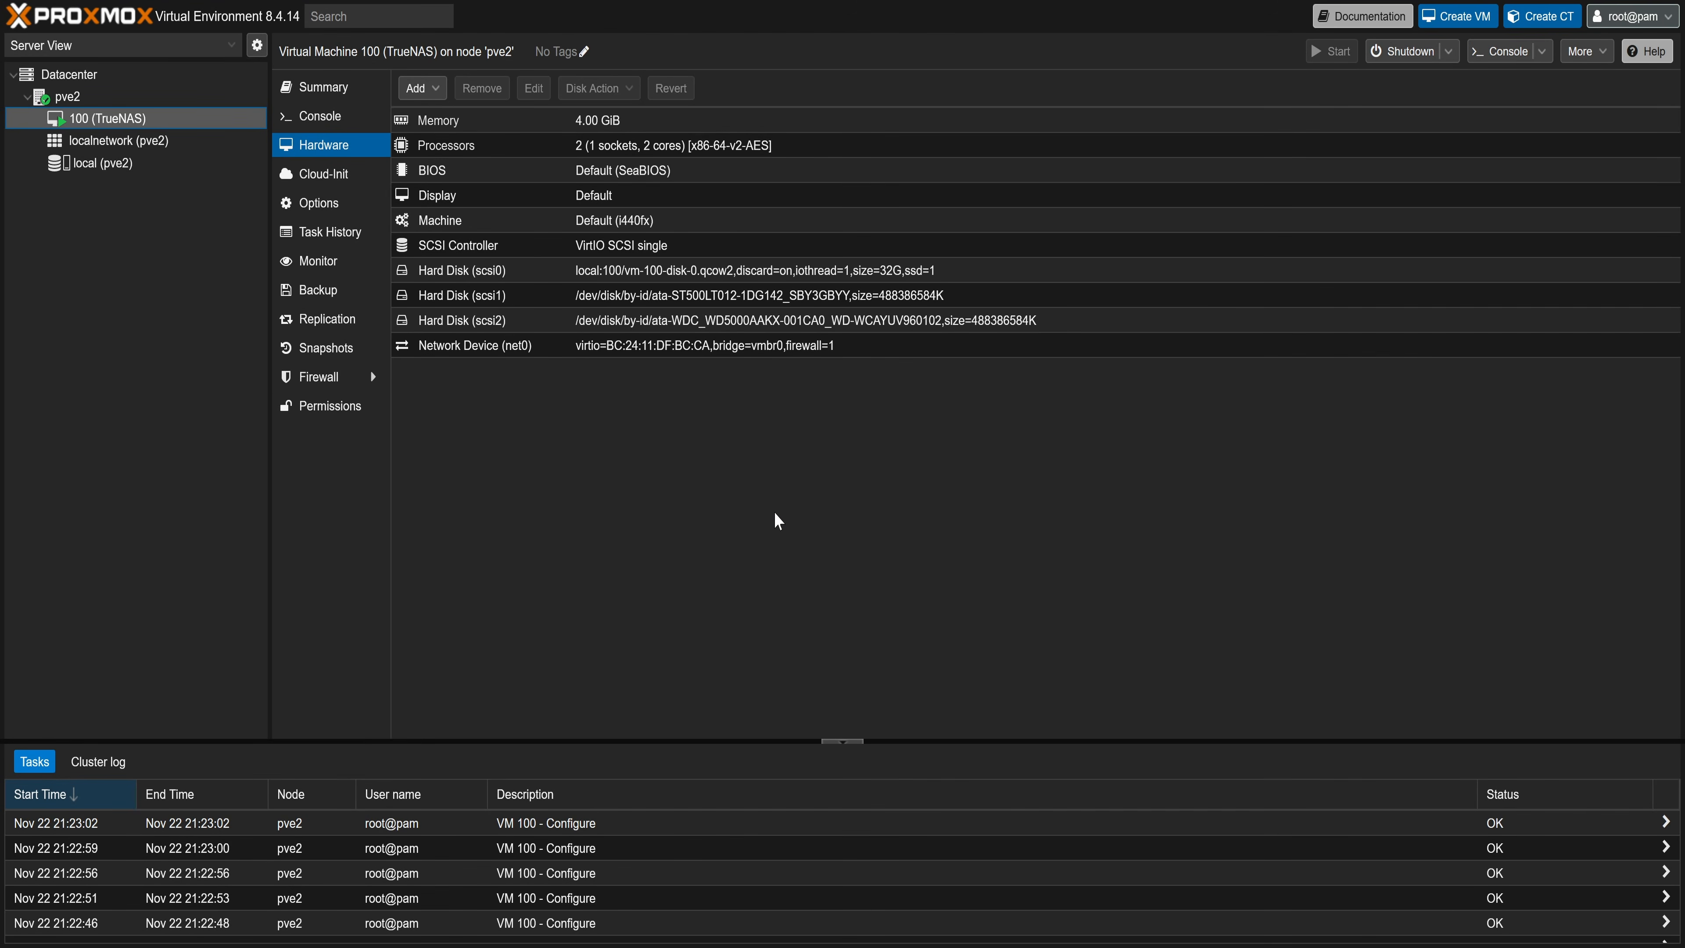
Step: Start creating a virtual machine on pve2 named TrueNAS-Backup, with start at boot enabled and TrueNAS-SCALE-25.04.2.1.iso as installation media
{"action": "left_click", "coordinate": [104, 104]}
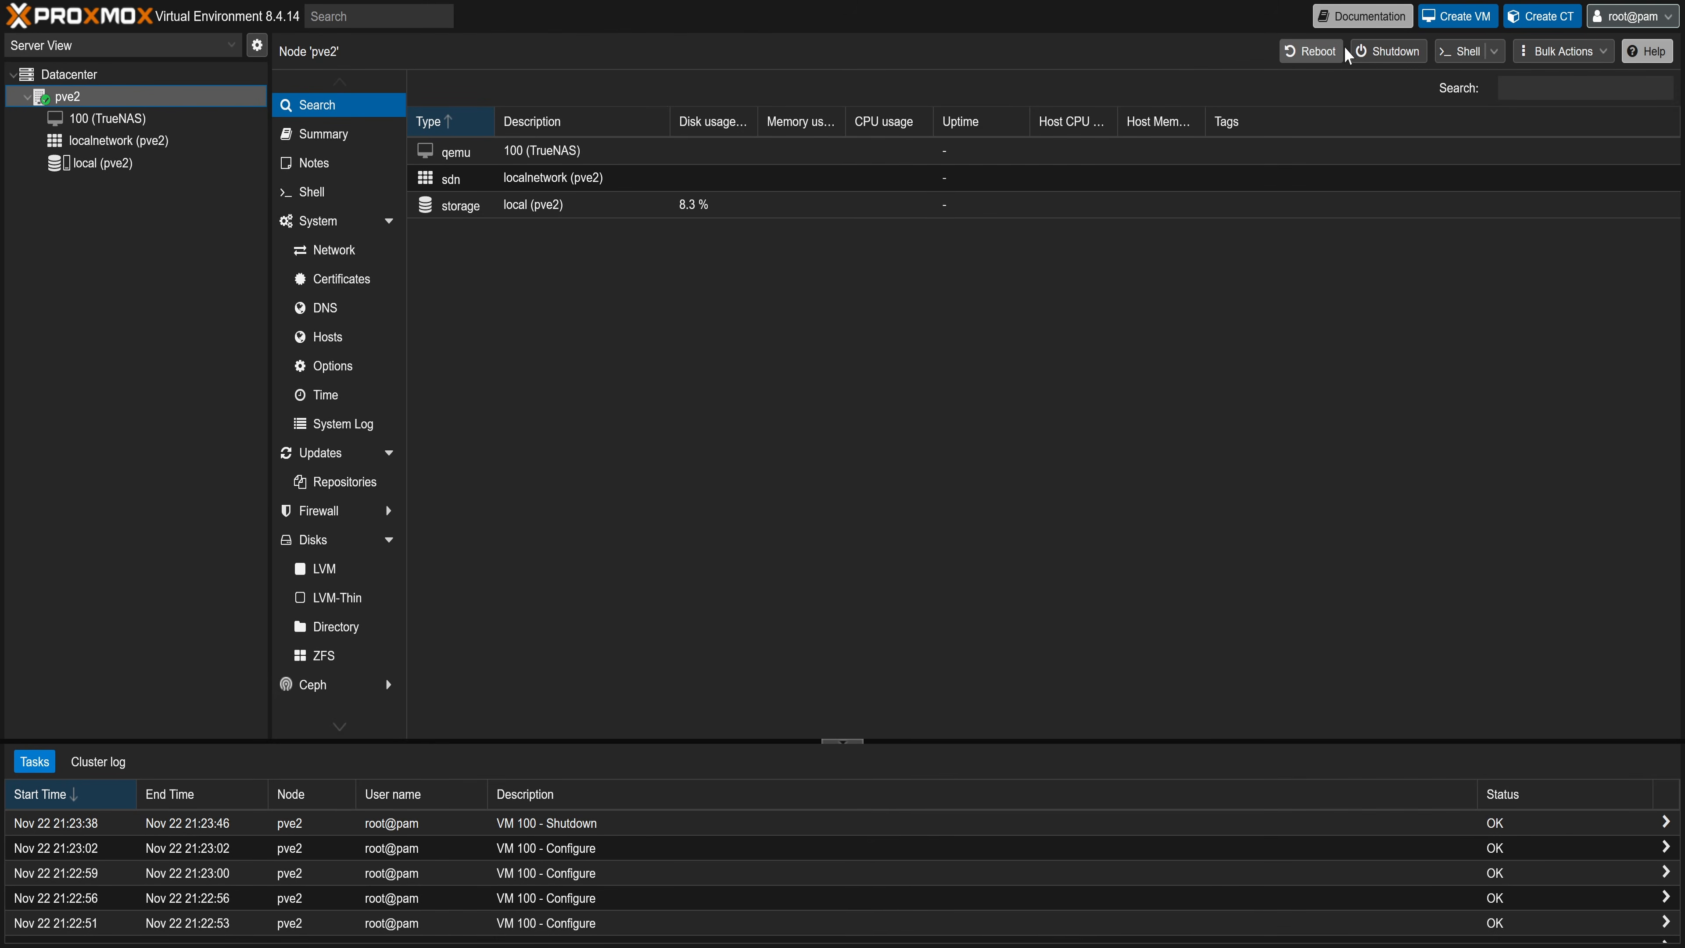
{"action": "left_click", "coordinate": [1455, 17]}
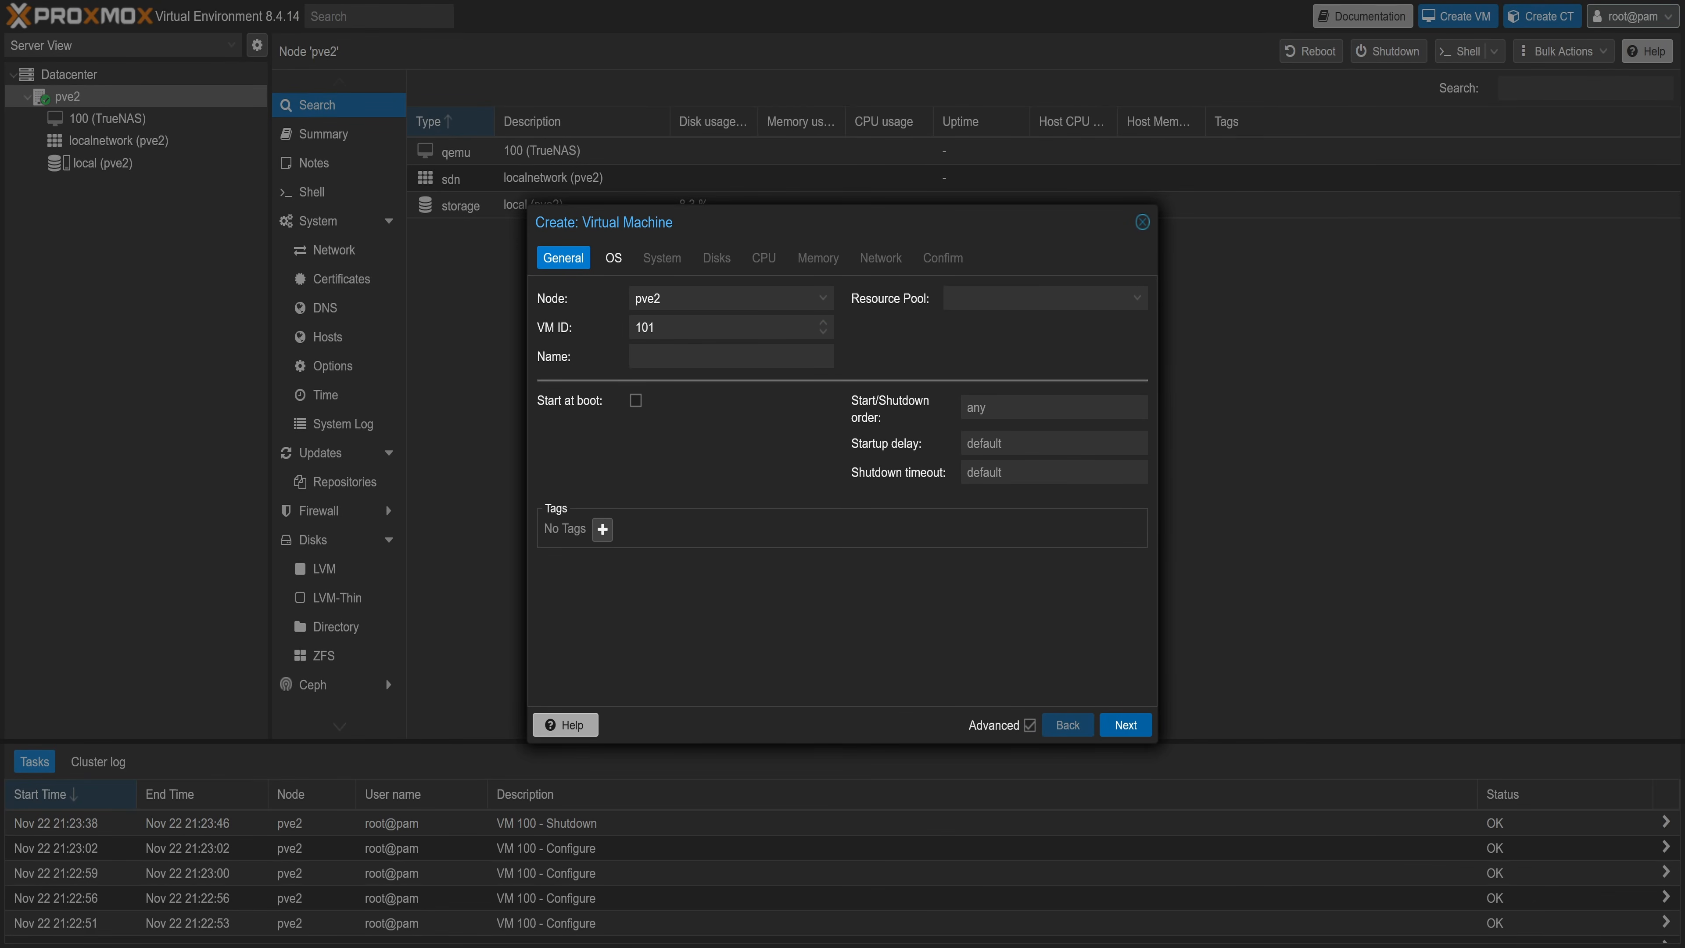
{"action": "left_click", "coordinate": [731, 356]}
{"action": "type", "text": "TrueNAS-Backup"}
{"action": "left_click", "coordinate": [636, 401]}
{"action": "left_click", "coordinate": [1126, 725]}
{"action": "left_click", "coordinate": [821, 356]}
{"action": "left_click", "coordinate": [813, 412]}
{"action": "left_click", "coordinate": [1126, 725]}
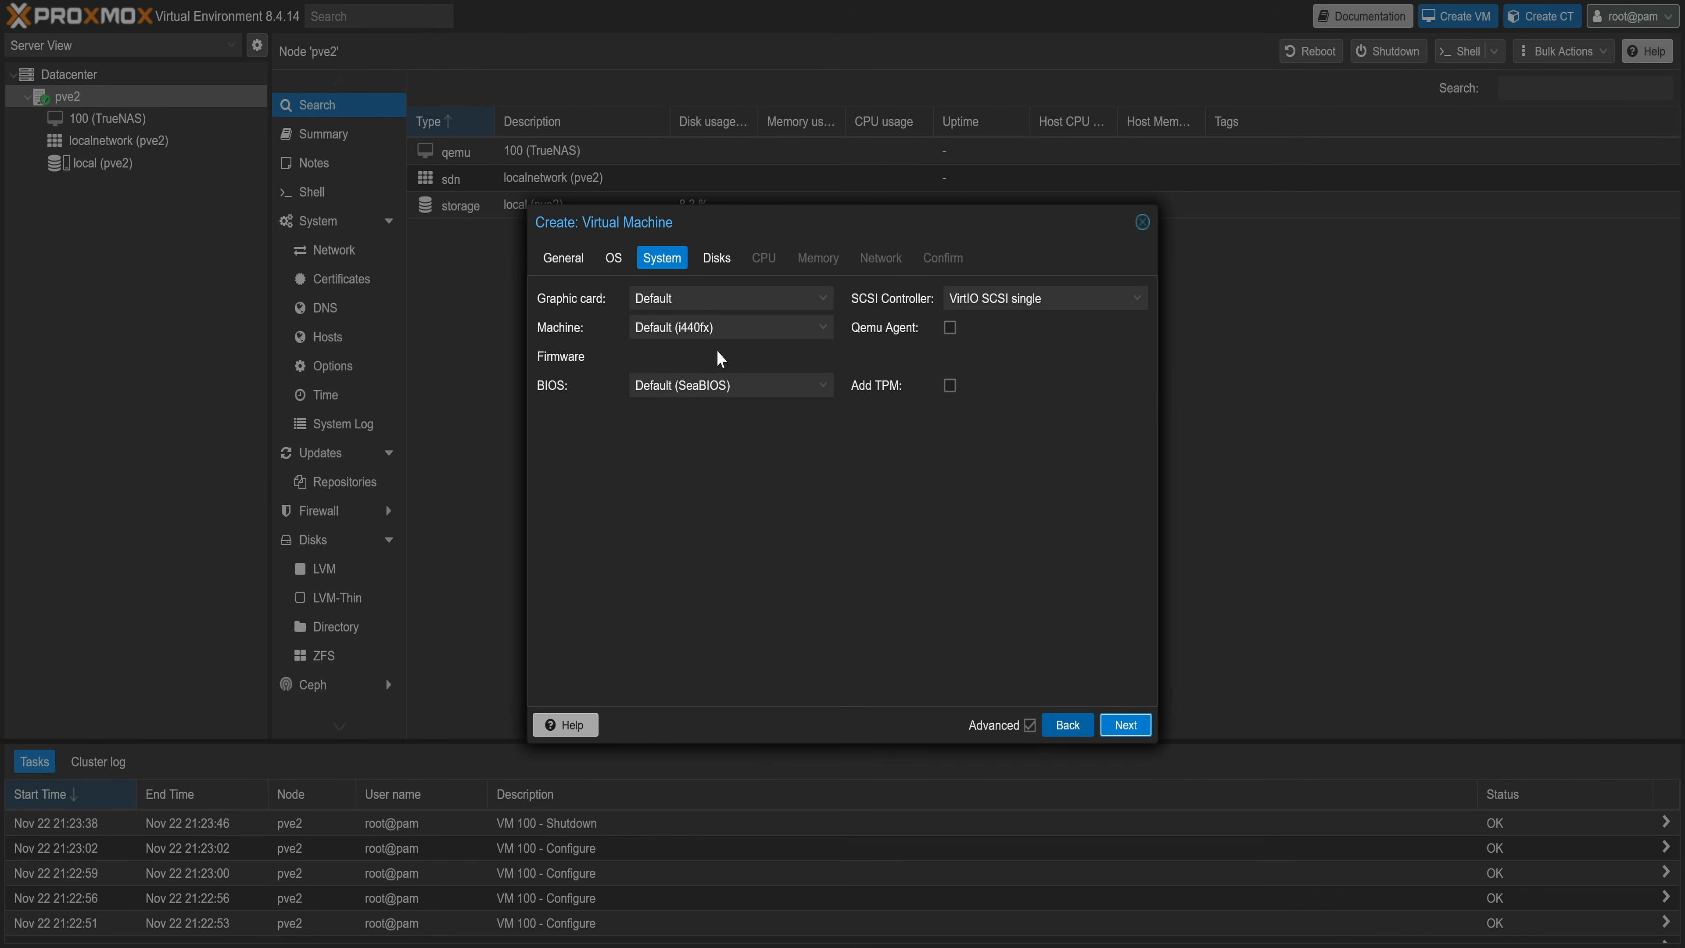
Step: Keep the default system, disk, CPU and network settings, disable the ballooning device, and create the virtual machine with Start after created enabled
{"action": "left_click", "coordinate": [1126, 724]}
{"action": "left_click", "coordinate": [1126, 725]}
{"action": "left_click", "coordinate": [1126, 724]}
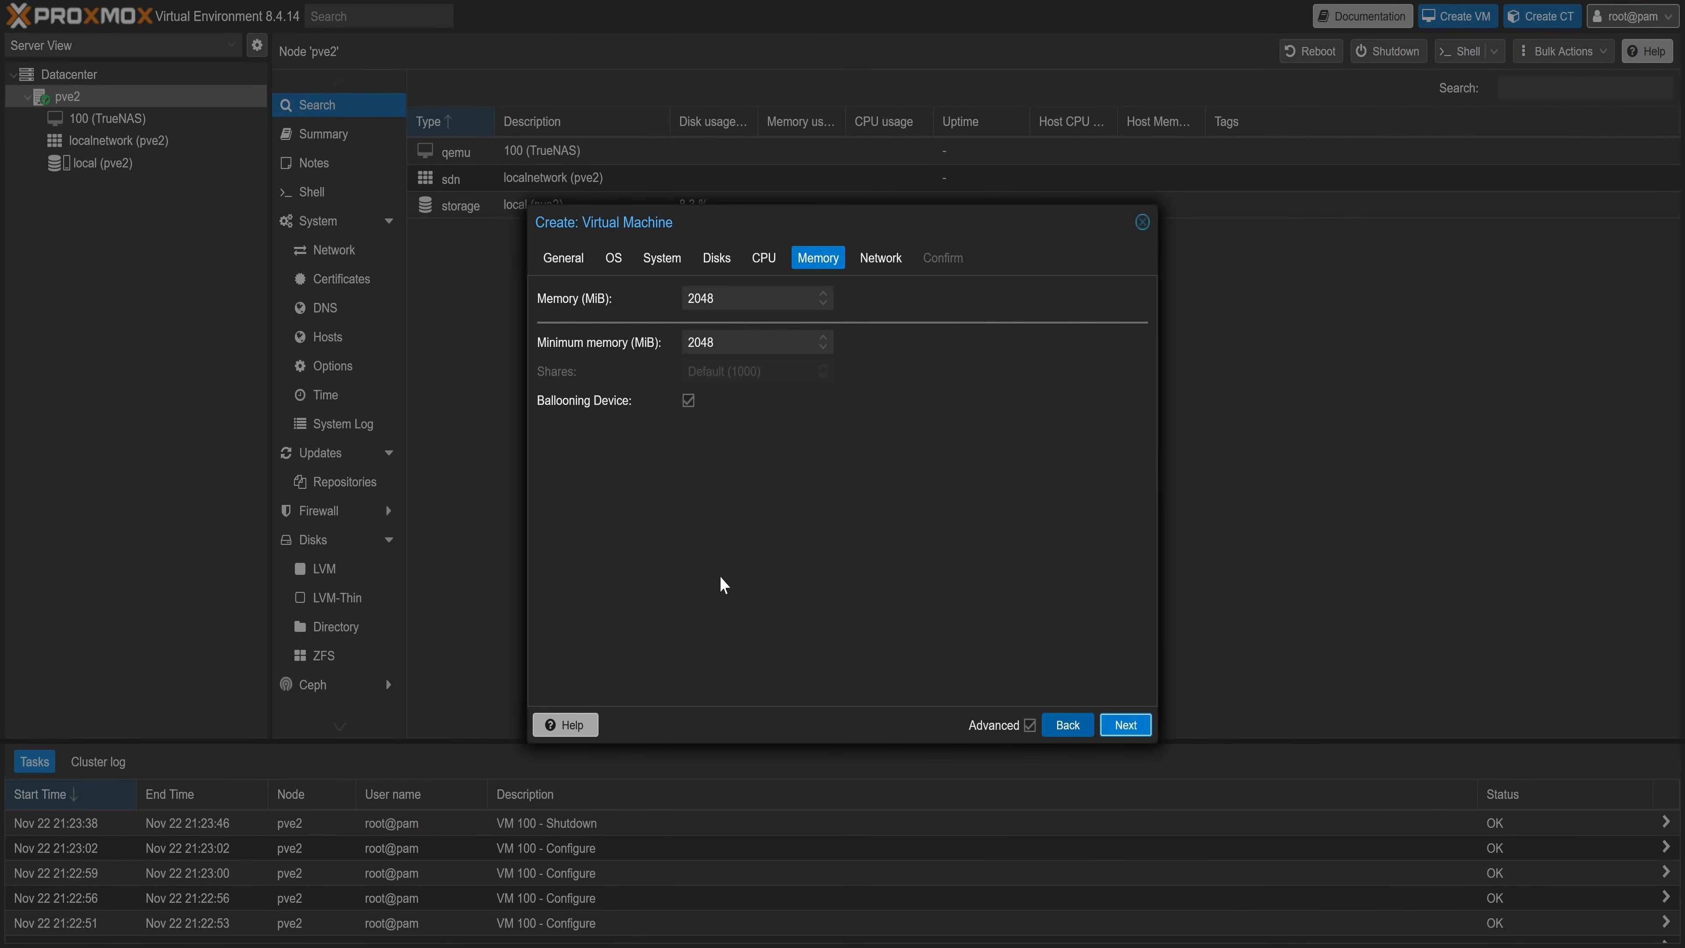
{"action": "left_click", "coordinate": [689, 400]}
{"action": "left_click", "coordinate": [1126, 725]}
{"action": "left_click", "coordinate": [1126, 725]}
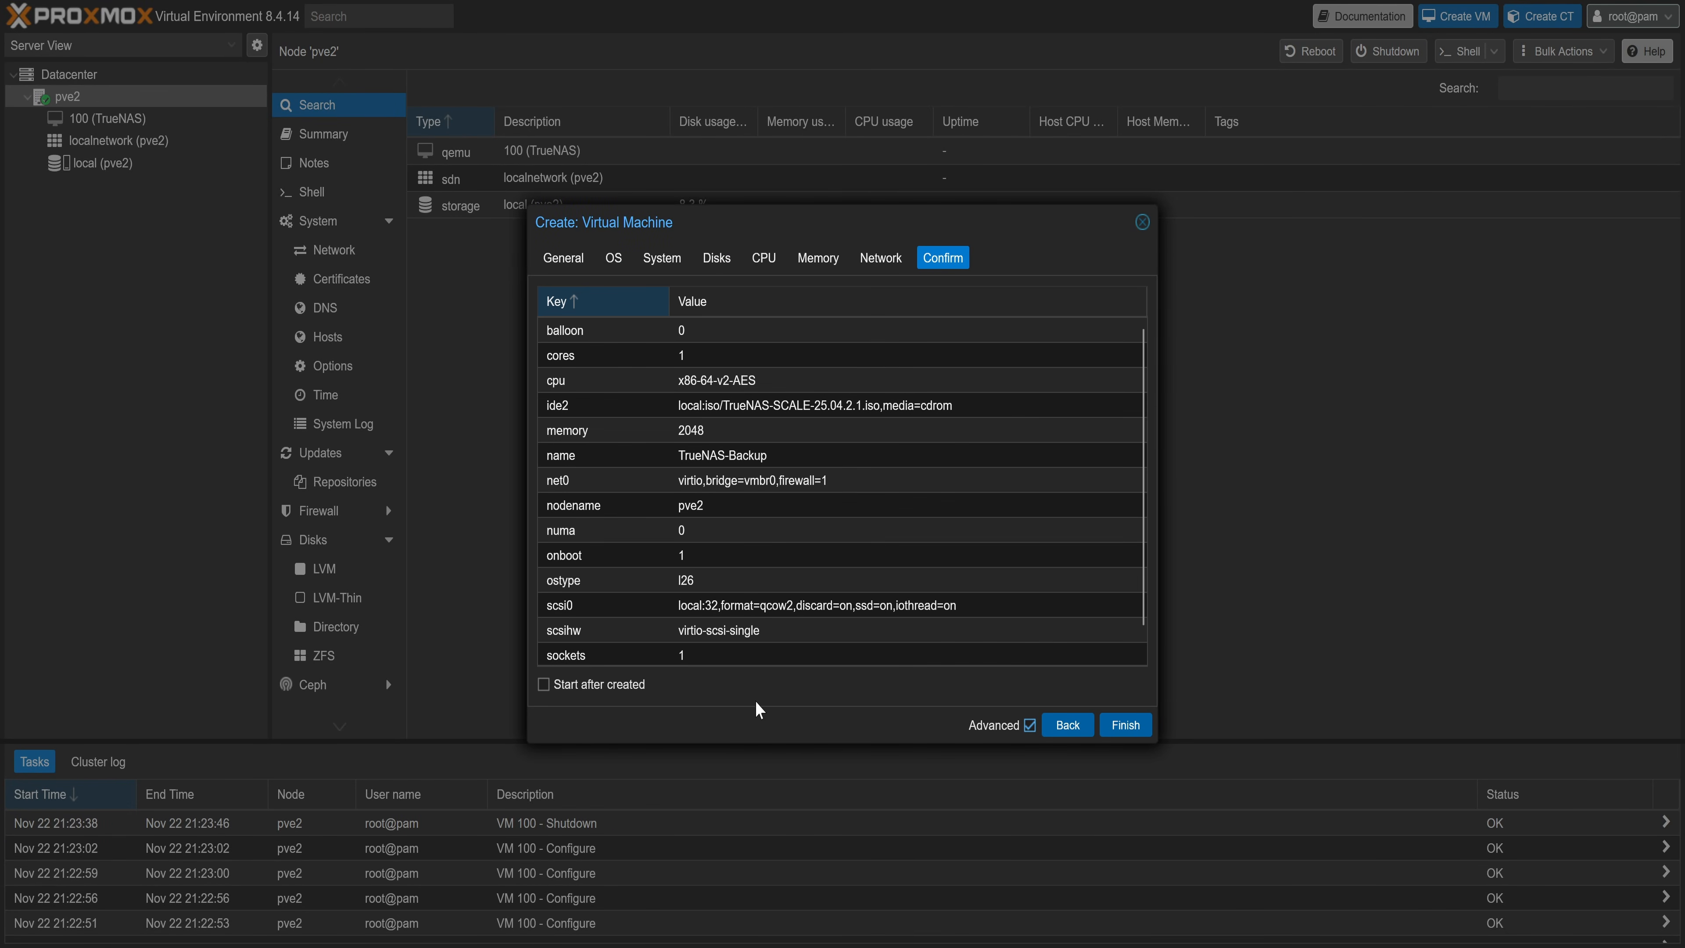
{"action": "left_click", "coordinate": [636, 687]}
{"action": "left_click", "coordinate": [1117, 727]}
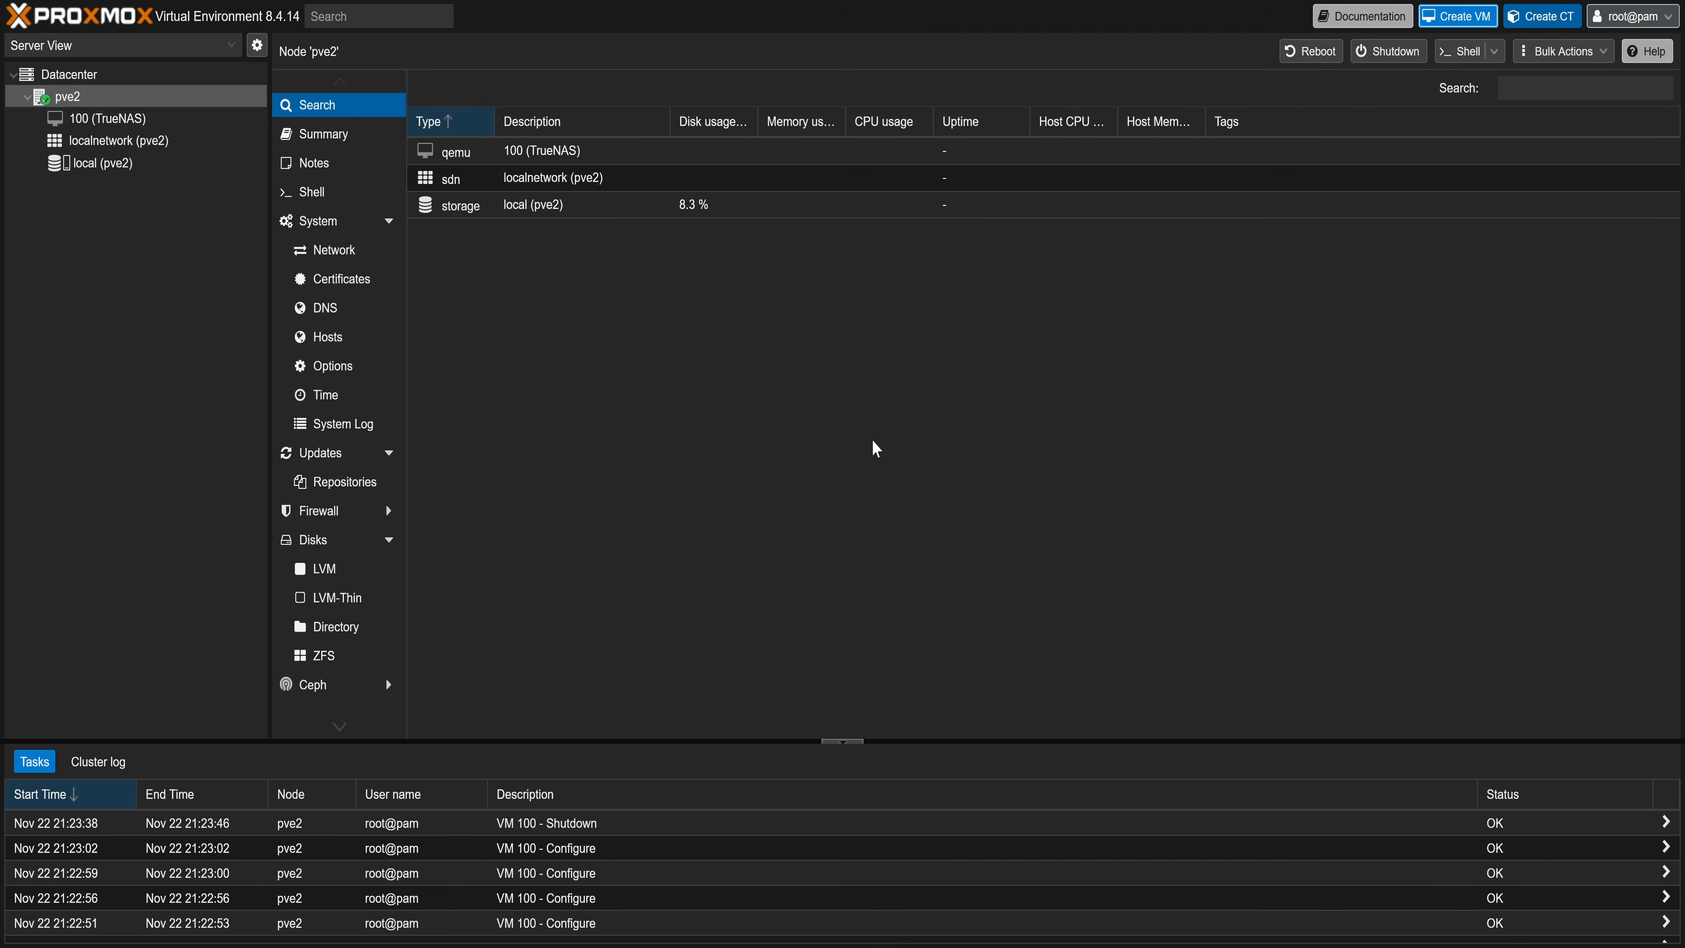
Step: Open virtual machine 101's console in full screen and boot the Start TrueNAS SCALE Installation entry
{"action": "left_click", "coordinate": [153, 141]}
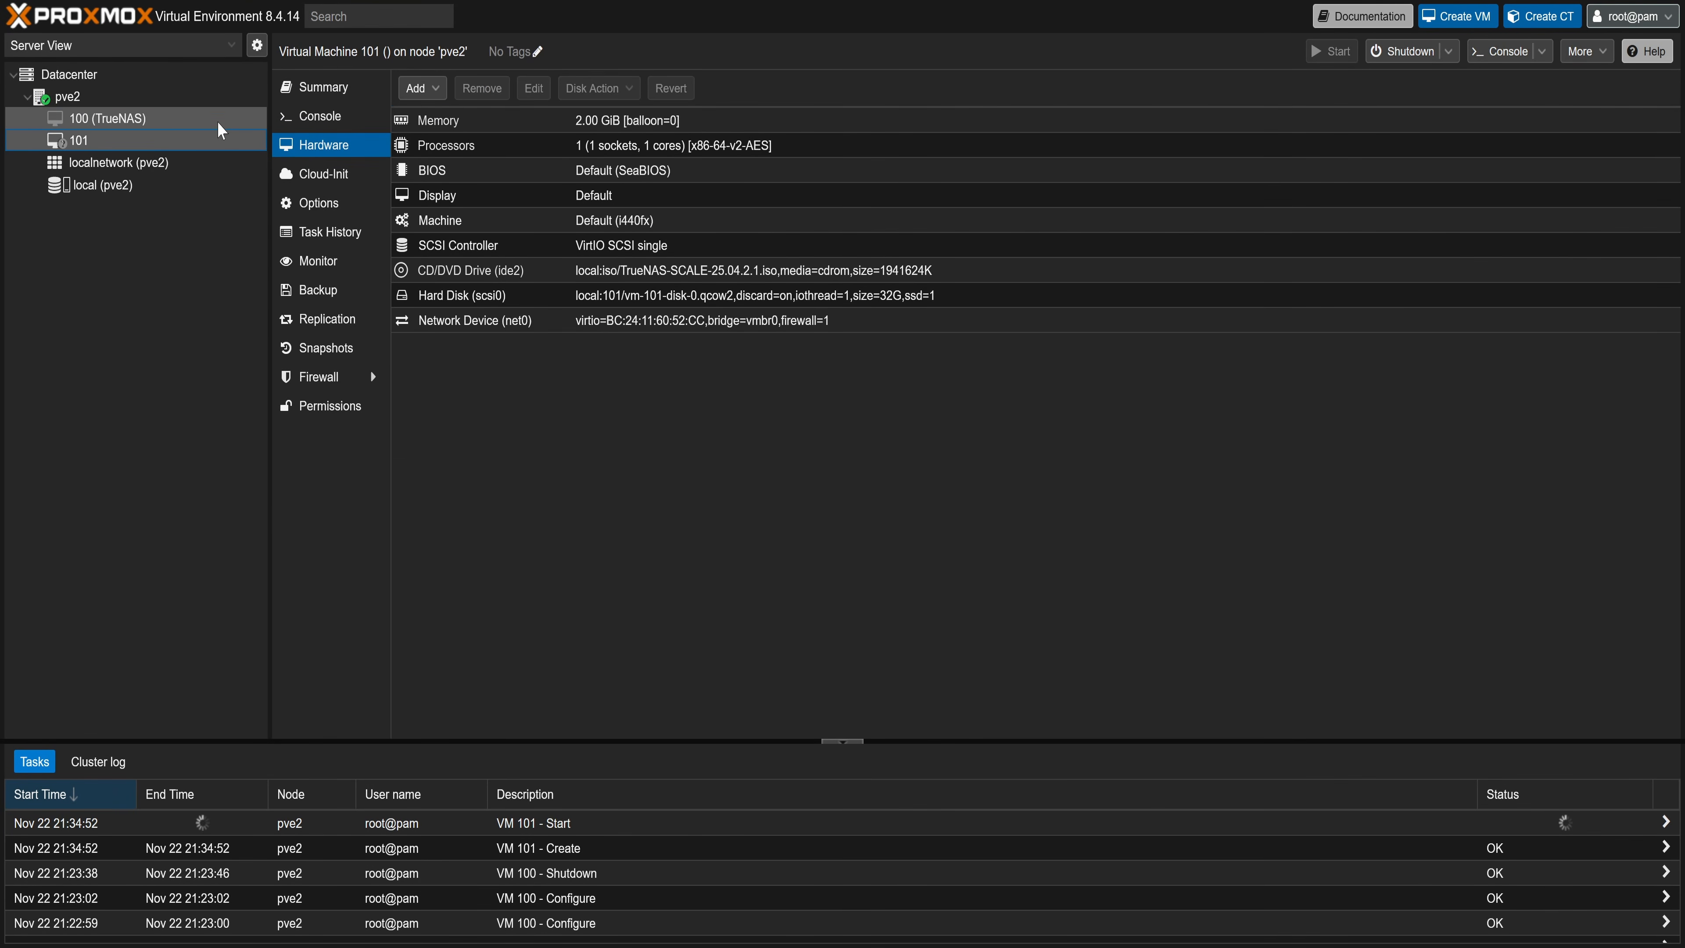
{"action": "left_click", "coordinate": [364, 129]}
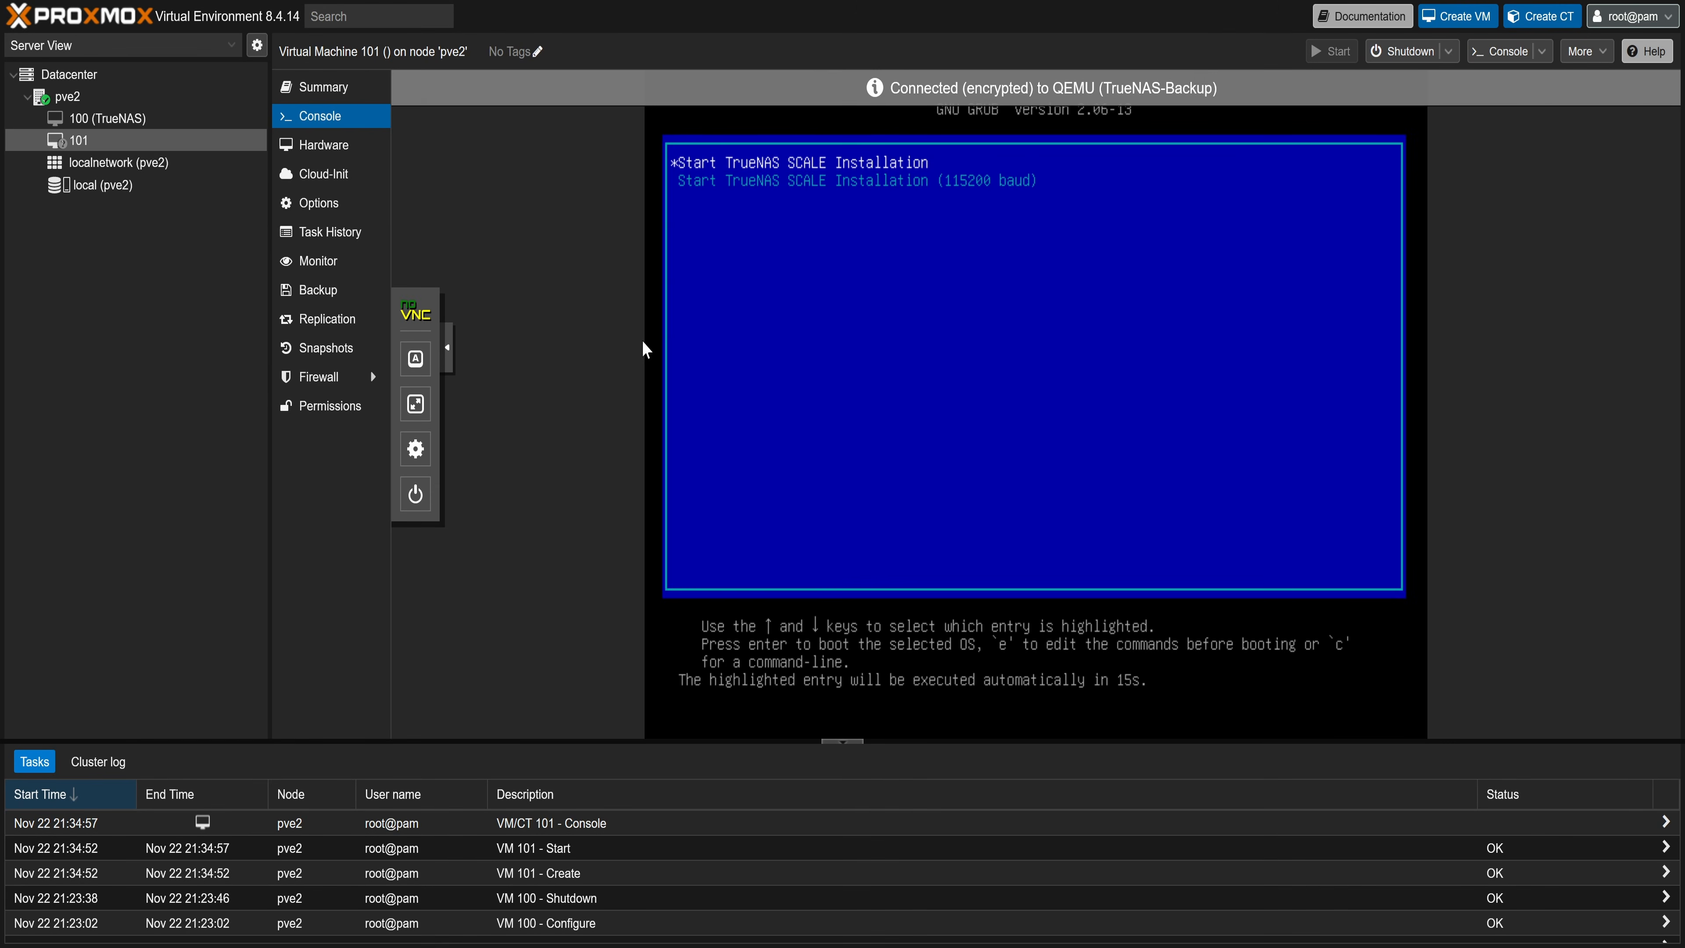
{"action": "left_click", "coordinate": [407, 392]}
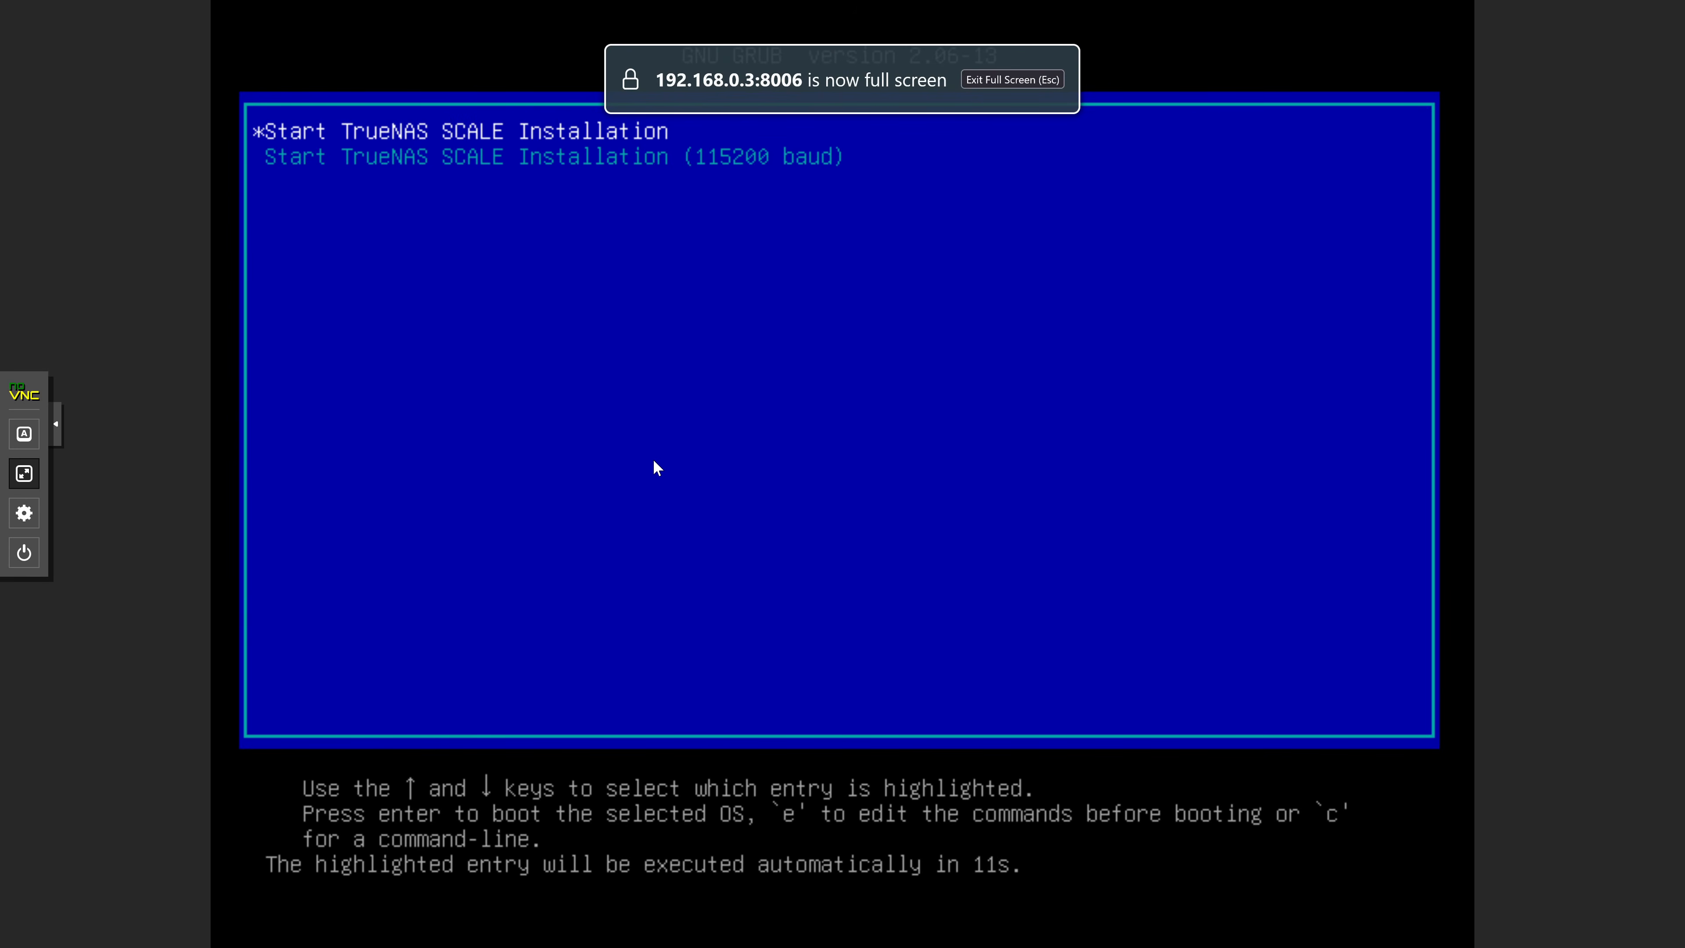
{"action": "key", "text": "Return"}
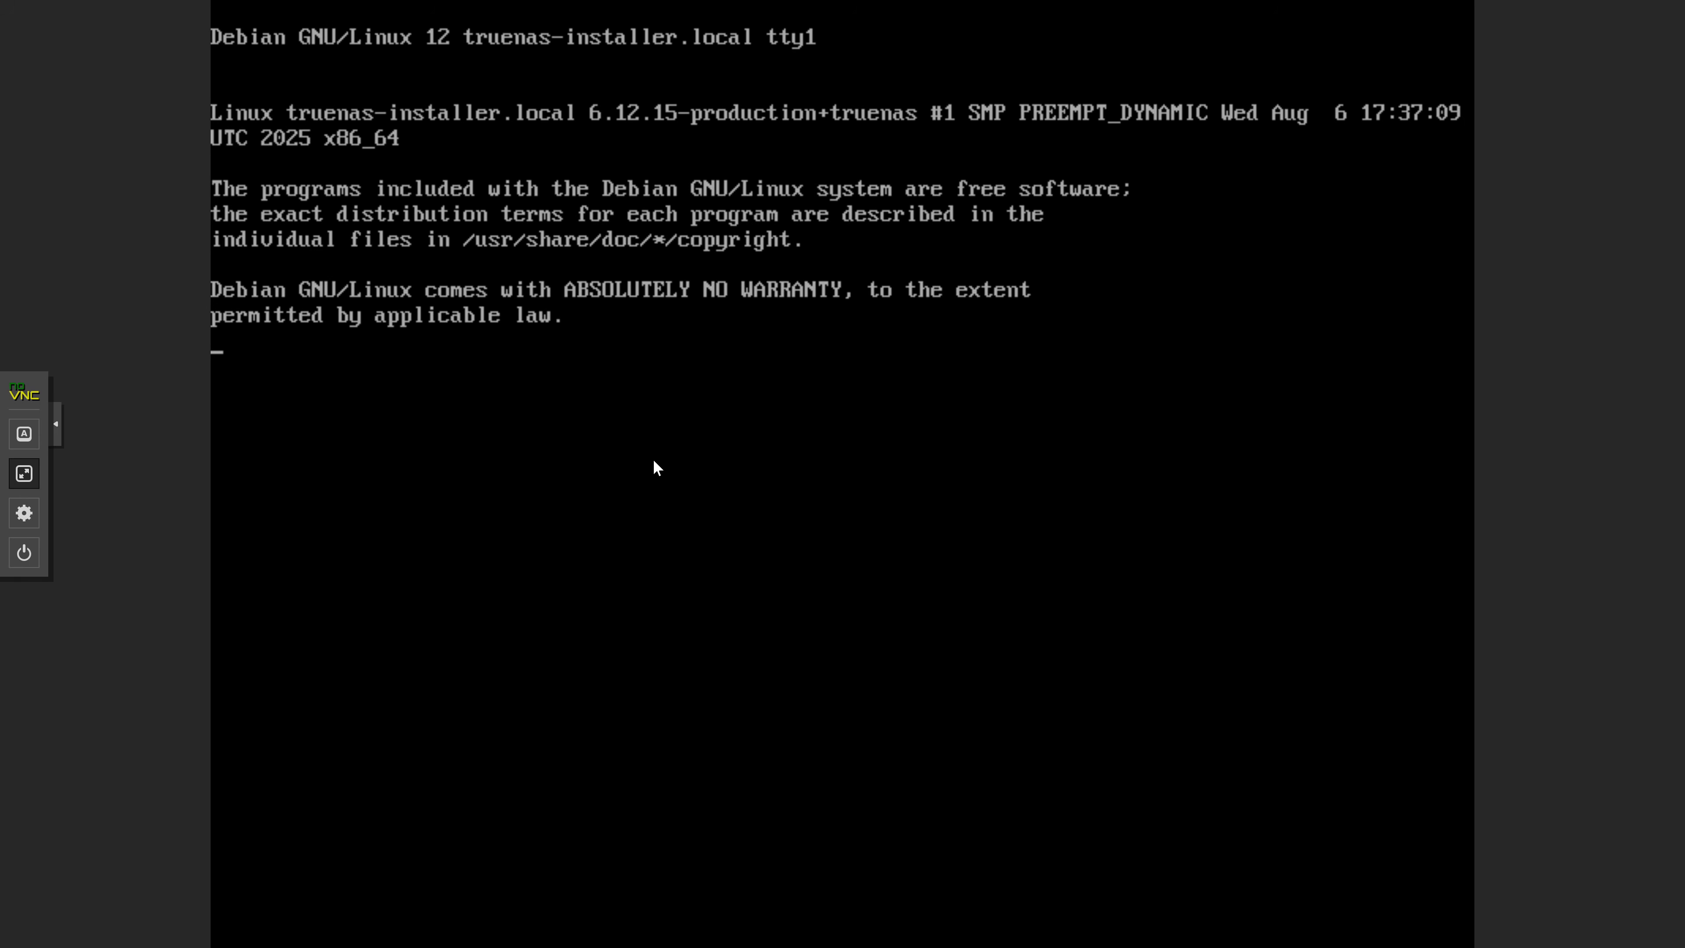
Step: Choose Install/Upgrade, select sda as the destination disk, and choose truenas_admin as the administrative user
{"action": "key", "text": "Return"}
{"action": "key", "text": "space"}
{"action": "key", "text": "Return"}
{"action": "key", "text": "Return"}
{"action": "key", "text": "Return"}
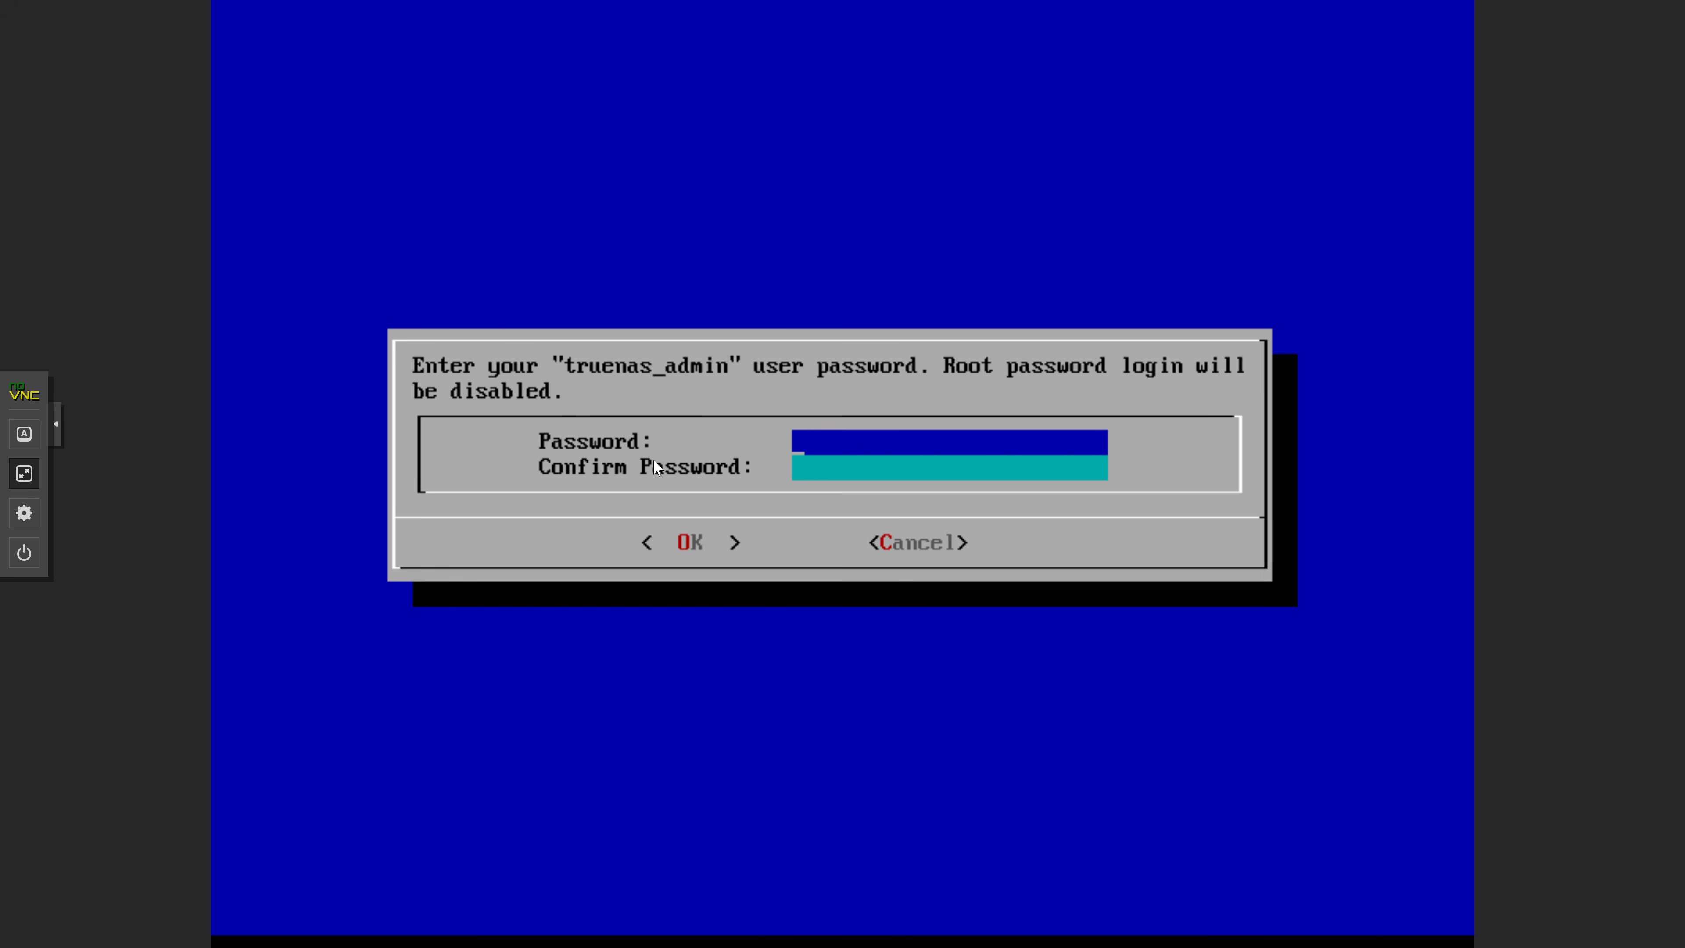
Step: Enter and confirm the truenas_admin password, and proceed with the TrueNAS installation
{"action": "type", "text": "*********"}
{"action": "key", "text": "Tab"}
{"action": "type", "text": "*********"}
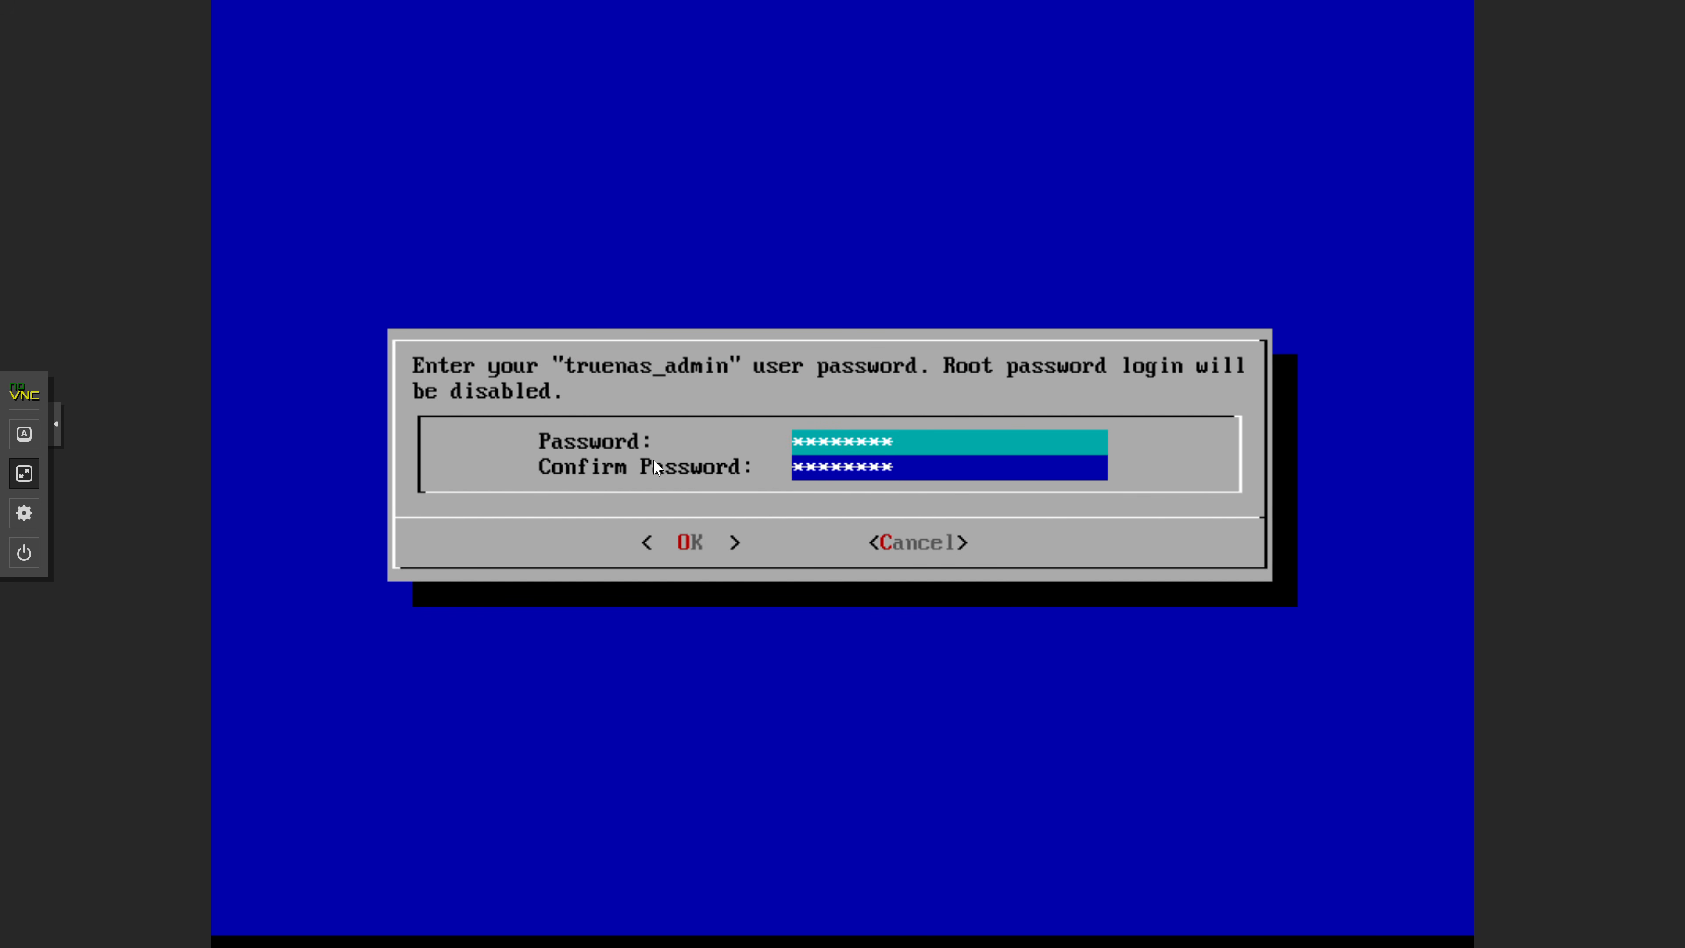
{"action": "key", "text": "Return"}
{"action": "key", "text": "Return"}
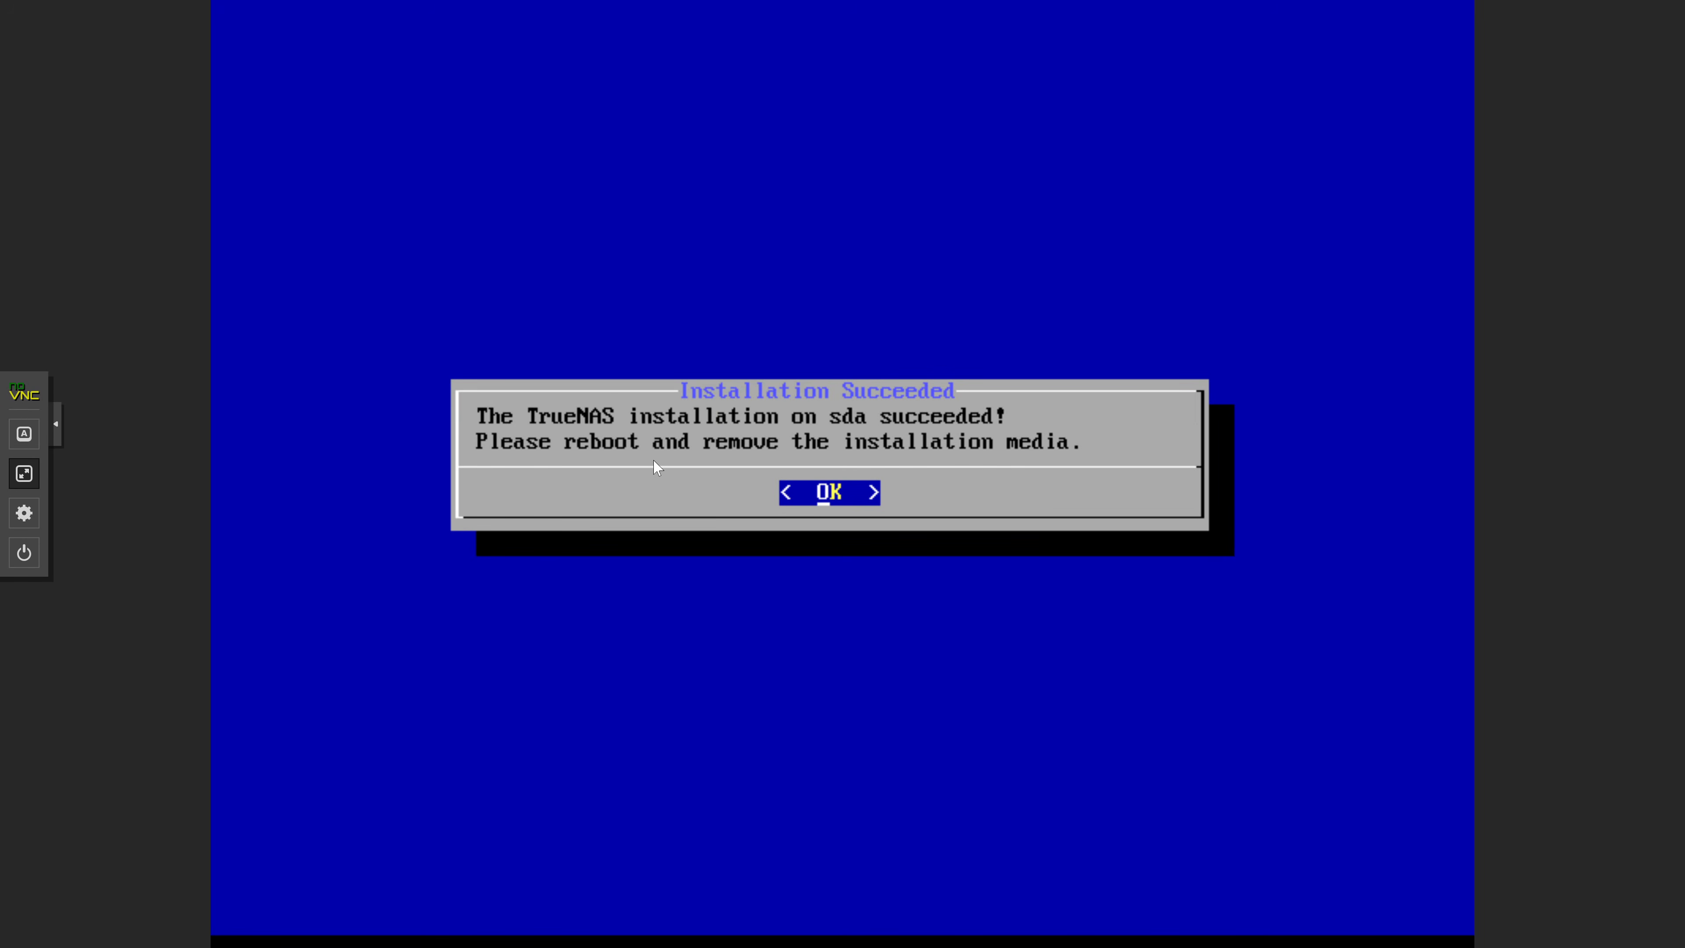
Step: Close the installation message, reboot into the installed TrueNAS system, and exit the full-screen console
{"action": "key", "text": "Return"}
{"action": "key", "text": "Down"}
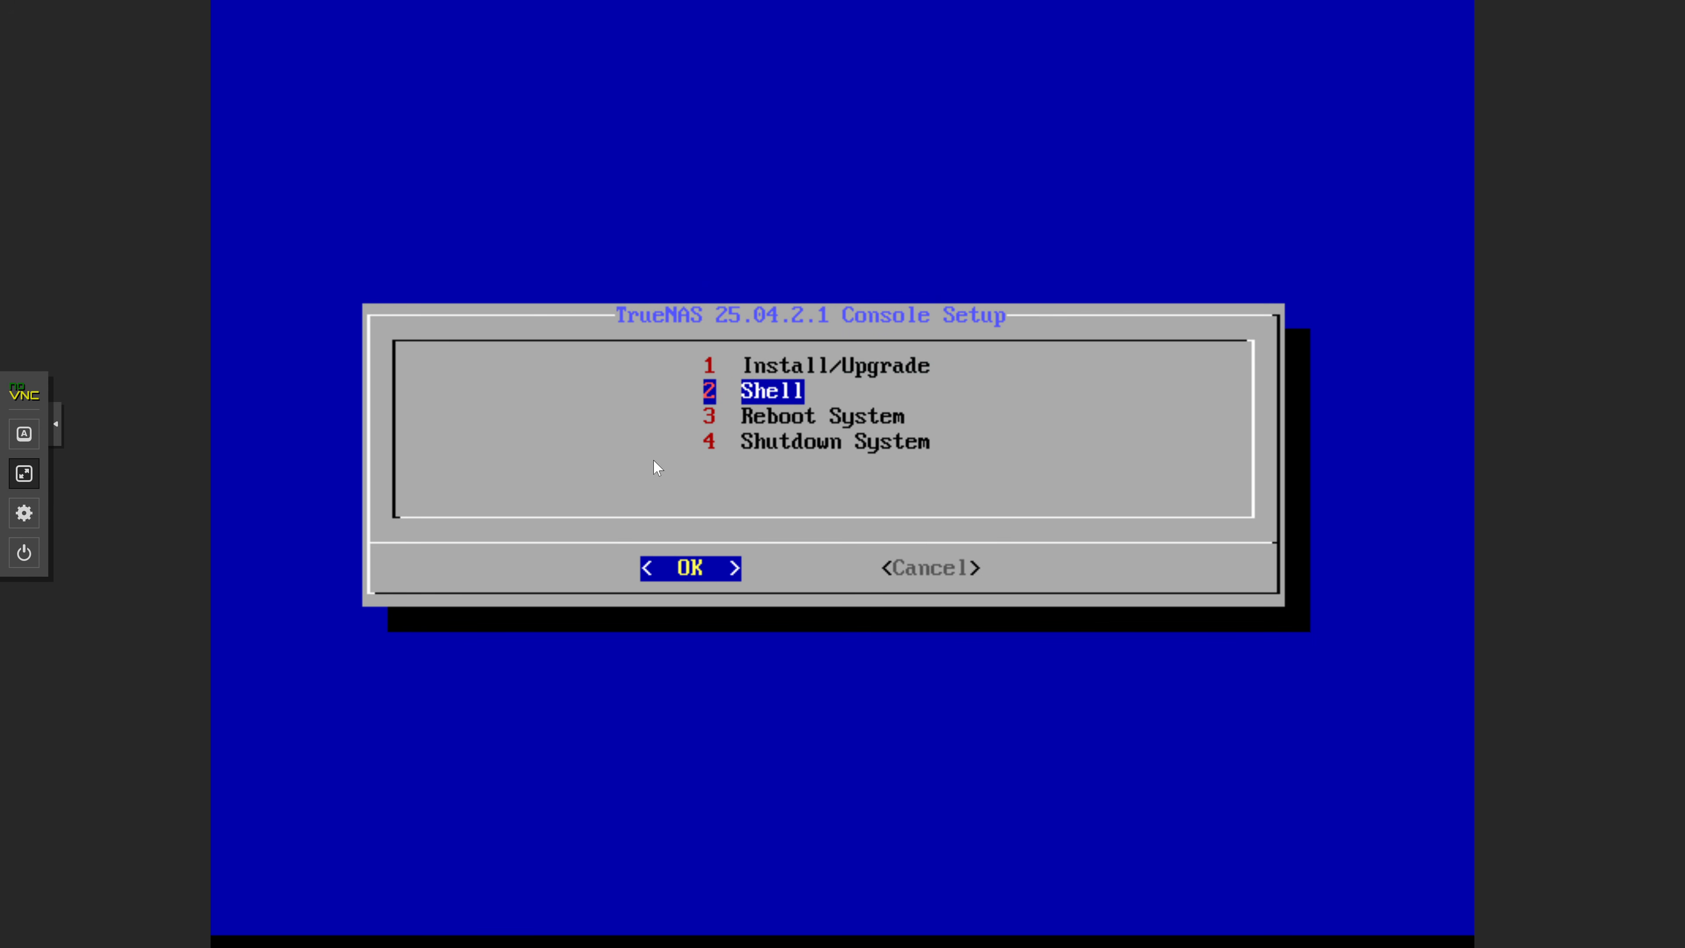
{"action": "key", "text": "Down"}
{"action": "key", "text": "Return"}
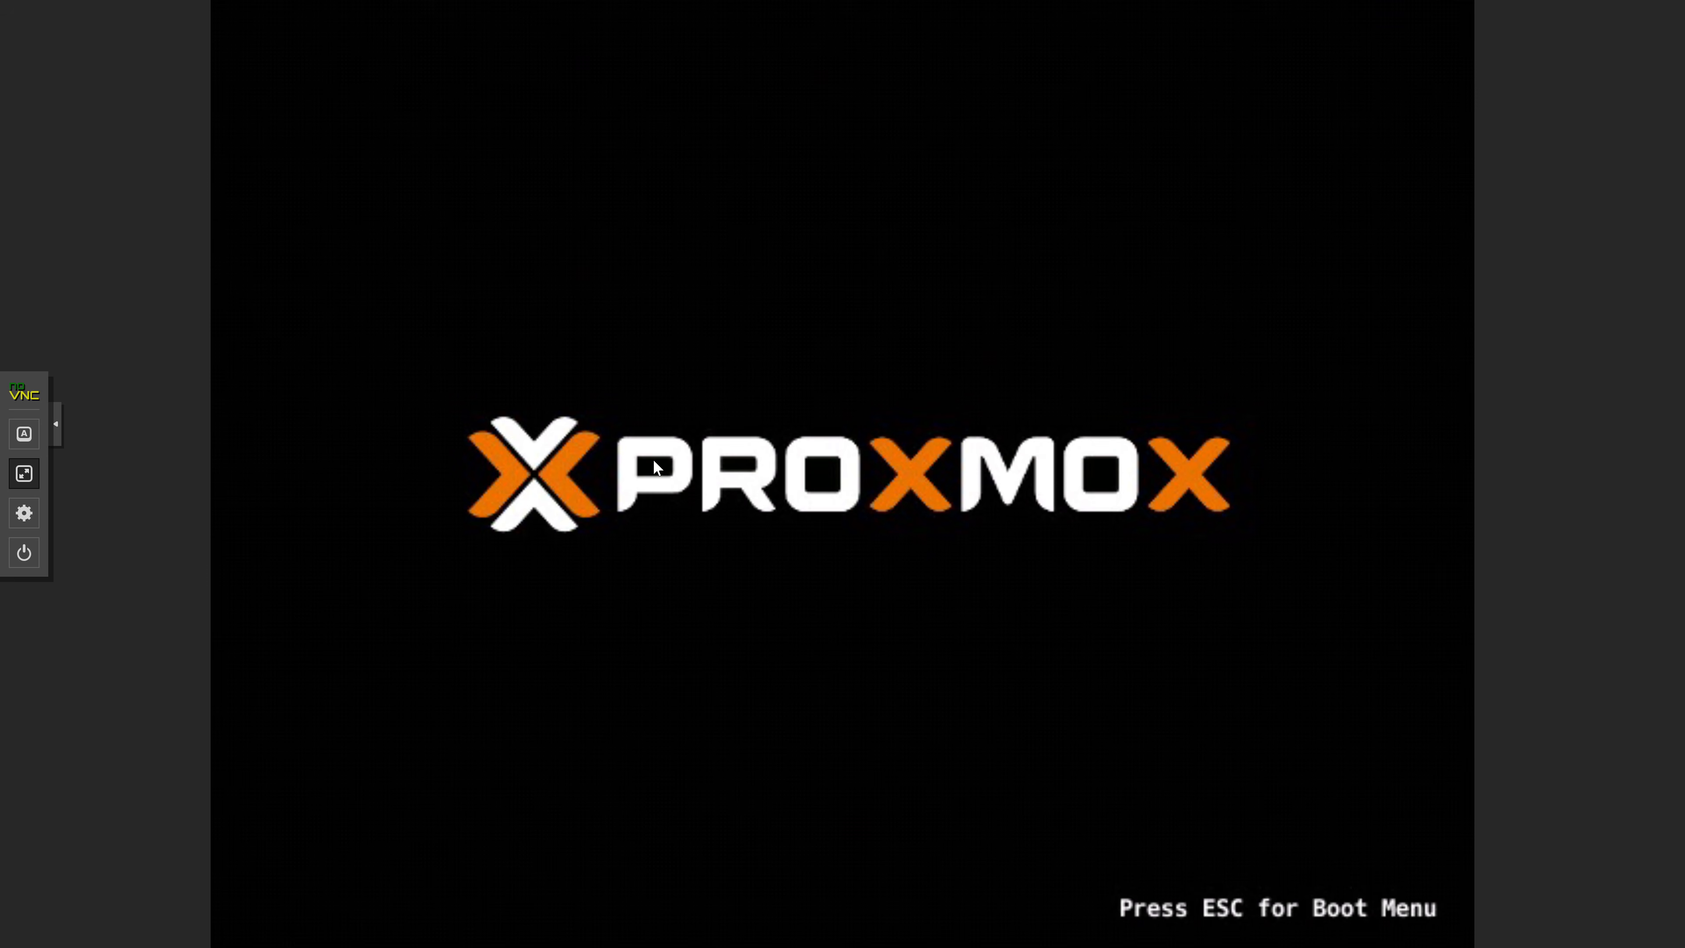
{"action": "key", "text": "Return"}
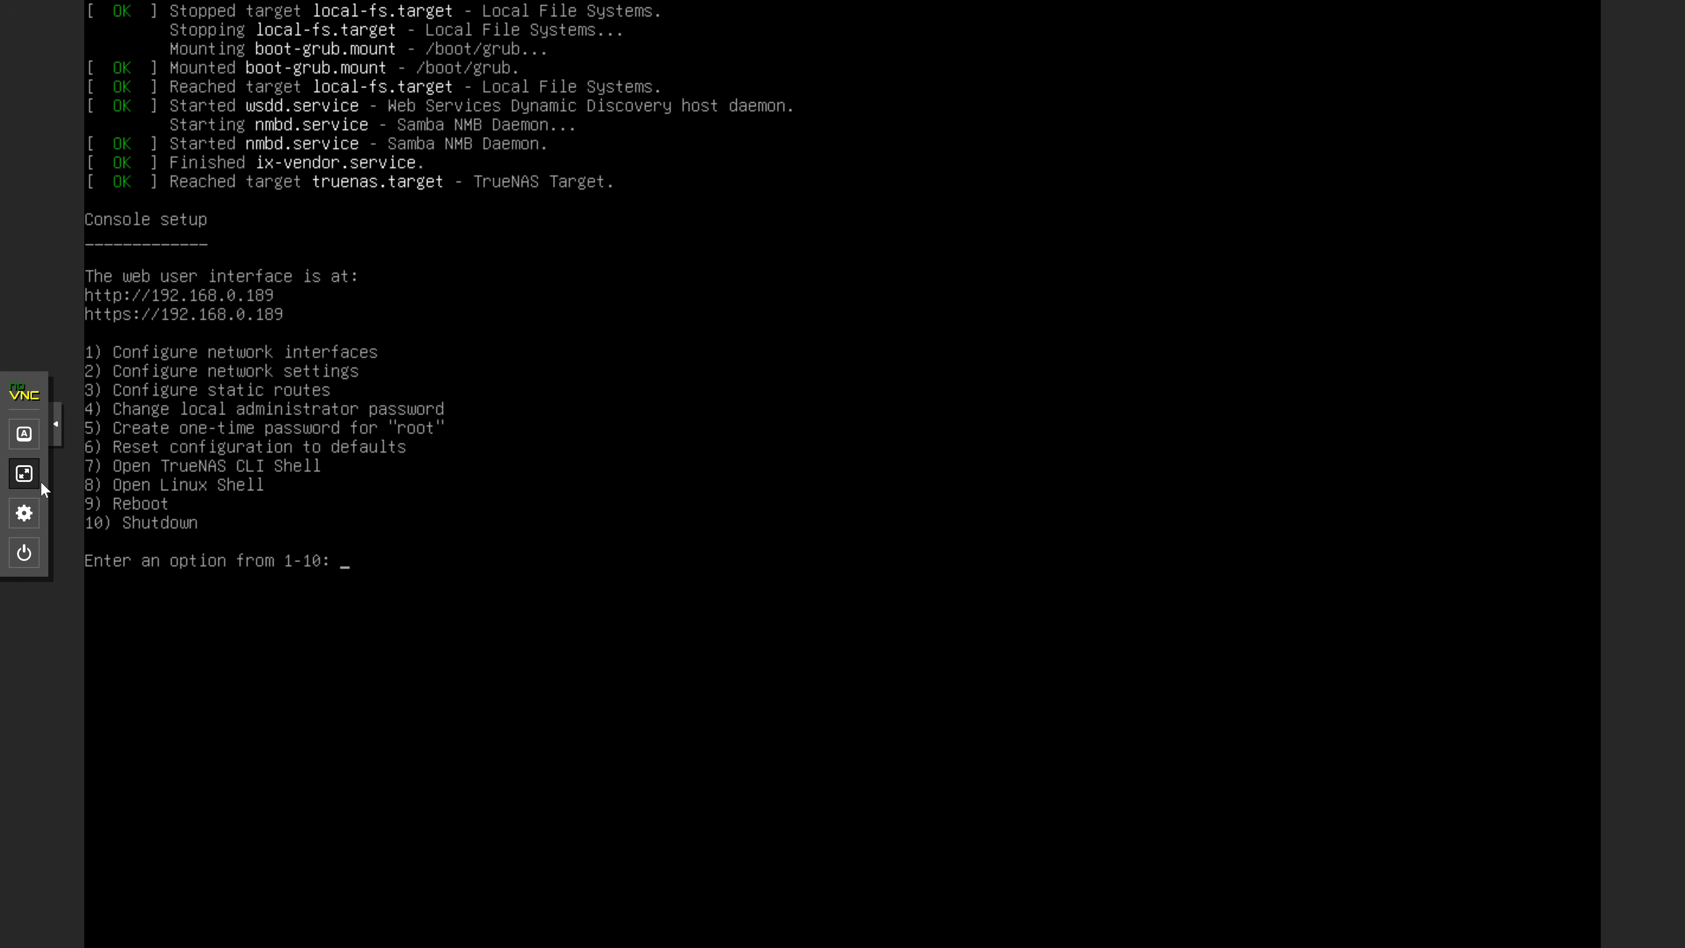
{"action": "left_click", "coordinate": [24, 473]}
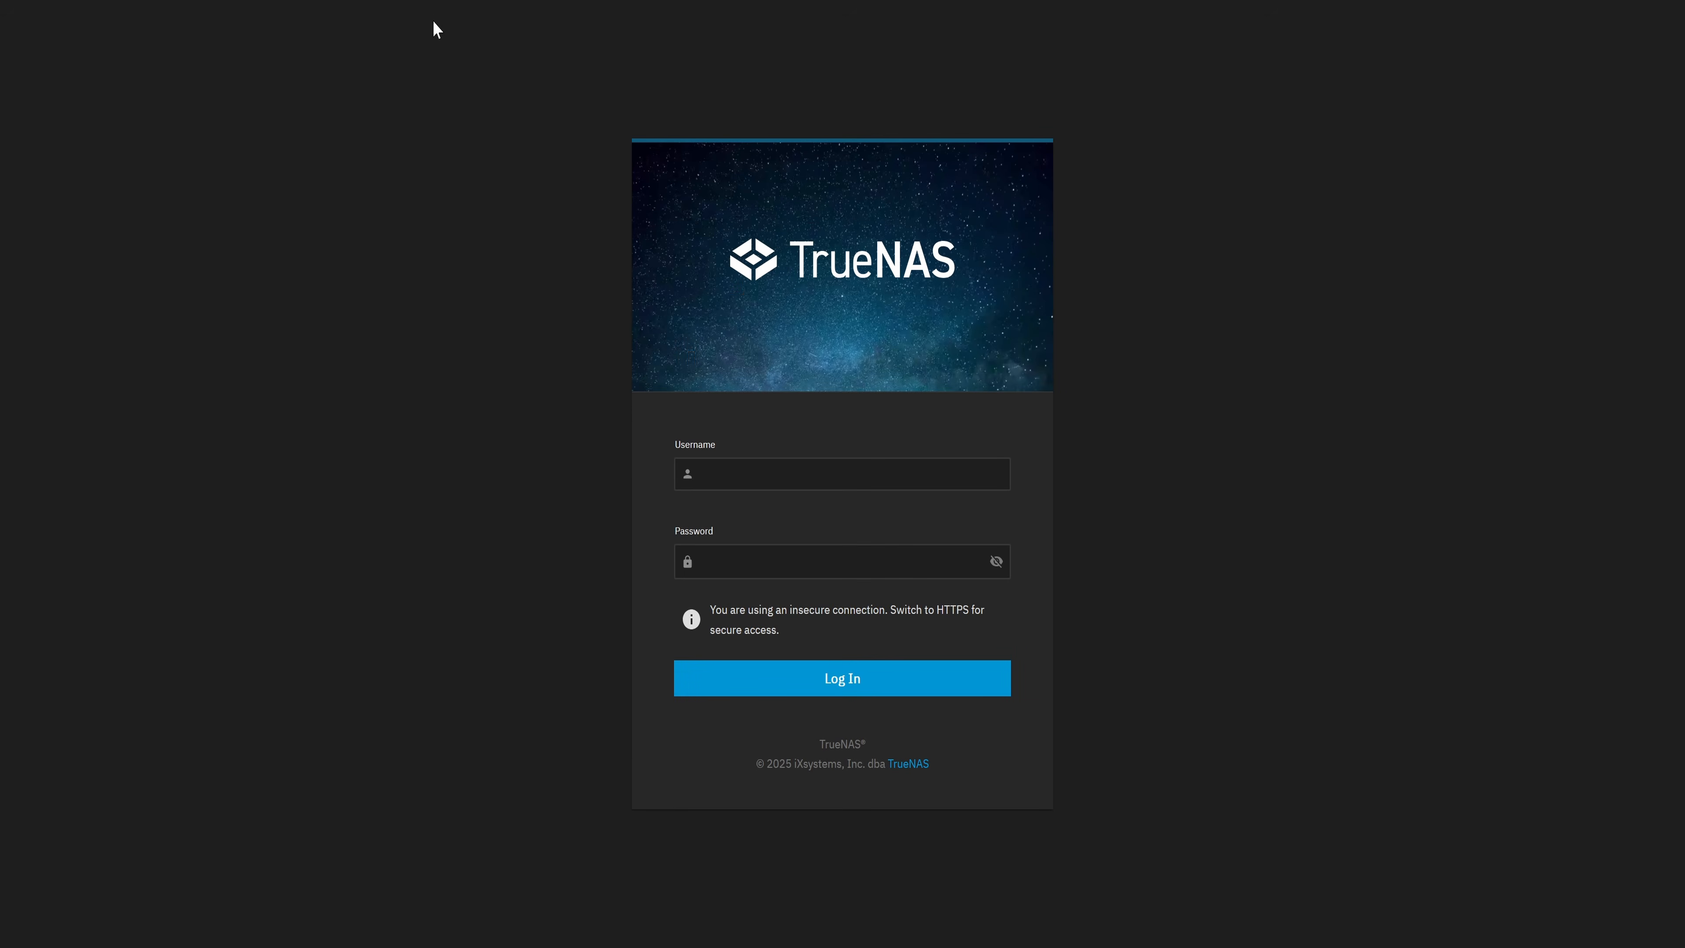
Step: Switch to the new TrueNAS web interface and log in as truenas_admin with the account password, without saving it in the browser
{"action": "left_click", "coordinate": [842, 474]}
{"action": "type", "text": "truenas_admin"}
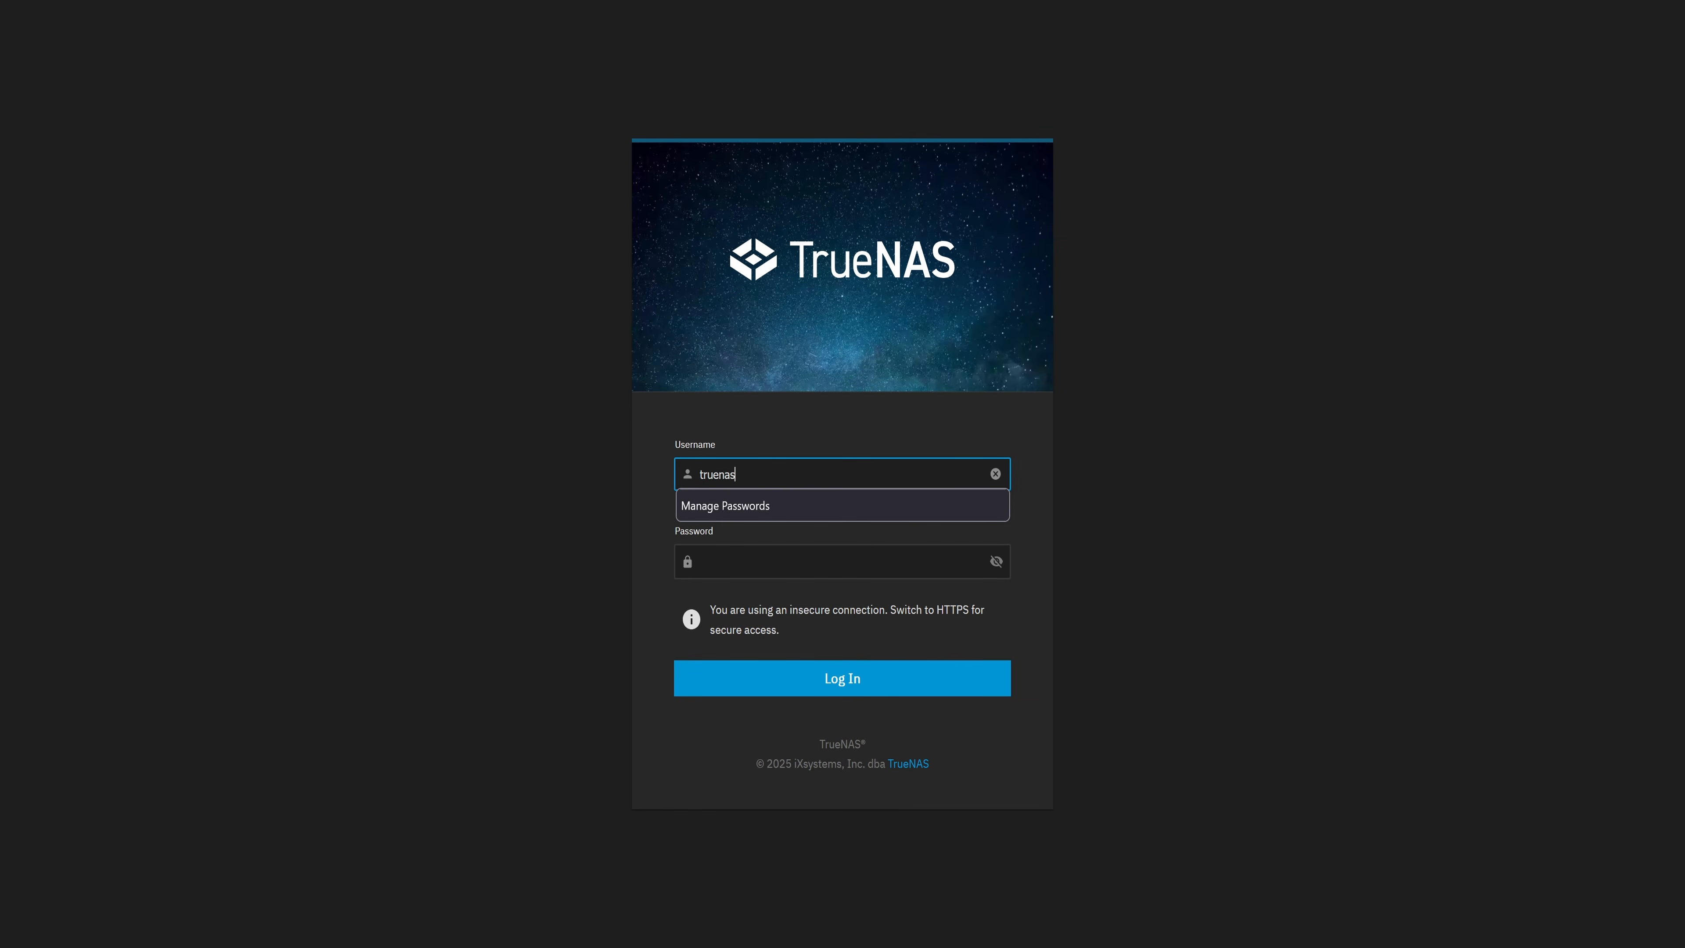
{"action": "key", "text": "Tab"}
{"action": "type", "text": "••••••••"}
{"action": "key", "text": "Return"}
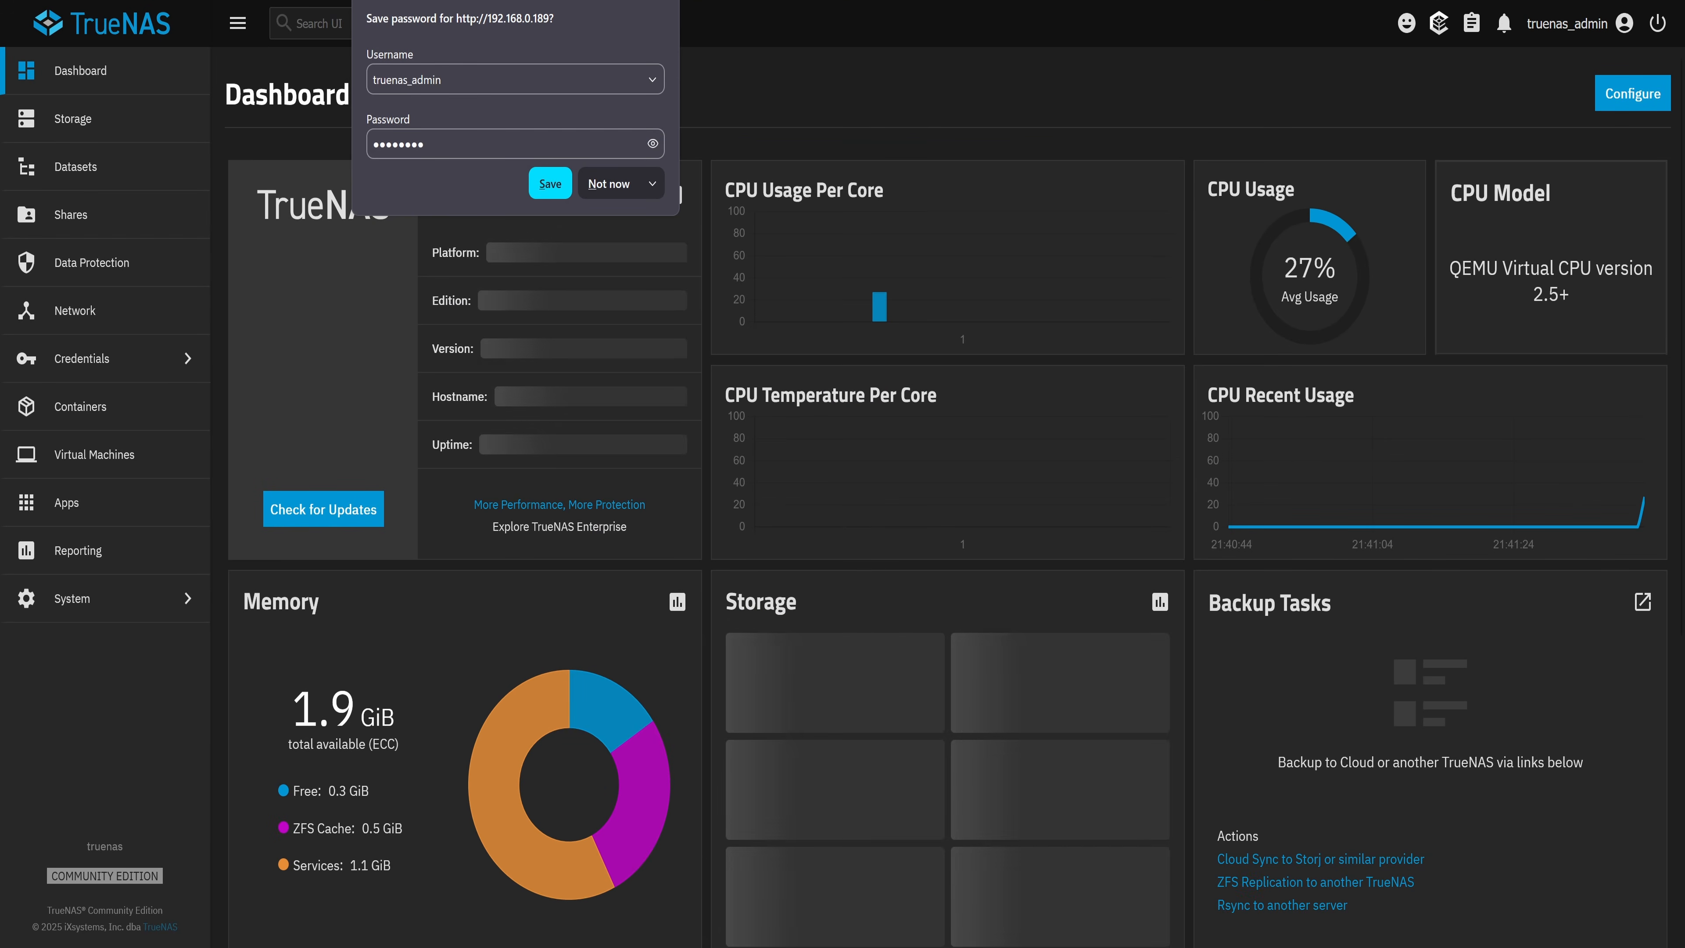
{"action": "left_click", "coordinate": [603, 186]}
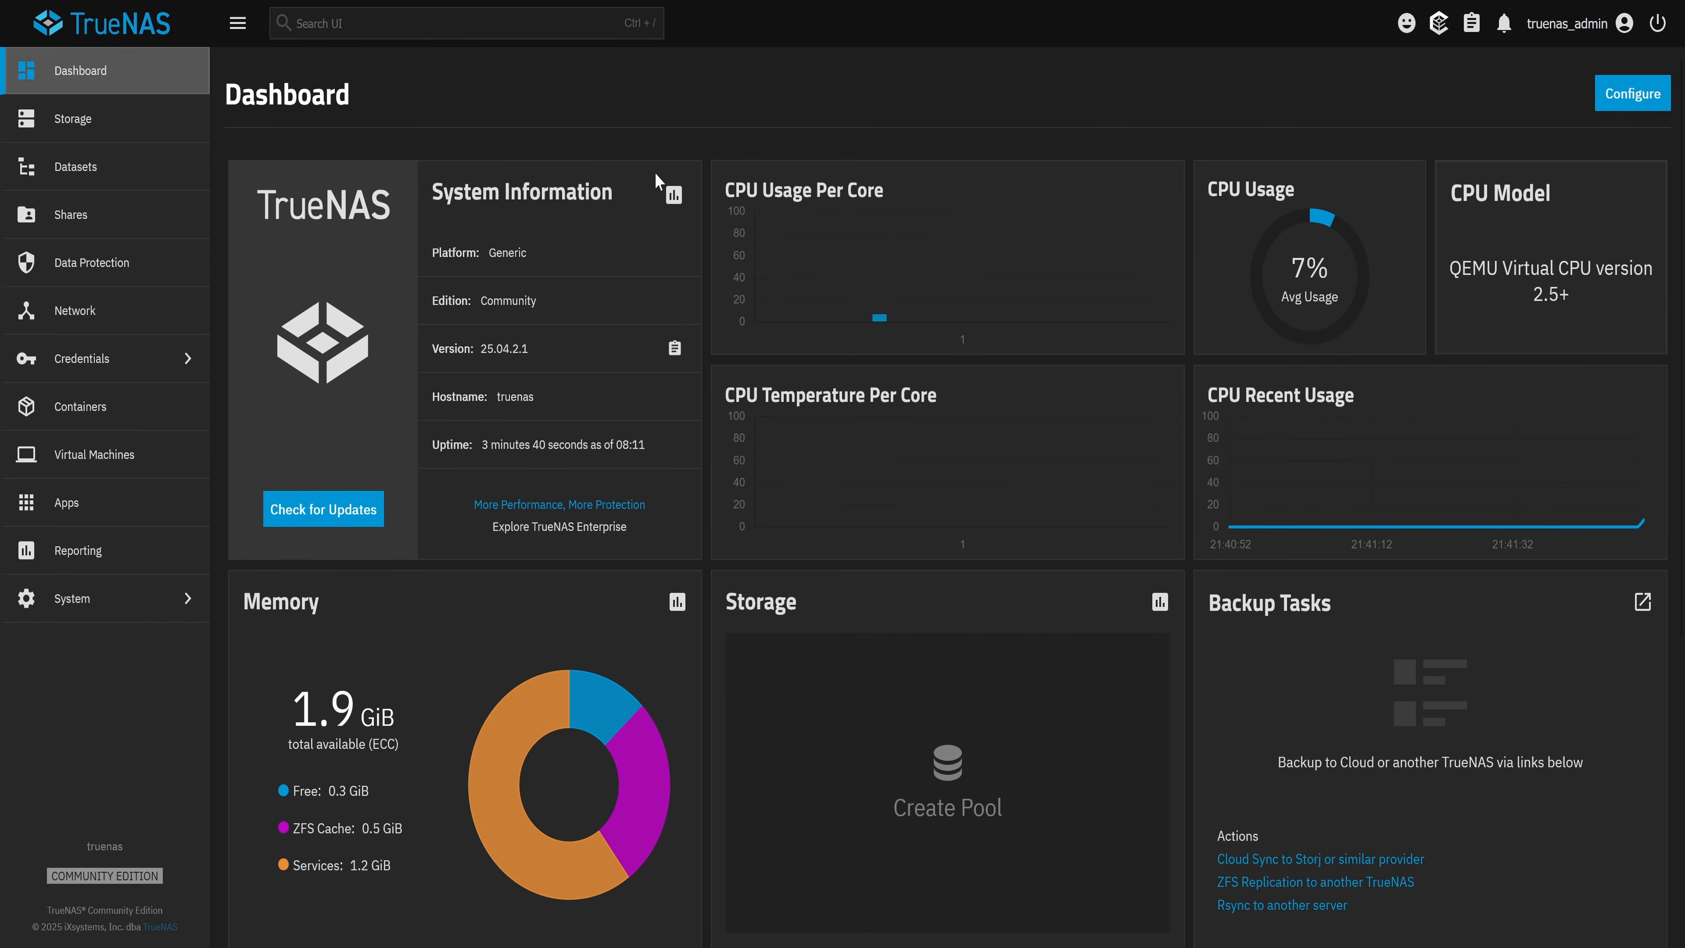
Step: Switch to Proxmox and run the copied command in the pve2 shell to attach the HDD500 disks to the TrueNAS-Backup virtual machine
{"action": "left_click", "coordinate": [299, 2]}
{"action": "left_click", "coordinate": [139, 104]}
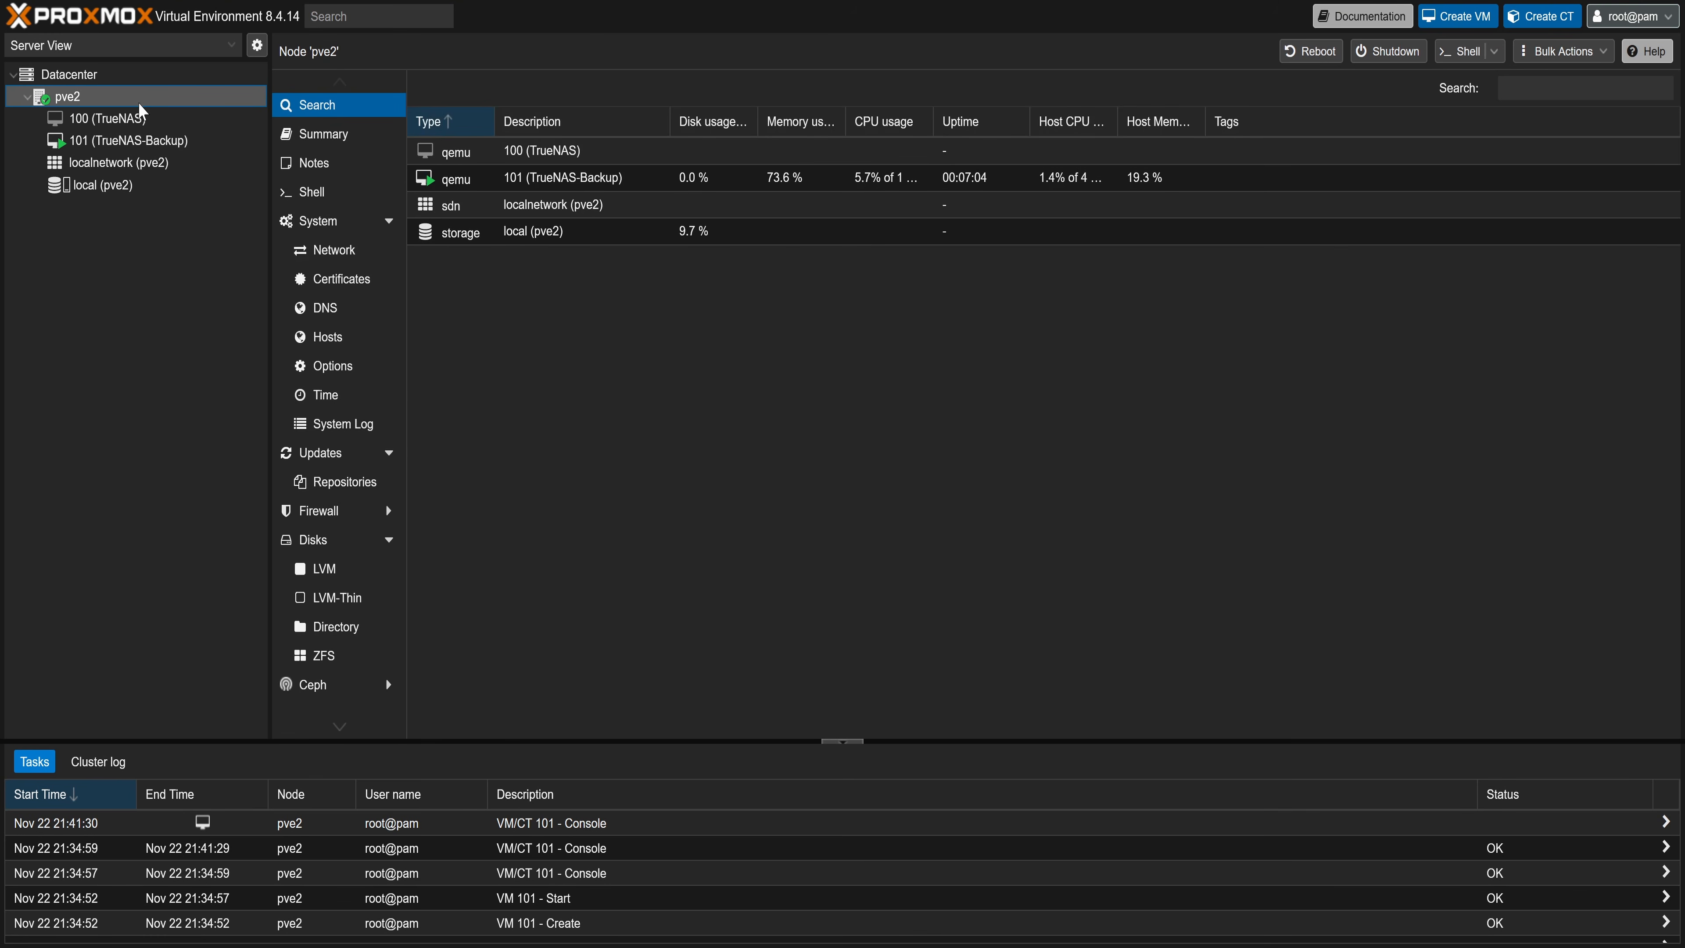
{"action": "left_click", "coordinate": [328, 199]}
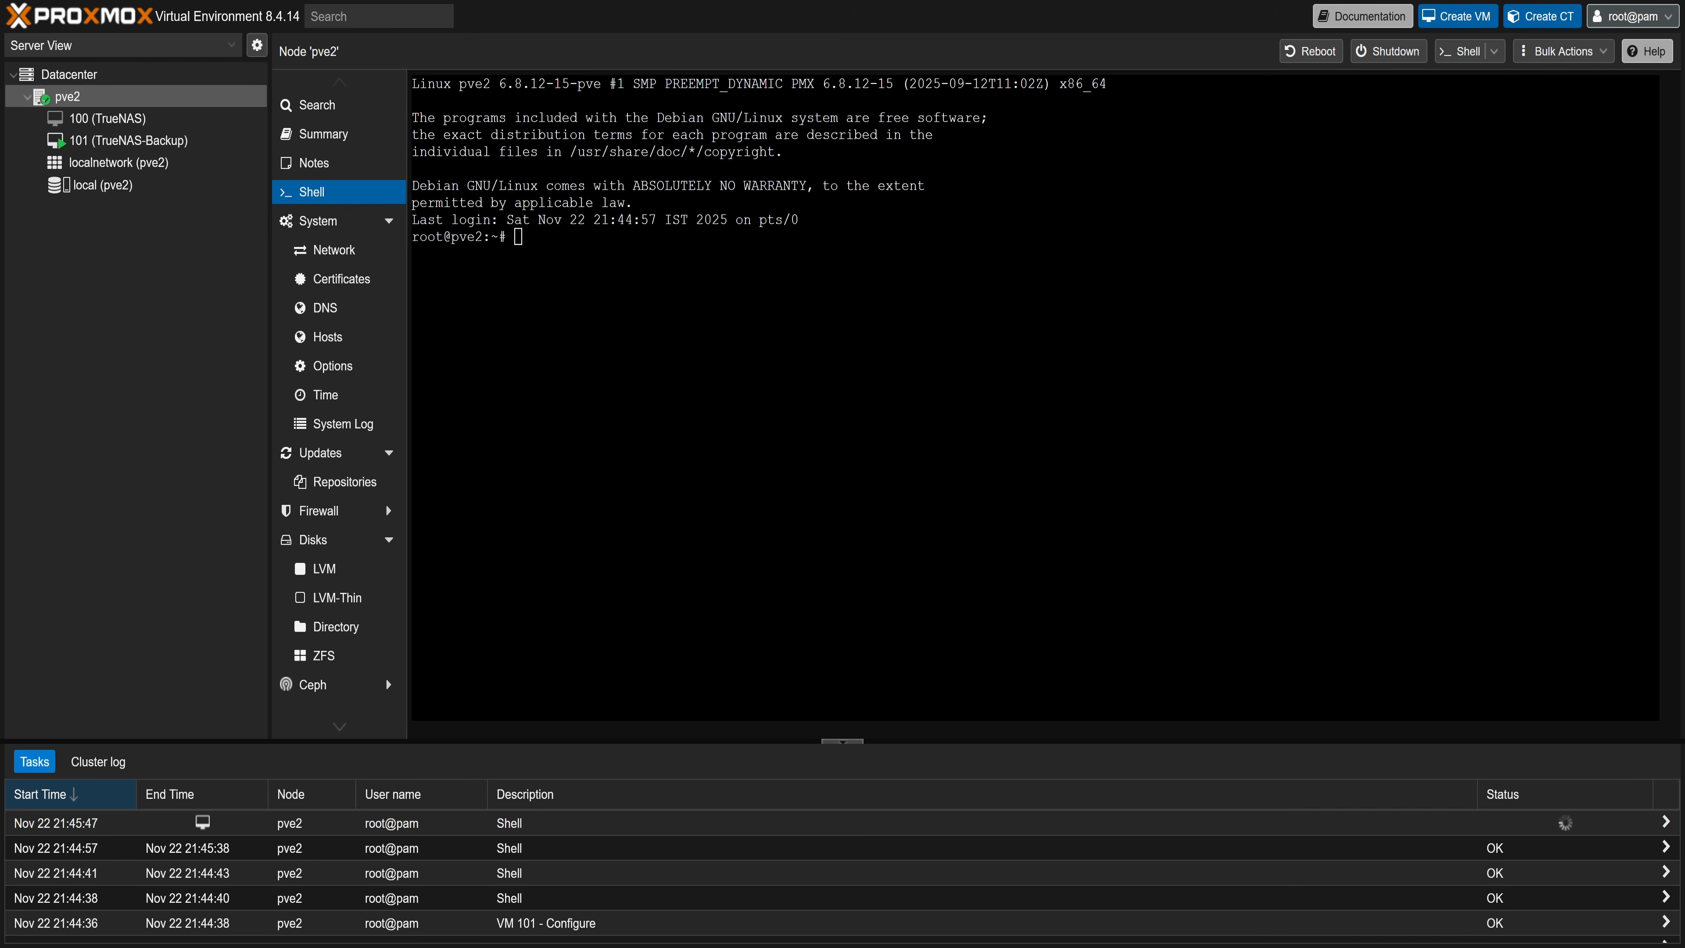
{"action": "right_click", "coordinate": [654, 281]}
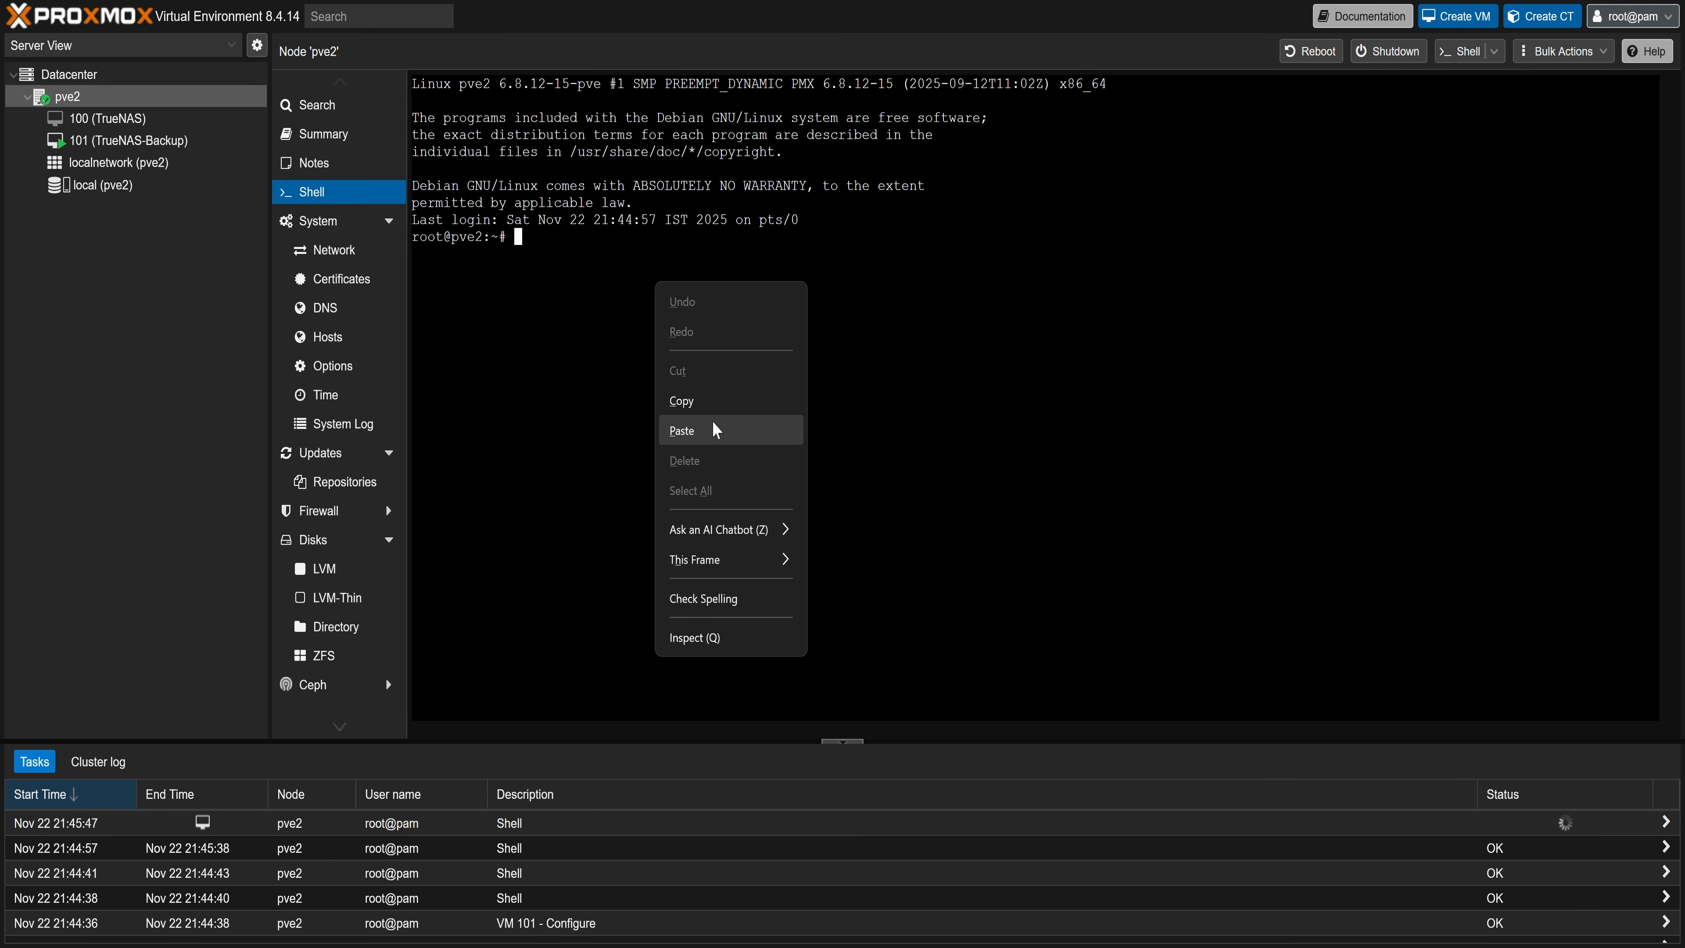
{"action": "left_click", "coordinate": [683, 432]}
{"action": "key", "text": "Return"}
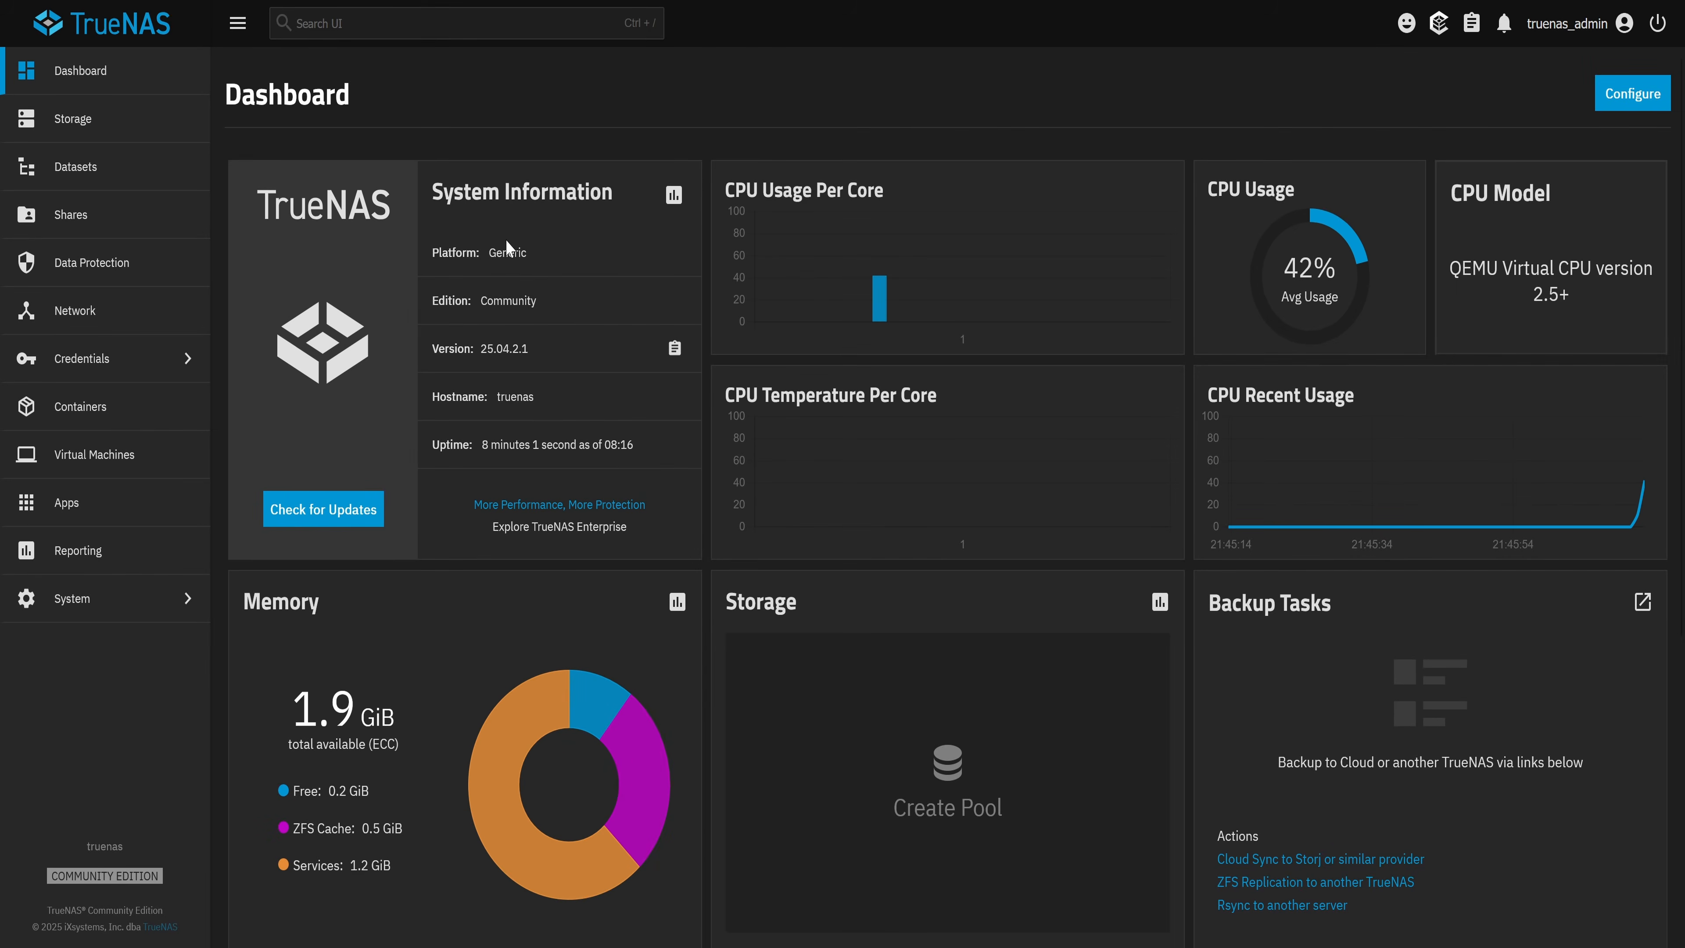
Step: Switch to the new TrueNAS system and examine its disk list and the details of disk sdc
{"action": "left_click", "coordinate": [80, 121]}
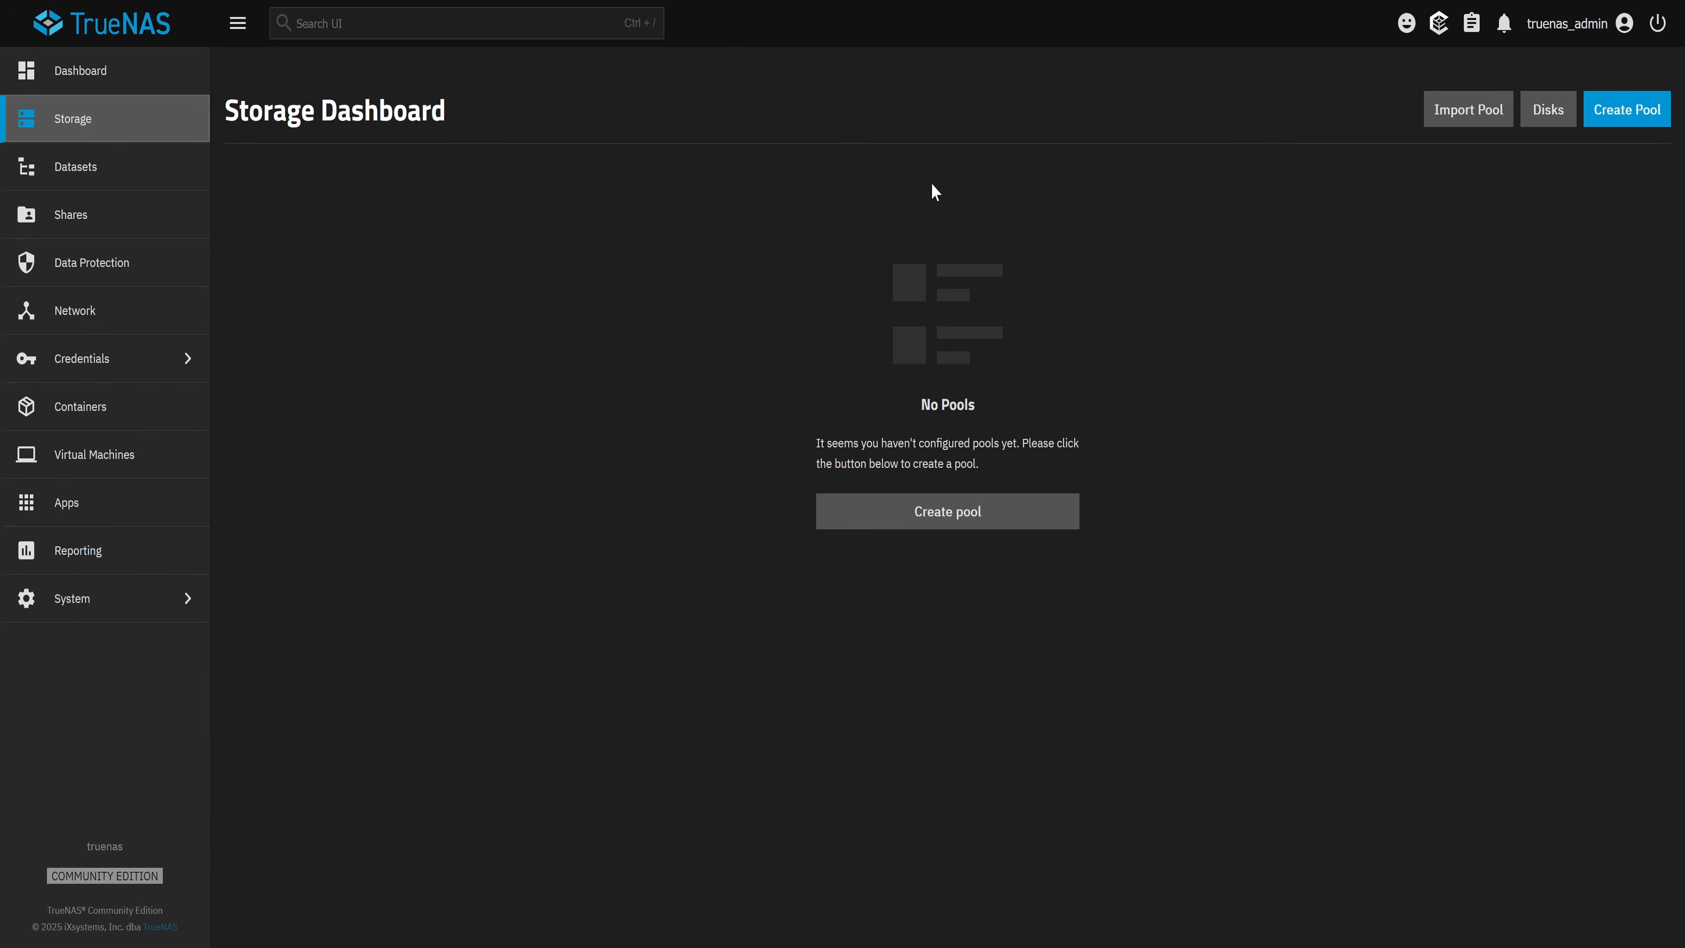
{"action": "left_click", "coordinate": [1537, 125]}
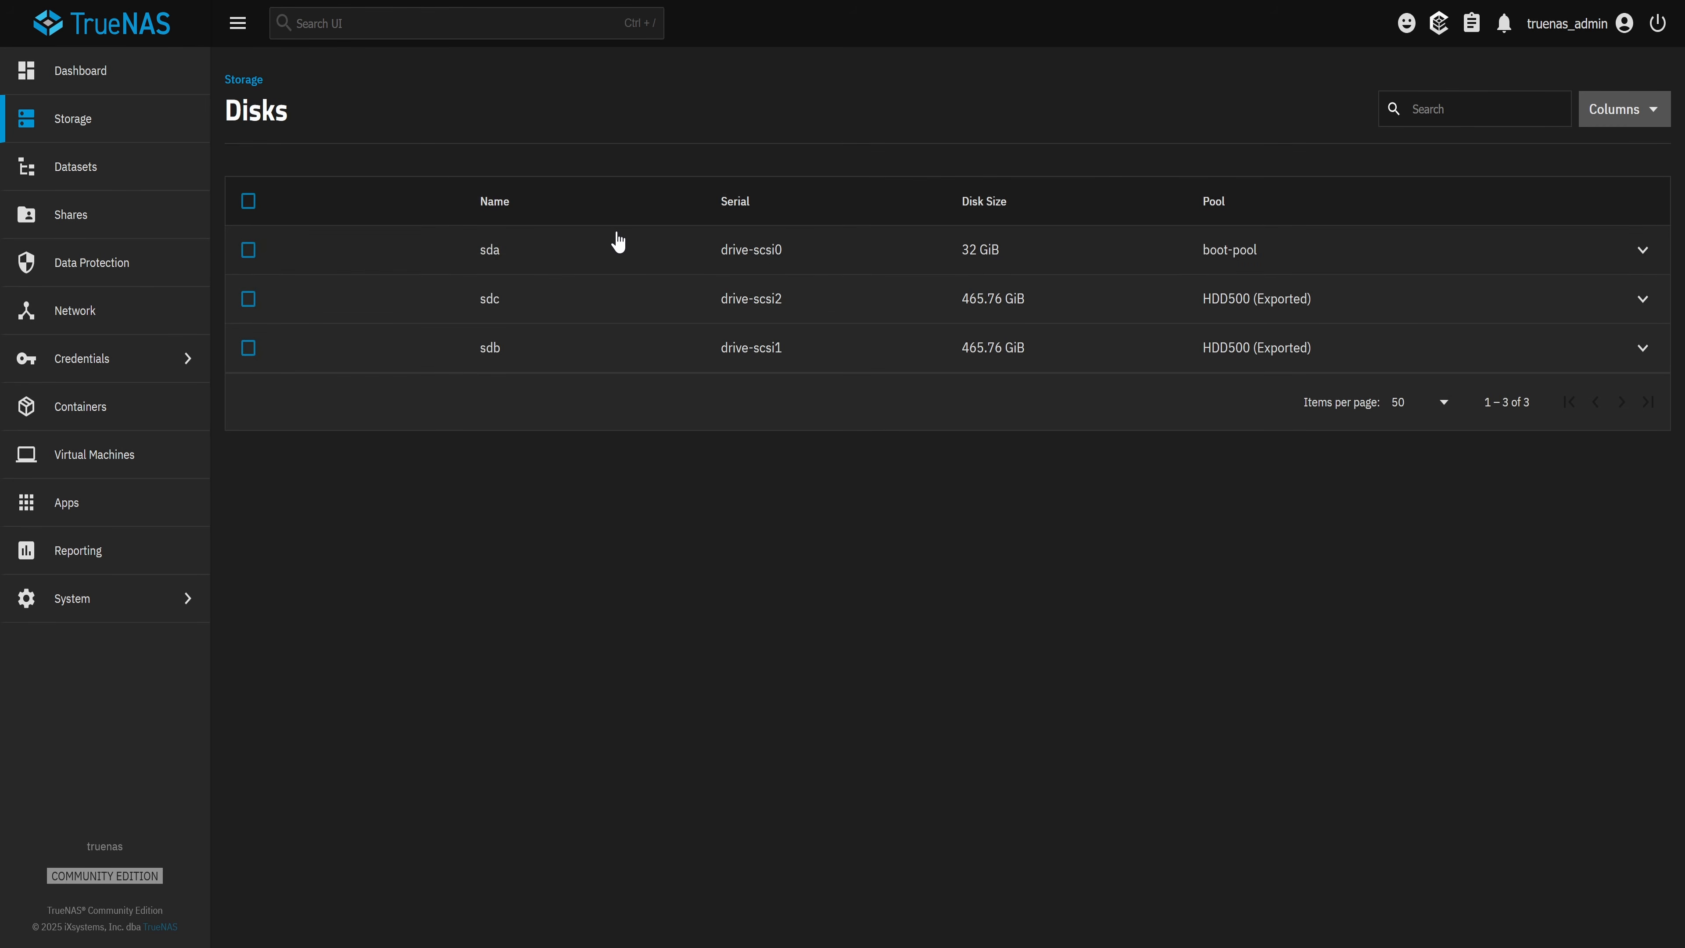
{"action": "left_click", "coordinate": [885, 306]}
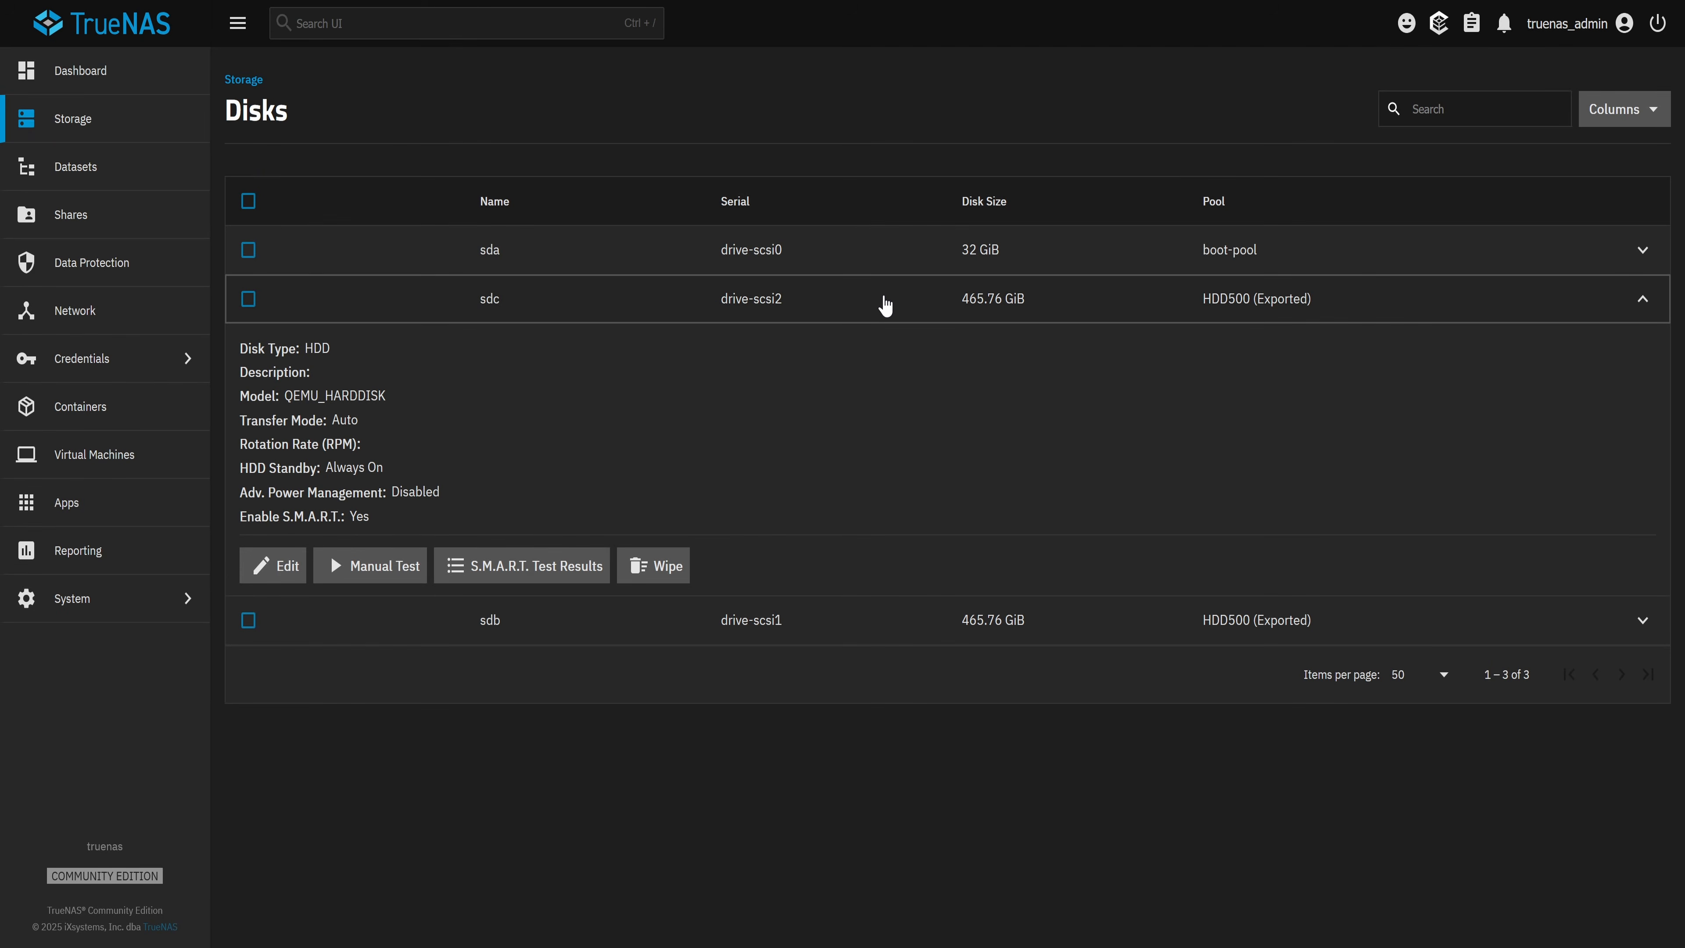
Step: Collapse the details of disk sdc and briefly examine the details of disk sdb
{"action": "left_click", "coordinate": [886, 306]}
{"action": "left_click", "coordinate": [883, 365]}
{"action": "left_click", "coordinate": [884, 365]}
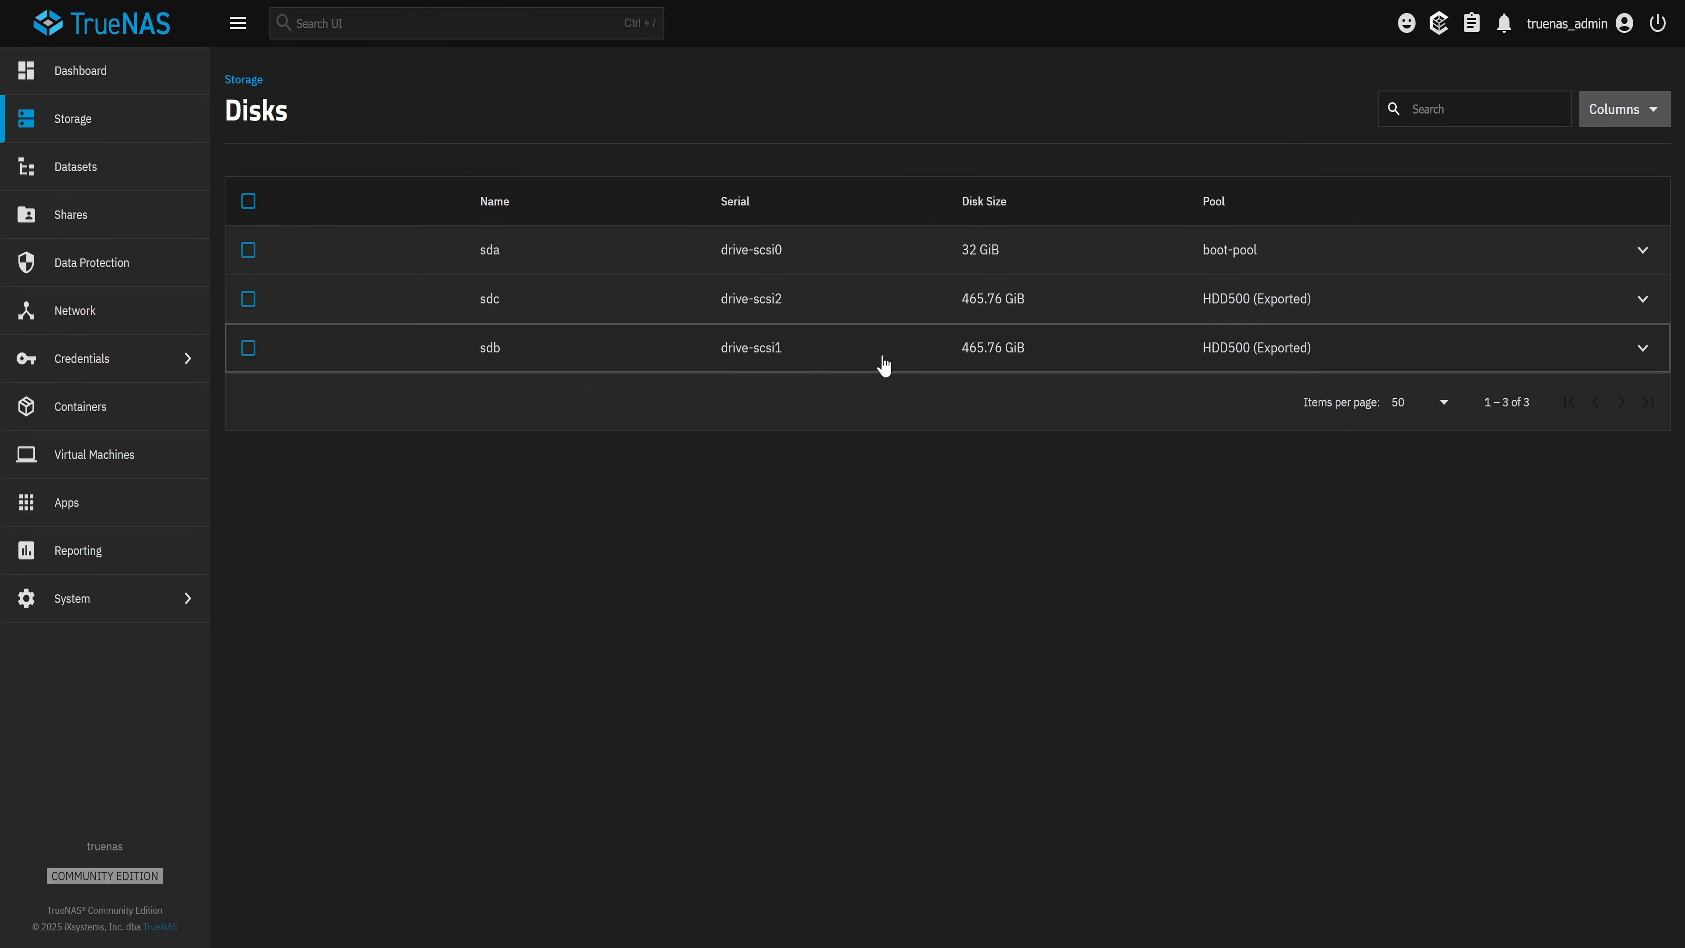
Step: Upload the configuration file truenas-25.04.2.6-20251122212325.tar in the general system settings, then switch to Proxmox and view the TrueNAS-Backup console
{"action": "left_click", "coordinate": [93, 74]}
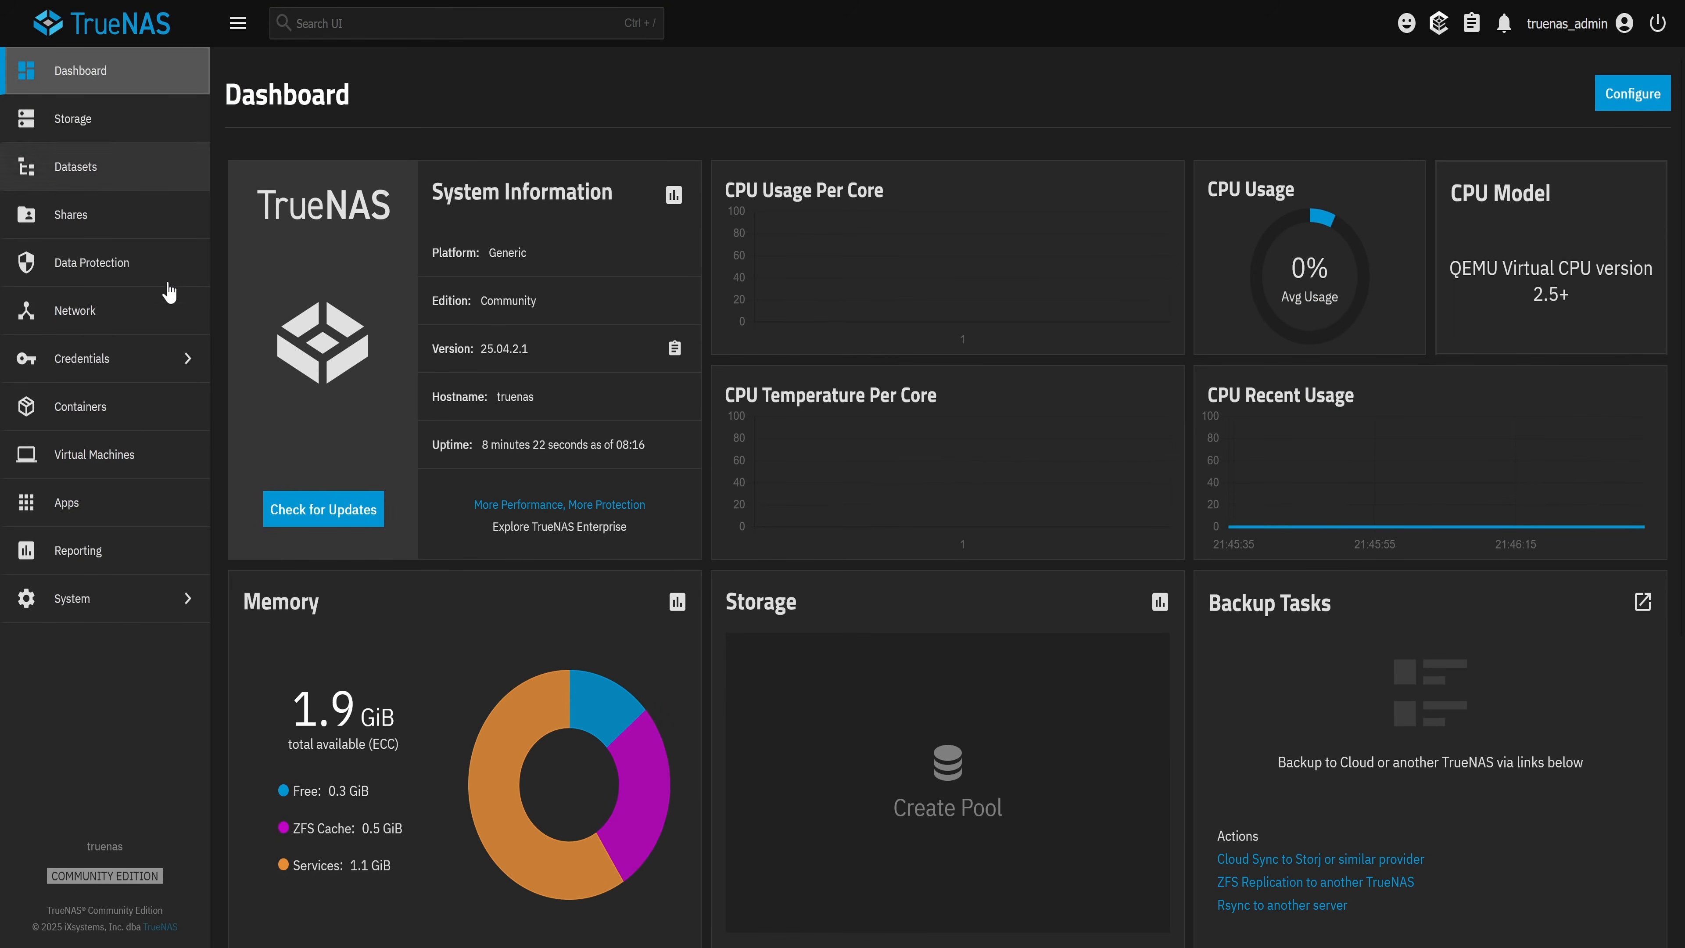
{"action": "left_click", "coordinate": [106, 598]}
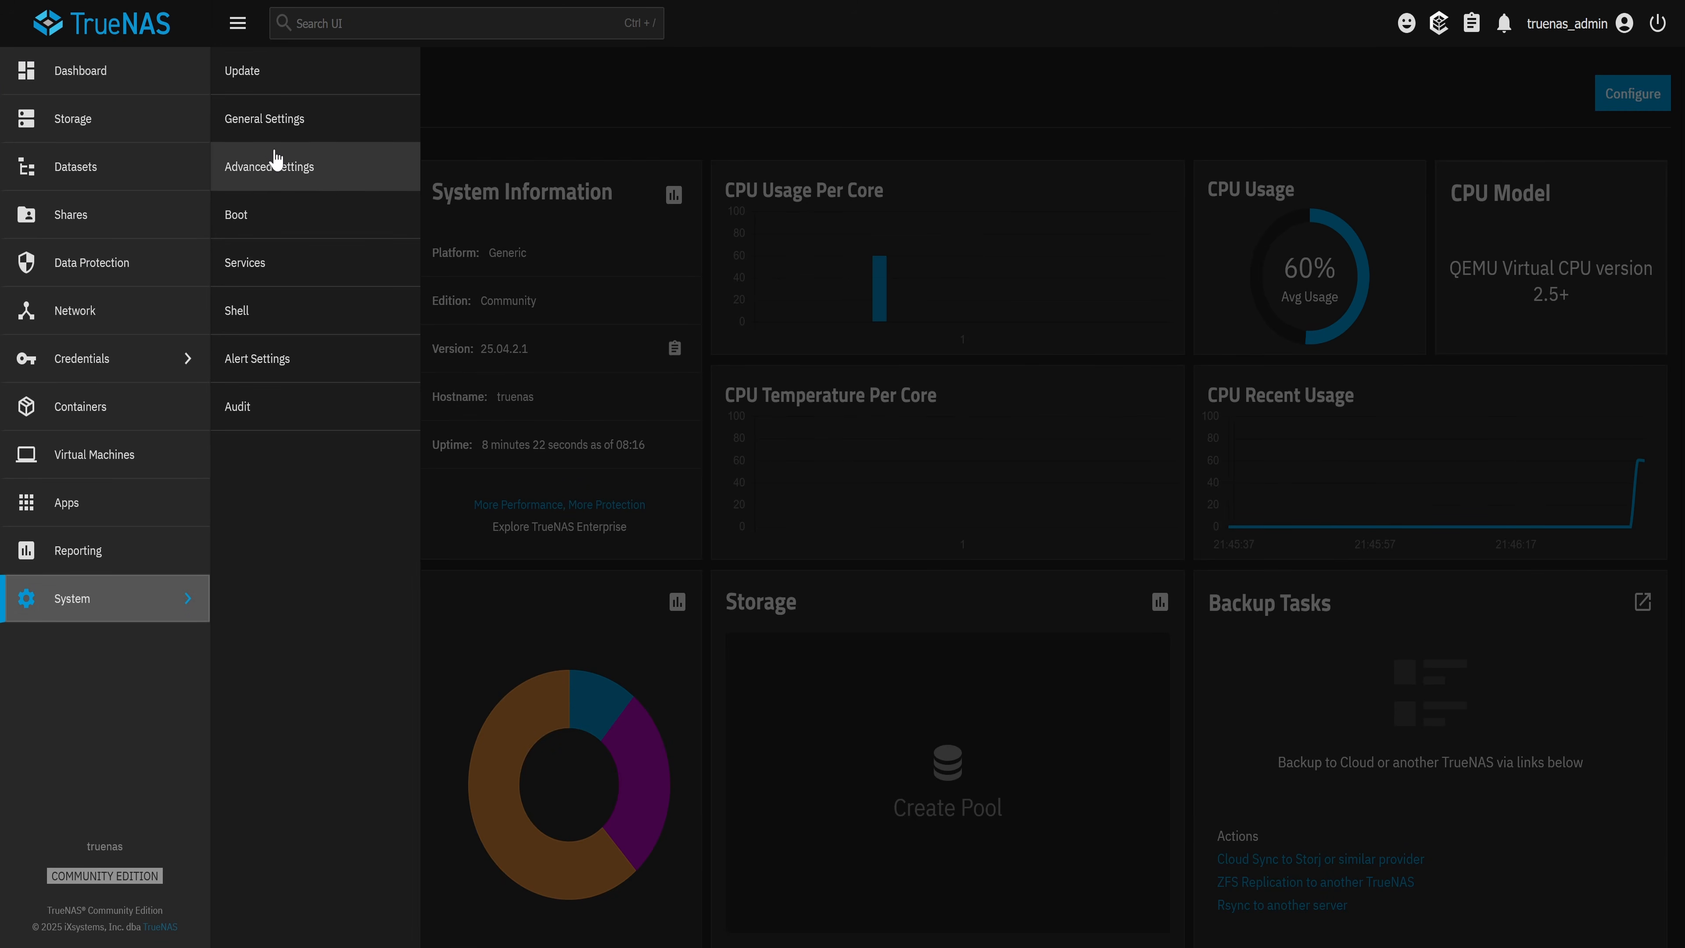
{"action": "left_click", "coordinate": [282, 120]}
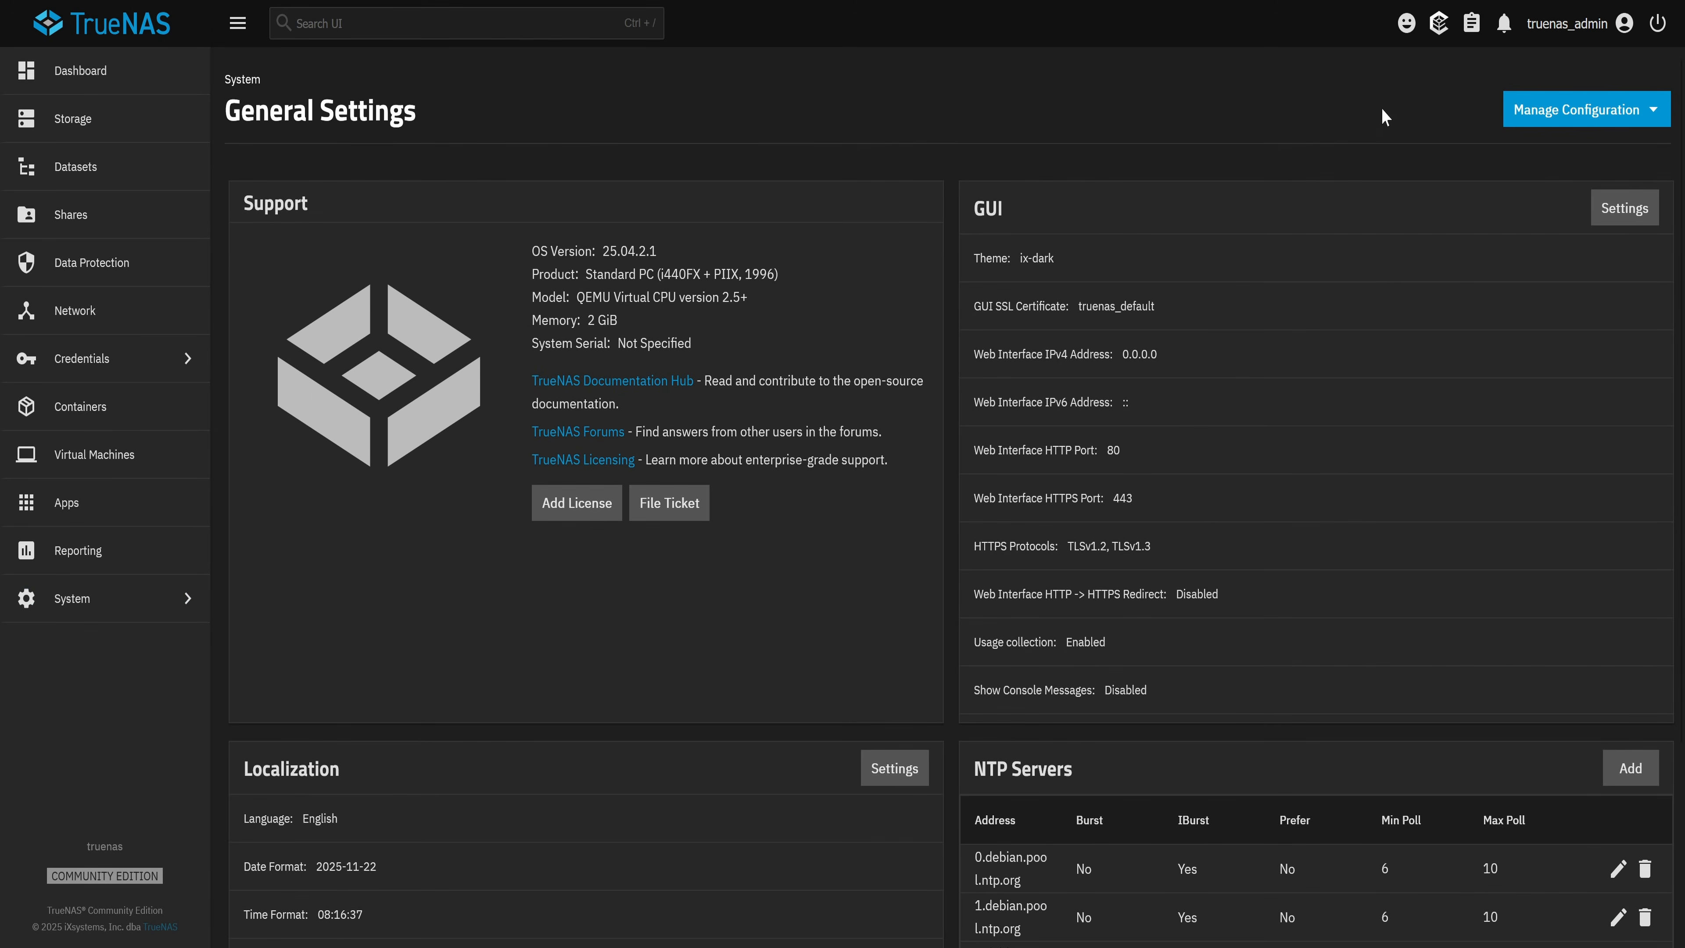
{"action": "left_click", "coordinate": [1531, 112]}
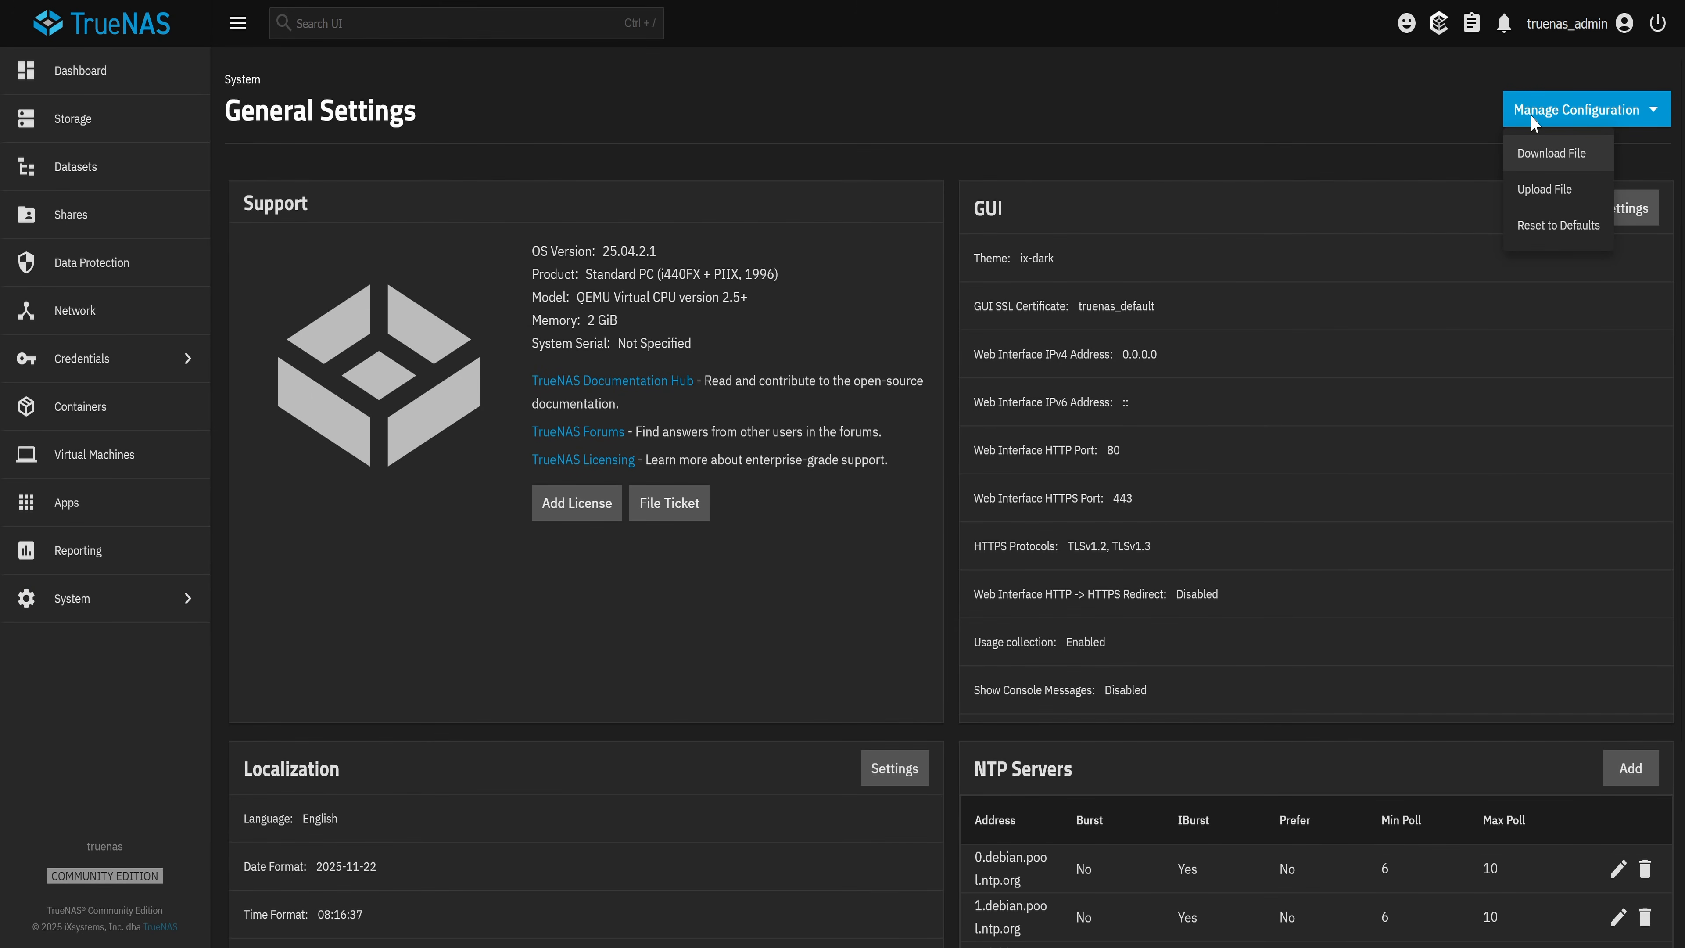
{"action": "left_click", "coordinate": [1544, 191]}
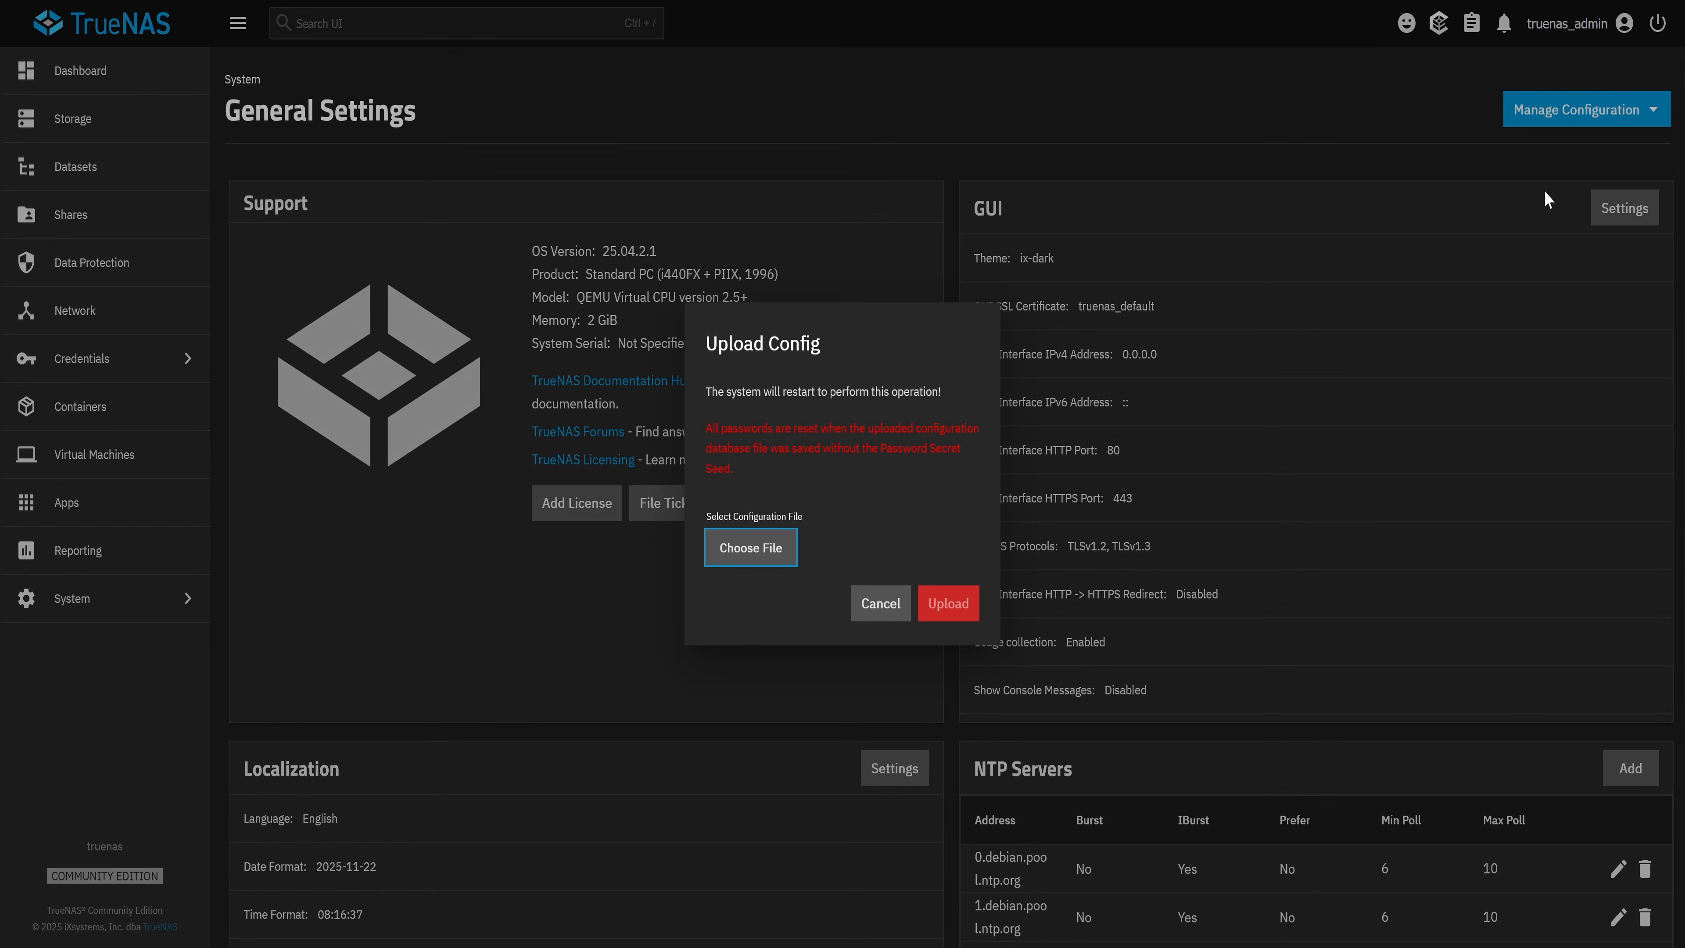
{"action": "left_click", "coordinate": [726, 555]}
{"action": "key", "text": "Return"}
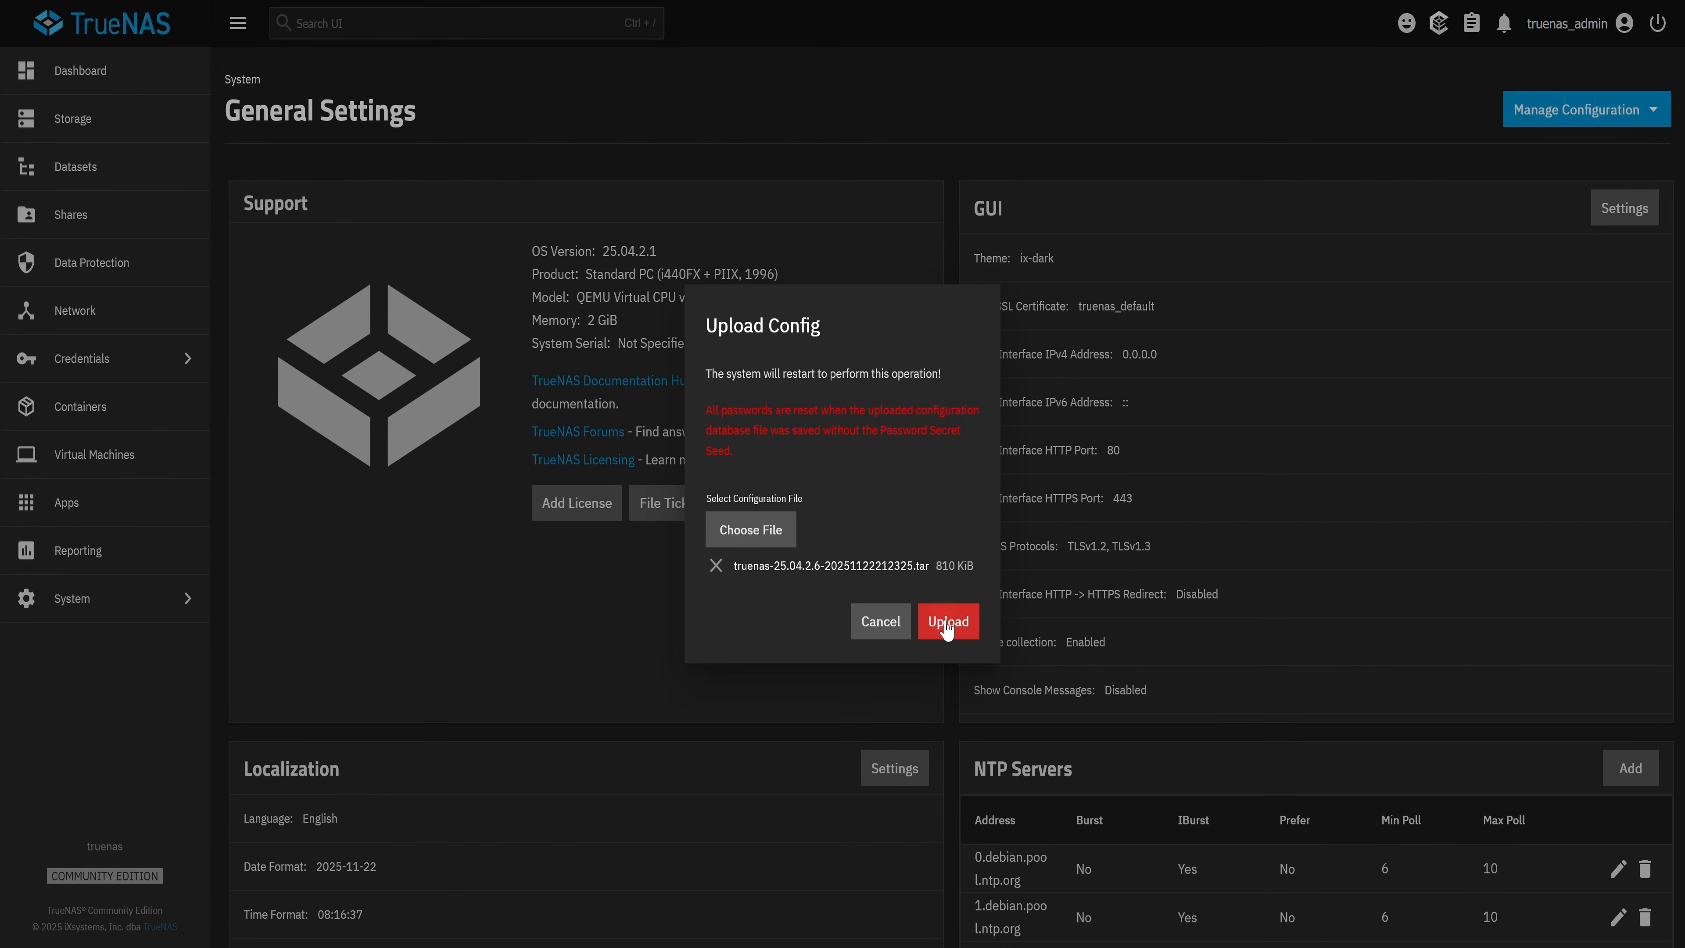
{"action": "left_click", "coordinate": [948, 621]}
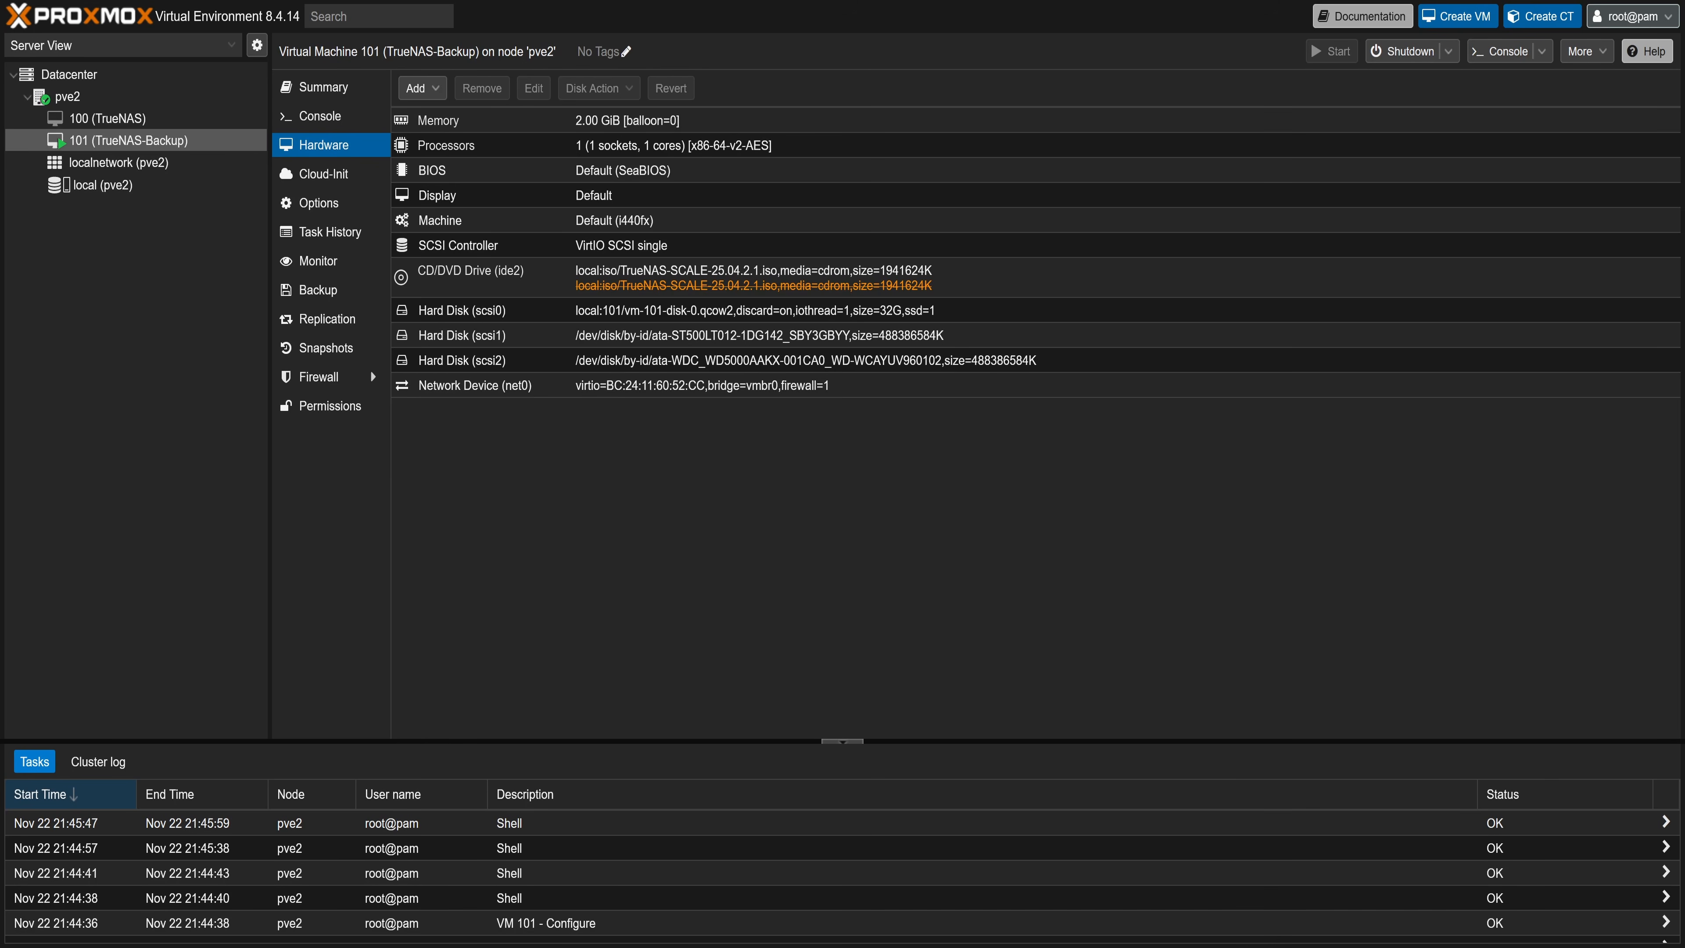
{"action": "left_click", "coordinate": [320, 116]}
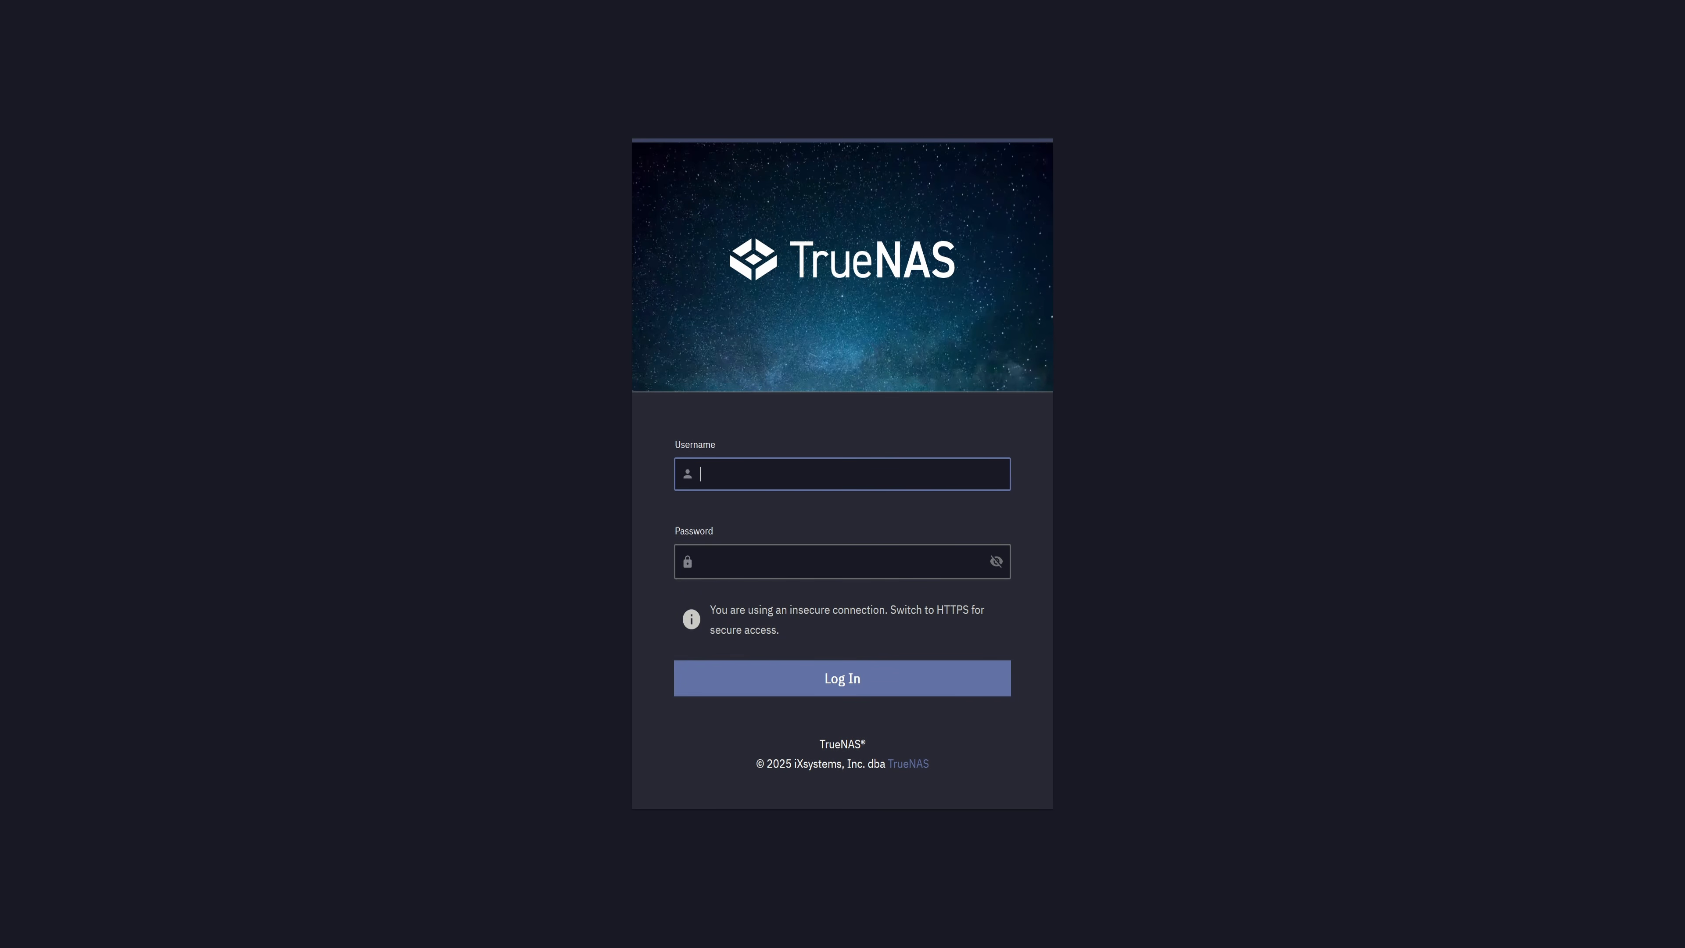
Step: Switch to the restarted TrueNAS web interface and log in as tech with the account password, without saving it in the browser
{"action": "type", "text": "tech"}
{"action": "key", "text": "Tab"}
{"action": "type", "text": "•••••••••••"}
{"action": "key", "text": "Return"}
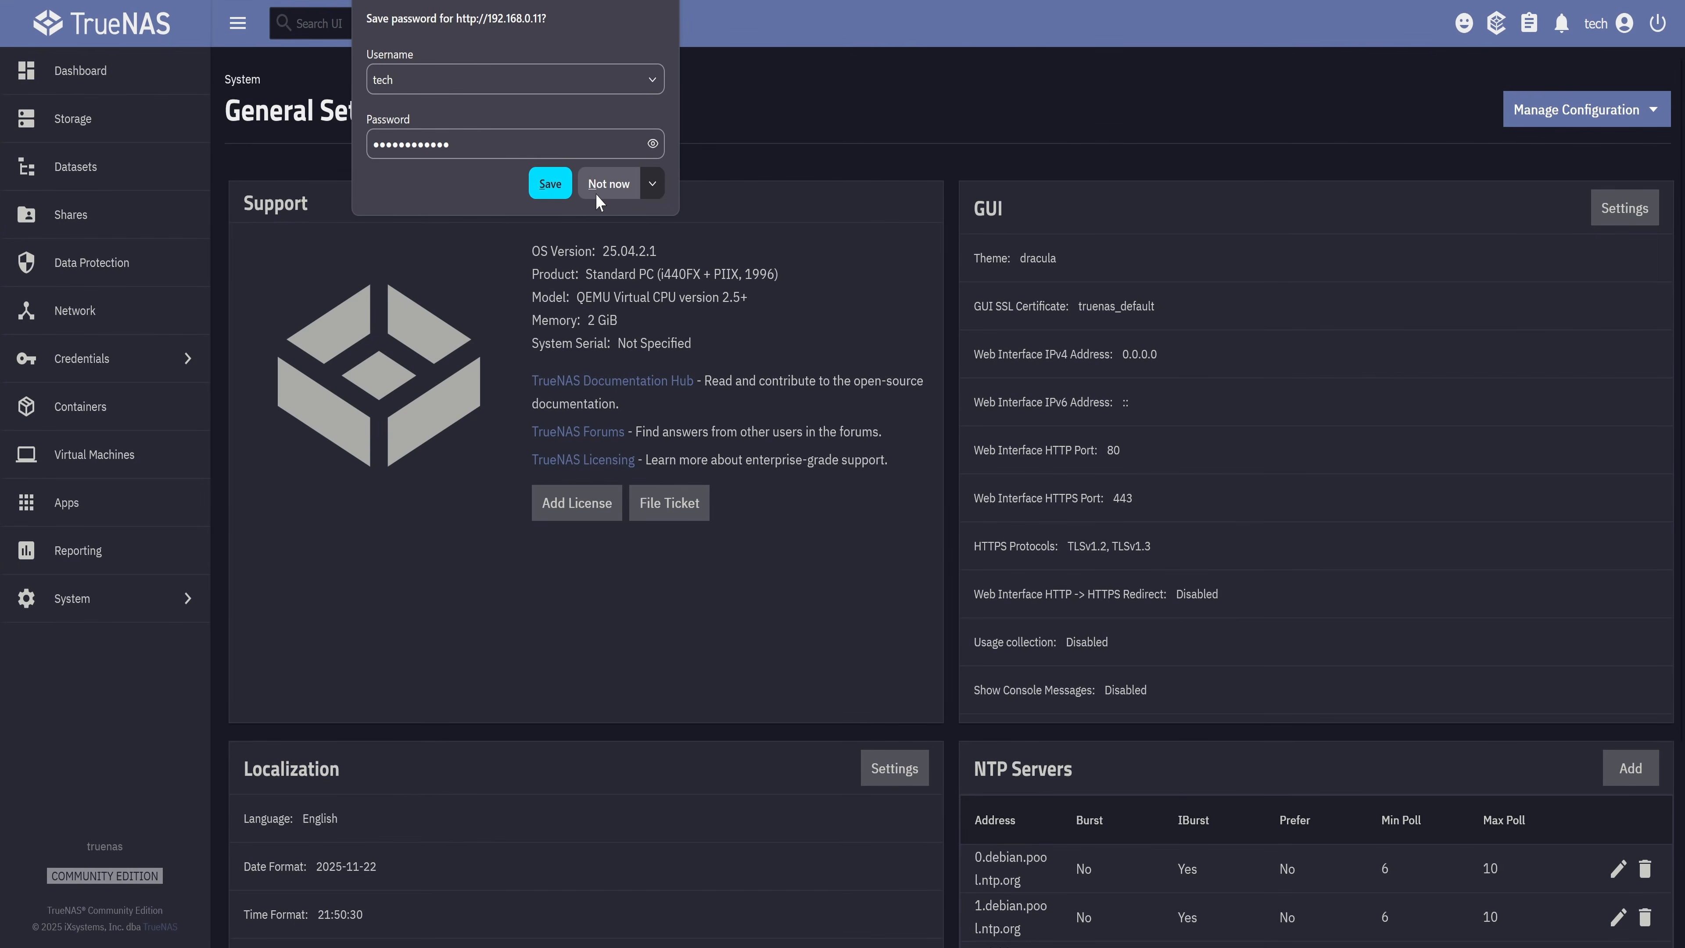
{"action": "left_click", "coordinate": [596, 191]}
Step: Review the restored system's datasets, storage pool, data protection tasks, shares and dashboard
{"action": "left_click", "coordinate": [117, 160]}
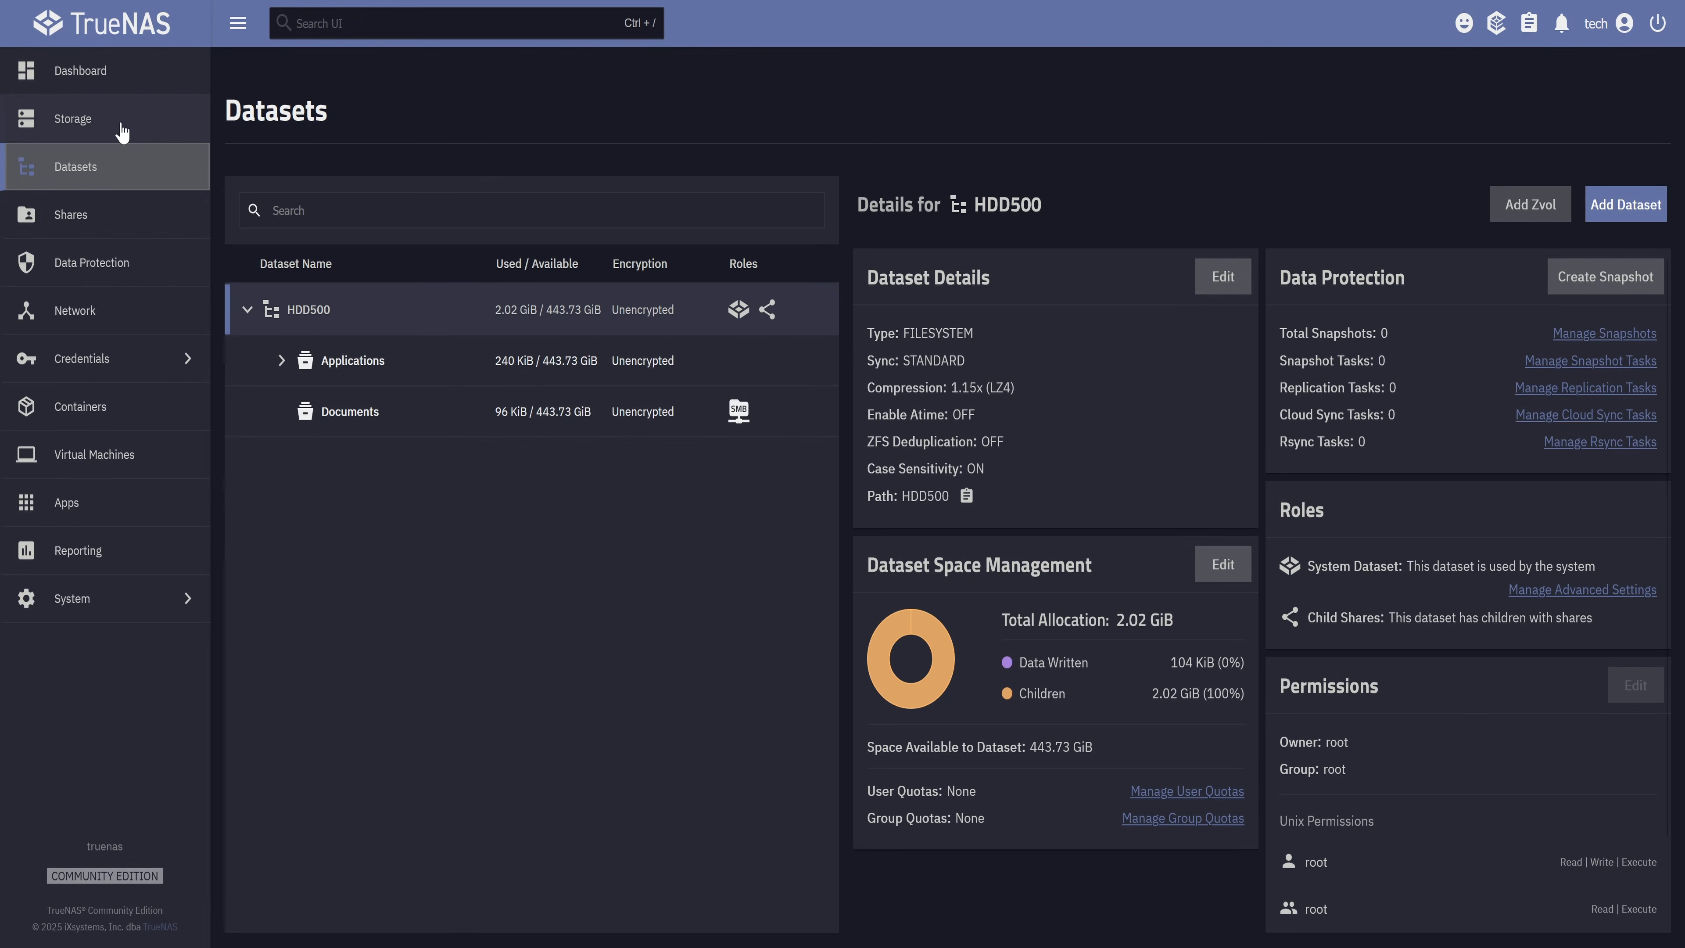
{"action": "left_click", "coordinate": [122, 130]}
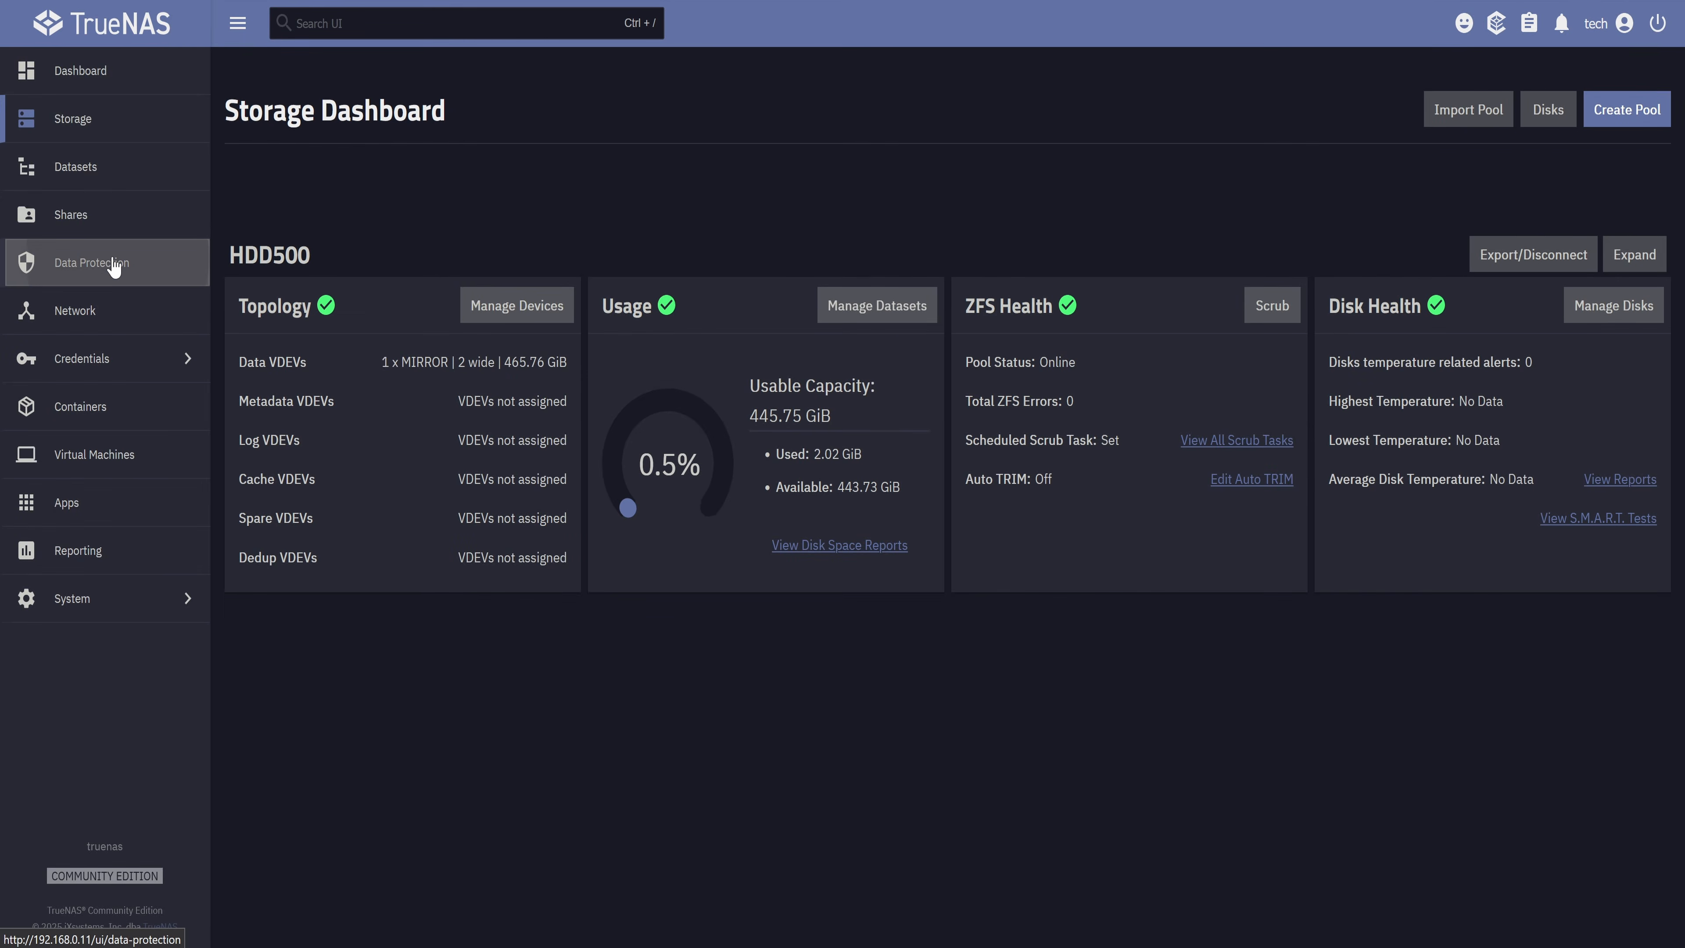
{"action": "left_click", "coordinate": [114, 267]}
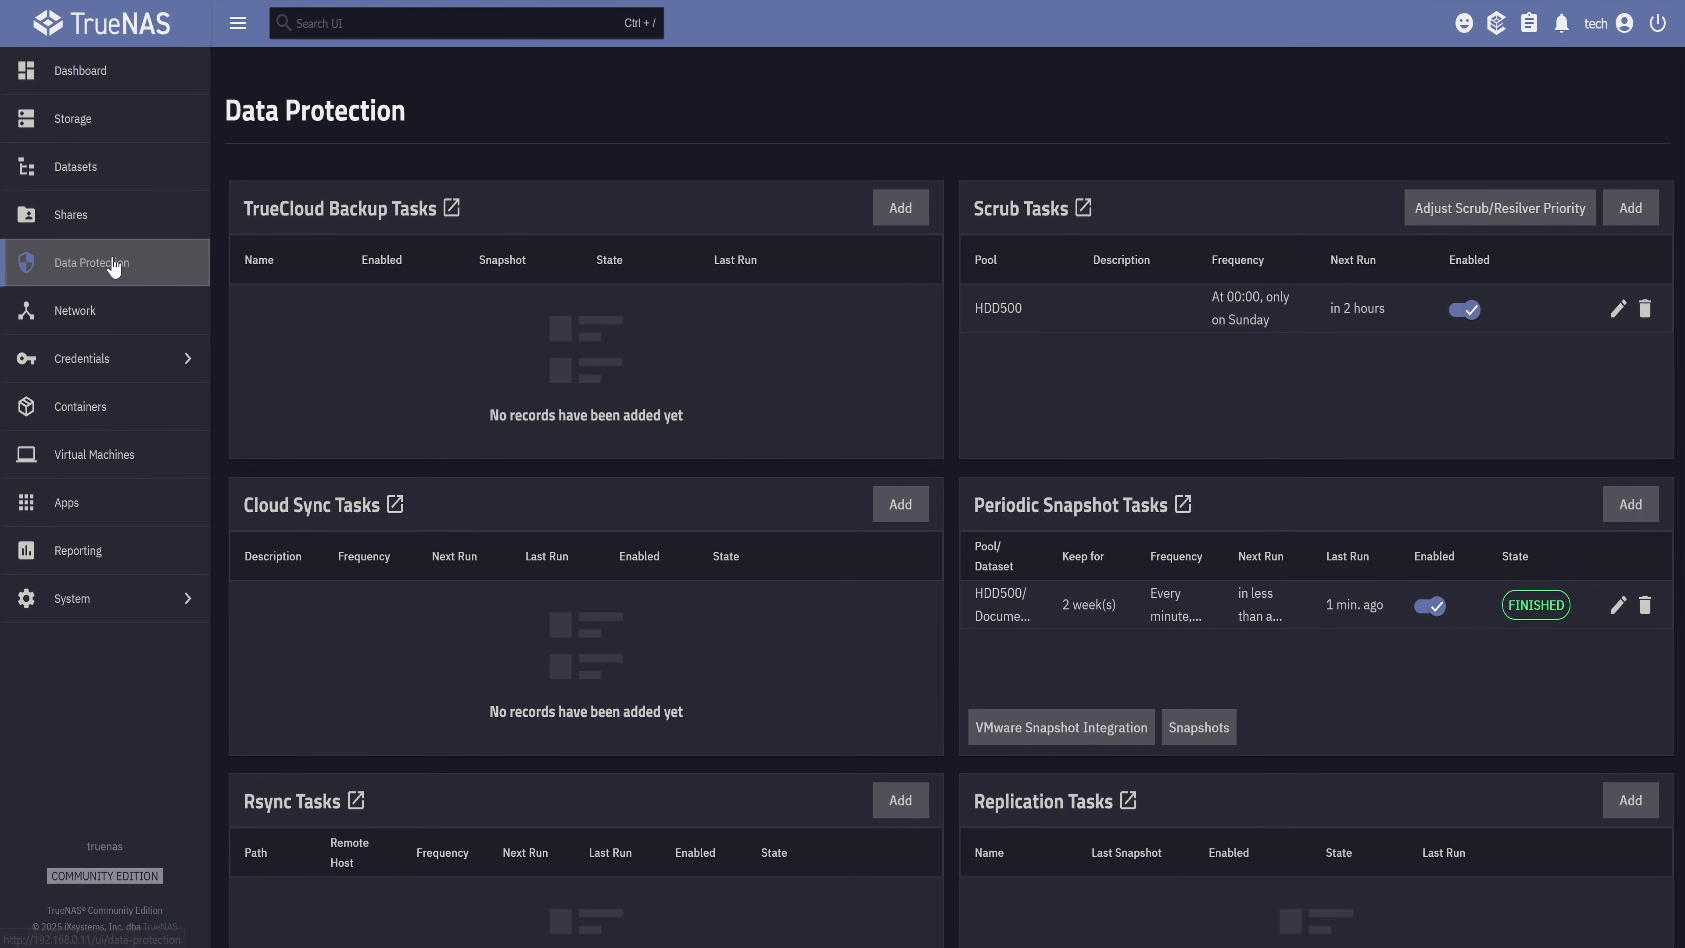
{"action": "left_click", "coordinate": [114, 223]}
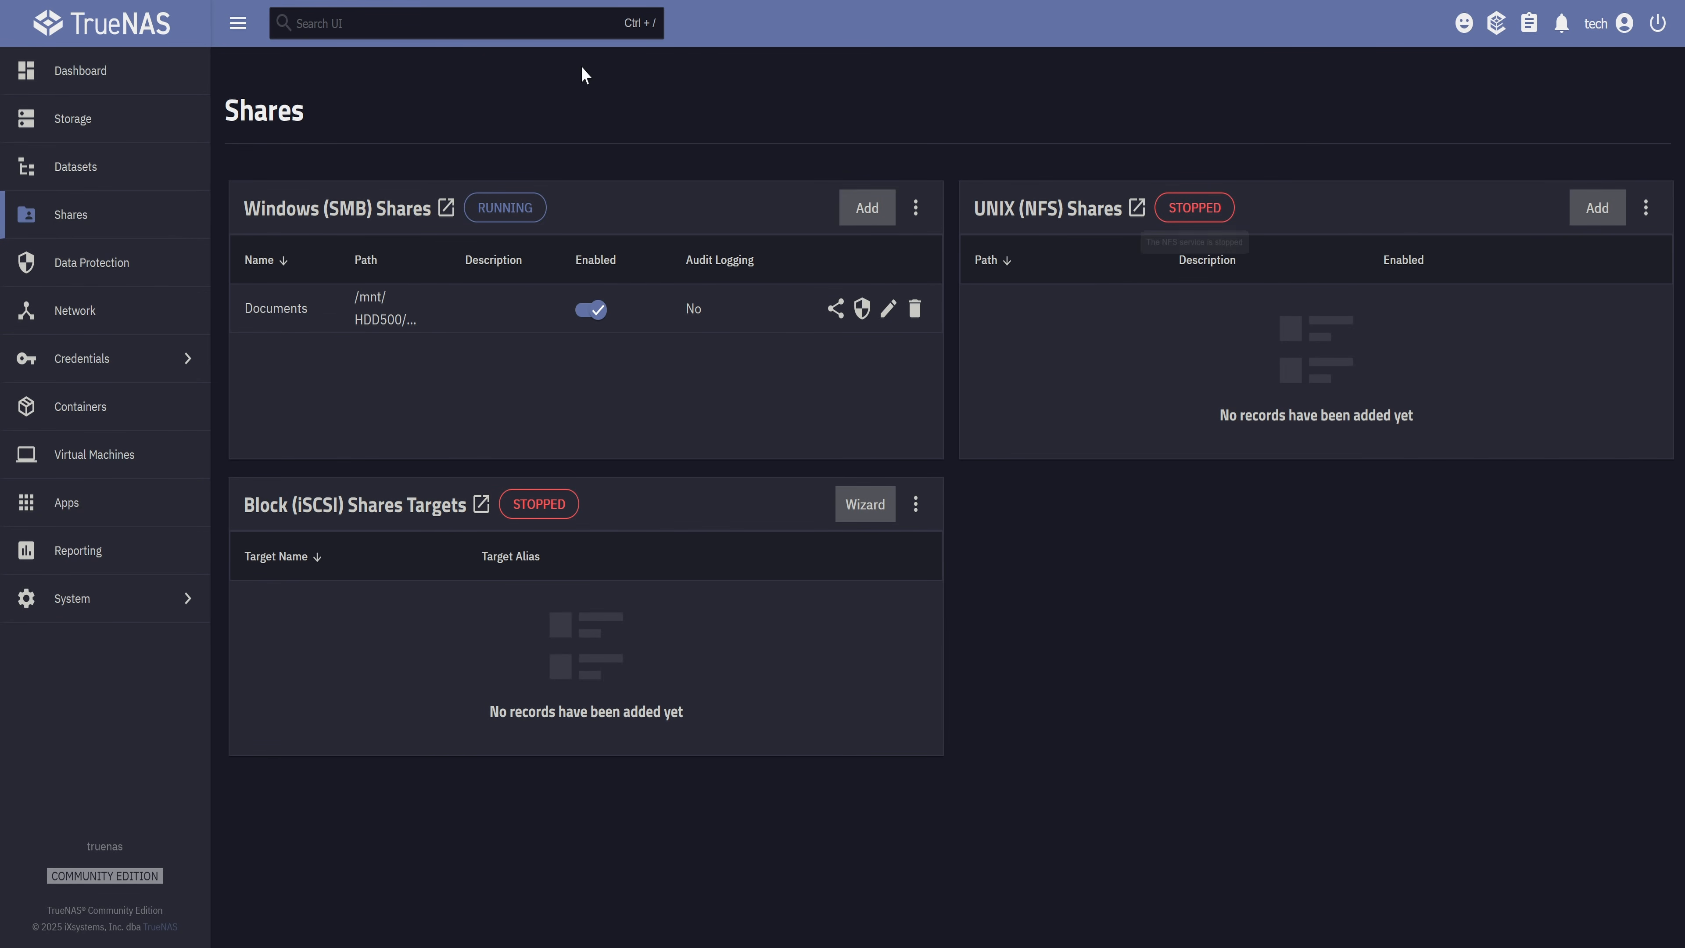
{"action": "left_click", "coordinate": [156, 69]}
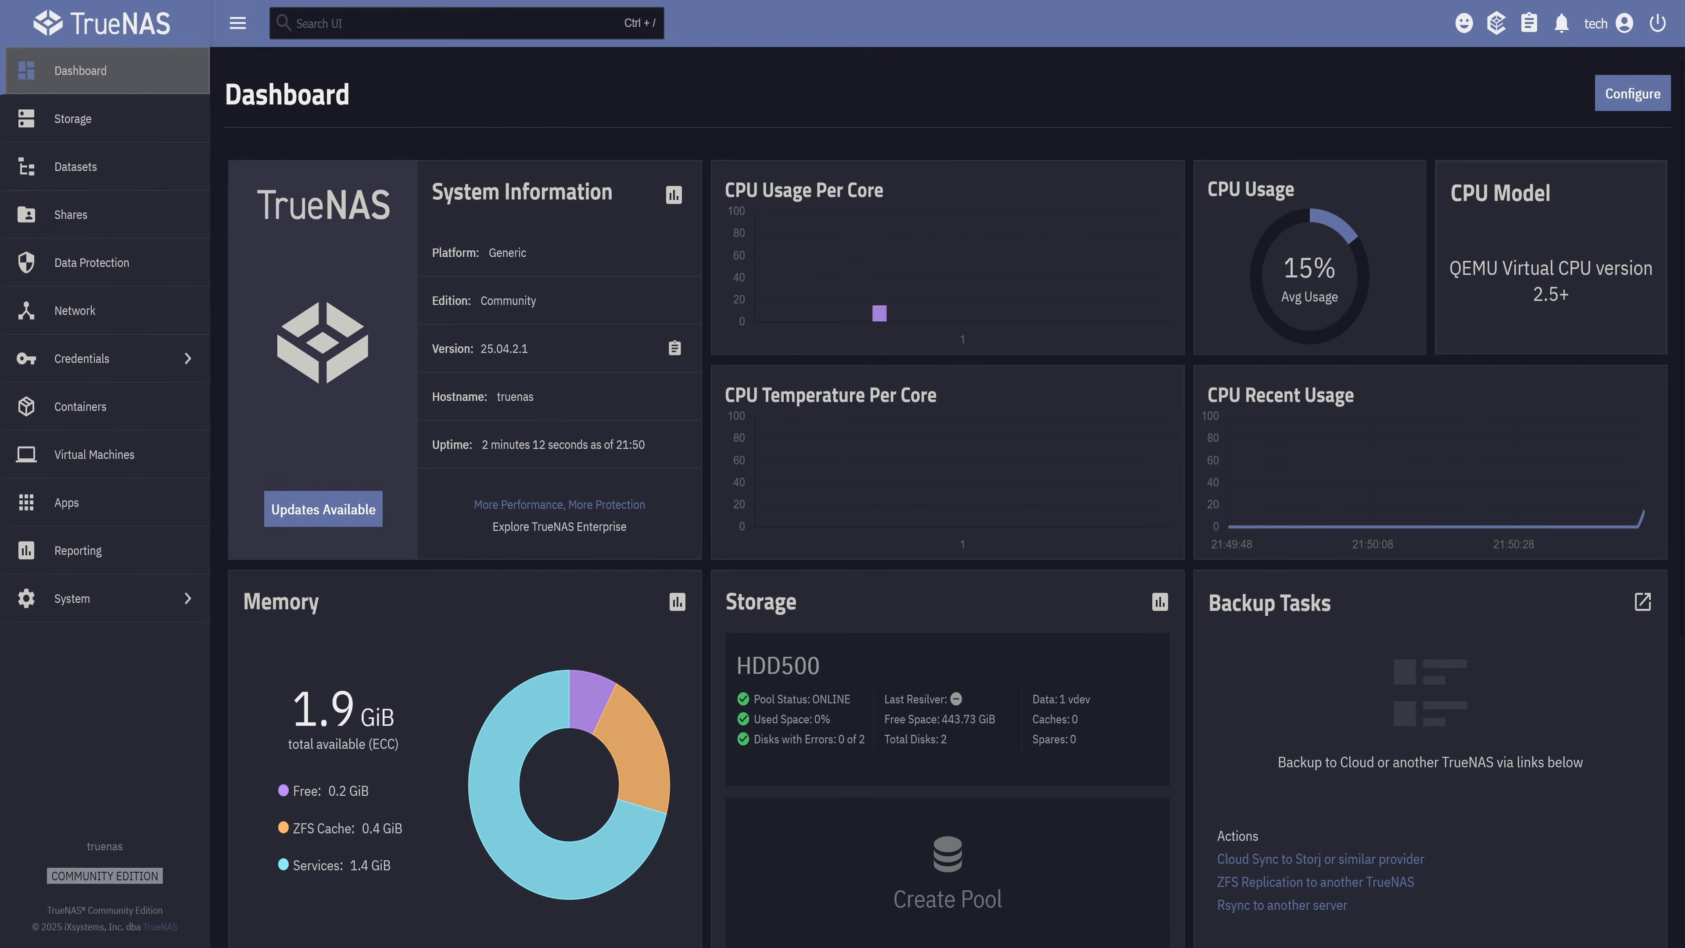